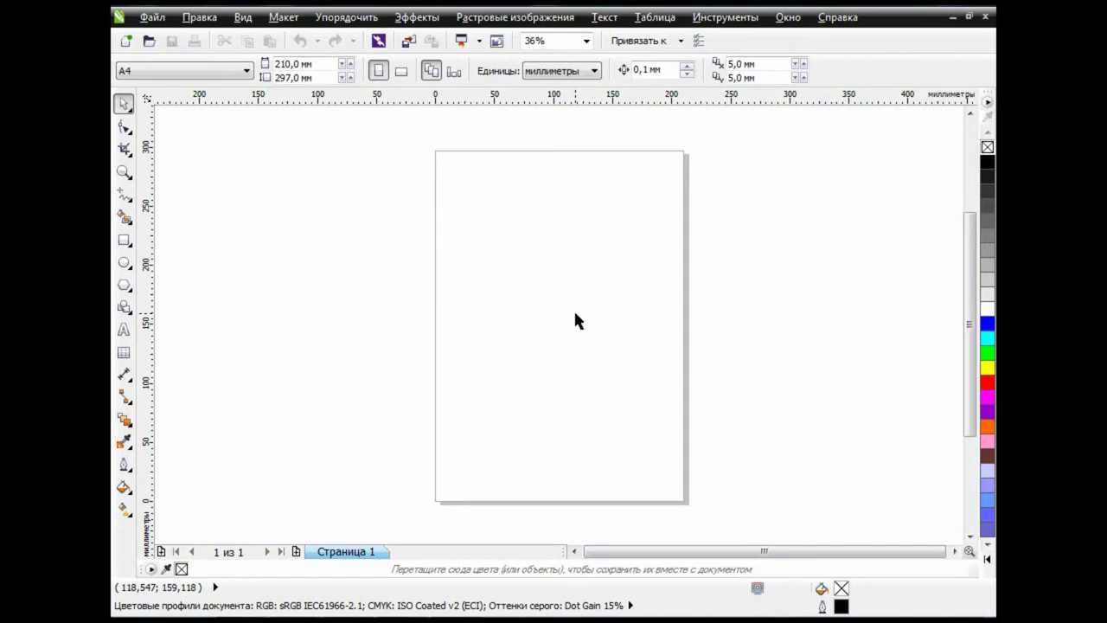
# Step: Draw a tall rectangle of about 140 × 169 mm and convert it to a four-node curve
pyautogui.press('F6')
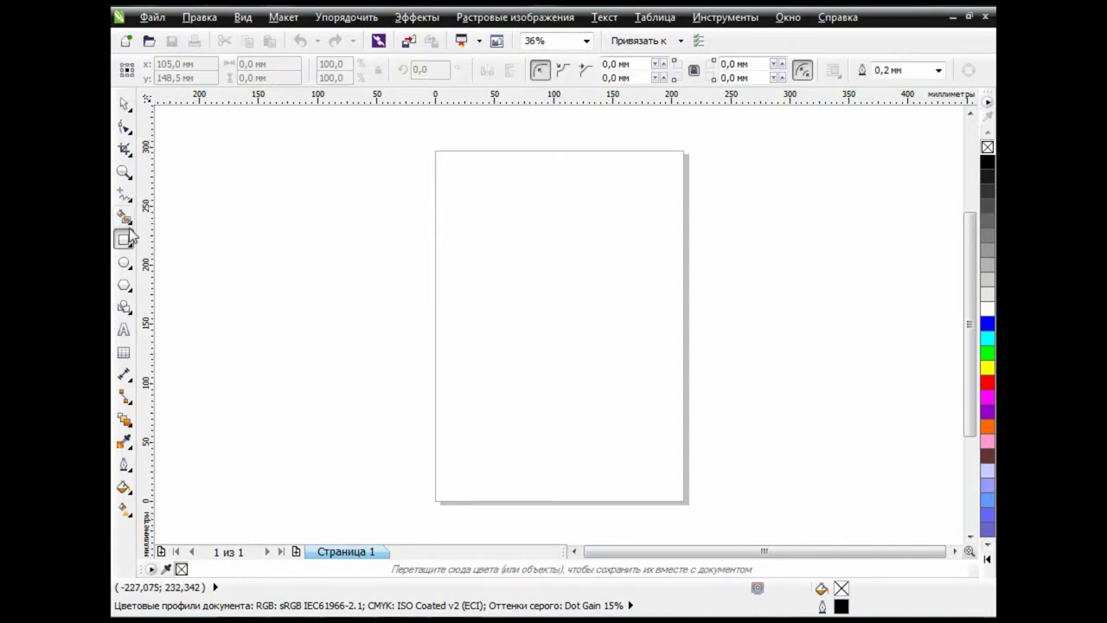
pyautogui.moveTo(479, 219); pyautogui.dragTo(645, 421)
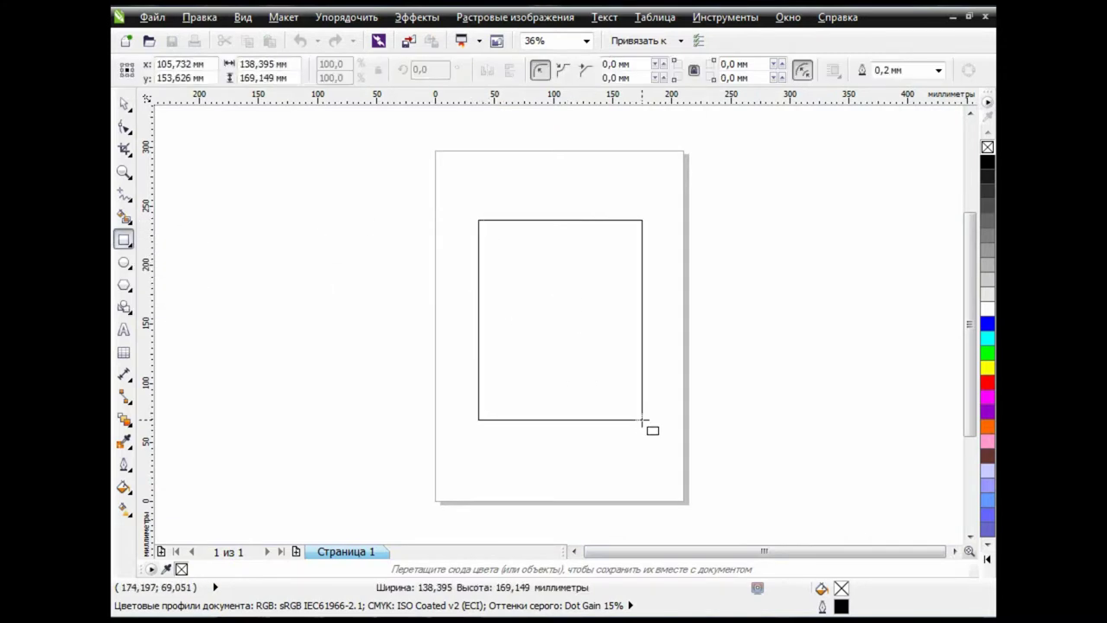
pyautogui.hotkey('ctrl', 'q')
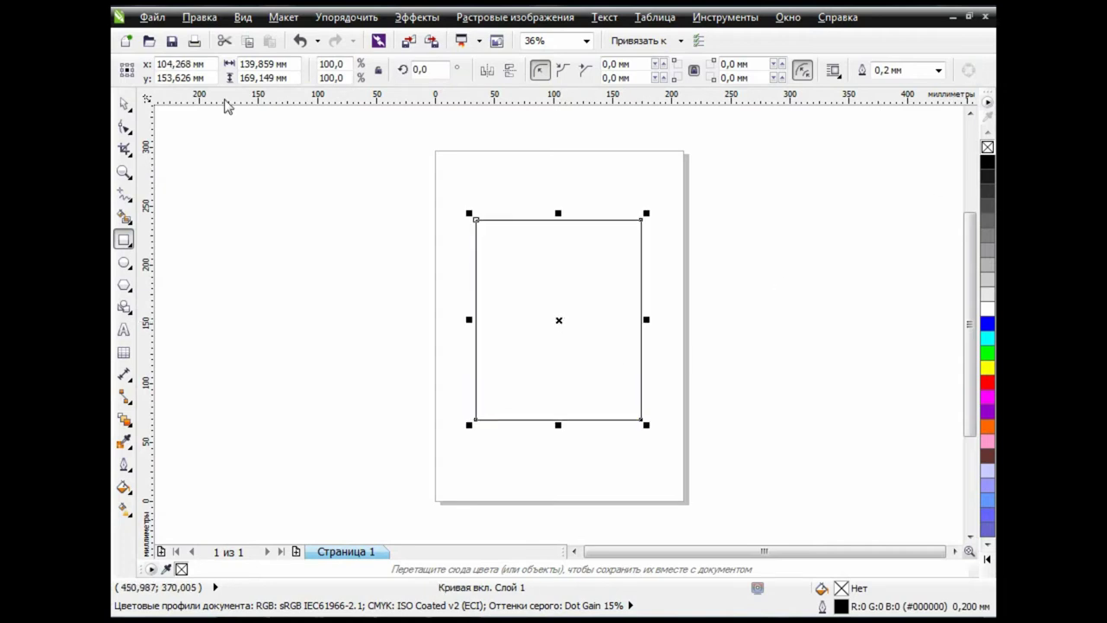
pyautogui.press('F10')
pyautogui.moveTo(404, 201); pyautogui.dragTo(745, 468)
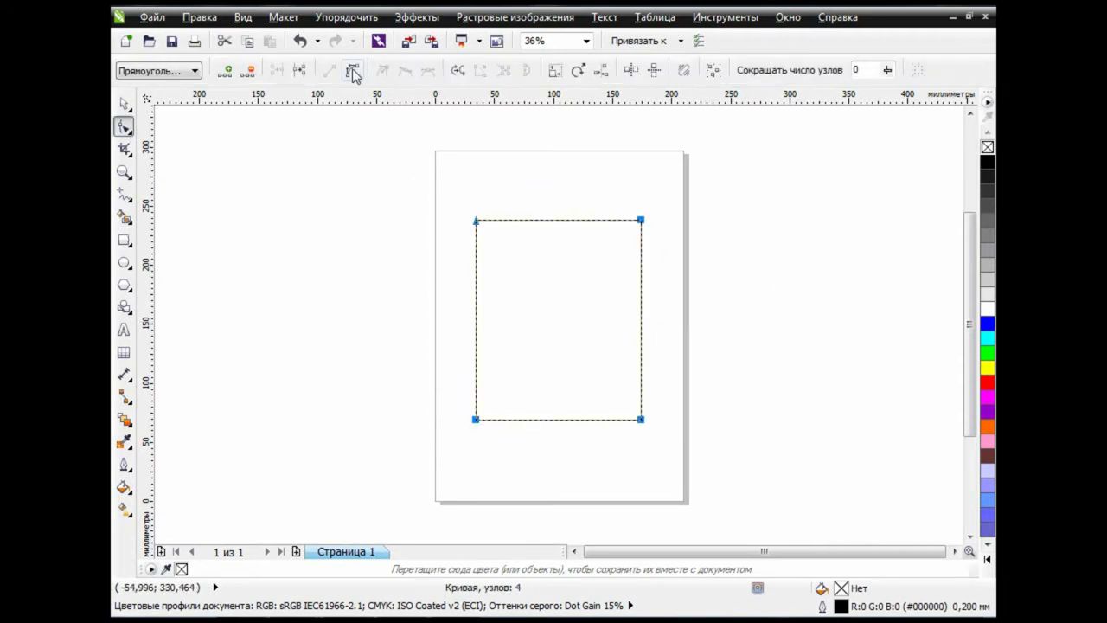
# Step: Bow all four sides of the curve outward into arcs
pyautogui.click(726, 286)
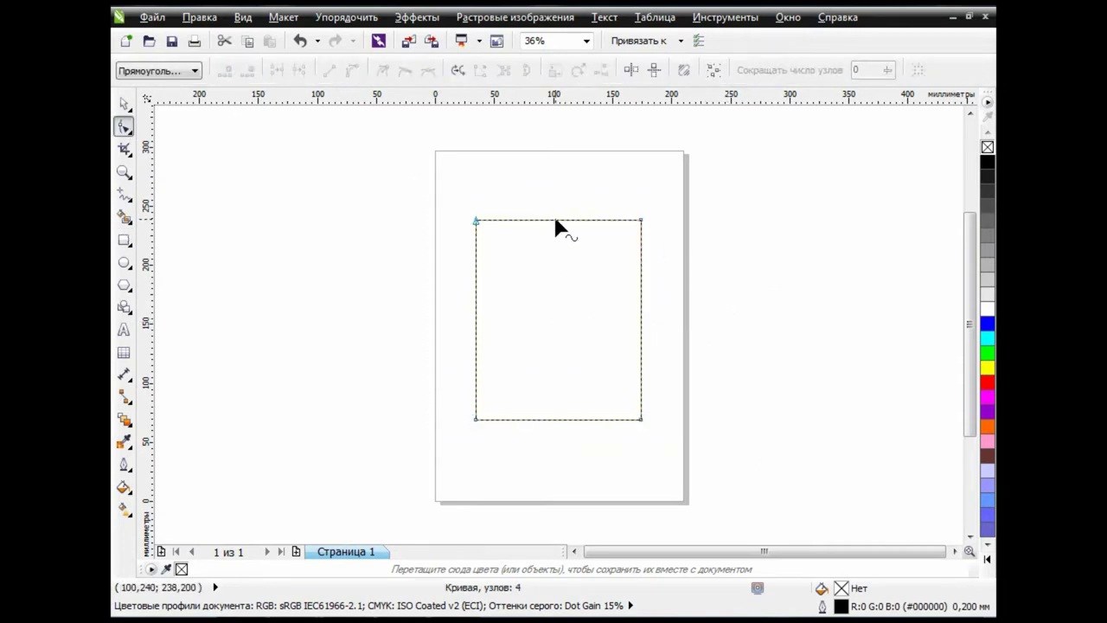
pyautogui.moveTo(555, 220); pyautogui.dragTo(557, 212)
pyautogui.moveTo(475, 323); pyautogui.dragTo(457, 325)
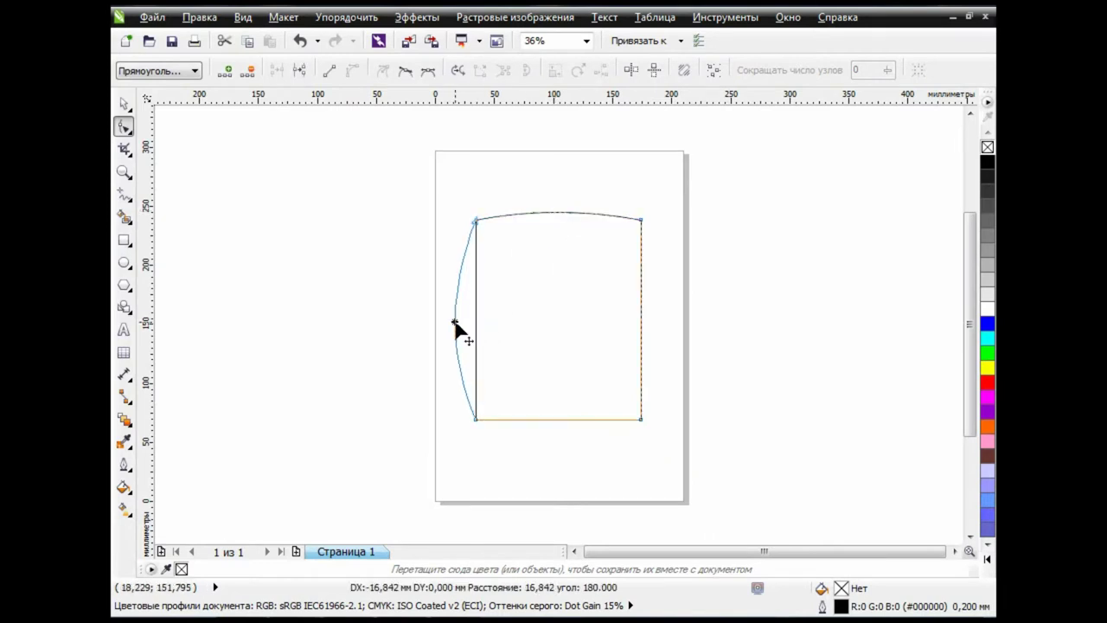
pyautogui.moveTo(638, 326); pyautogui.dragTo(662, 335)
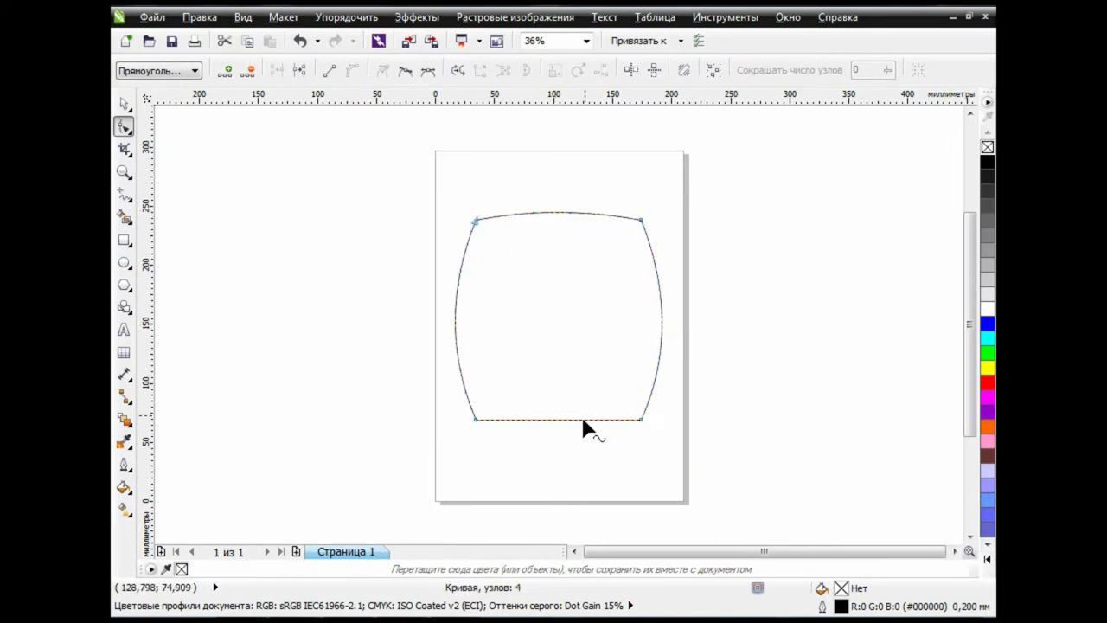
pyautogui.moveTo(581, 421); pyautogui.dragTo(564, 434)
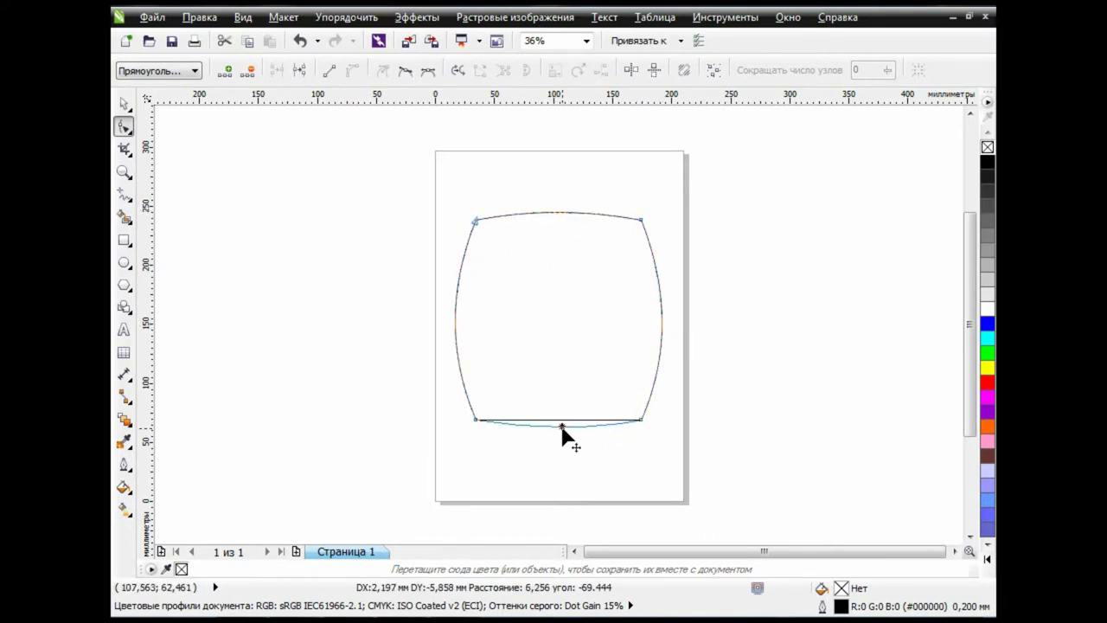
# Step: Move both top corner nodes inward to narrow the barrel's top
pyautogui.click(475, 221)
pyautogui.keyDown('shift'); pyautogui.click(641, 220); pyautogui.keyUp('shift')
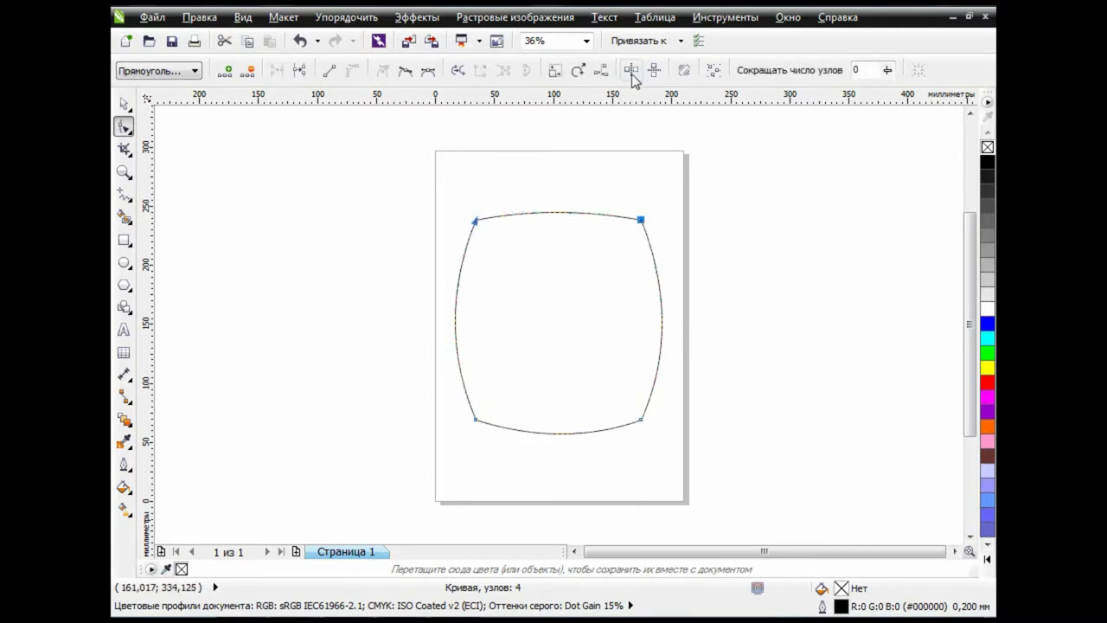
pyautogui.moveTo(641, 220)
pyautogui.mouseDown()
pyautogui.moveTo(517, 206)
pyautogui.moveTo(610, 217)
pyautogui.mouseUp()
pyautogui.click(492, 221)
pyautogui.click(518, 376)
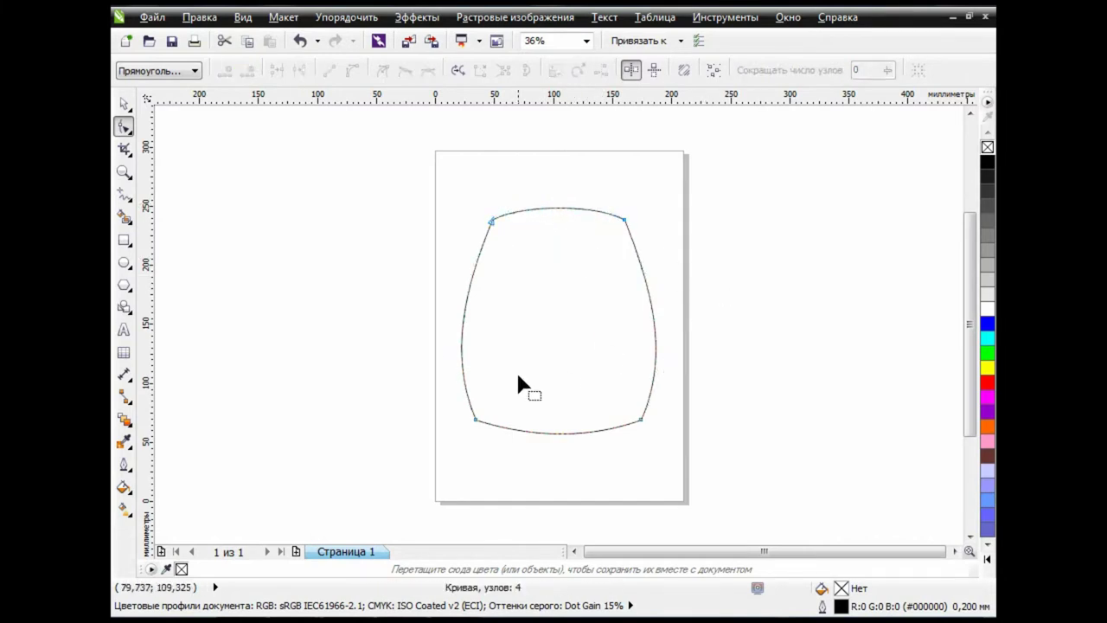
# Step: Pull both bottom corner nodes inward to narrow the base and fine-tune the corner curves
pyautogui.click(475, 421)
pyautogui.keyDown('shift'); pyautogui.click(641, 421); pyautogui.keyUp('shift')
pyautogui.moveTo(641, 422); pyautogui.dragTo(613, 447)
pyautogui.click(644, 424)
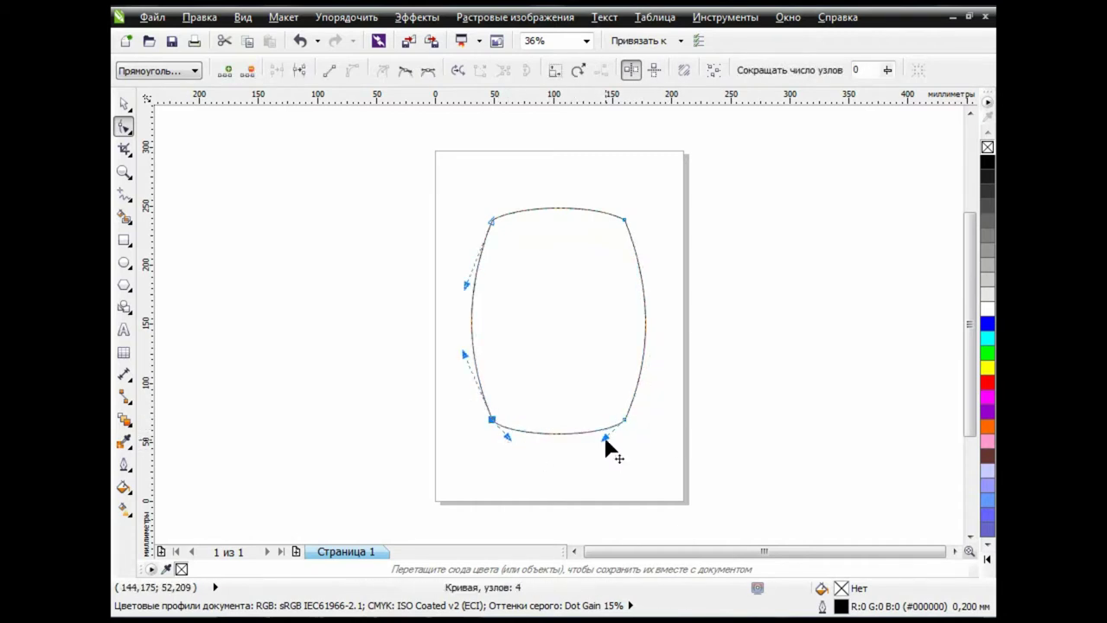
pyautogui.click(526, 215)
pyautogui.moveTo(524, 204); pyautogui.dragTo(530, 205)
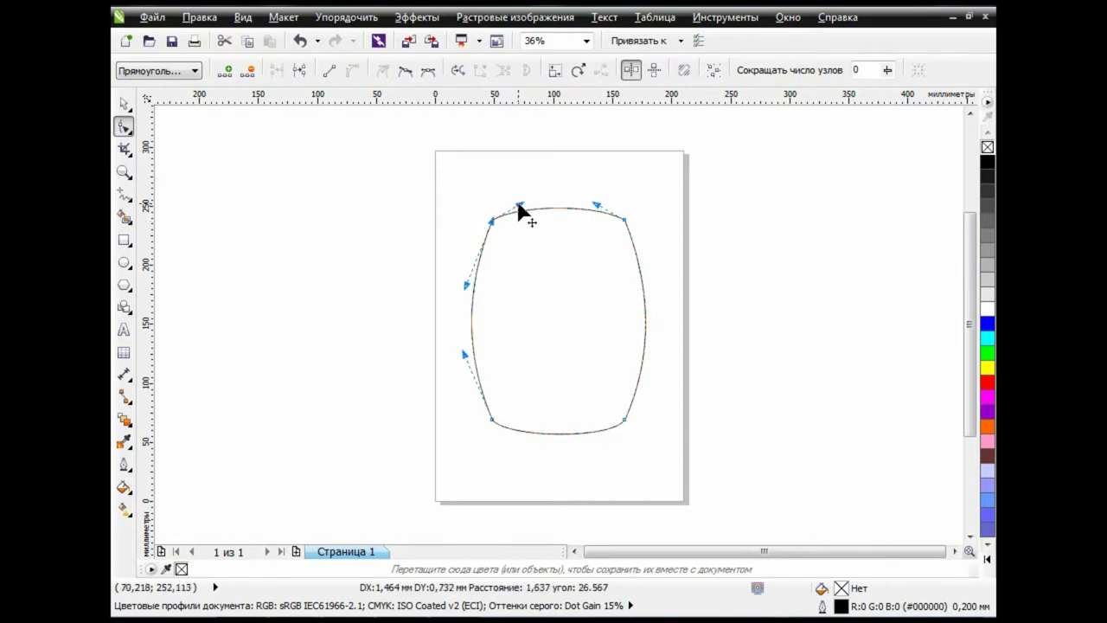
pyautogui.click(317, 198)
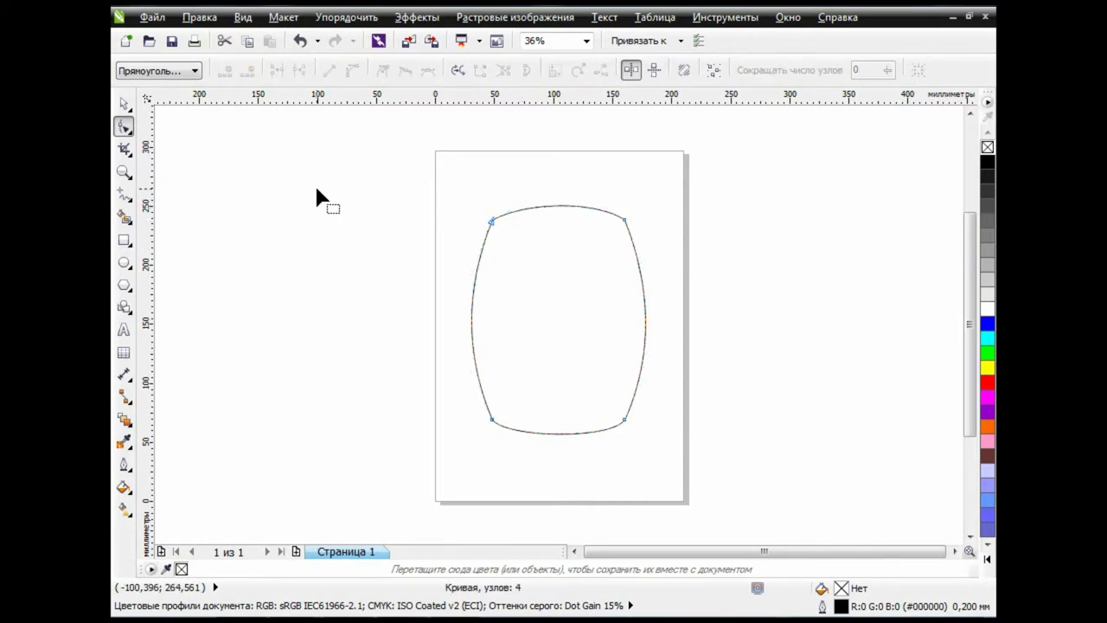
pyautogui.click(472, 301)
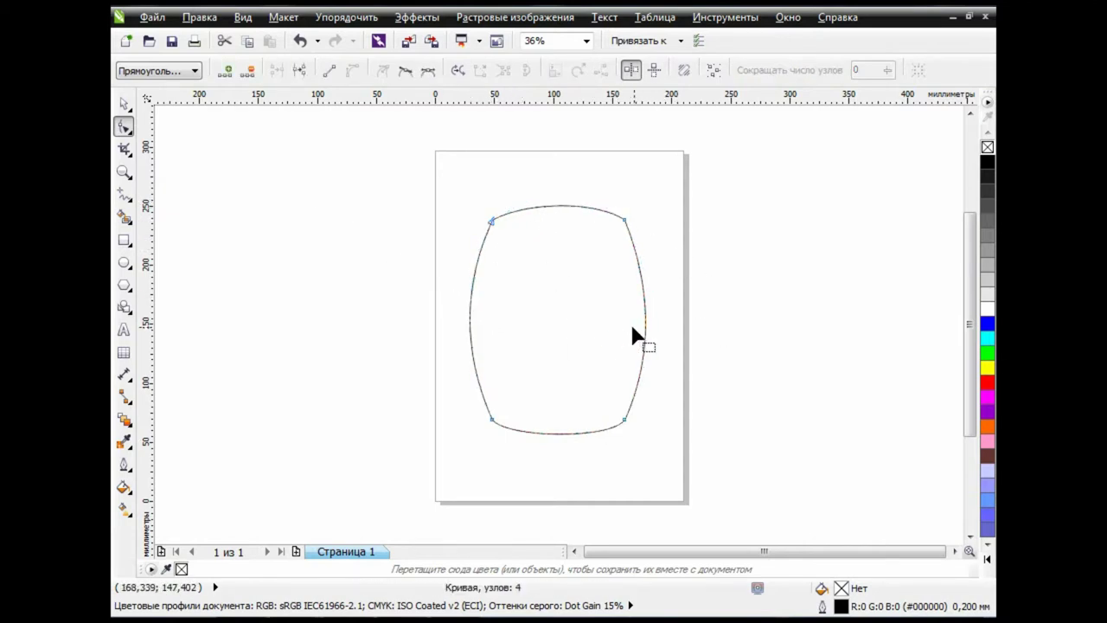
pyautogui.click(321, 212)
# Step: Give the barrel a uniform RGB fill of R170 G90 B15
pyautogui.press('space')
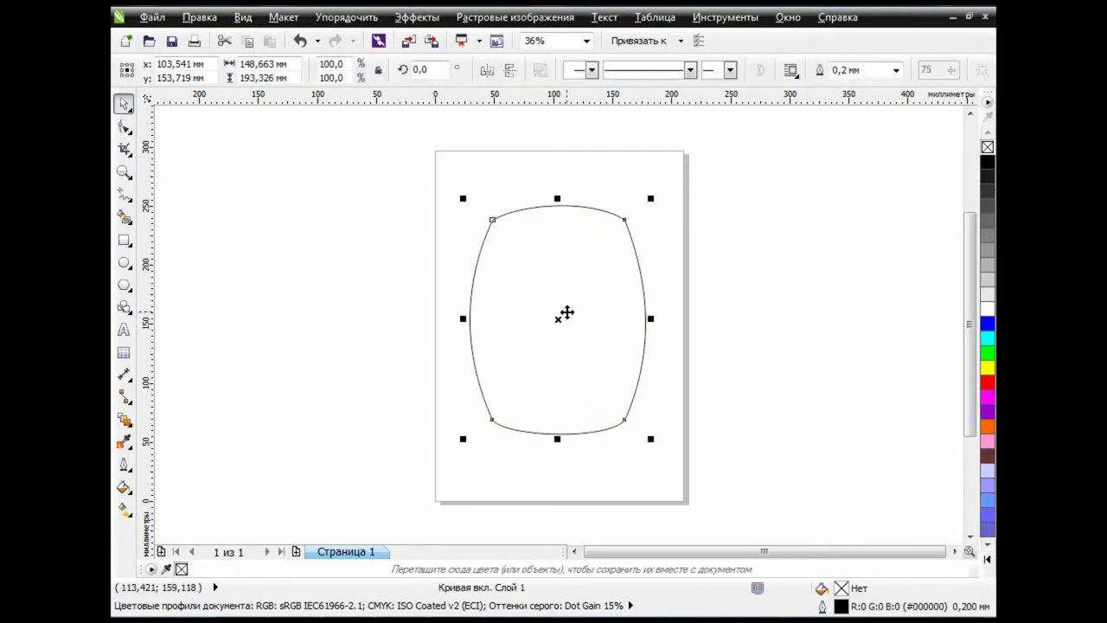
pyautogui.click(124, 487)
pyautogui.click(205, 364)
pyautogui.click(393, 175)
pyautogui.write('170')
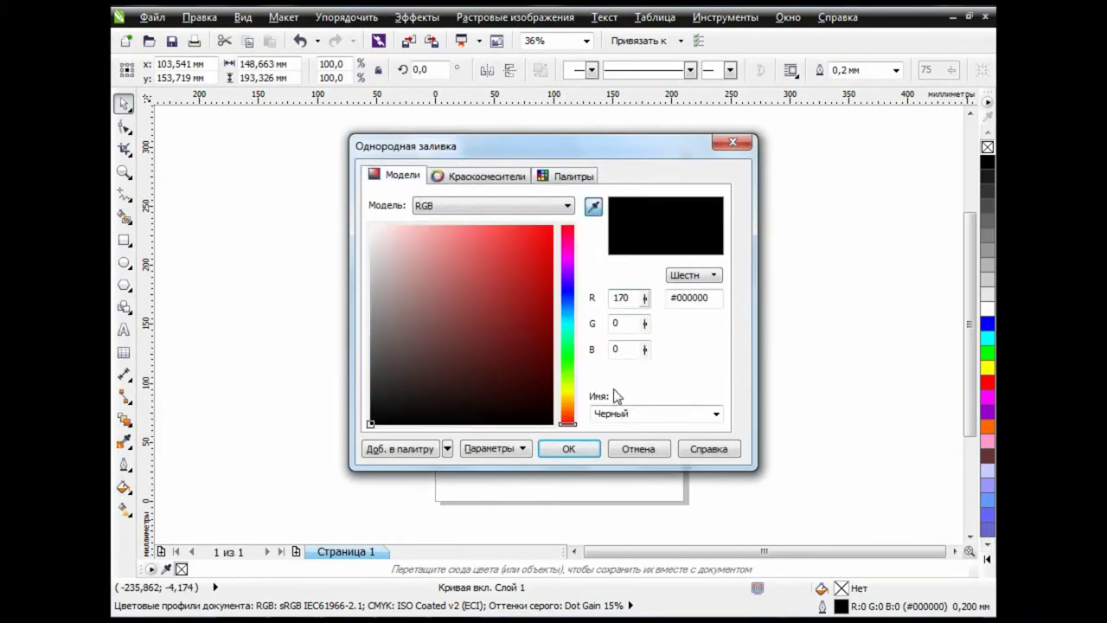
pyautogui.press('Tab')
pyautogui.write('90')
pyautogui.press('Tab')
pyautogui.write('15')
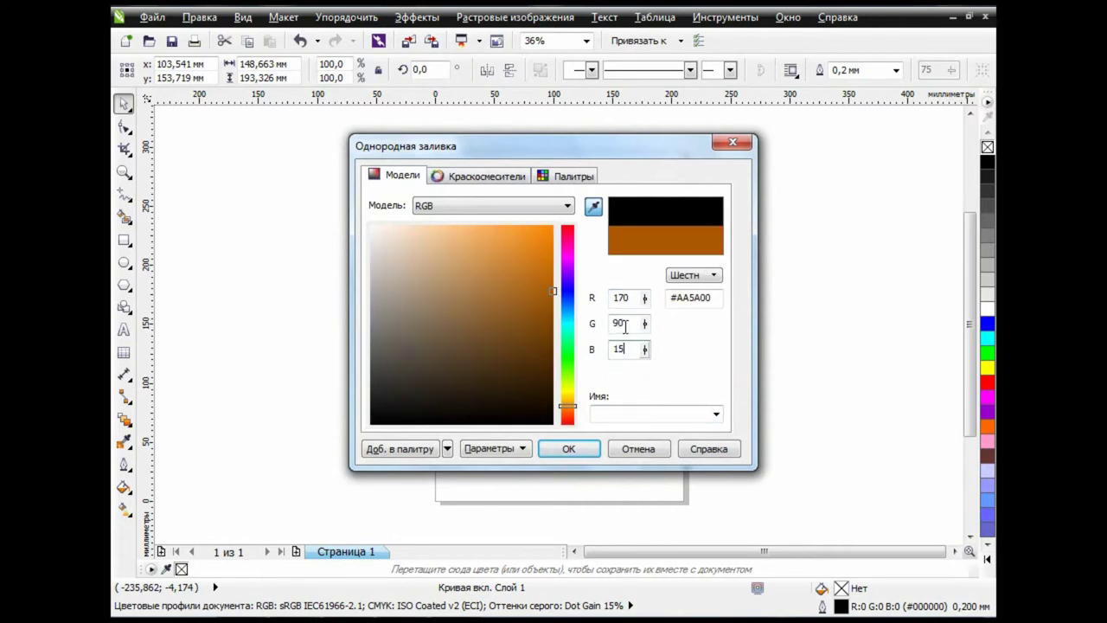
pyautogui.click(568, 448)
# Step: Duplicate the brown barrel shape
pyautogui.click(714, 351)
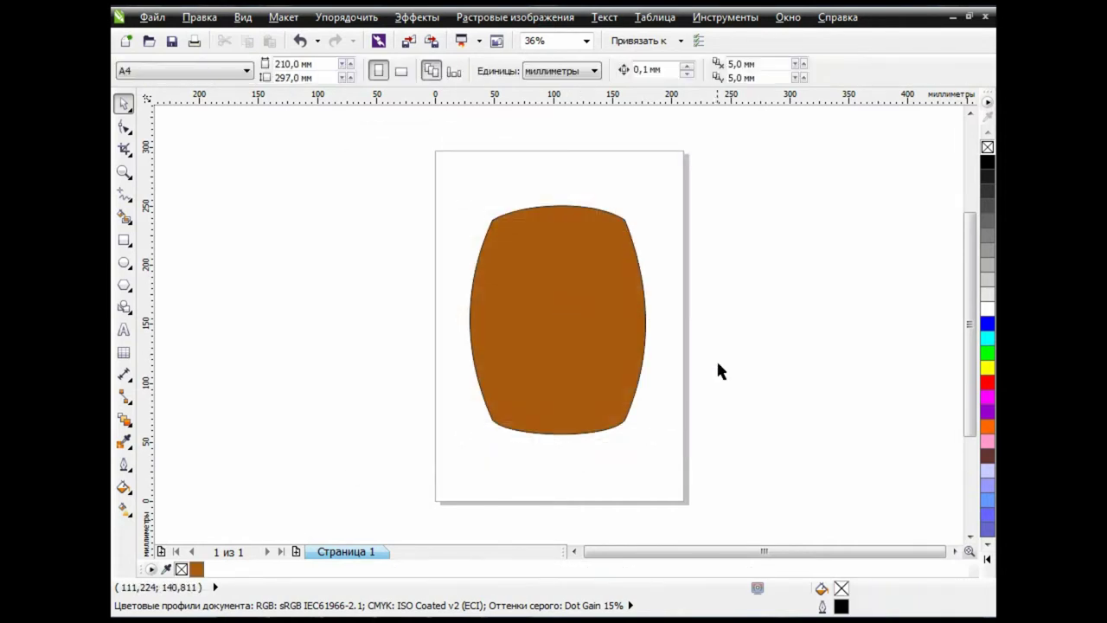
pyautogui.click(597, 307)
pyautogui.click(247, 41)
# Step: Shift the copy slightly right, stretch it to 104.8% height and remove its fill
pyautogui.moveTo(558, 322)
pyautogui.mouseDown()
pyautogui.moveTo(590, 322)
pyautogui.moveTo(561, 318)
pyautogui.mouseUp()
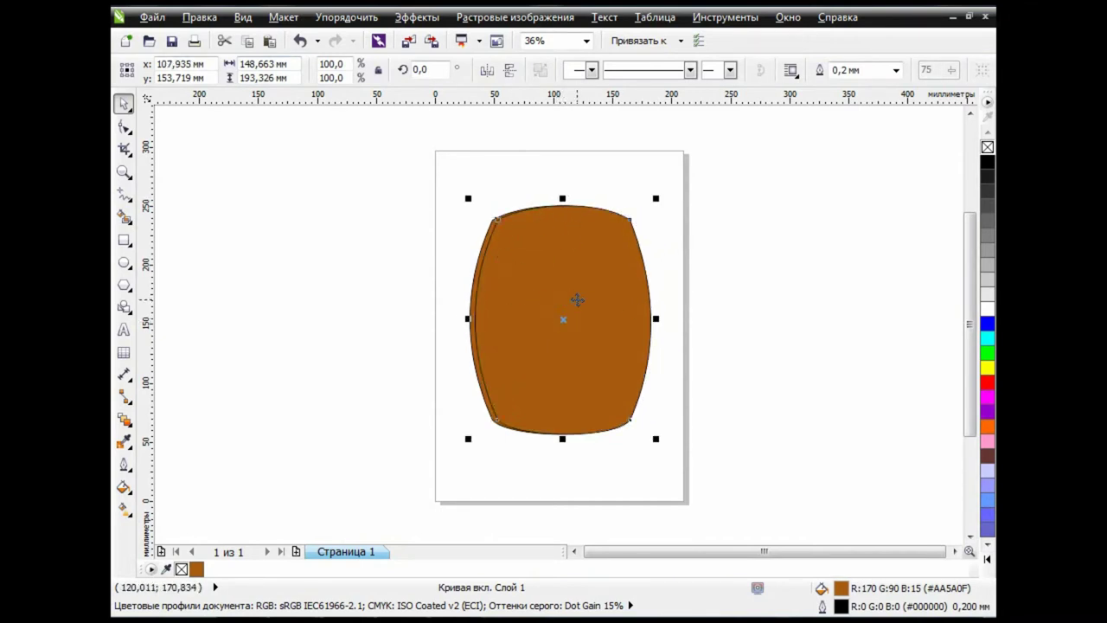
pyautogui.moveTo(563, 197); pyautogui.dragTo(564, 191)
pyautogui.click(744, 308)
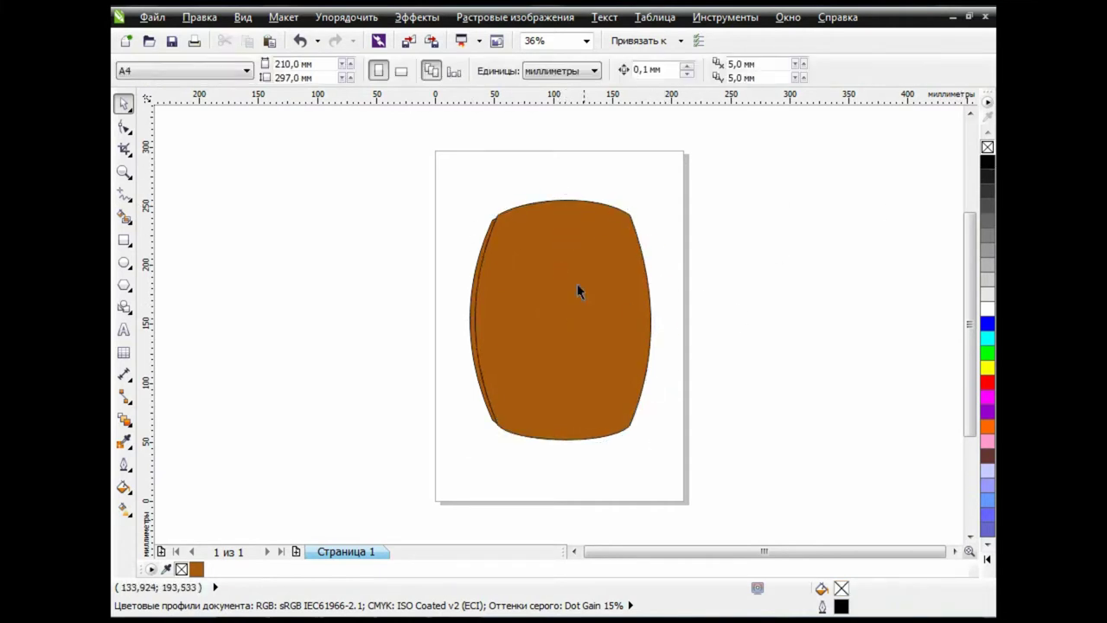
pyautogui.click(577, 292)
pyautogui.click(987, 147)
# Step: Smart Fill the thin left sliver with yellow (R255 G255 B102)
pyautogui.scroll(2, 431, 346)
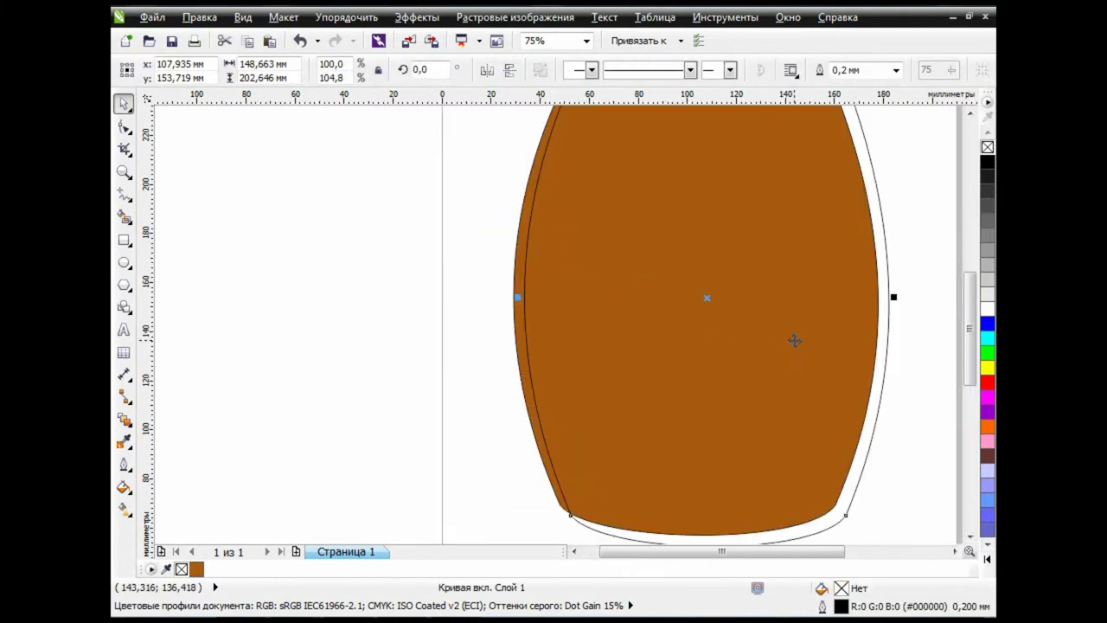
pyautogui.scroll(1, 965, 398)
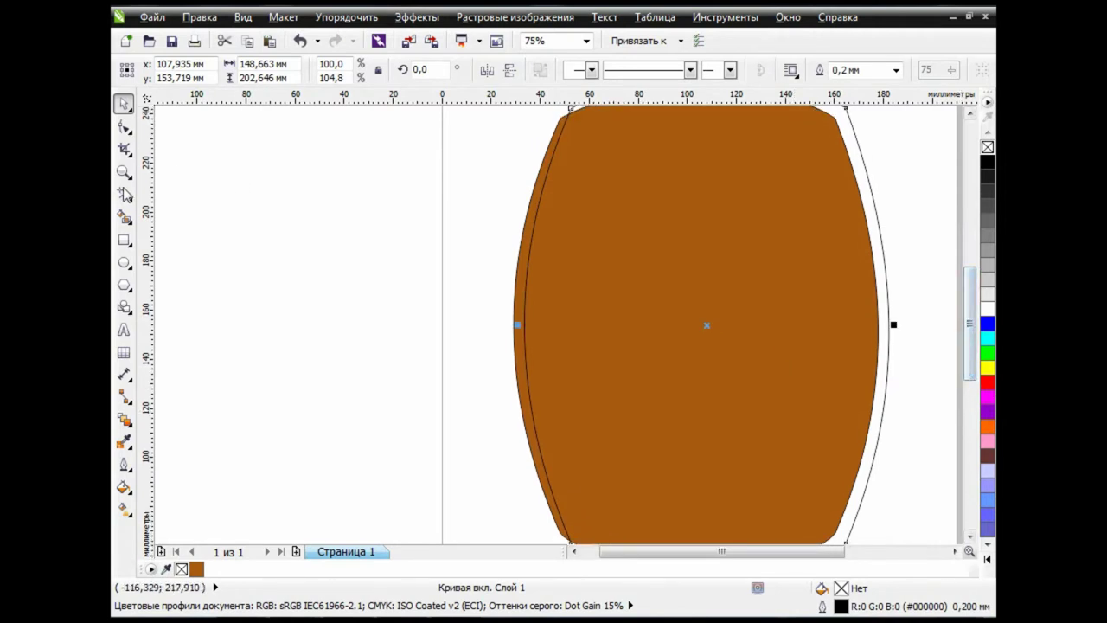
pyautogui.click(124, 216)
pyautogui.click(341, 70)
pyautogui.click(355, 114)
pyautogui.click(520, 279)
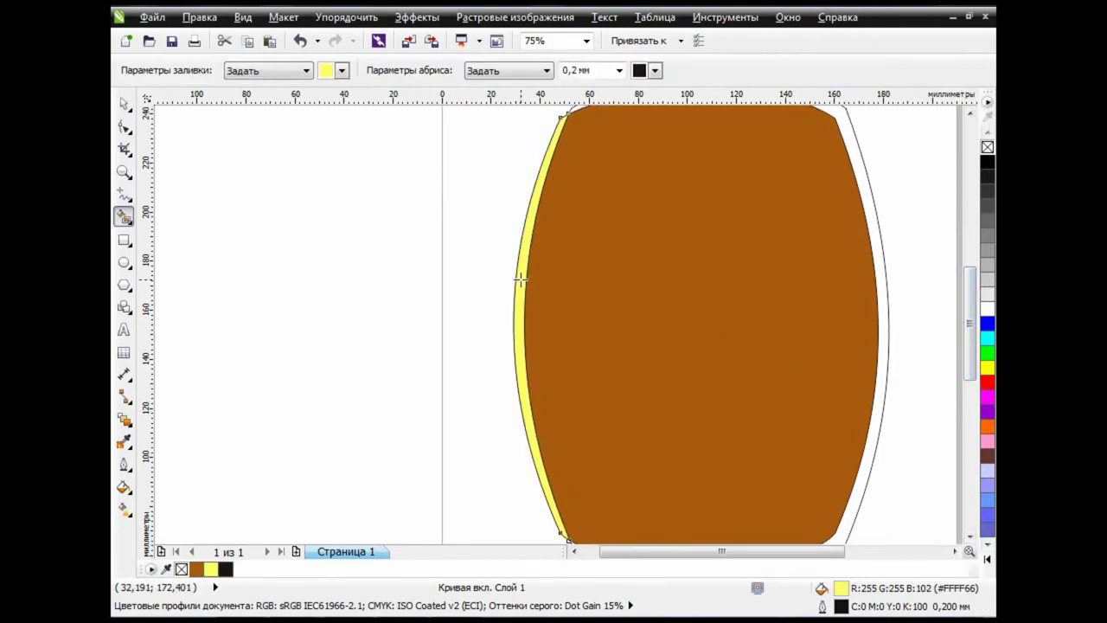
pyautogui.press('space')
pyautogui.click(411, 300)
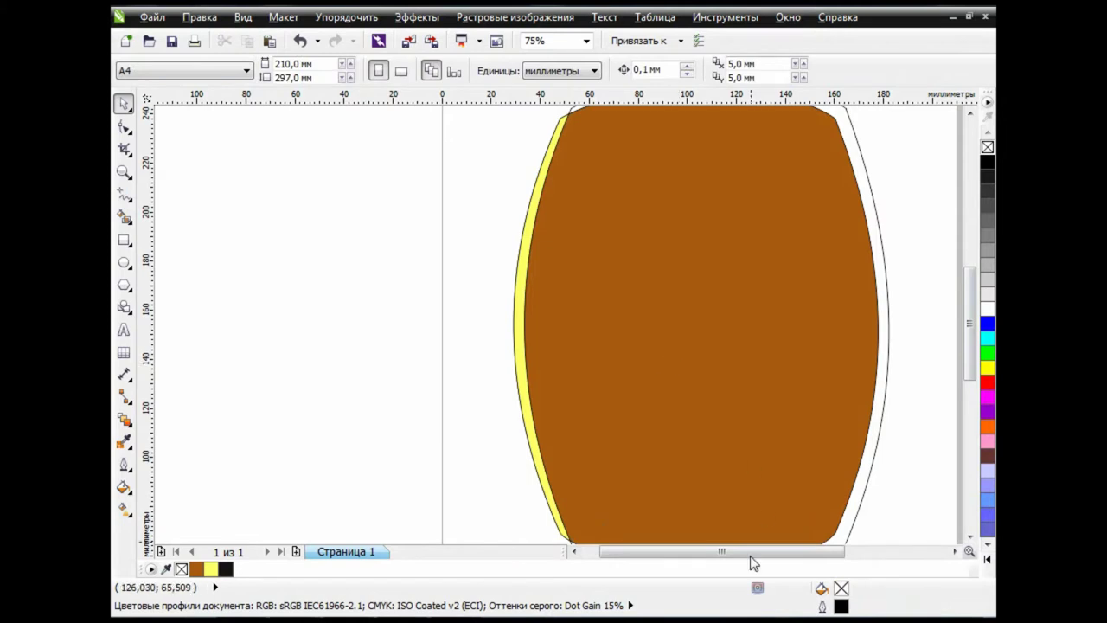
pyautogui.moveTo(751, 556); pyautogui.dragTo(771, 557)
# Step: Move the brown barrel further right and narrow it to 95.5% width
pyautogui.click(649, 326)
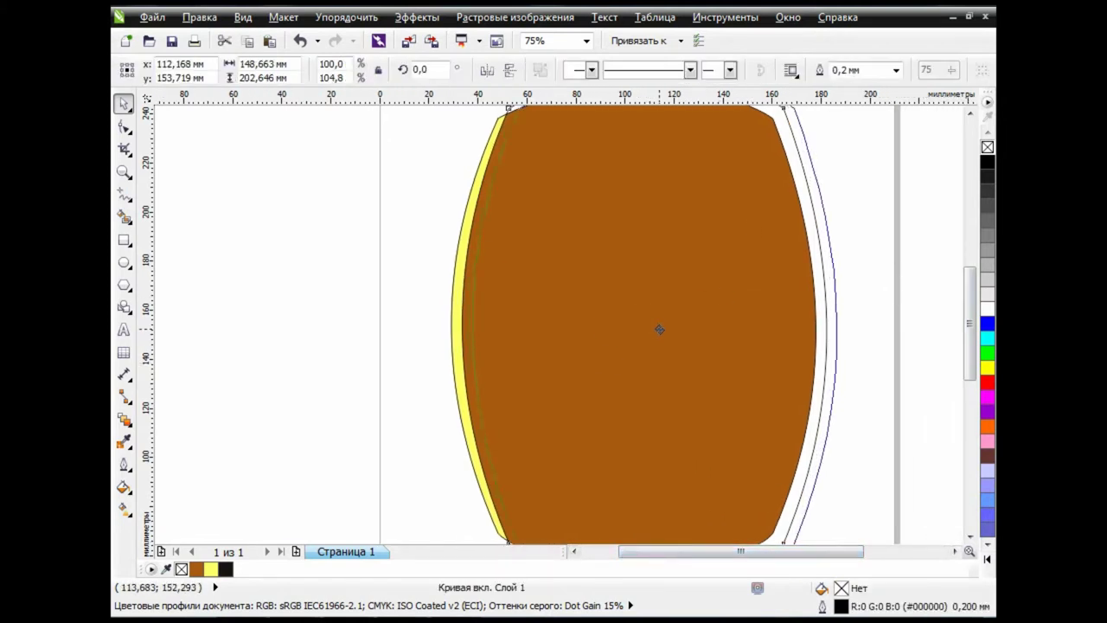
pyautogui.moveTo(660, 330); pyautogui.dragTo(682, 327)
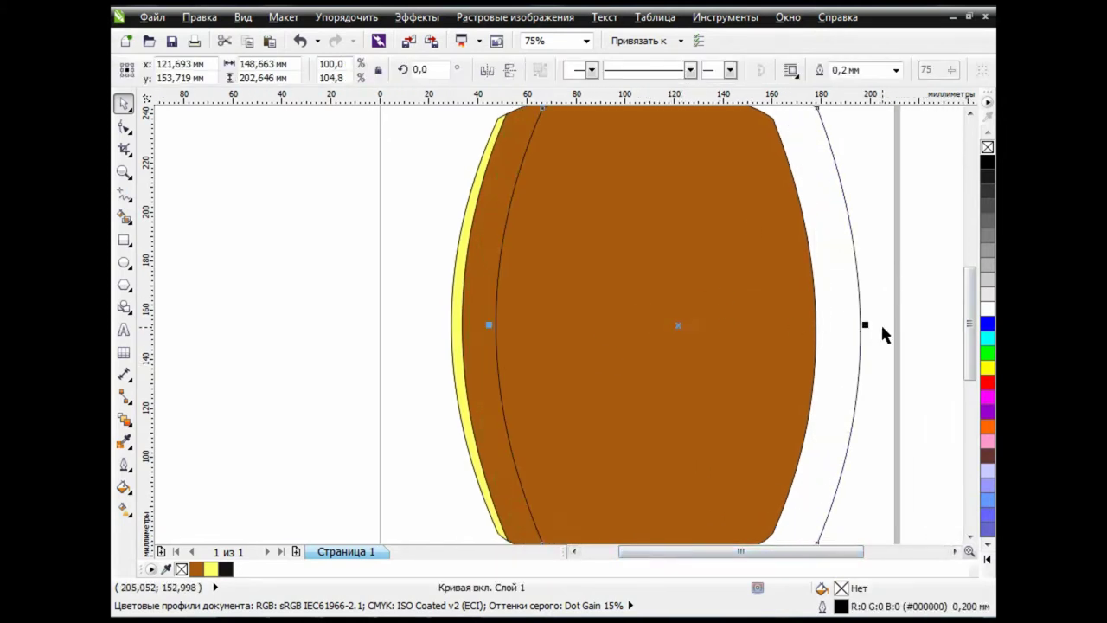
pyautogui.moveTo(865, 326); pyautogui.dragTo(856, 326)
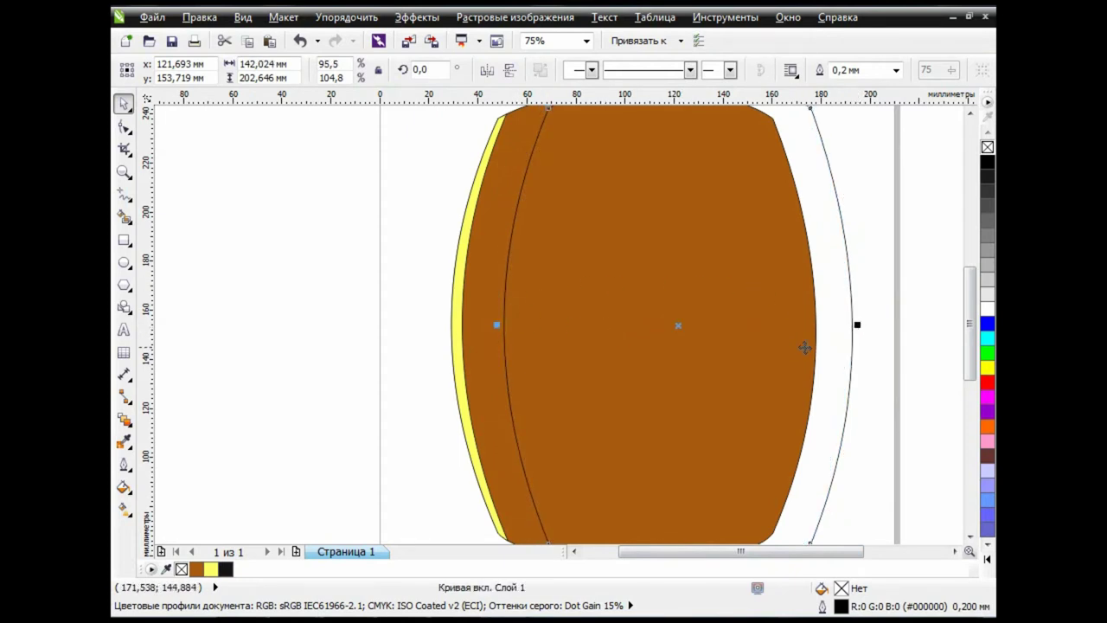
pyautogui.press('Escape')
# Step: Smart Fill a trial orange band between the outlines, then delete it
pyautogui.click(123, 216)
pyautogui.click(343, 70)
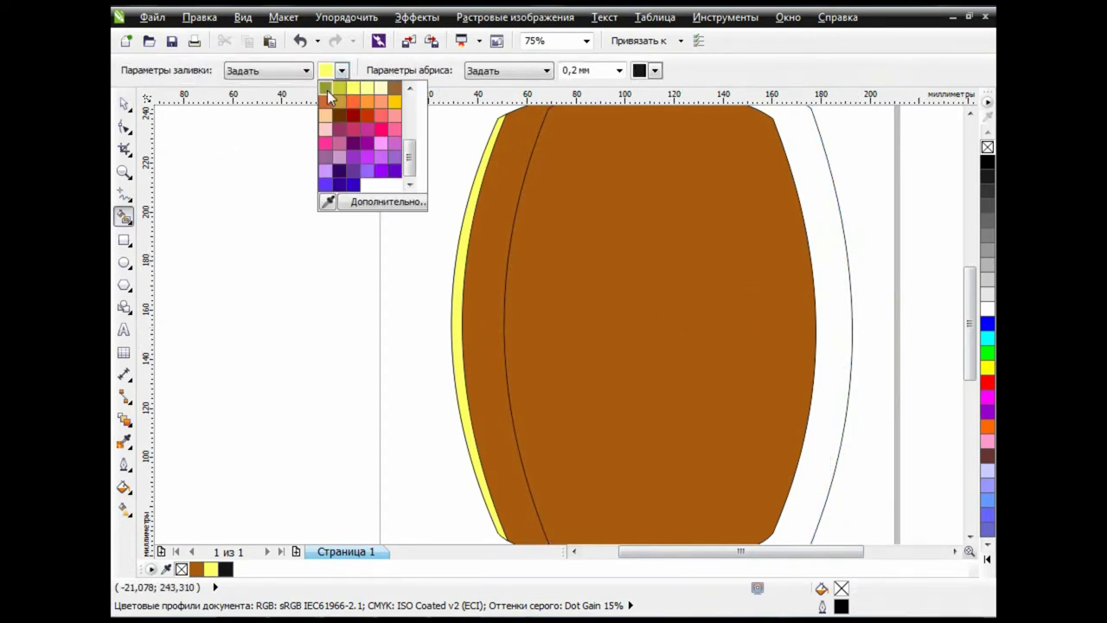
pyautogui.click(327, 90)
pyautogui.click(495, 319)
pyautogui.press('space')
pyautogui.press('Escape')
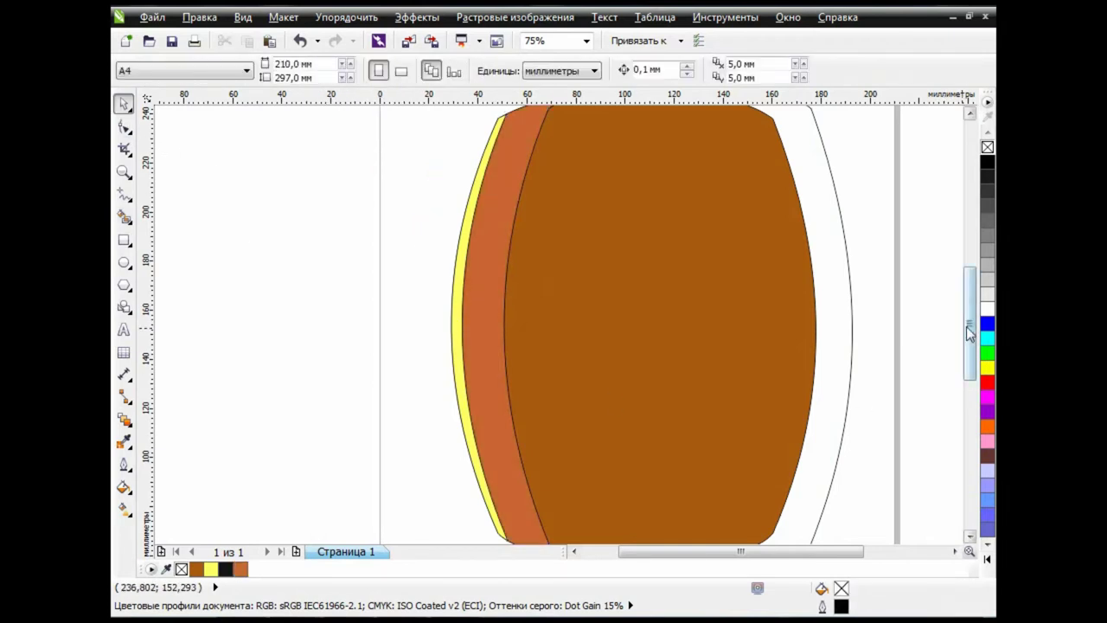
pyautogui.moveTo(969, 335)
pyautogui.mouseDown()
pyautogui.moveTo(969, 370)
pyautogui.moveTo(969, 353)
pyautogui.mouseUp()
pyautogui.click(508, 355)
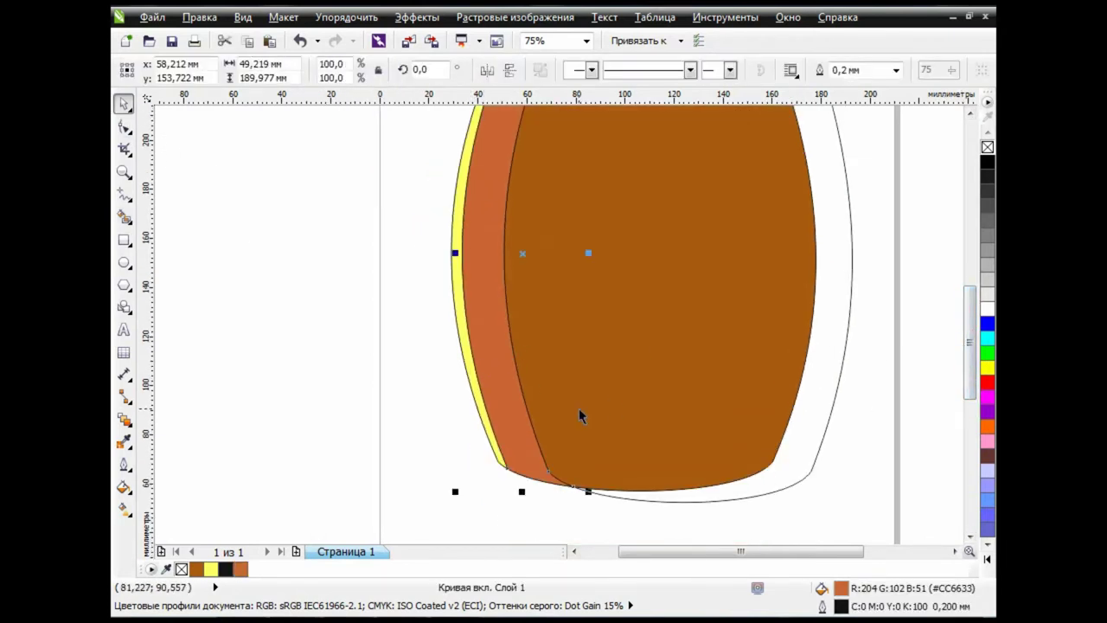
pyautogui.press('Delete')
# Step: Stretch the helper curve's bottom lower and fill the band left of the body with #CC6633
pyautogui.click(677, 501)
pyautogui.moveTo(678, 508); pyautogui.dragTo(678, 521)
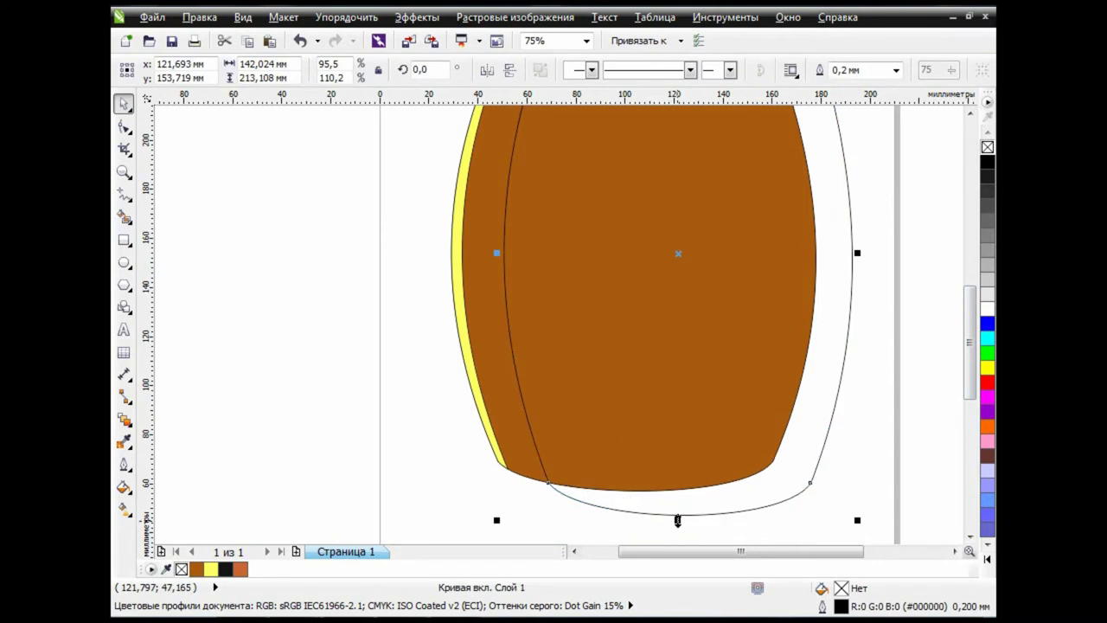
pyautogui.press('space')
pyautogui.click(491, 277)
pyautogui.click(125, 108)
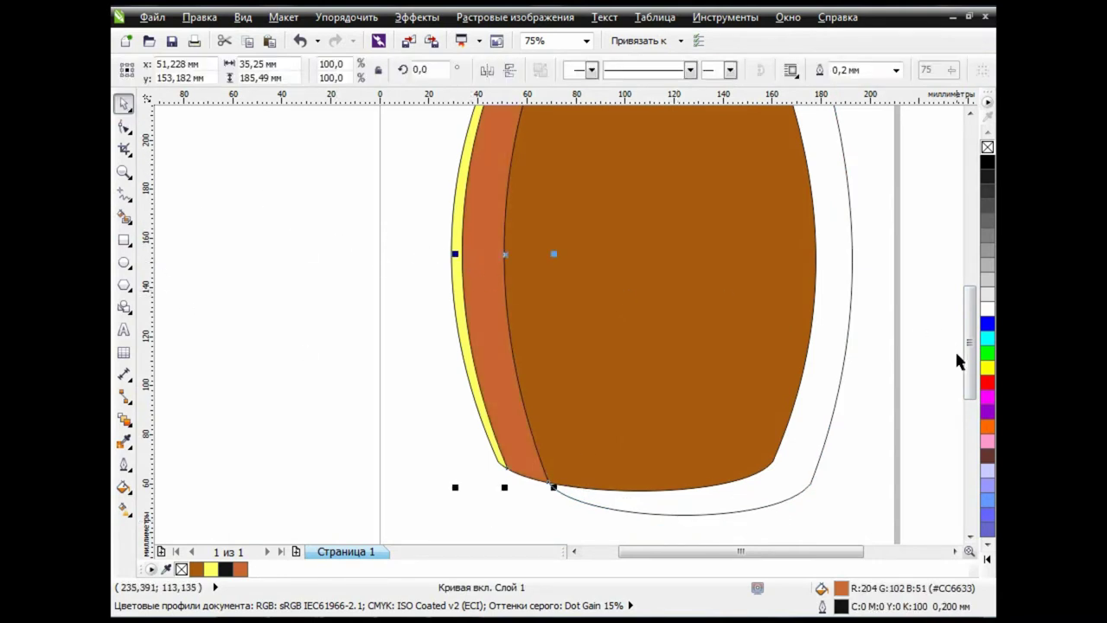
pyautogui.moveTo(959, 358); pyautogui.dragTo(960, 341)
# Step: Move the helper curve right, narrow it, and extend its bottom lower
pyautogui.click(651, 333)
pyautogui.moveTo(650, 333); pyautogui.dragTo(736, 332)
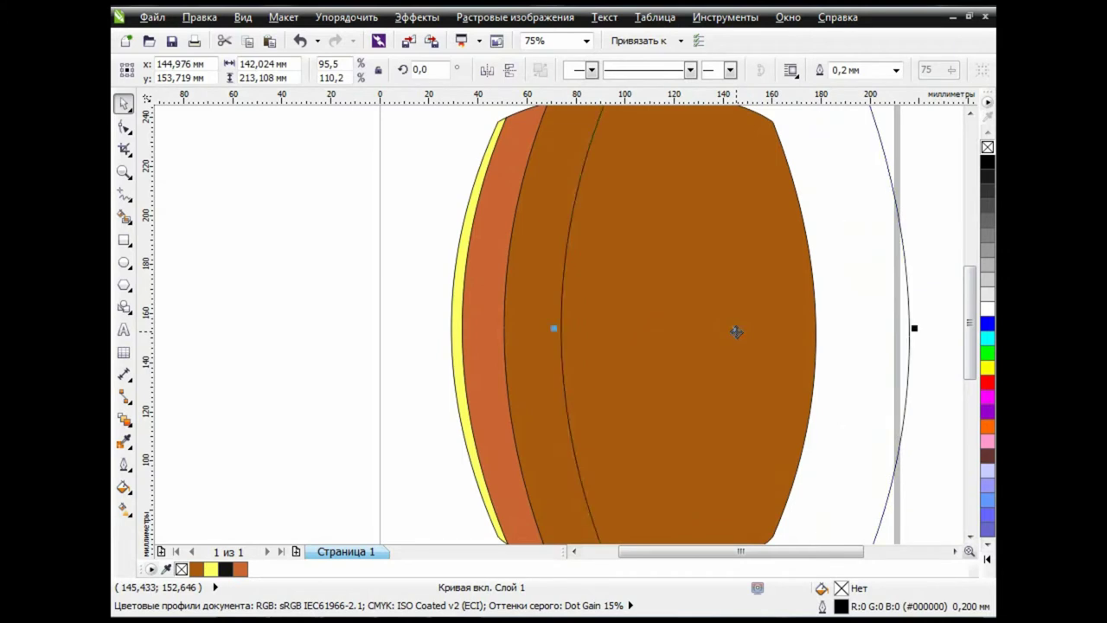
pyautogui.moveTo(917, 331); pyautogui.dragTo(888, 336)
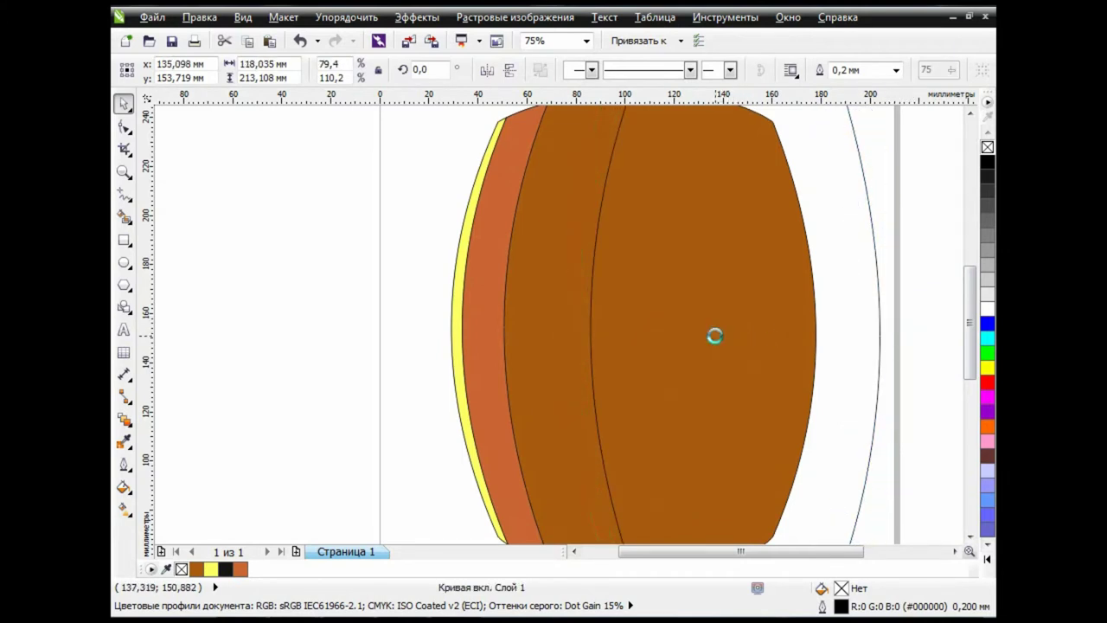
pyautogui.moveTo(738, 333); pyautogui.dragTo(712, 334)
pyautogui.moveTo(861, 327); pyautogui.dragTo(848, 327)
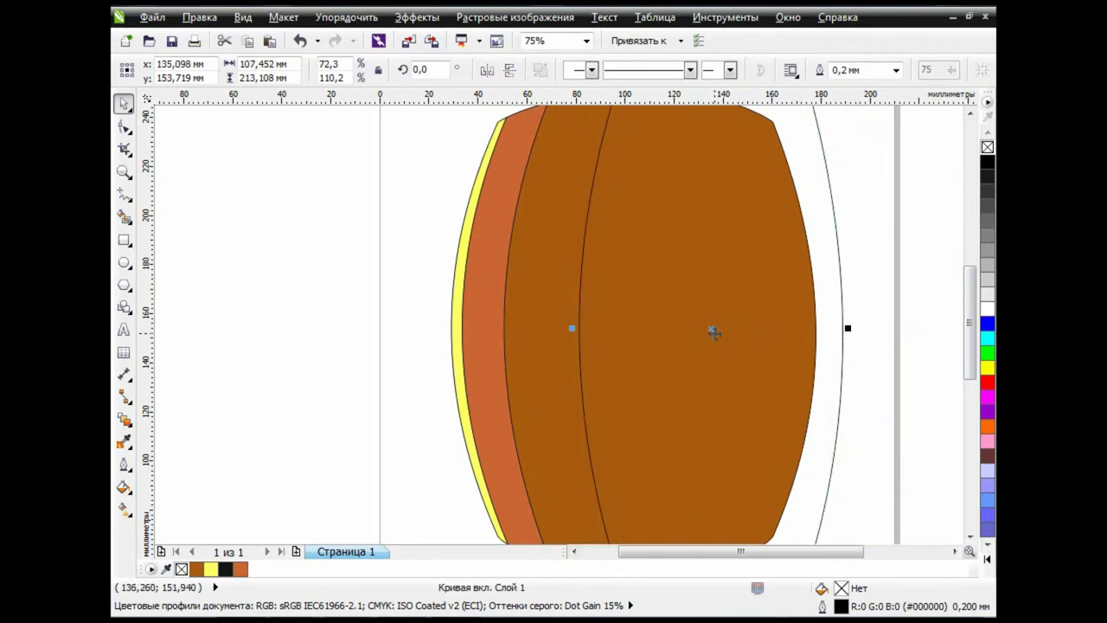
pyautogui.moveTo(713, 332); pyautogui.dragTo(695, 332)
pyautogui.scroll(-3, 956, 347)
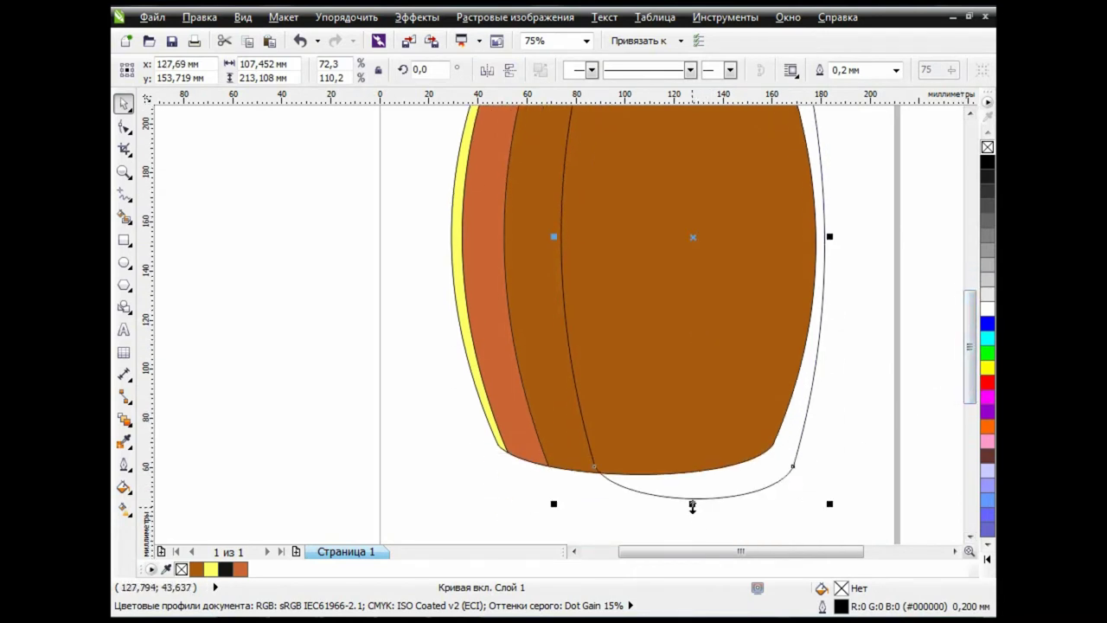
pyautogui.moveTo(692, 506); pyautogui.dragTo(693, 514)
# Step: Smart Fill the middle strip with bright orange
pyautogui.click(124, 217)
pyautogui.click(334, 71)
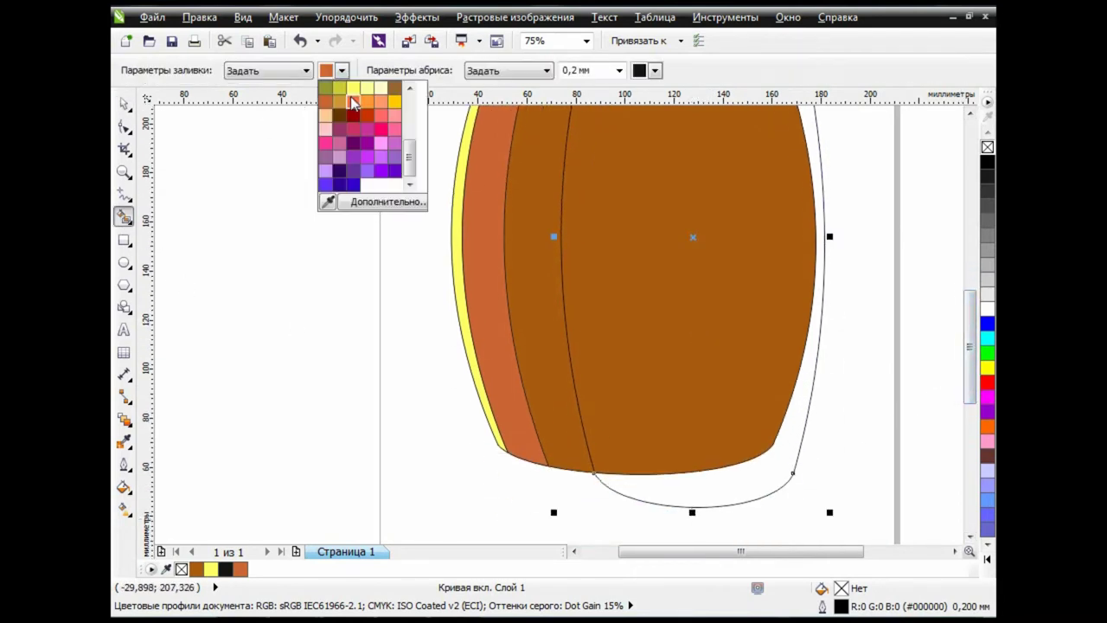
pyautogui.click(353, 104)
pyautogui.click(544, 254)
pyautogui.click(124, 104)
pyautogui.moveTo(970, 390); pyautogui.dragTo(970, 351)
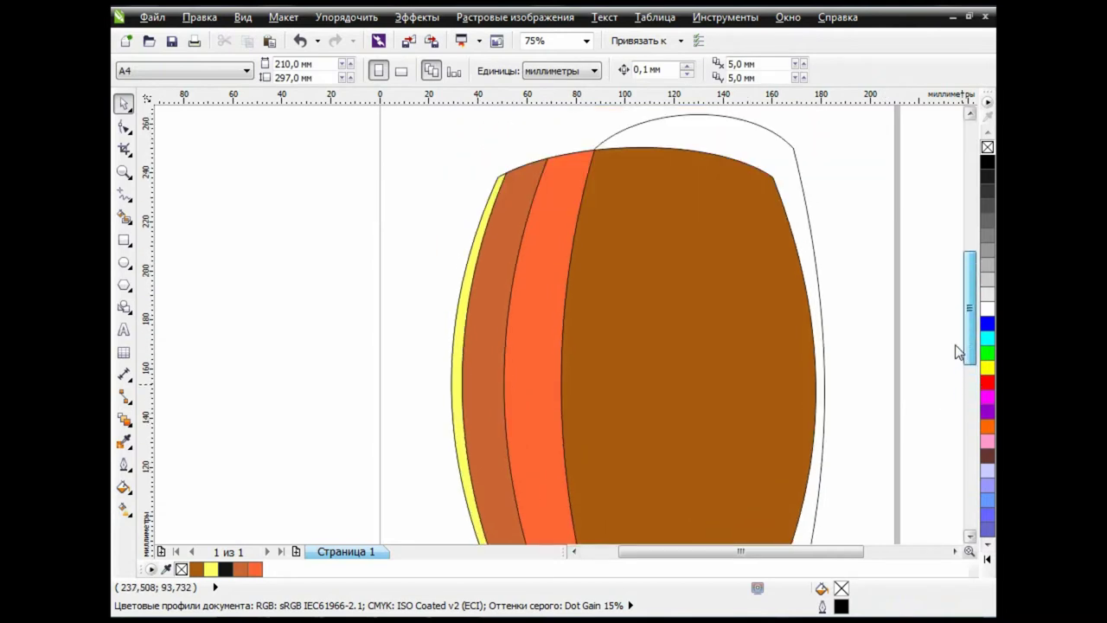
# Step: Delete the leftover helper outline above the barrel and select the Polyline tool
pyautogui.click(800, 176)
pyautogui.press('Delete')
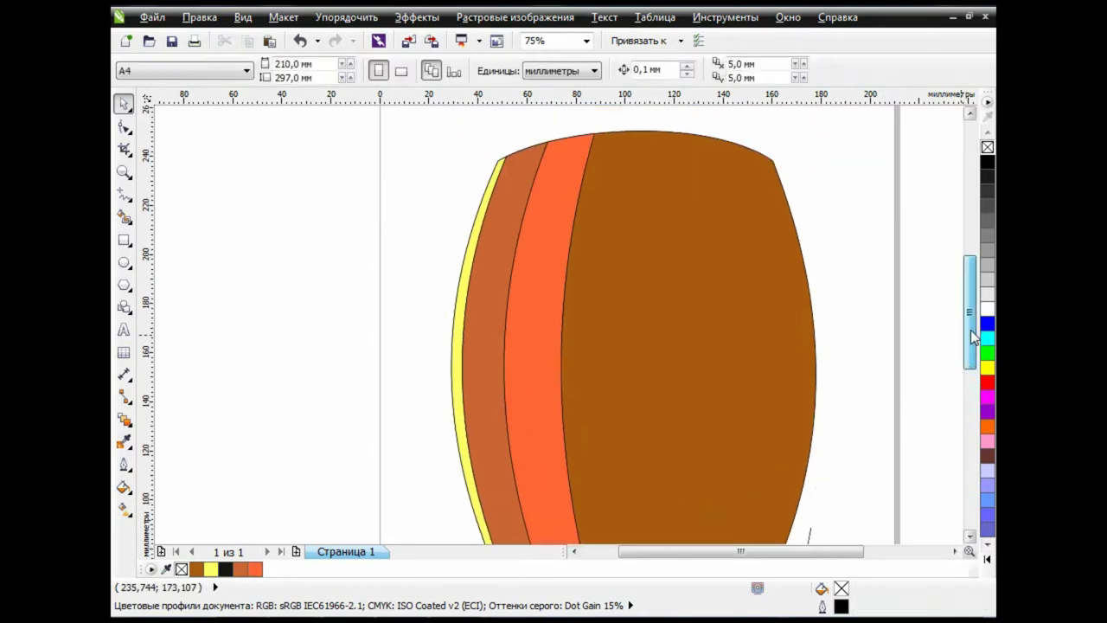
pyautogui.scroll(-2, 865, 364)
pyautogui.scroll(1, 884, 379)
pyautogui.click(955, 551)
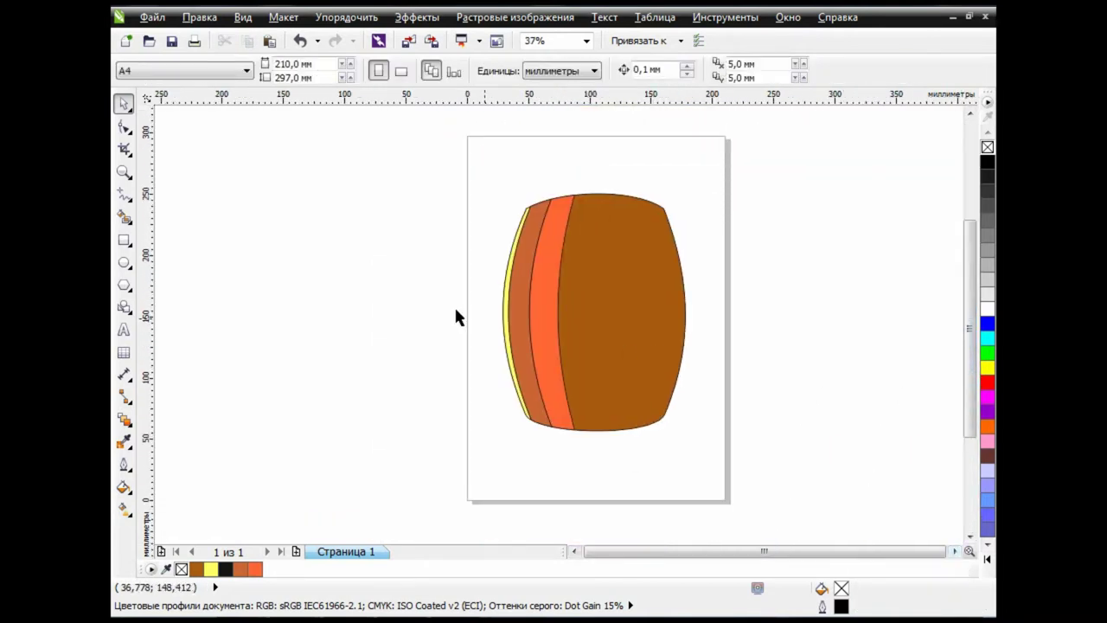
pyautogui.click(125, 195)
pyautogui.click(203, 308)
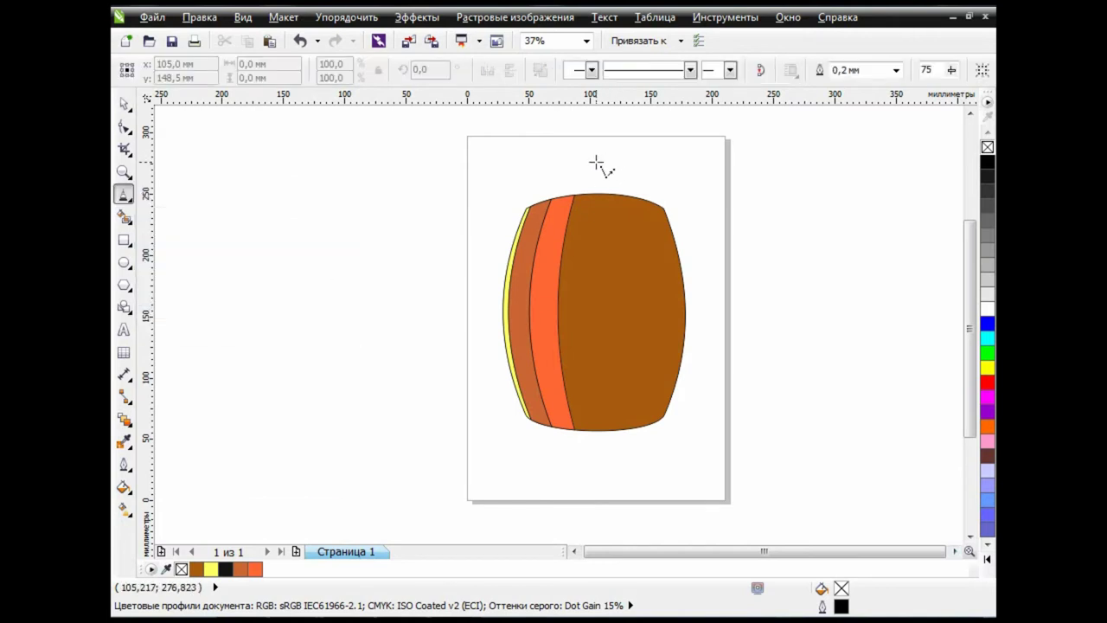
# Step: Draw a vertical polyline through the barrel's centre, from above to below it
pyautogui.click(596, 162)
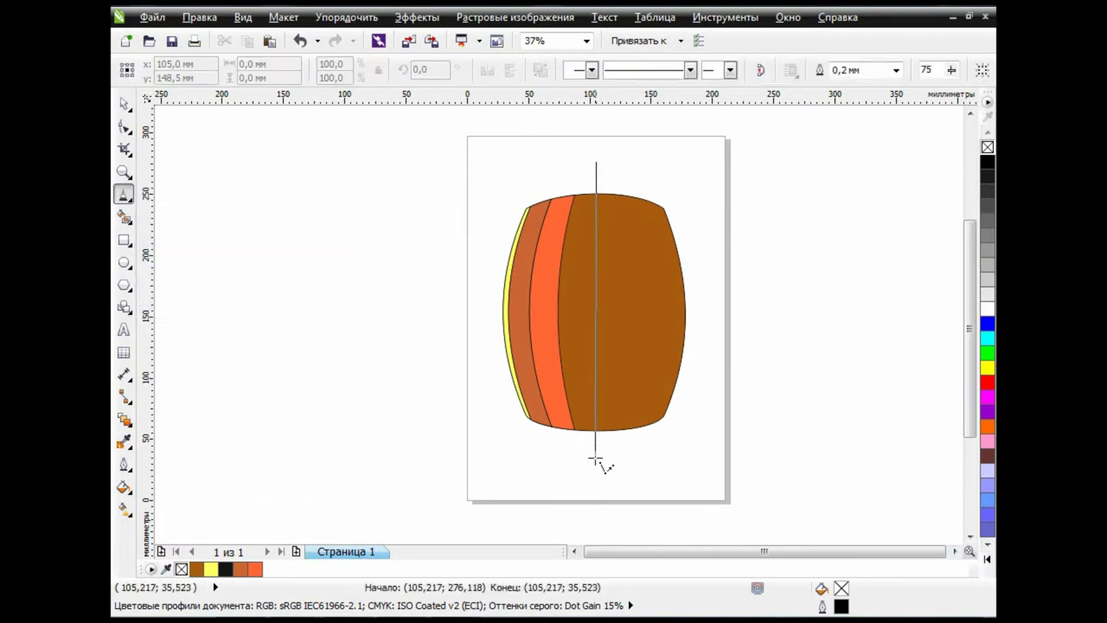
pyautogui.doubleClick(597, 457)
pyautogui.click(127, 105)
pyautogui.click(182, 103)
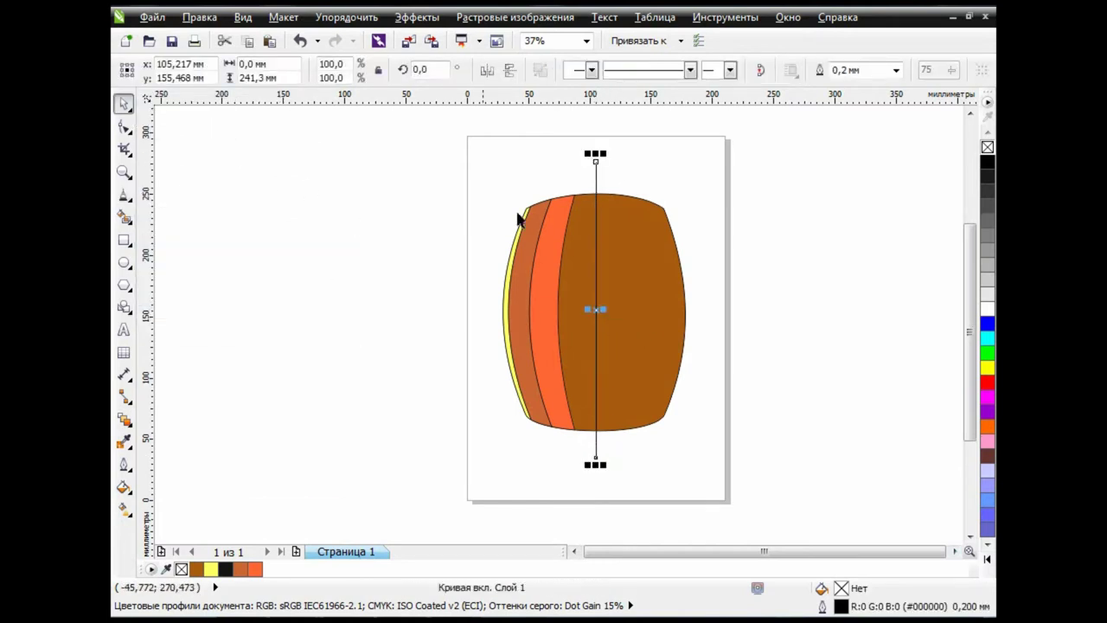
pyautogui.moveTo(596, 309)
pyautogui.mouseDown()
pyautogui.moveTo(733, 309)
pyautogui.moveTo(594, 310)
pyautogui.mouseUp()
pyautogui.click(789, 317)
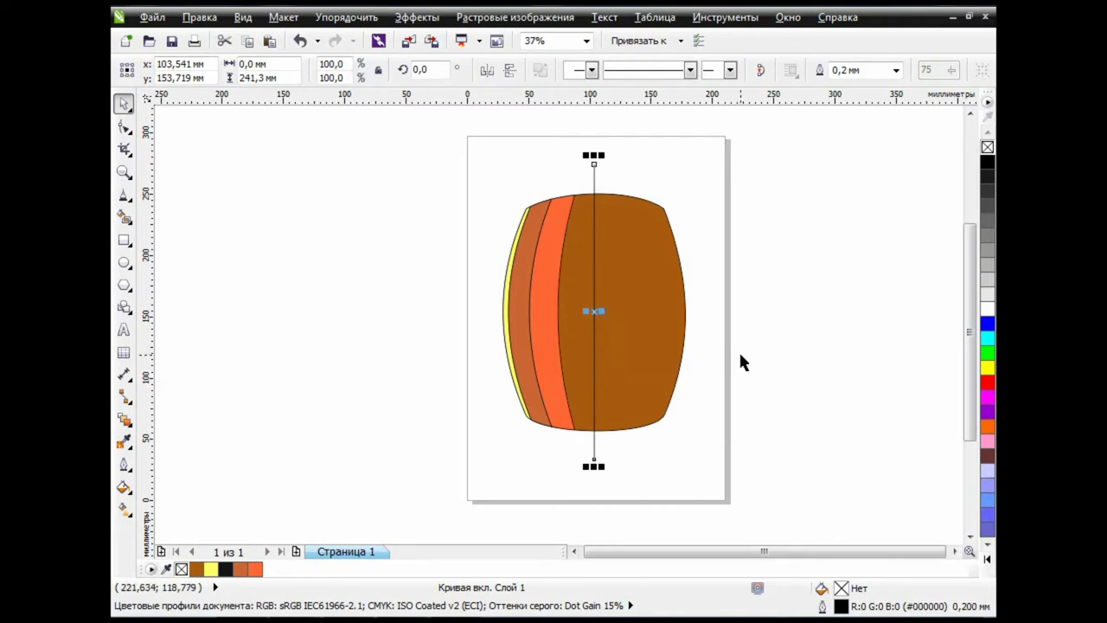
# Step: Smart Fill the strip left of the centre line plum purple #993366, then select the left strips
pyautogui.click(124, 216)
pyautogui.click(342, 70)
pyautogui.click(346, 130)
pyautogui.click(559, 269)
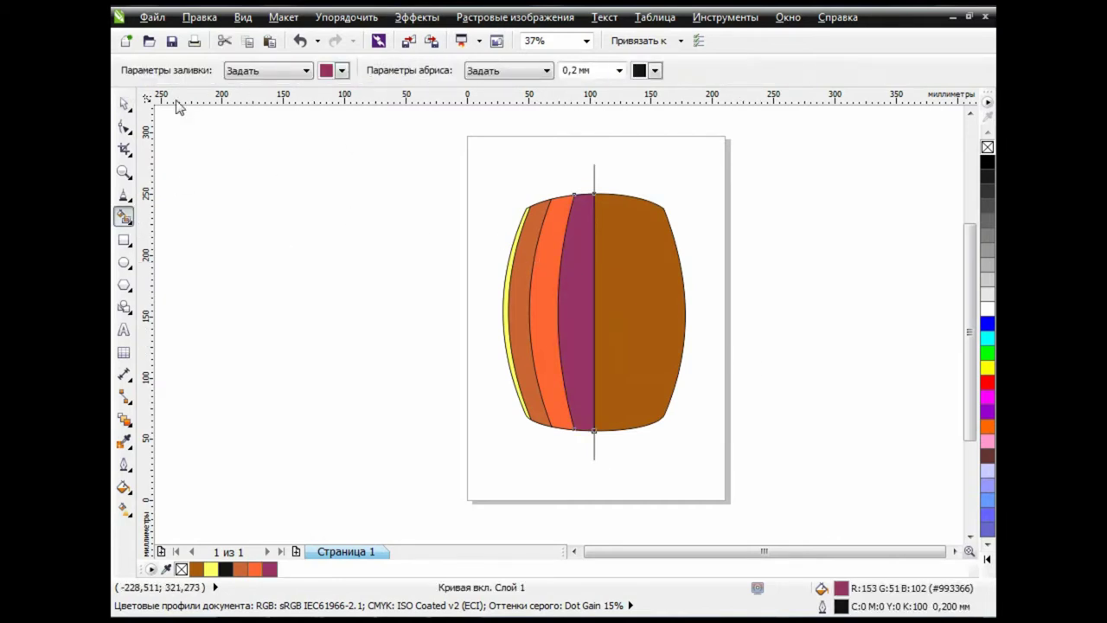
pyautogui.press('space')
pyautogui.click(593, 182)
pyautogui.click(770, 336)
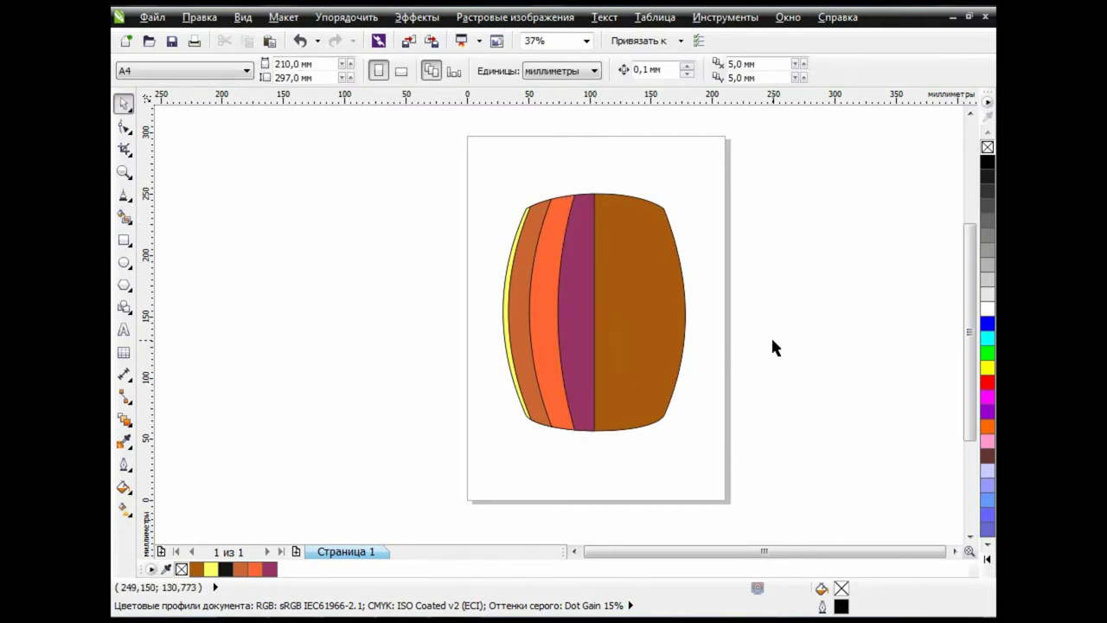
pyautogui.click(579, 311)
pyautogui.keyDown('shift'); pyautogui.click(551, 312); pyautogui.keyUp('shift')
# Step: Mirror the four left staves horizontally and move them onto the barrel's right half
pyautogui.keyDown('shift'); pyautogui.click(517, 306); pyautogui.keyUp('shift')
pyautogui.keyDown('shift'); pyautogui.click(505, 305); pyautogui.keyUp('shift')
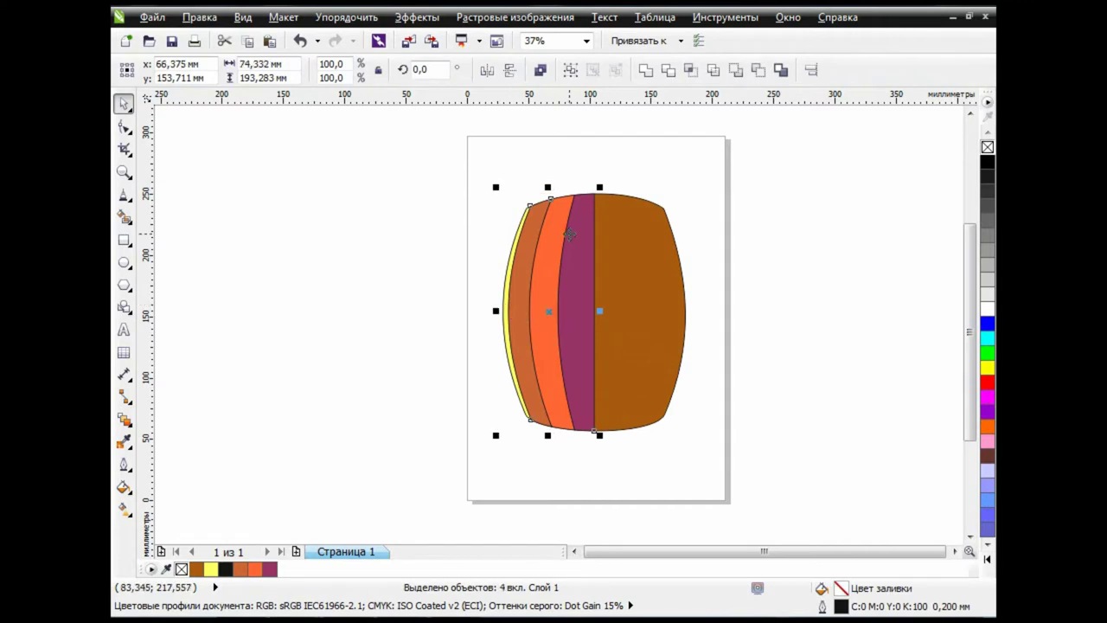
pyautogui.click(487, 70)
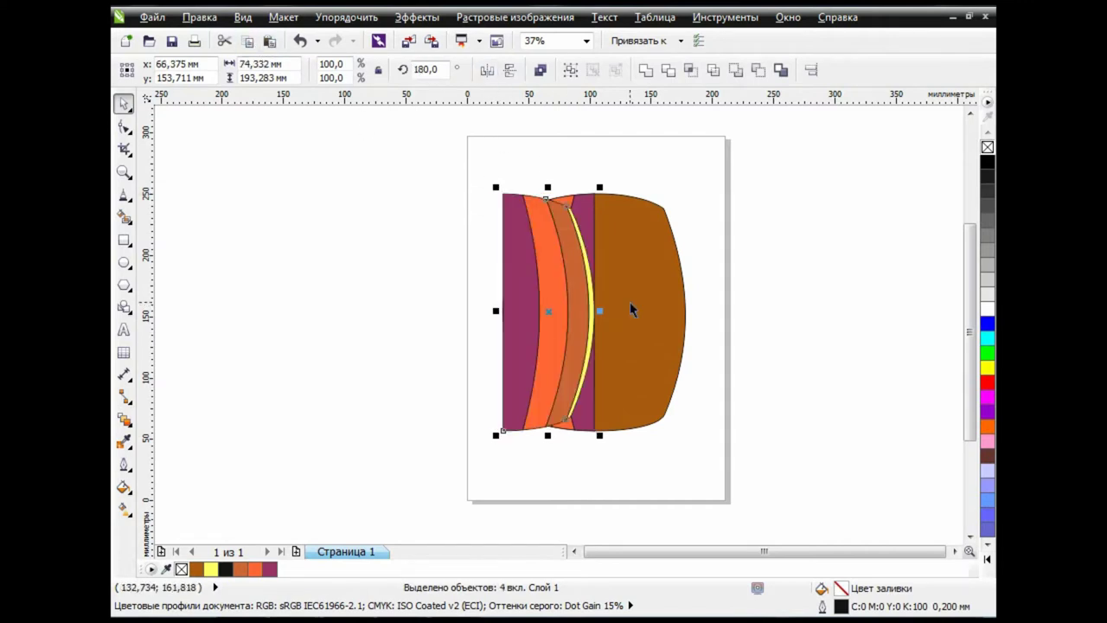
pyautogui.moveTo(551, 310); pyautogui.dragTo(641, 313)
pyautogui.click(776, 353)
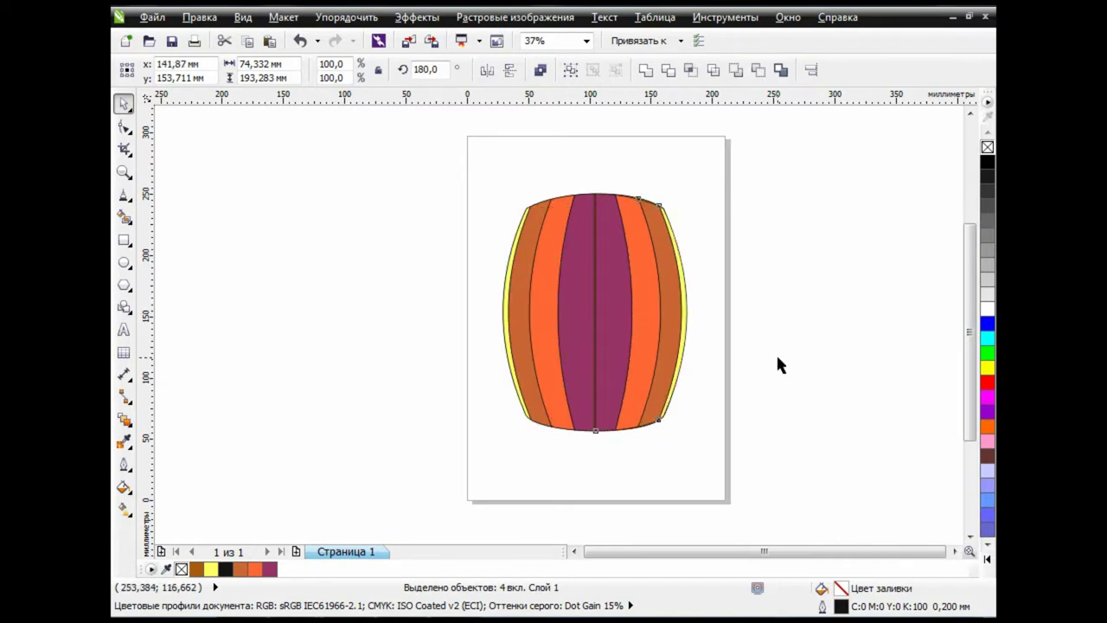
# Step: Colour the stave just right of centre red
pyautogui.click(623, 317)
pyautogui.click(987, 352)
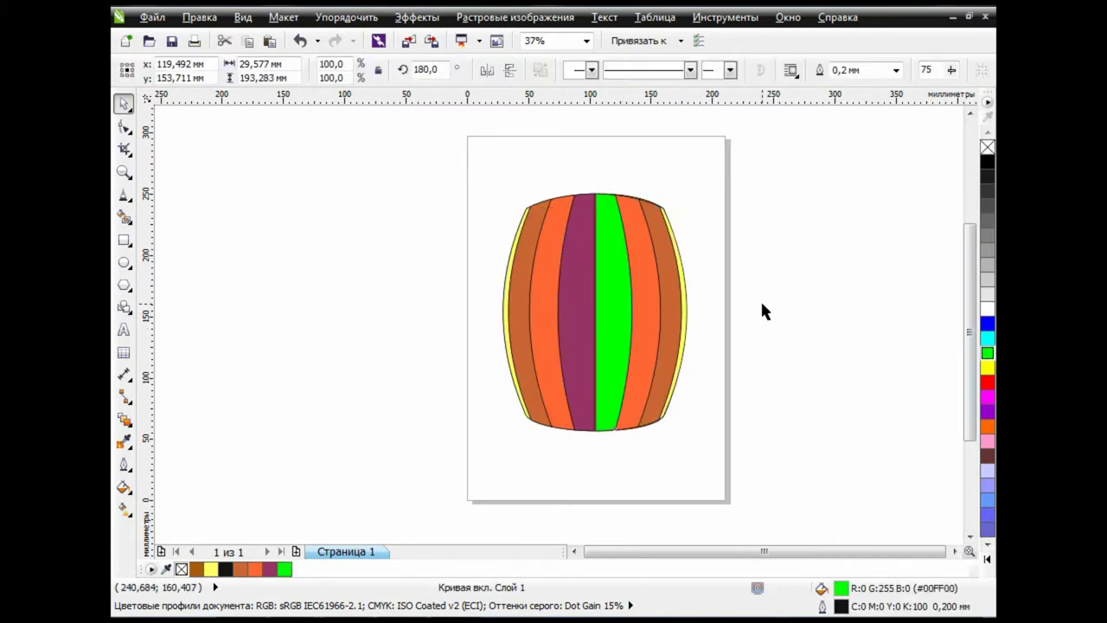
pyautogui.click(987, 381)
pyautogui.click(820, 362)
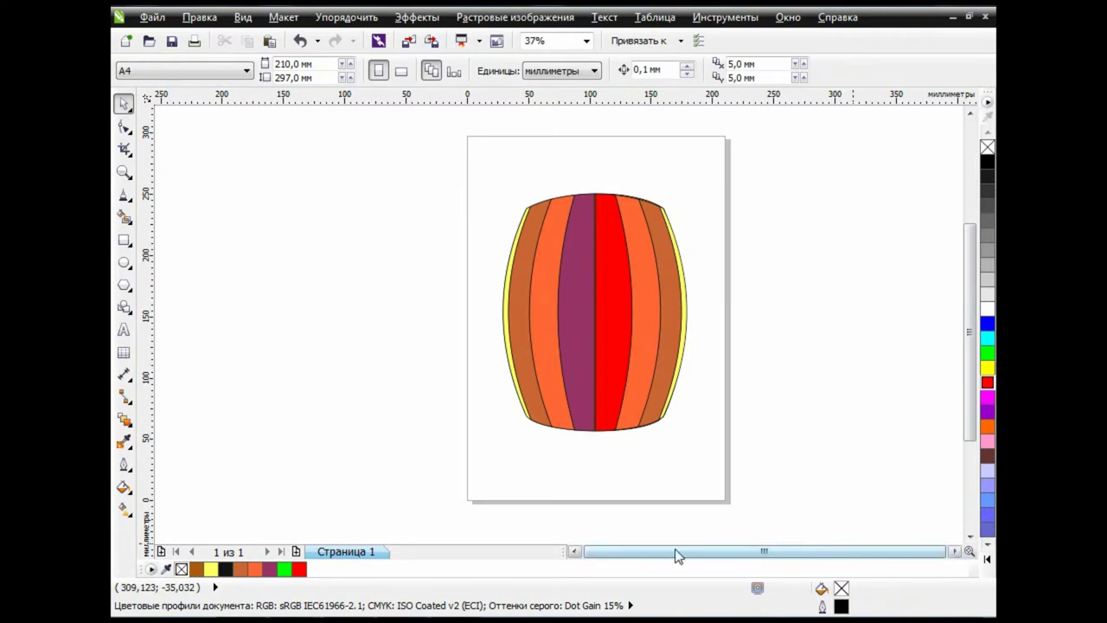
# Step: Narrow the left rust stave horizontally to about 91%
pyautogui.scroll(2, 622, 327)
pyautogui.click(481, 309)
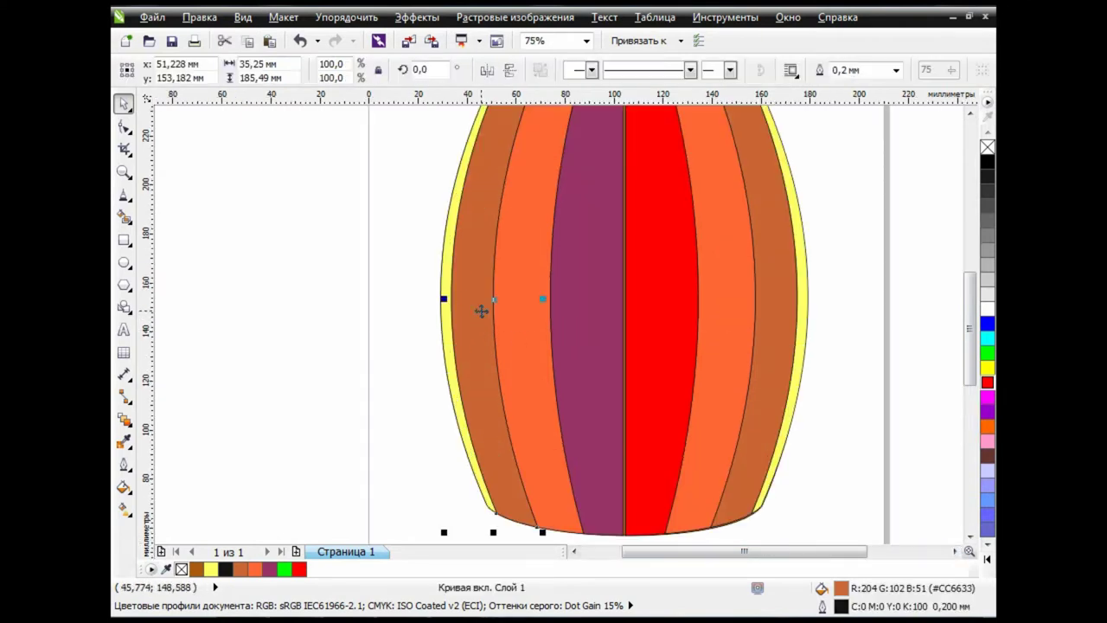
pyautogui.press('Escape')
pyautogui.click(474, 291)
pyautogui.moveTo(543, 300); pyautogui.dragTo(490, 307)
pyautogui.press('F10')
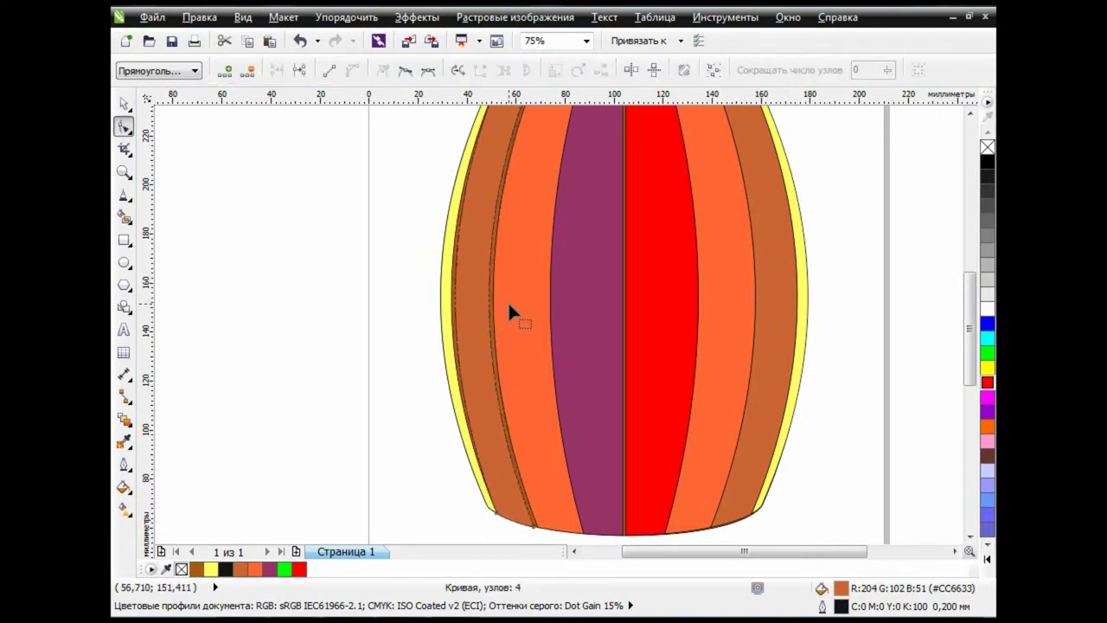
pyautogui.press('space')
pyautogui.click(266, 227)
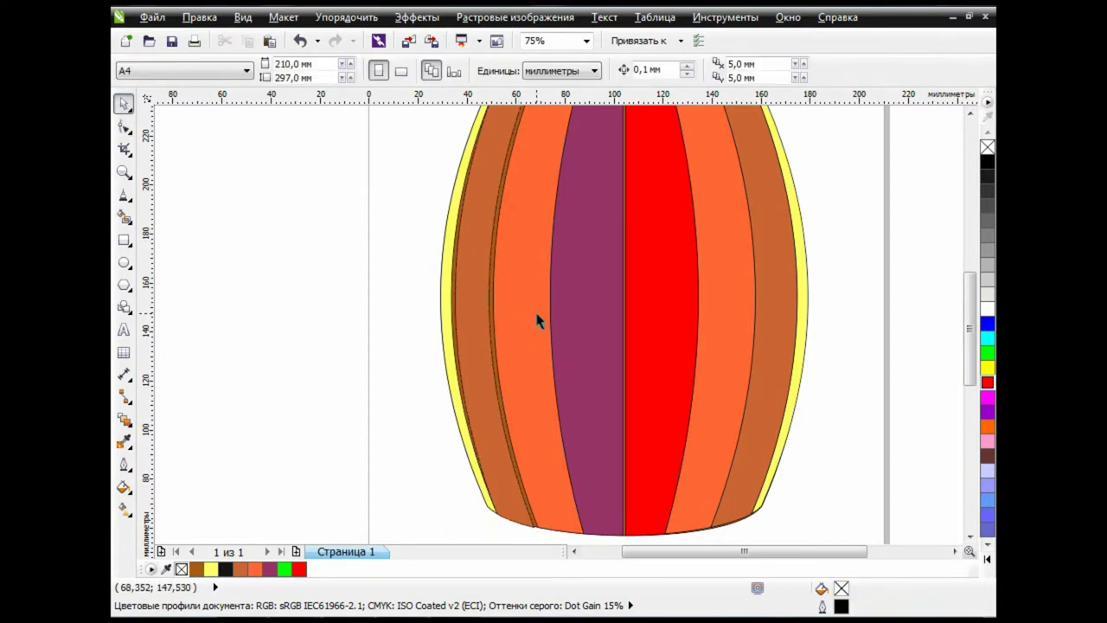
# Step: Narrow the bright orange stave to about 93% and nudge the purple stave's centre edge left
pyautogui.click(536, 311)
pyautogui.moveTo(589, 299); pyautogui.dragTo(545, 301)
pyautogui.press('F10')
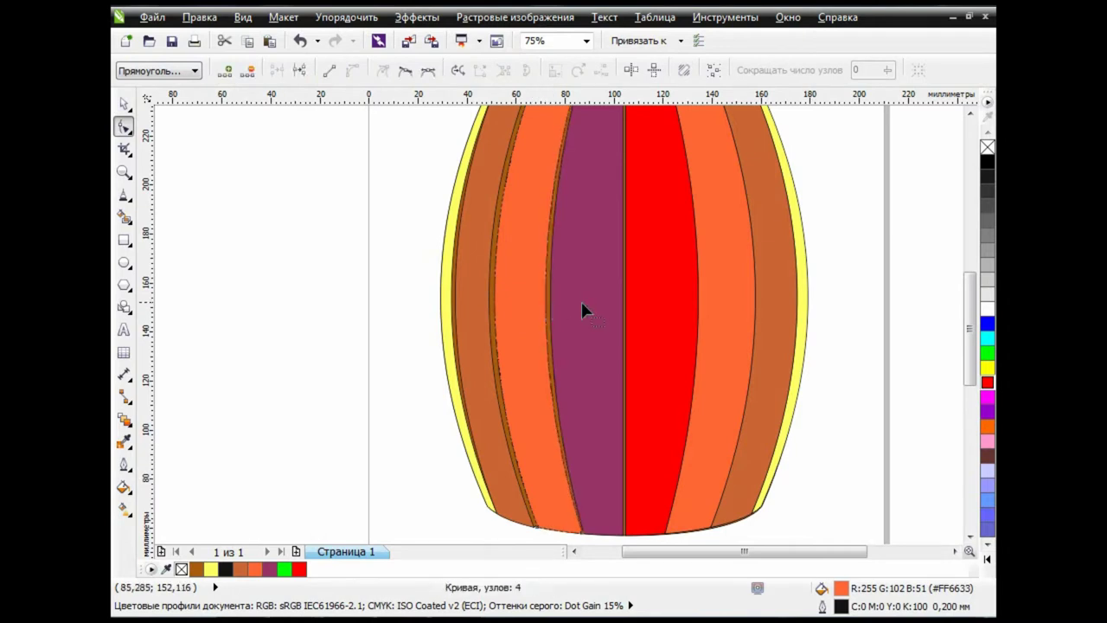
pyautogui.click(621, 305)
pyautogui.click(602, 489)
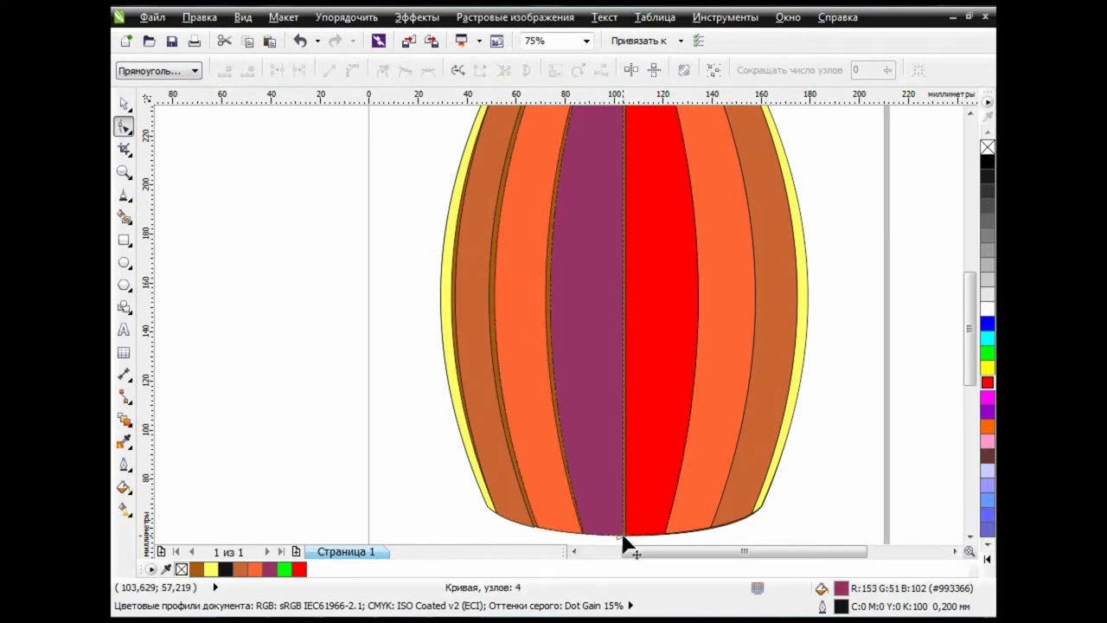
pyautogui.scroll(-1, 623, 299)
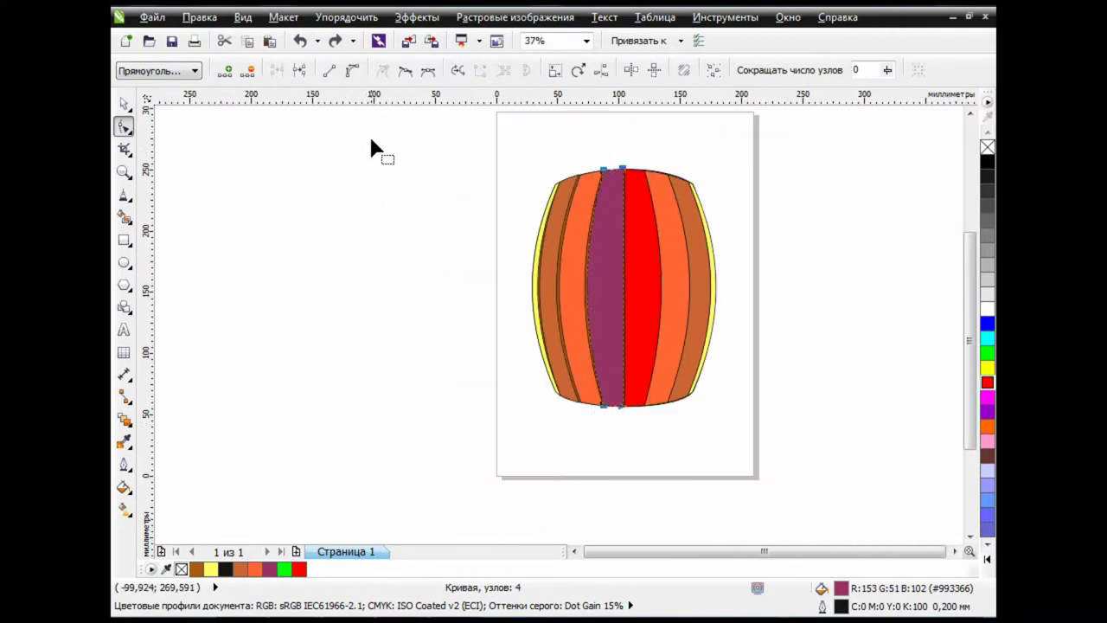
pyautogui.scroll(1, 628, 291)
pyautogui.moveTo(611, 281); pyautogui.dragTo(609, 281)
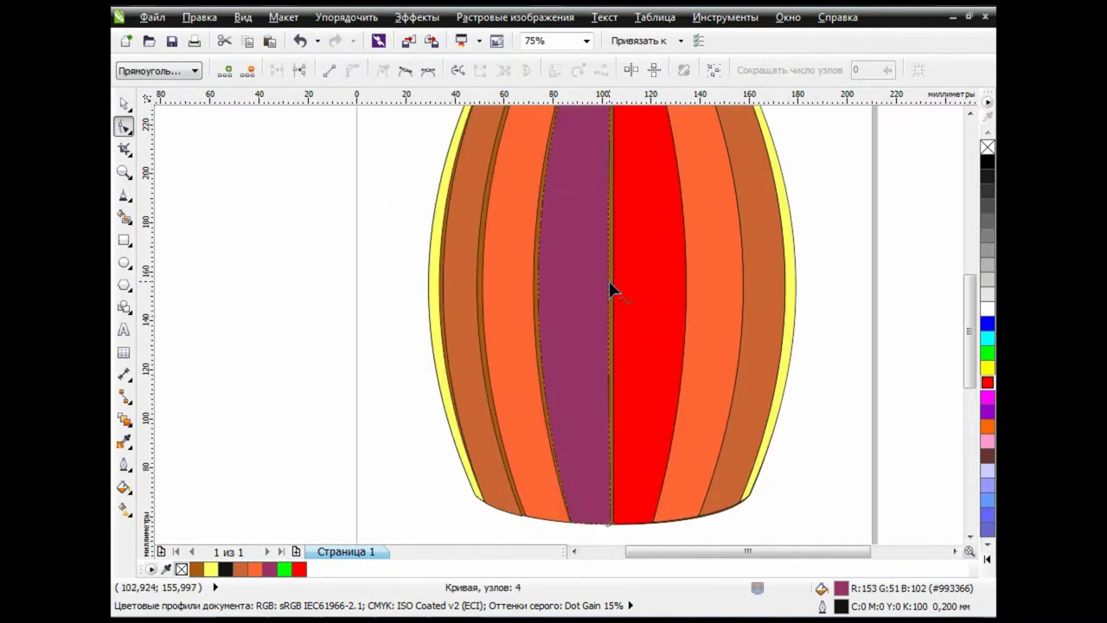
pyautogui.press('space')
pyautogui.press('Escape')
# Step: Select the four right-half staves and drag them away, exposing the brown body
pyautogui.scroll(-1, 531, 329)
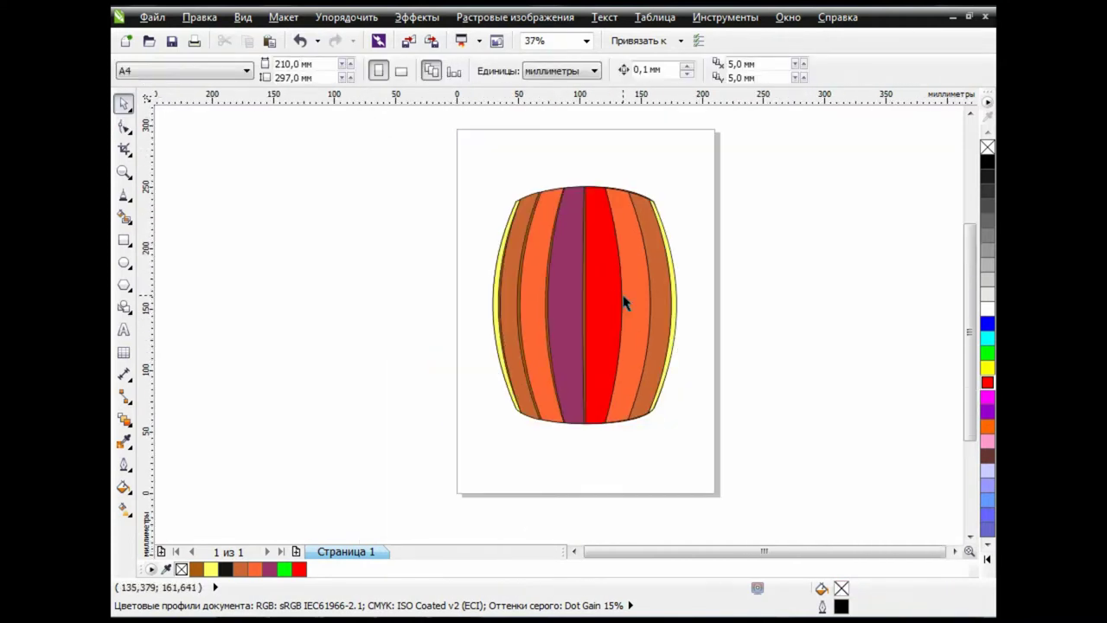
pyautogui.moveTo(566, 446); pyautogui.dragTo(692, 169)
pyautogui.moveTo(579, 179)
pyautogui.mouseDown()
pyautogui.moveTo(581, 441)
pyautogui.moveTo(476, 169)
pyautogui.mouseUp()
# Step: Replace the old right-half strips with a mirrored copy of the left strips
pyautogui.press('Delete')
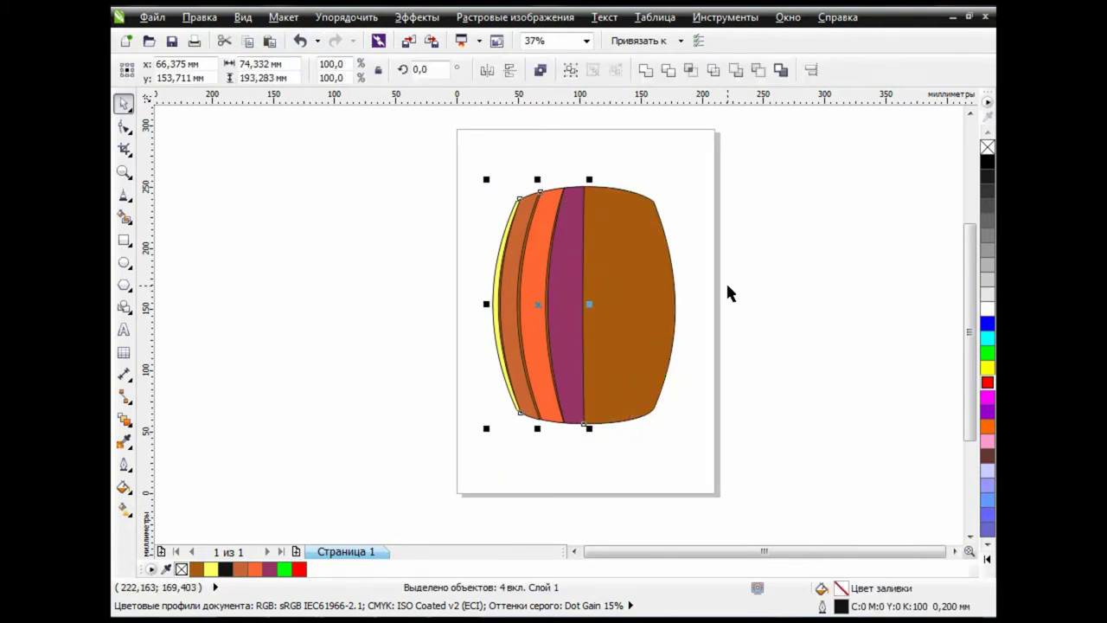
pyautogui.moveTo(668, 302); pyautogui.dragTo(660, 314)
pyautogui.press('Escape')
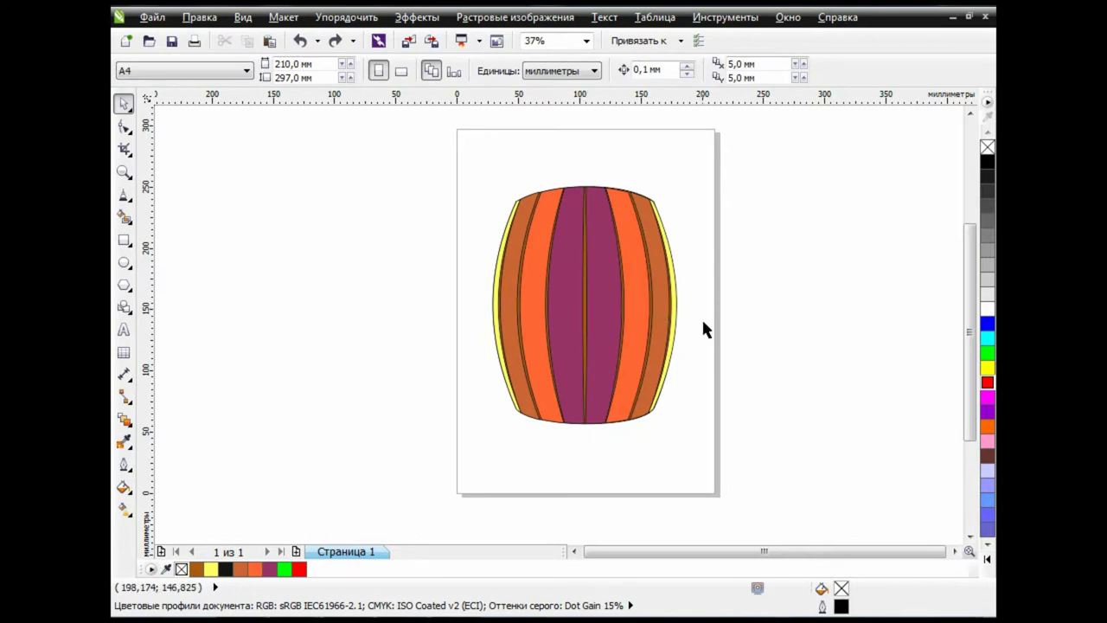
# Step: Select the left purple stave and bring up its Texture Fill settings
pyautogui.scroll(2, 586, 300)
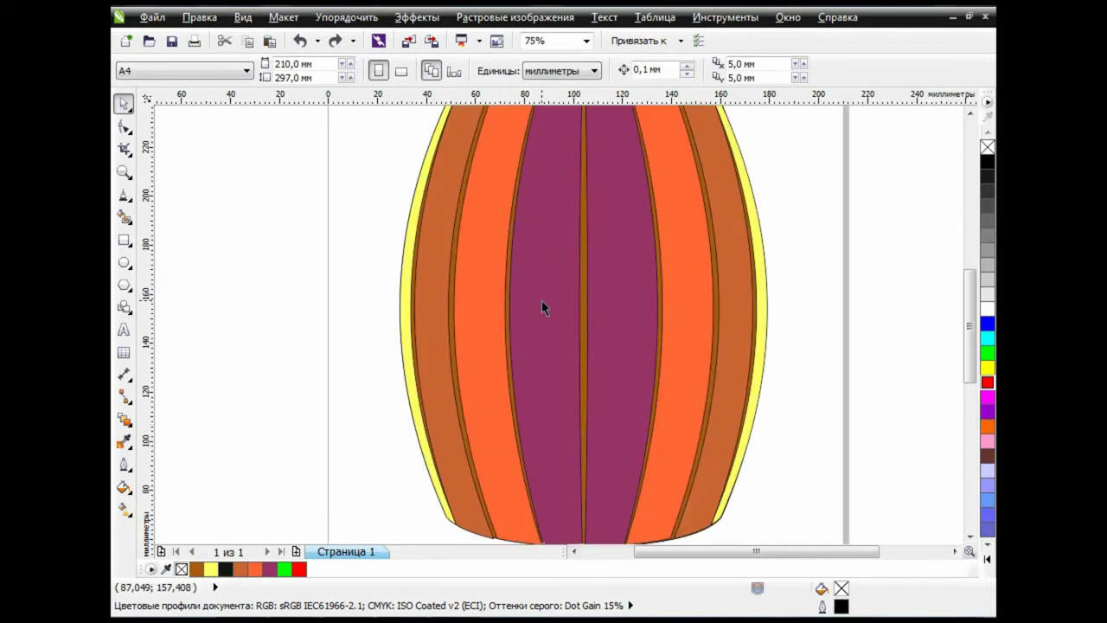
pyautogui.click(542, 300)
pyautogui.scroll(1, 966, 298)
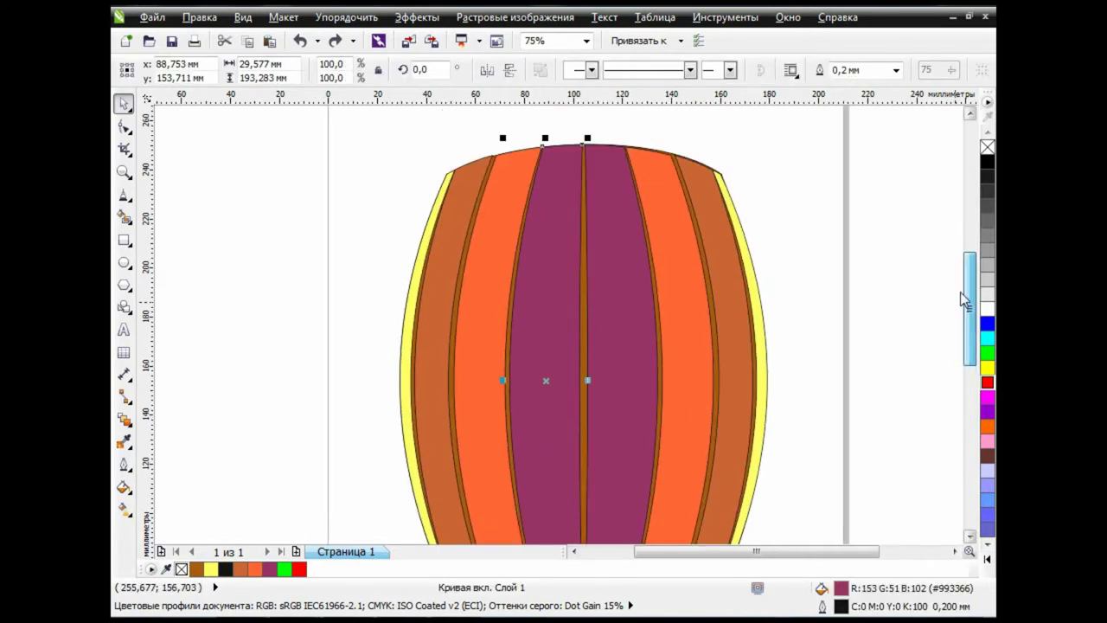
pyautogui.click(124, 487)
pyautogui.click(230, 423)
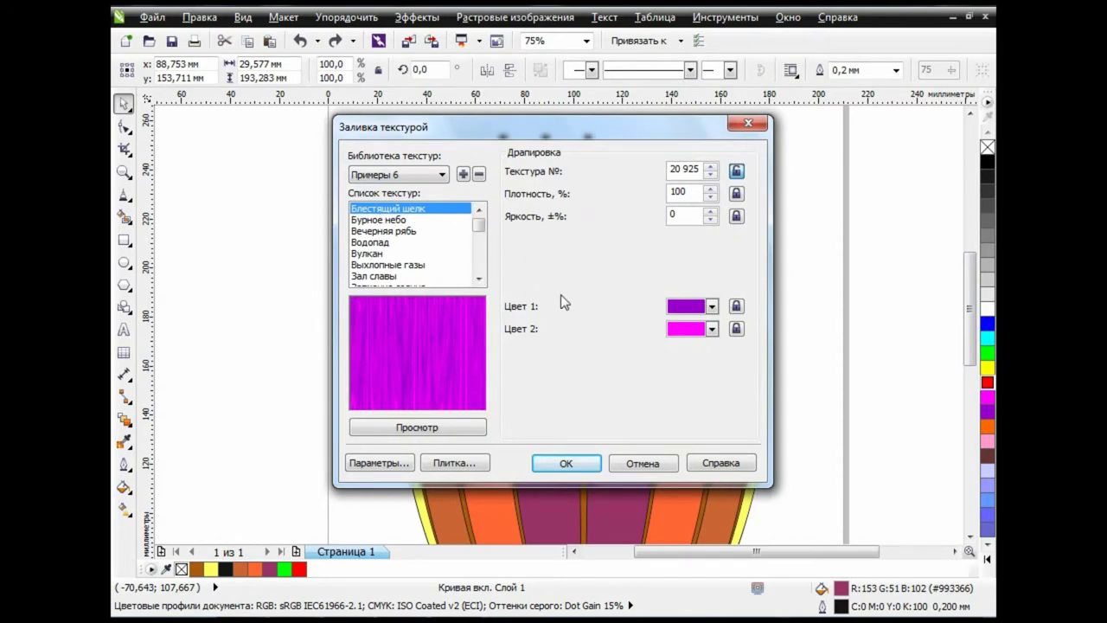
# Step: Set the first texture colour to orange, RGB 250, 190, 102
pyautogui.click(715, 304)
pyautogui.click(731, 434)
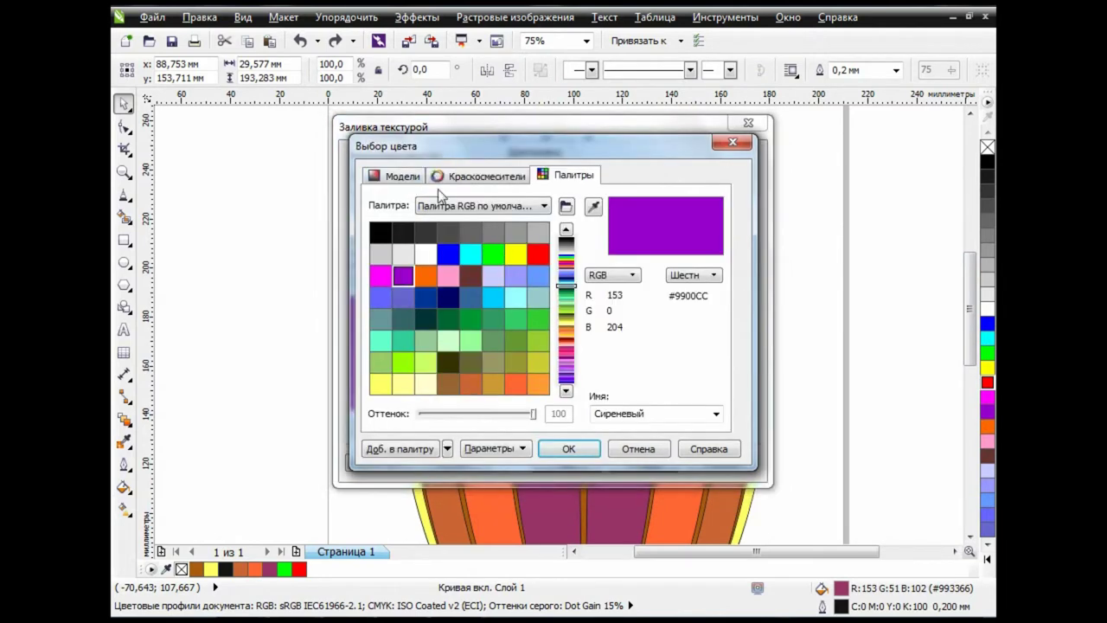
pyautogui.click(400, 175)
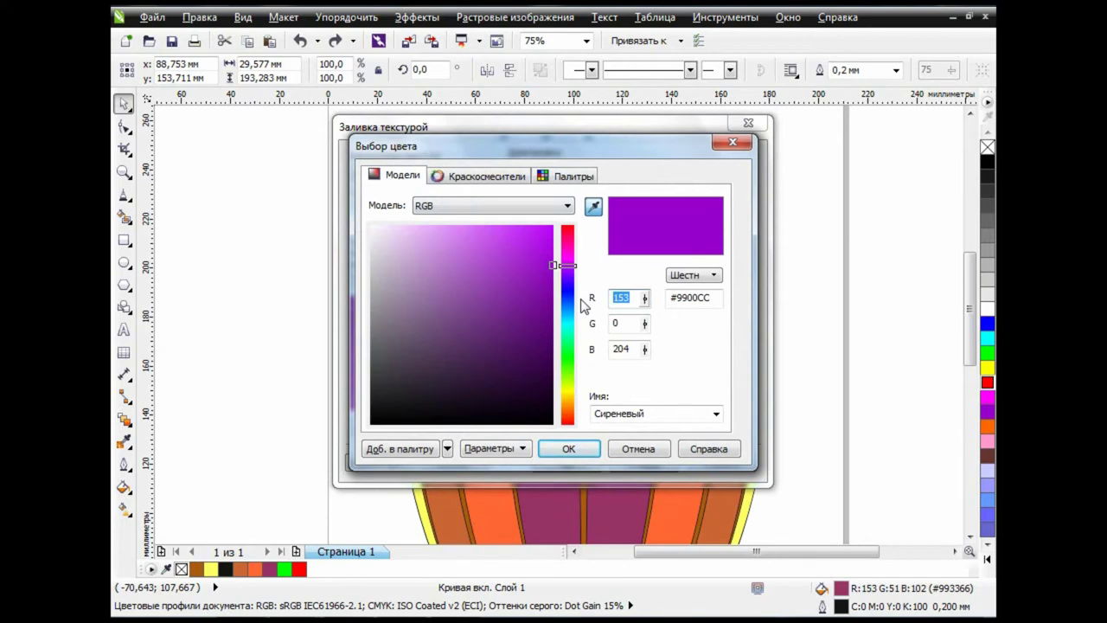
pyautogui.write('250')
pyautogui.press('Tab')
pyautogui.write('190')
pyautogui.press('Tab')
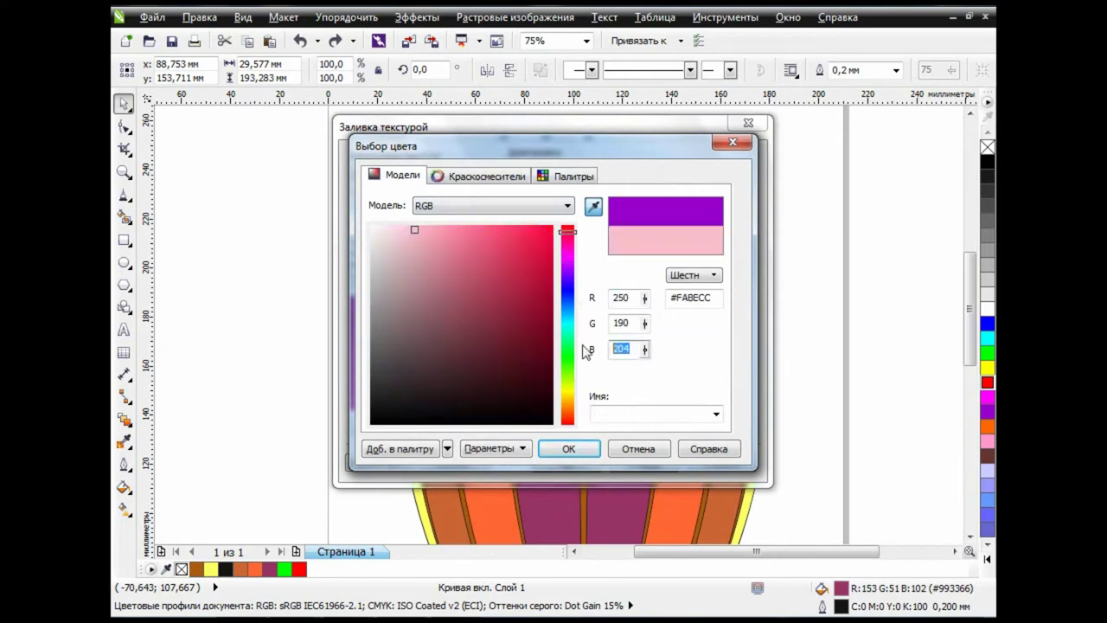
pyautogui.write('102')
pyautogui.press('Tab')
pyautogui.click(568, 448)
# Step: Set the second texture colour to a pale beige through the RGB values
pyautogui.click(711, 329)
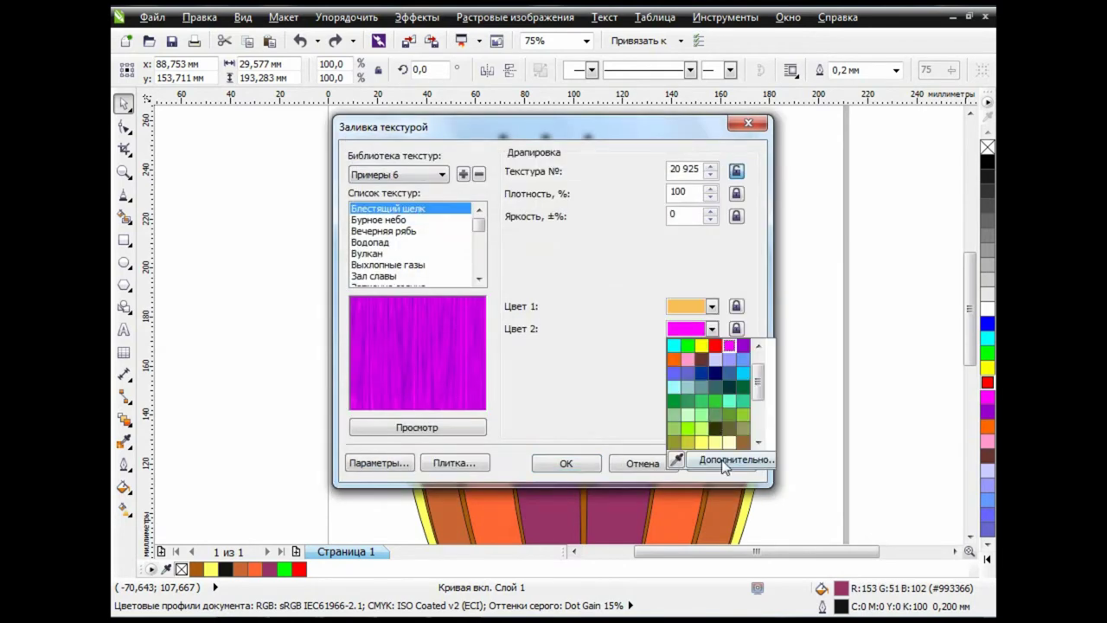
pyautogui.click(725, 459)
pyautogui.click(400, 175)
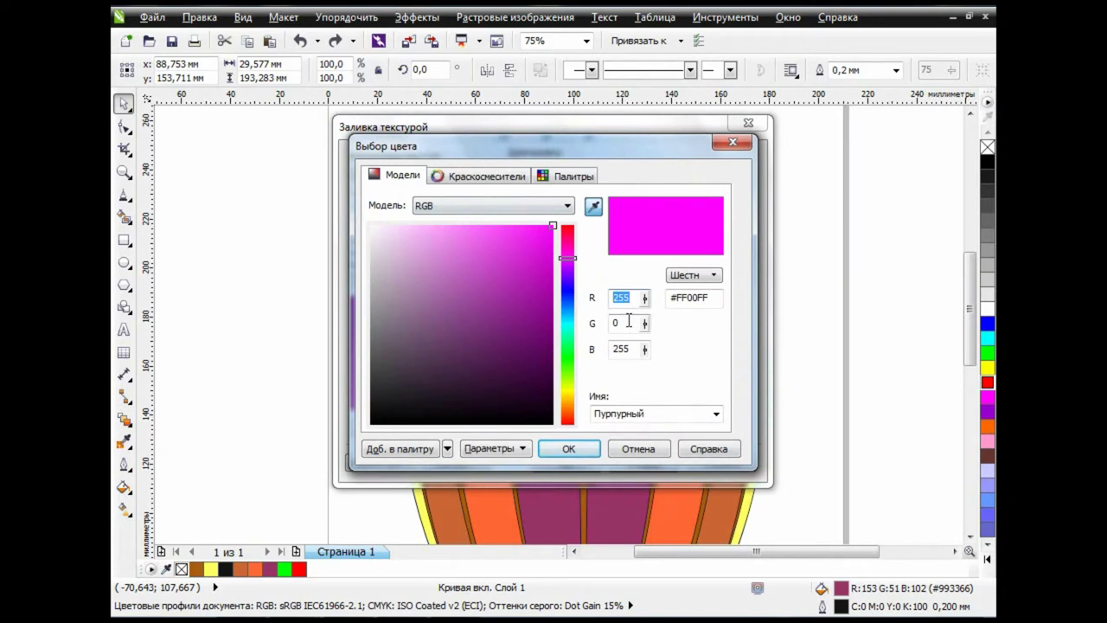
pyautogui.press('Tab')
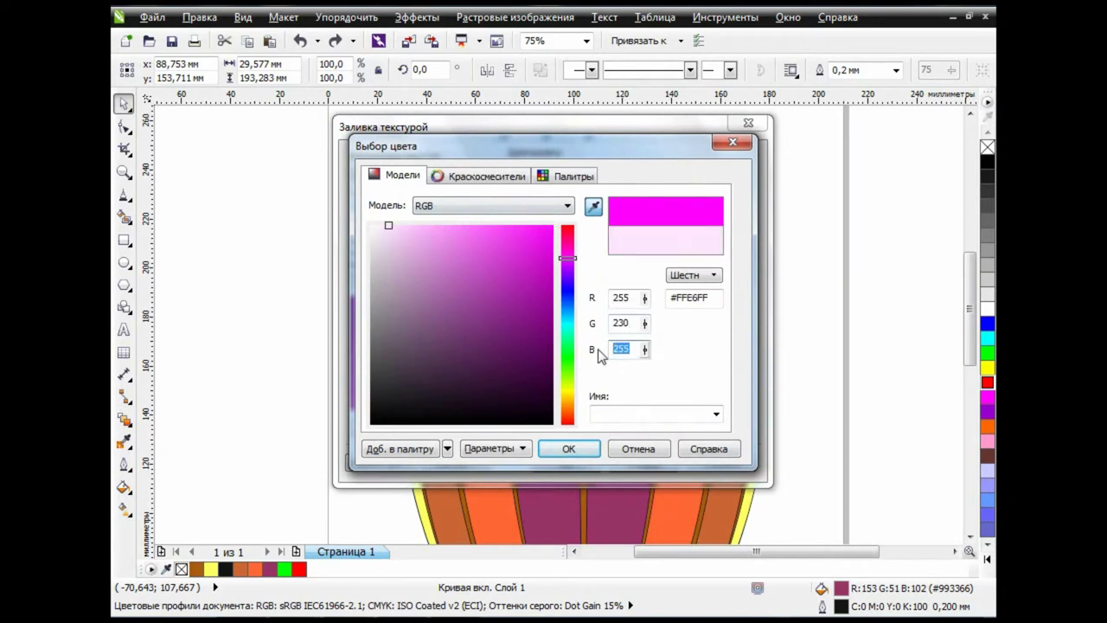
pyautogui.write('165')
pyautogui.press('Tab')
pyautogui.click(569, 448)
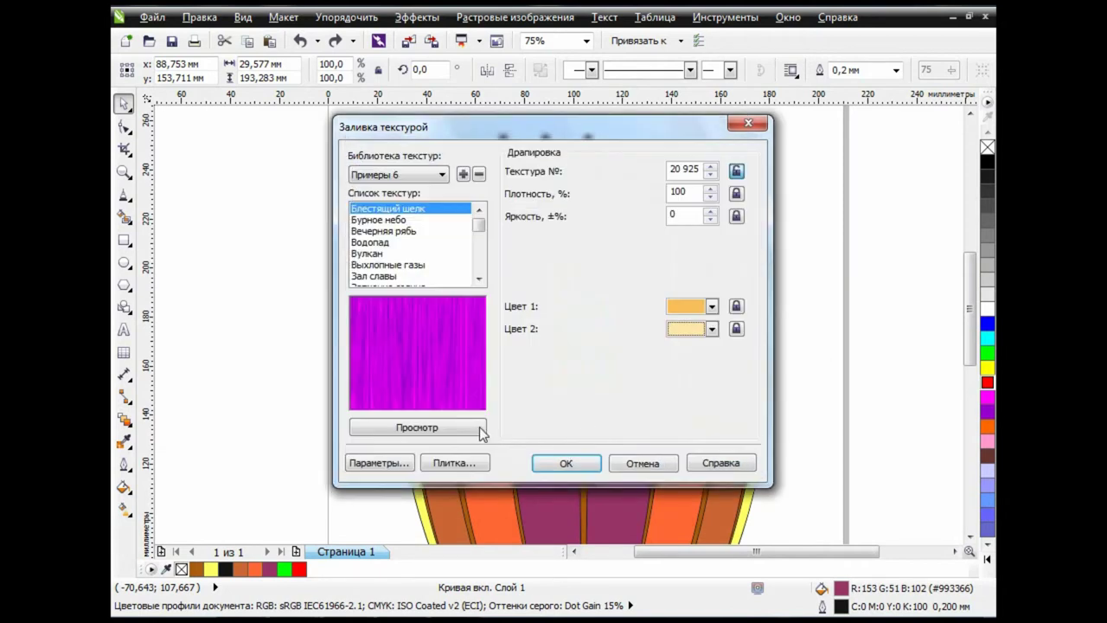
# Step: Preview the texture at densities 90 and 75, then apply it at 75
pyautogui.click(481, 427)
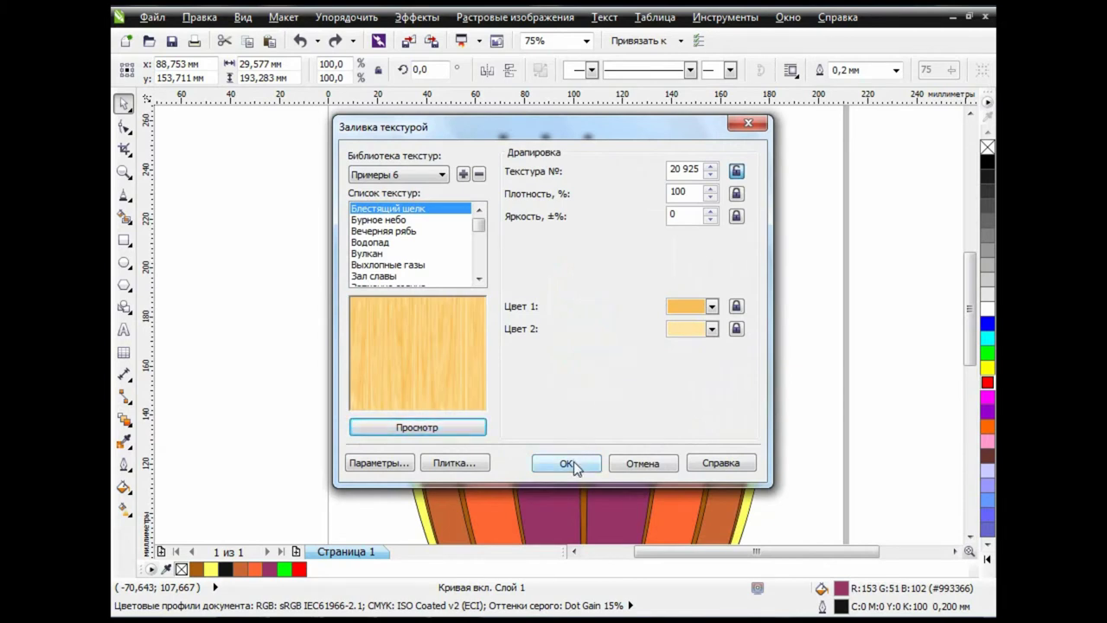
pyautogui.moveTo(686, 190); pyautogui.dragTo(655, 191)
pyautogui.write('90')
pyautogui.click(450, 426)
pyautogui.click(472, 418)
pyautogui.write('75')
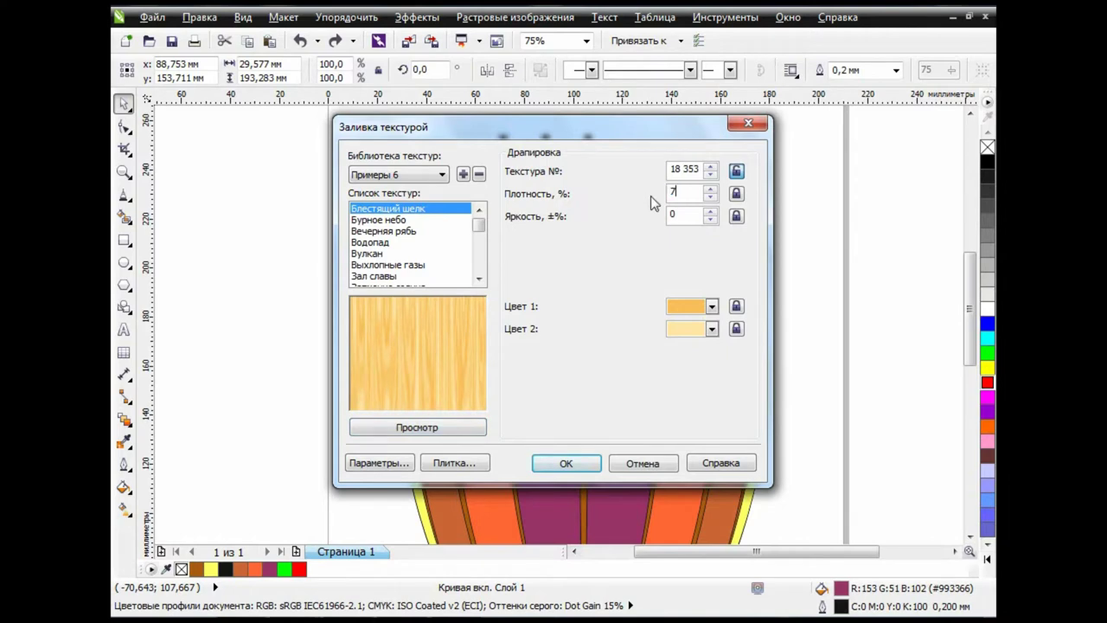
pyautogui.click(467, 430)
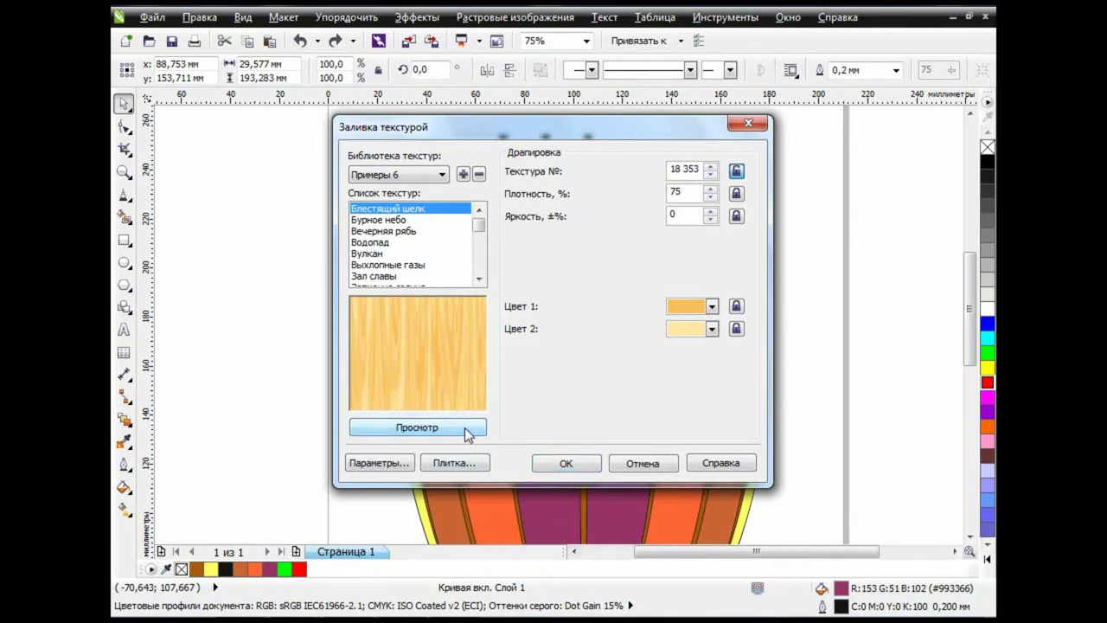
pyautogui.click(566, 463)
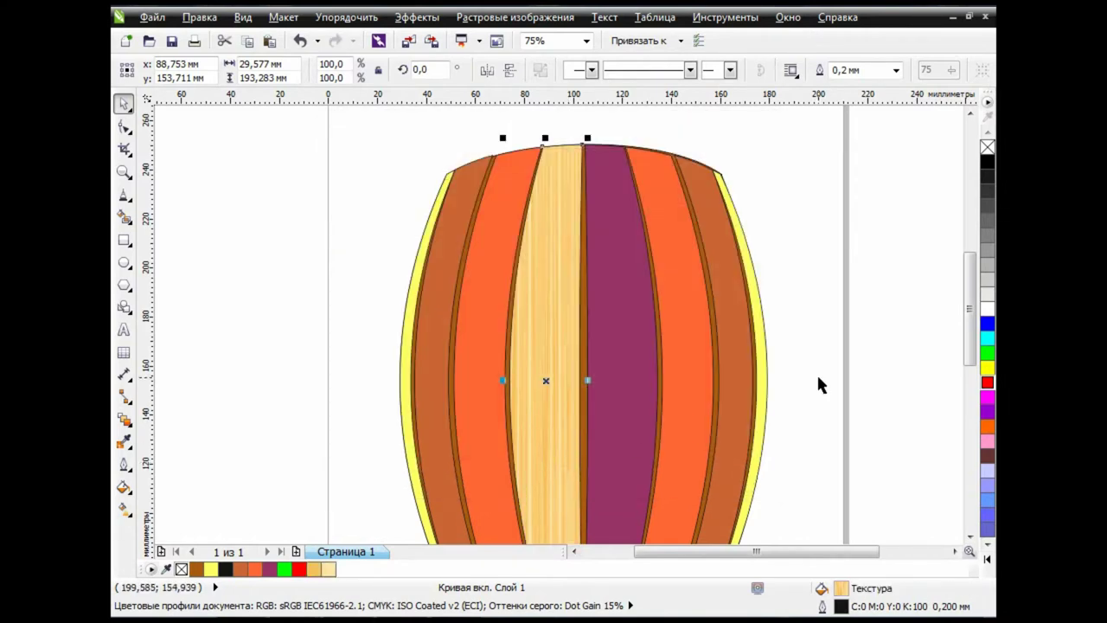
# Step: Restore the wood fill and shift-select all the remaining barrel staves
pyautogui.hotkey('ctrl', 'z')
pyautogui.click(883, 371)
pyautogui.click(307, 47)
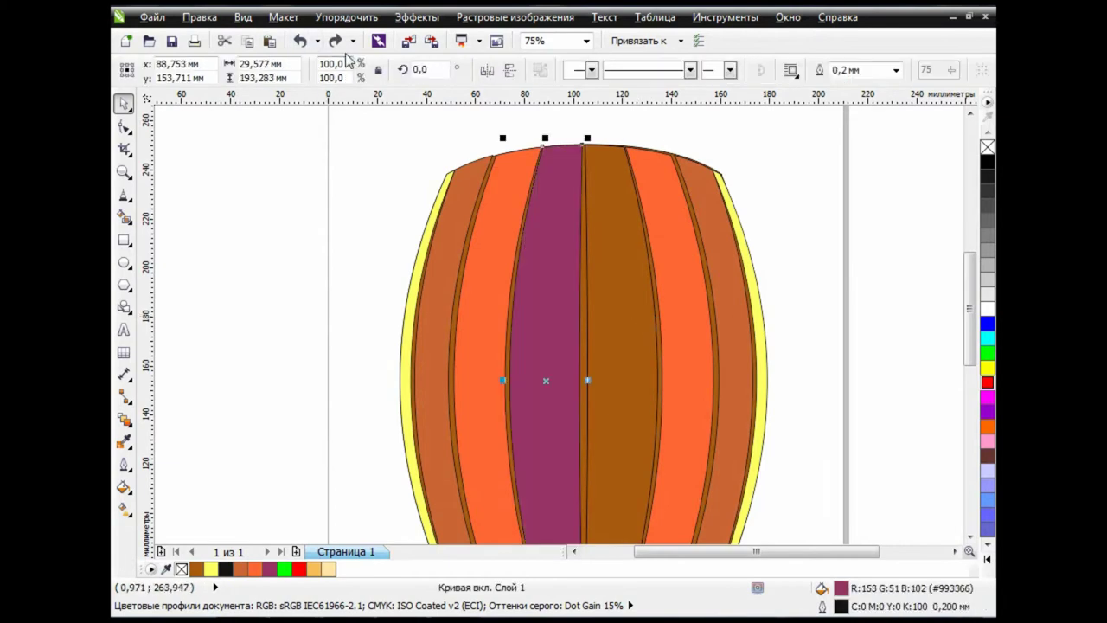
pyautogui.click(334, 41)
pyautogui.keyDown('shift'); pyautogui.click(699, 302); pyautogui.keyUp('shift')
pyautogui.keyDown('shift'); pyautogui.click(759, 322); pyautogui.keyUp('shift')
pyautogui.keyDown('shift'); pyautogui.click(550, 346); pyautogui.keyUp('shift')
pyautogui.keyDown('shift'); pyautogui.click(485, 346); pyautogui.keyUp('shift')
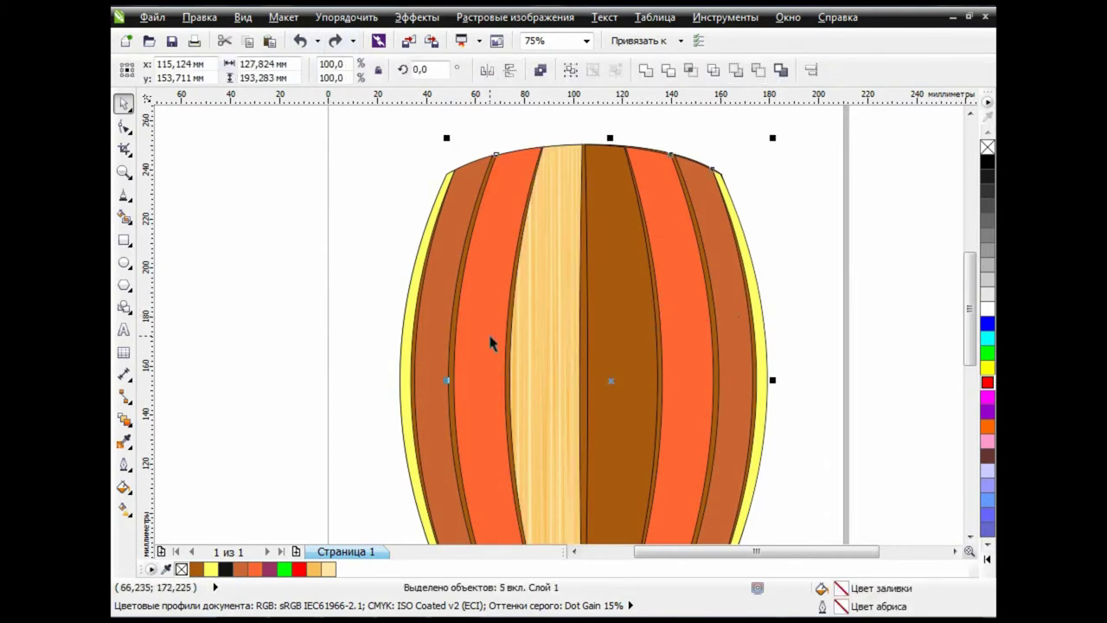
pyautogui.keyDown('shift'); pyautogui.click(431, 346); pyautogui.keyUp('shift')
# Step: Copy only the fill from the wood-textured stave onto the selected staves
pyautogui.click(200, 16)
pyautogui.click(260, 260)
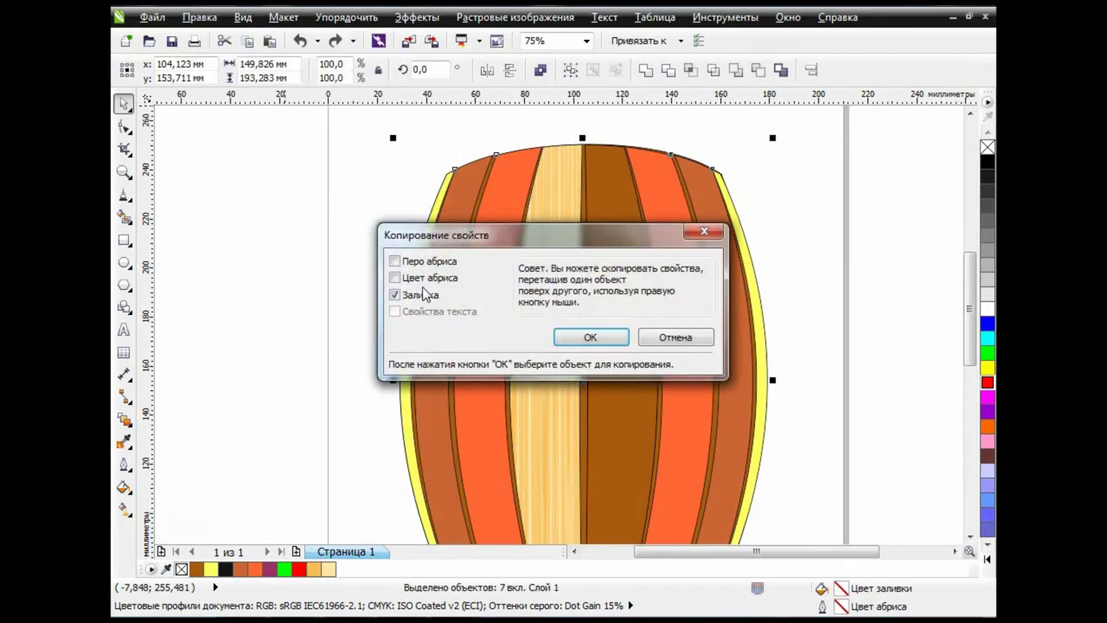
pyautogui.click(590, 337)
pyautogui.click(546, 313)
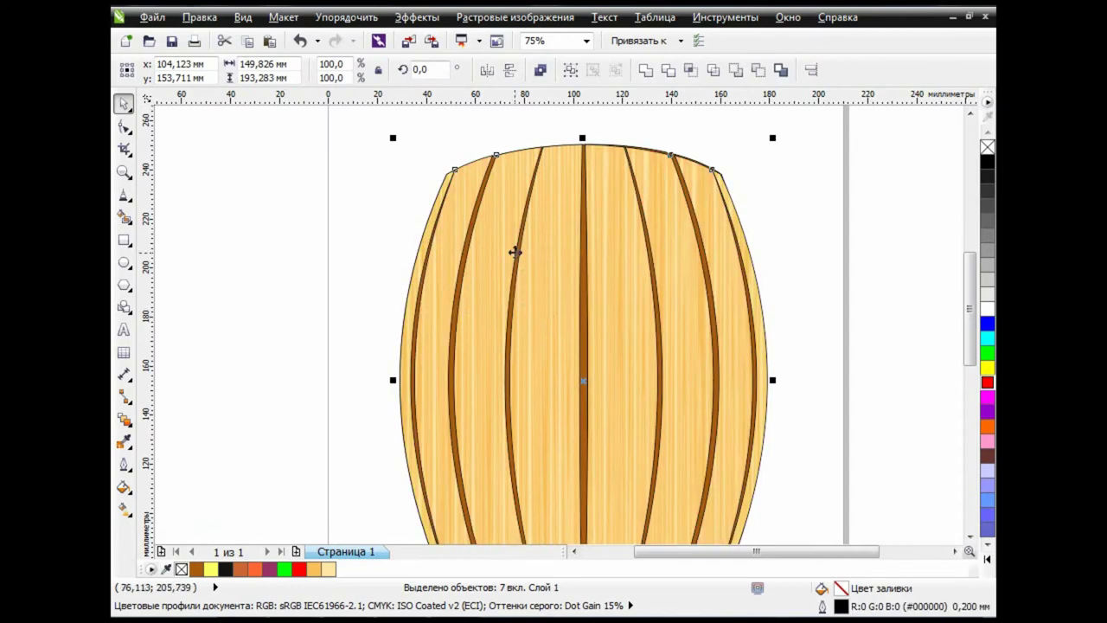
pyautogui.click(821, 315)
# Step: Select a stave curve on the barrel's left and redo the last change
pyautogui.moveTo(970, 294); pyautogui.dragTo(969, 301)
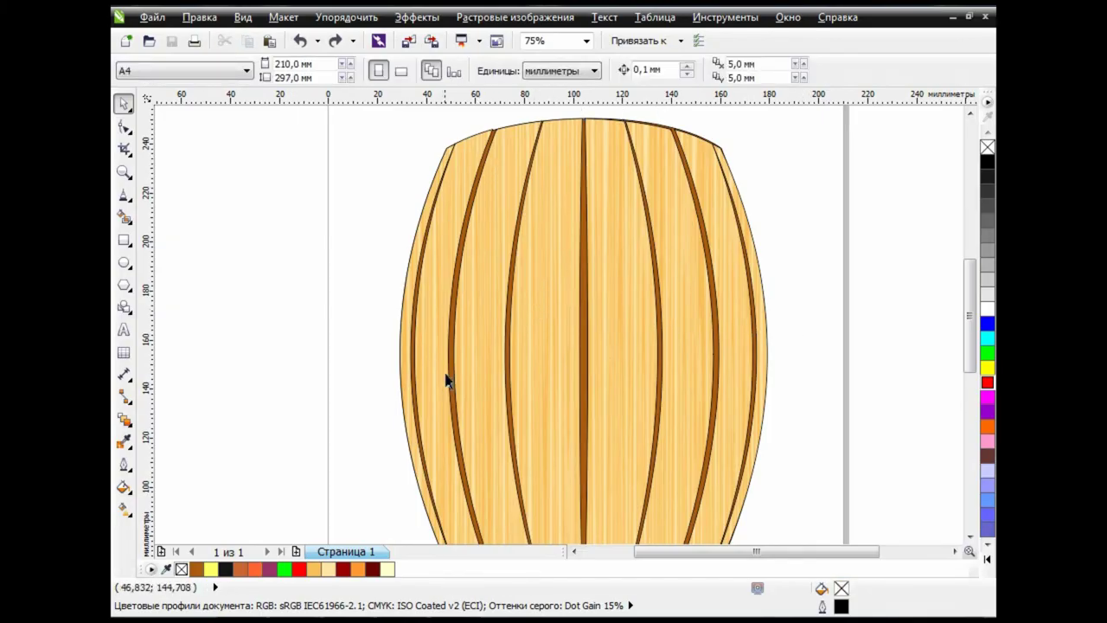
pyautogui.click(481, 332)
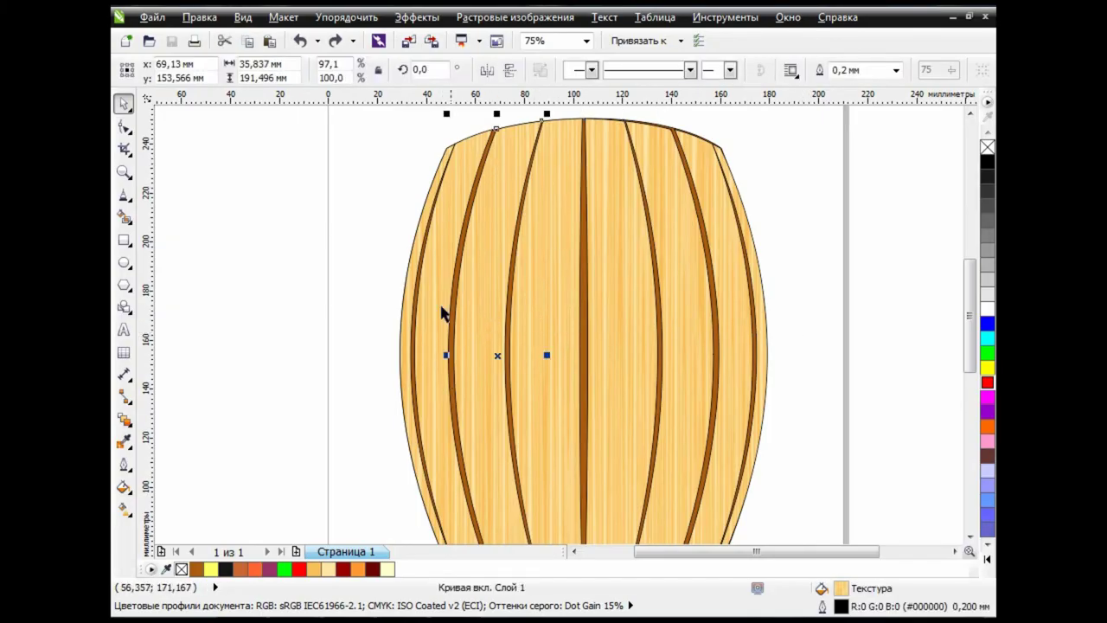
pyautogui.press('Escape')
pyautogui.hotkey('ctrl', 'shift', 'z')
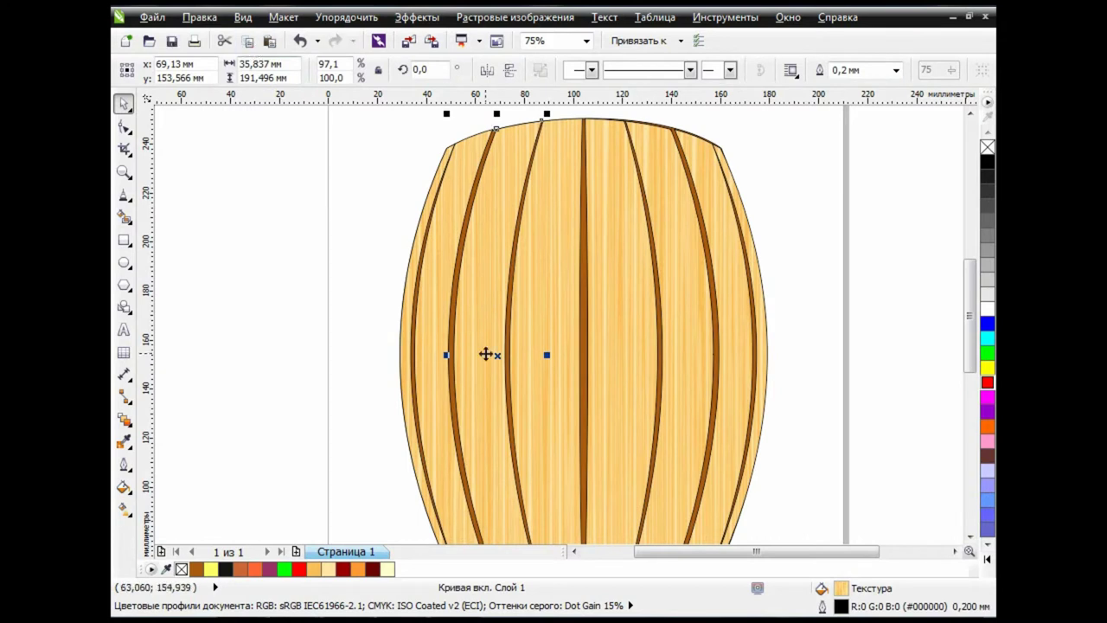
# Step: Remove the curve's fill, nudge it slightly left and stretch its top
pyautogui.click(987, 147)
pyautogui.moveTo(500, 360); pyautogui.dragTo(620, 336)
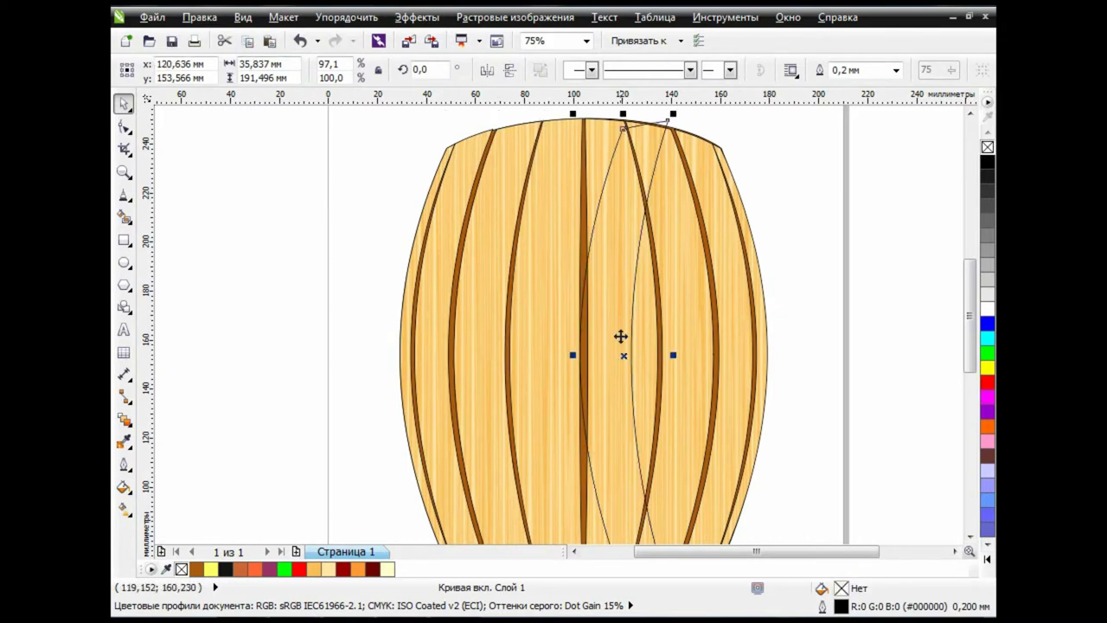
pyautogui.hotkey('ctrl', 'z')
pyautogui.moveTo(499, 367); pyautogui.dragTo(493, 356)
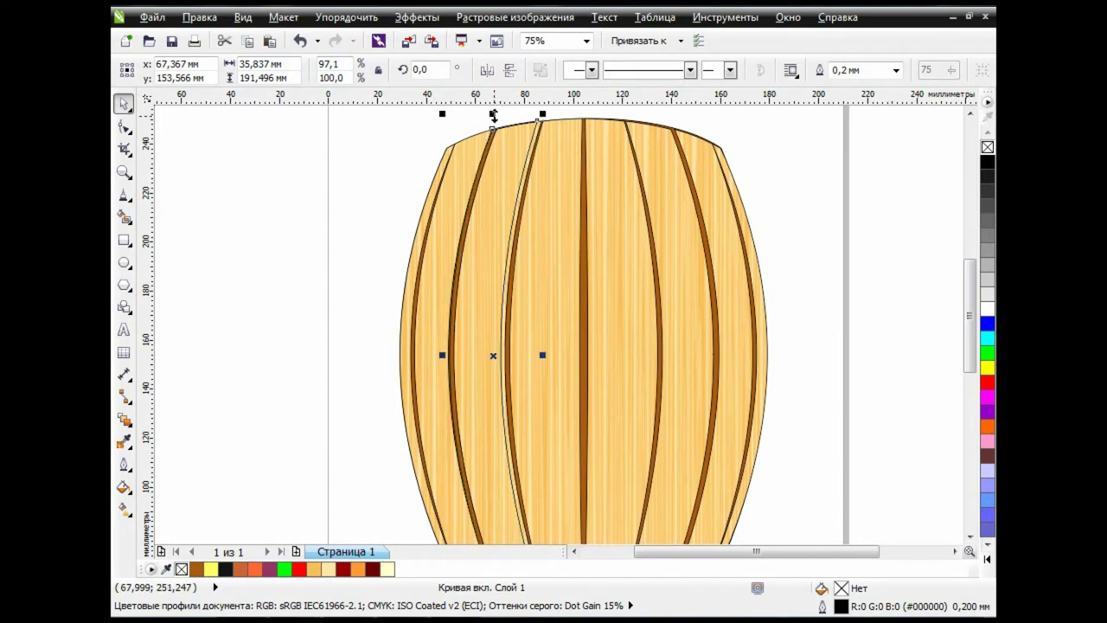
pyautogui.moveTo(493, 115); pyautogui.dragTo(495, 163)
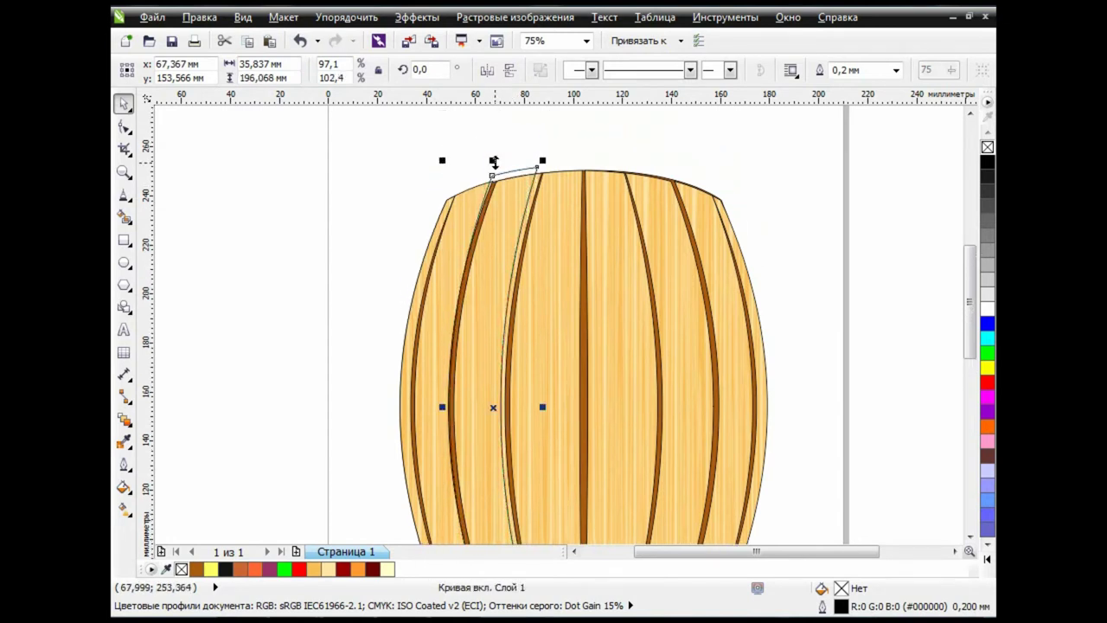
pyautogui.moveTo(969, 327); pyautogui.dragTo(969, 368)
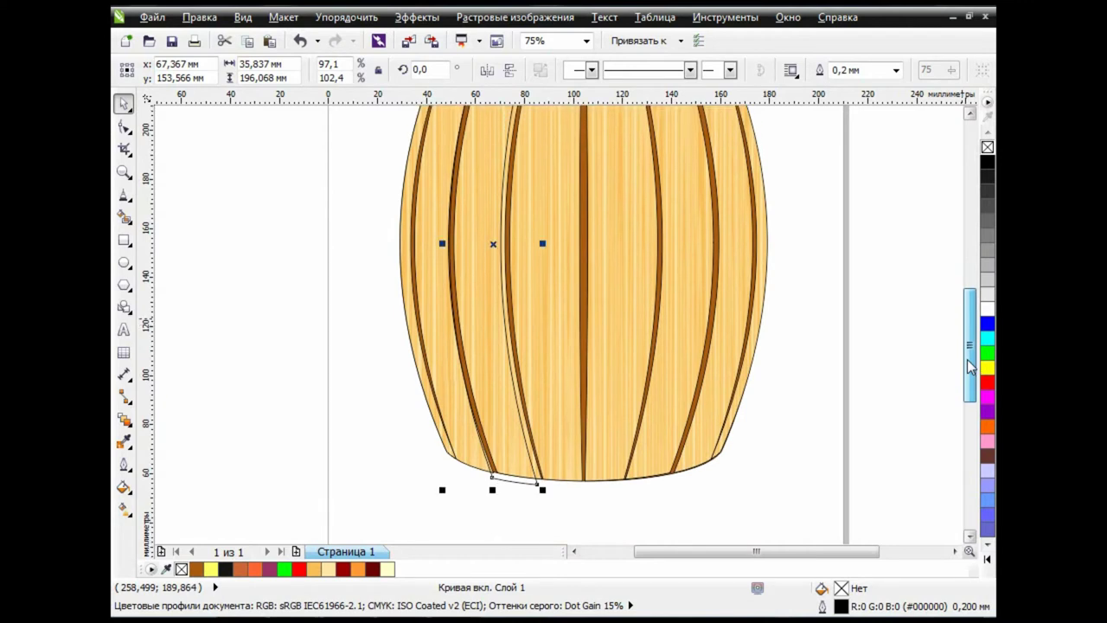
# Step: Reshape the curve's bottom node and lower end to follow the barrel rims
pyautogui.click(124, 126)
pyautogui.click(539, 486)
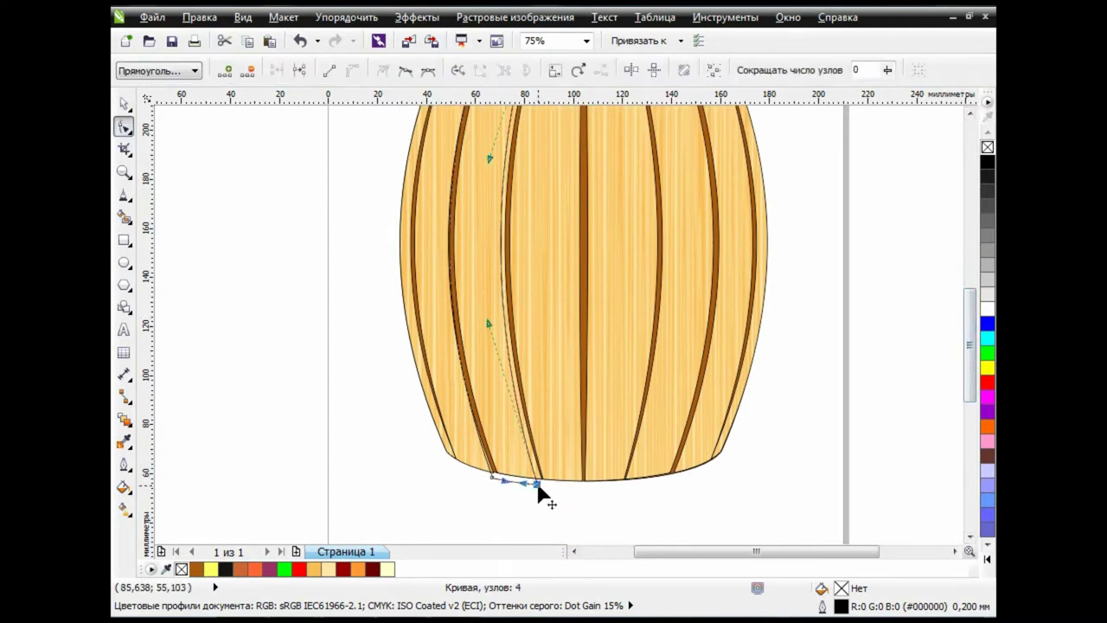
pyautogui.moveTo(540, 490); pyautogui.dragTo(545, 495)
pyautogui.moveTo(491, 327); pyautogui.dragTo(484, 325)
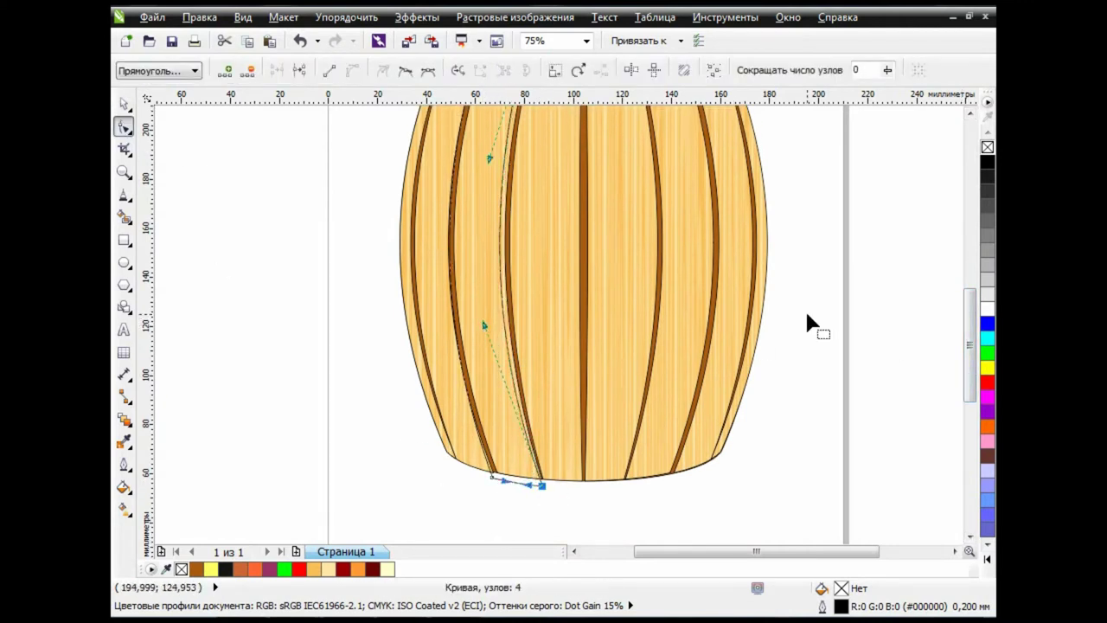
pyautogui.moveTo(969, 394); pyautogui.dragTo(969, 341)
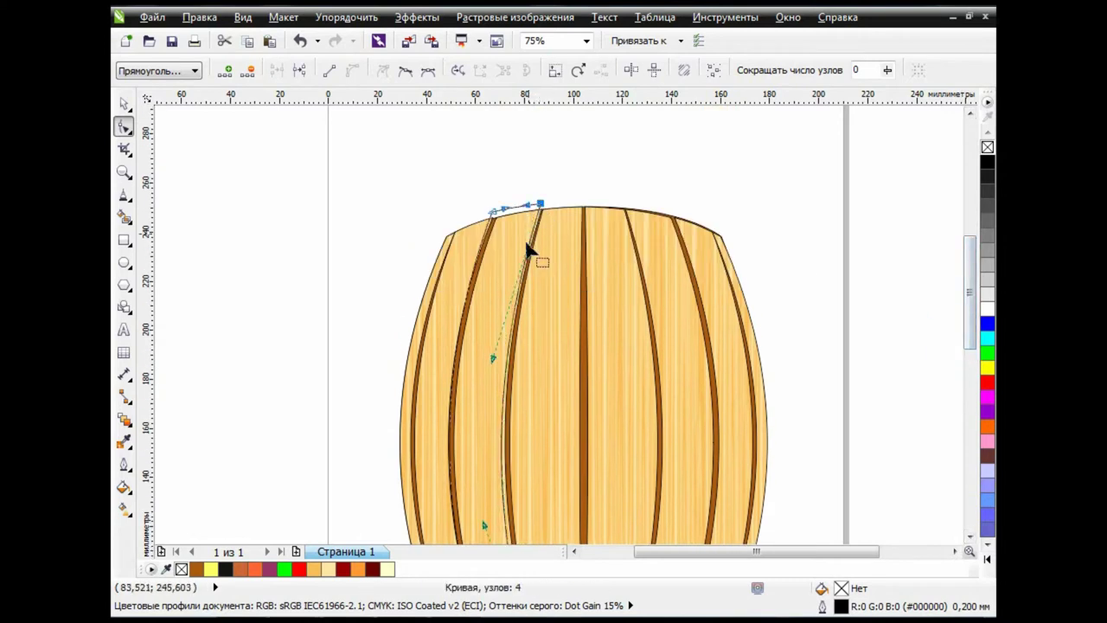
pyautogui.moveTo(494, 361); pyautogui.dragTo(489, 365)
# Step: Fill the gap strip on the barrel with white using Smart Fill
pyautogui.click(124, 216)
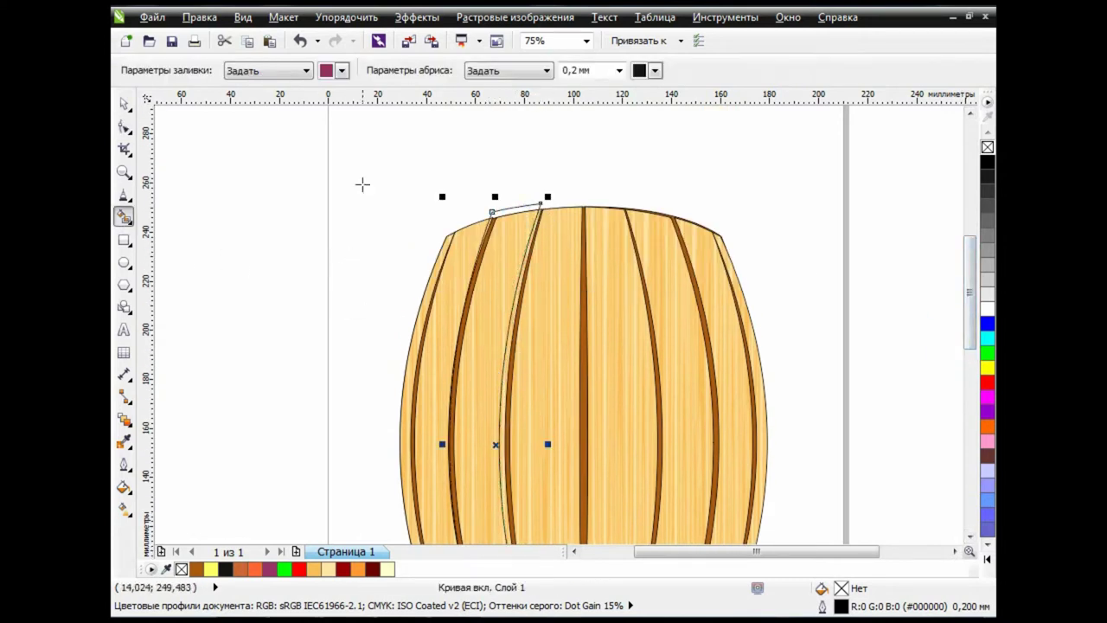
pyautogui.click(341, 71)
pyautogui.click(368, 102)
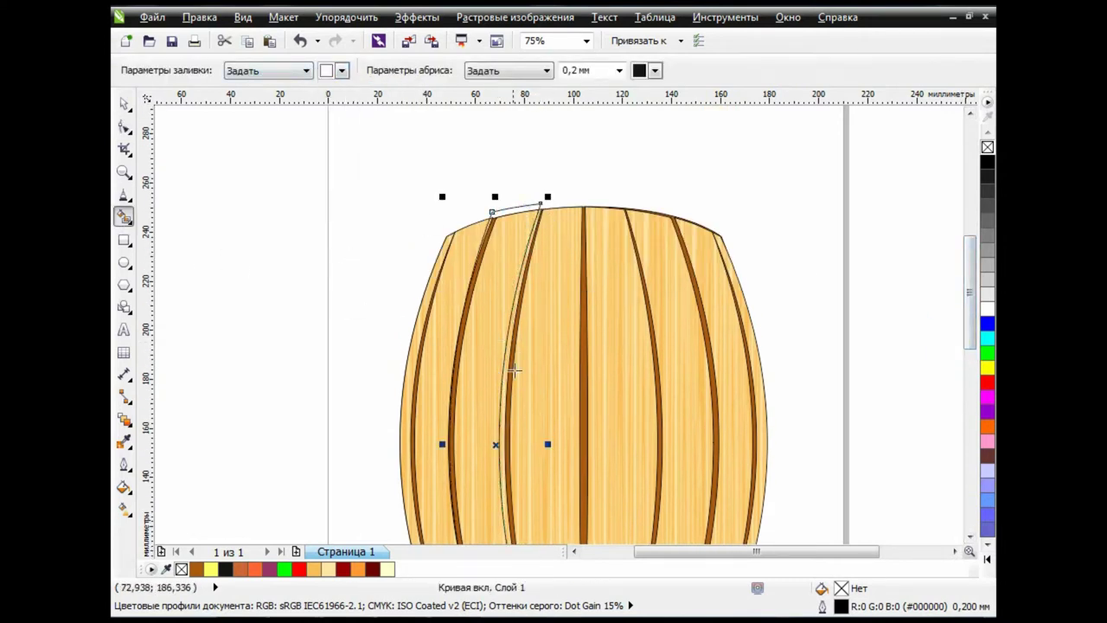
pyautogui.scroll(2, 509, 396)
pyautogui.click(508, 396)
pyautogui.scroll(-2, 508, 398)
pyautogui.moveTo(969, 320)
pyautogui.mouseDown()
pyautogui.moveTo(973, 385)
pyautogui.moveTo(972, 324)
pyautogui.mouseUp()
pyautogui.click(125, 104)
pyautogui.click(507, 182)
pyautogui.press('Escape')
# Step: Give the white strip uniform transparency with a starting transparency of 65
pyautogui.click(503, 363)
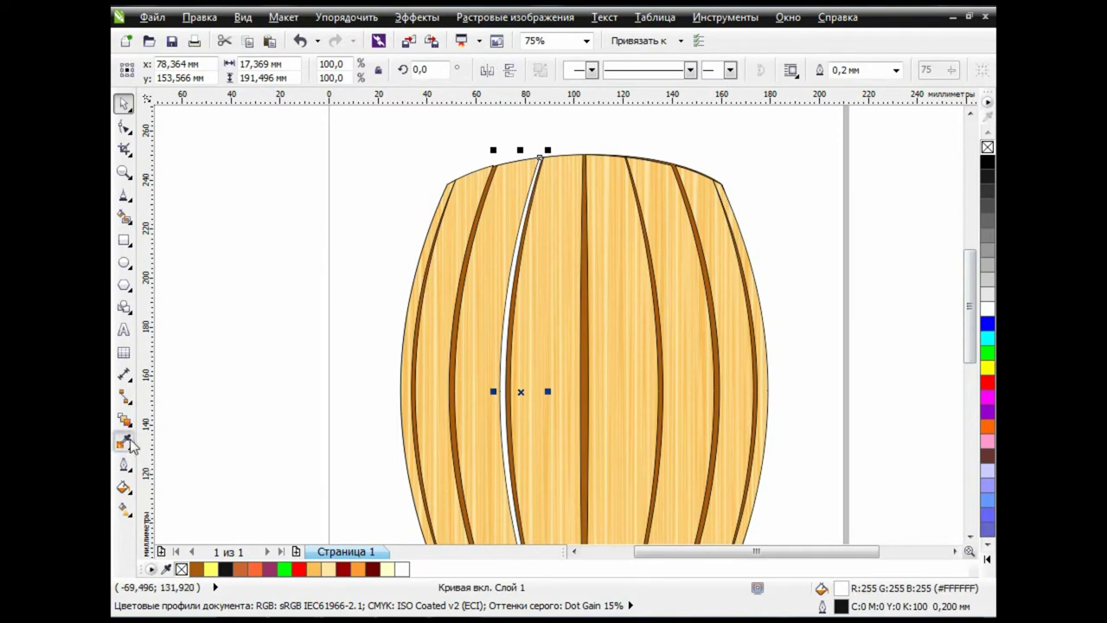
pyautogui.click(125, 443)
pyautogui.click(198, 531)
pyautogui.click(231, 70)
pyautogui.click(173, 90)
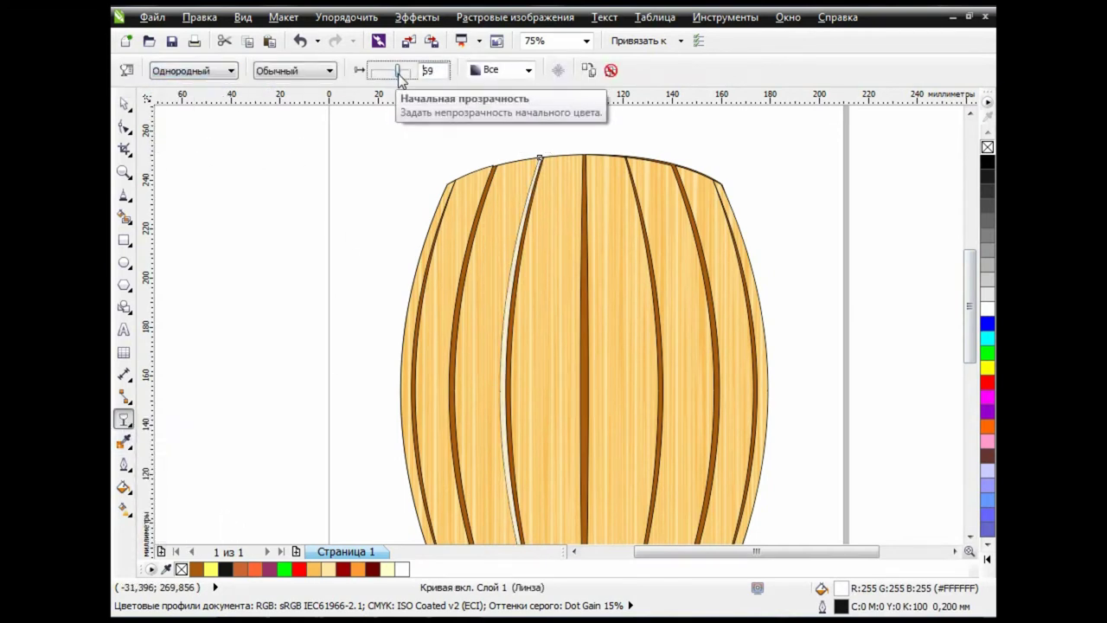
pyautogui.click(398, 73)
pyautogui.doubleClick(430, 70)
pyautogui.write('65')
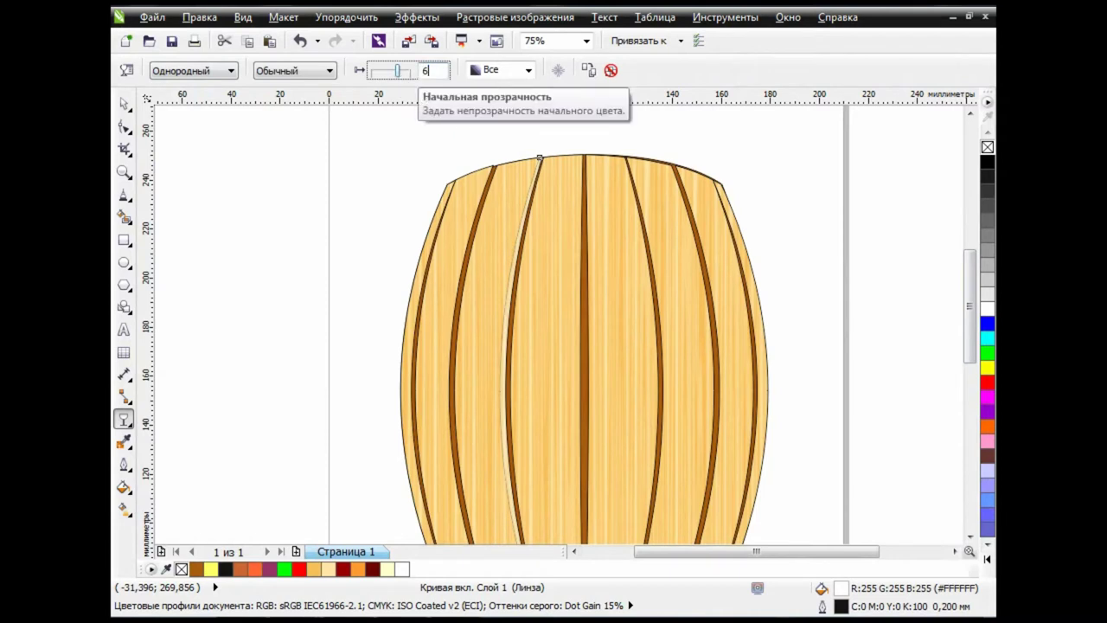
pyautogui.press('Return')
# Step: Select a stripe and then the middle strip on the barrel
pyautogui.click(123, 104)
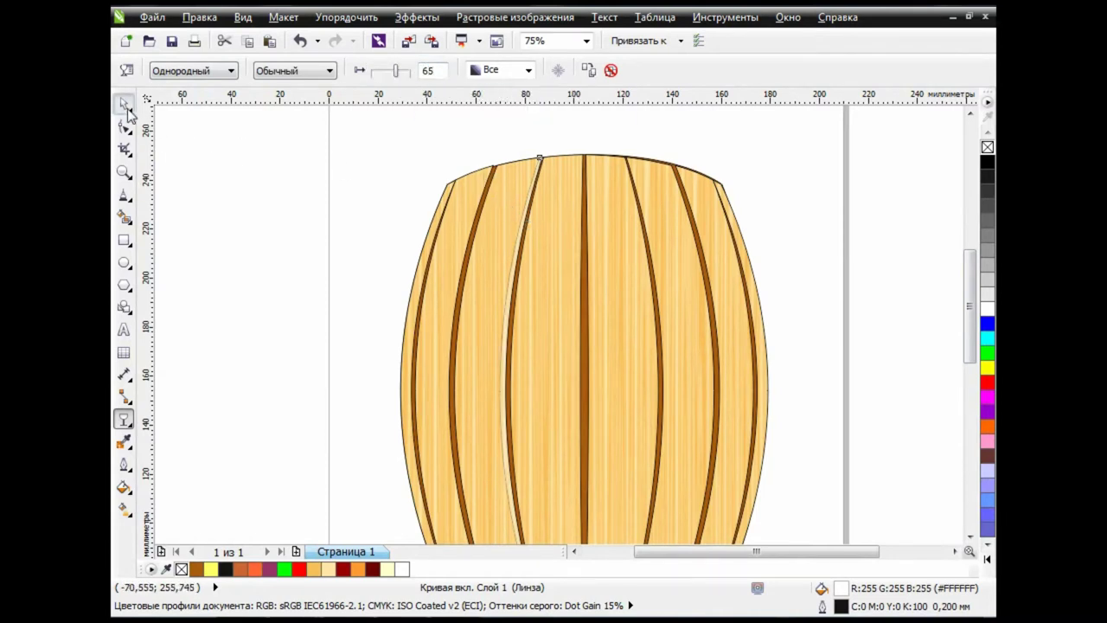
pyautogui.click(840, 365)
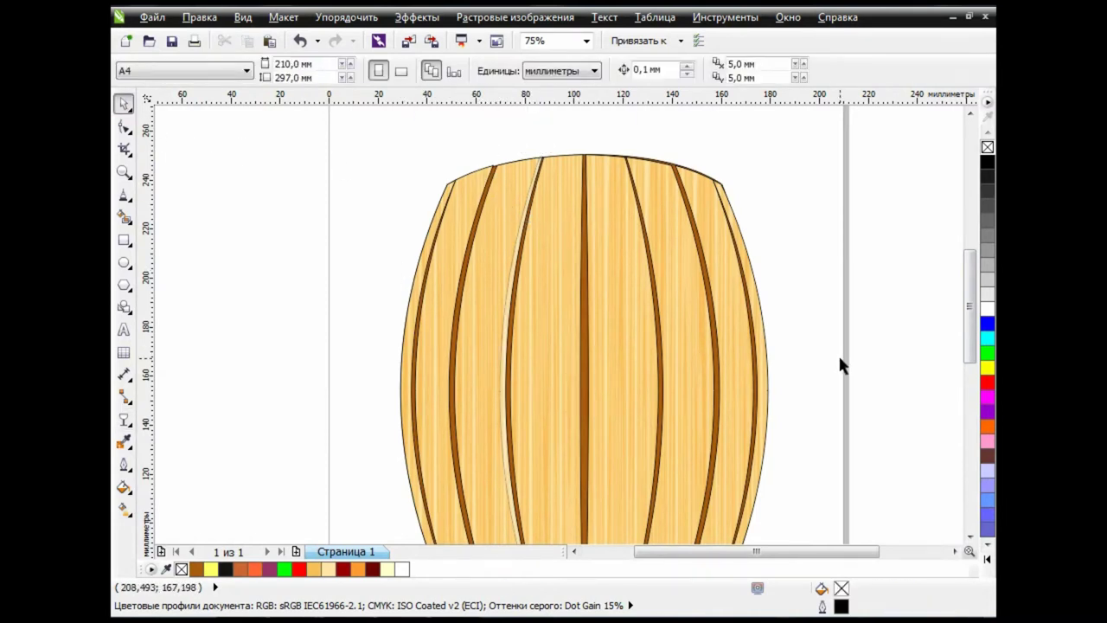
pyautogui.click(431, 306)
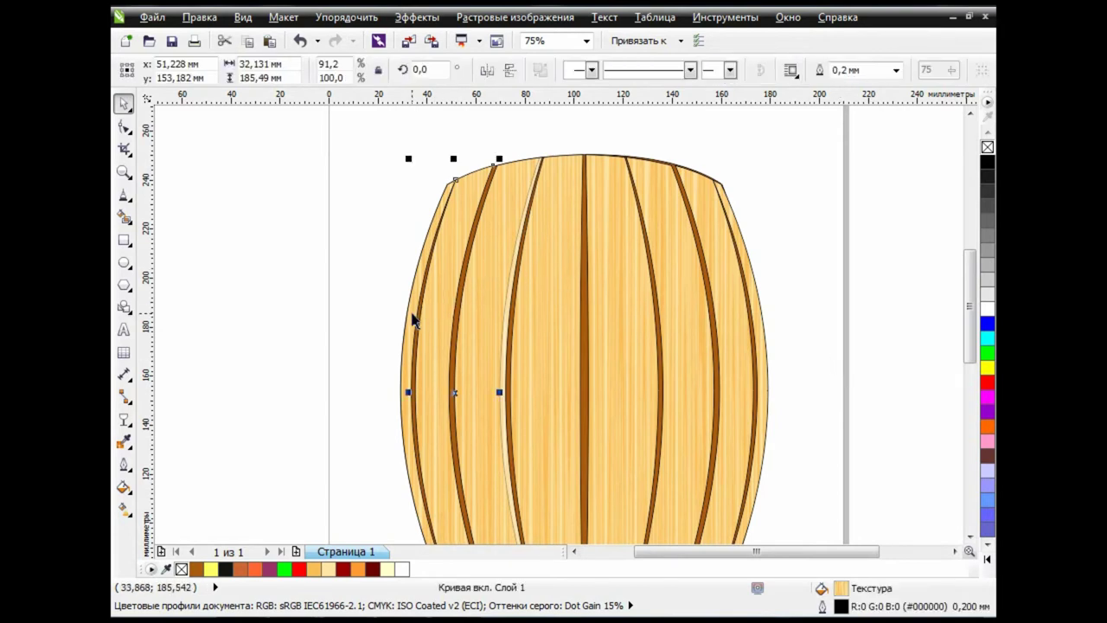
pyautogui.click(557, 318)
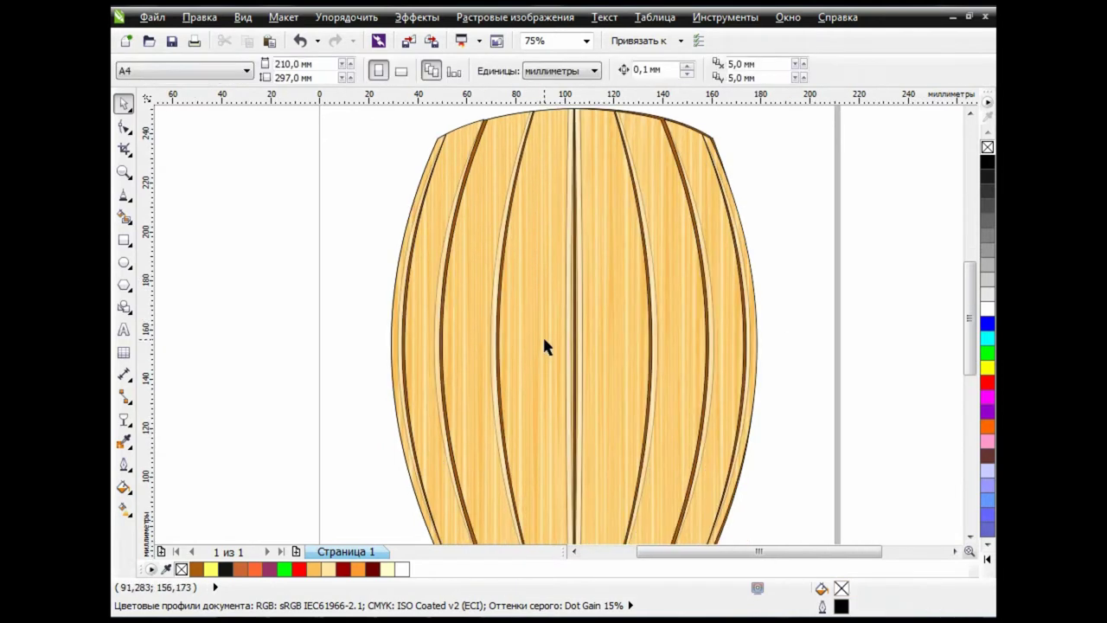
pyautogui.moveTo(967, 327); pyautogui.dragTo(968, 322)
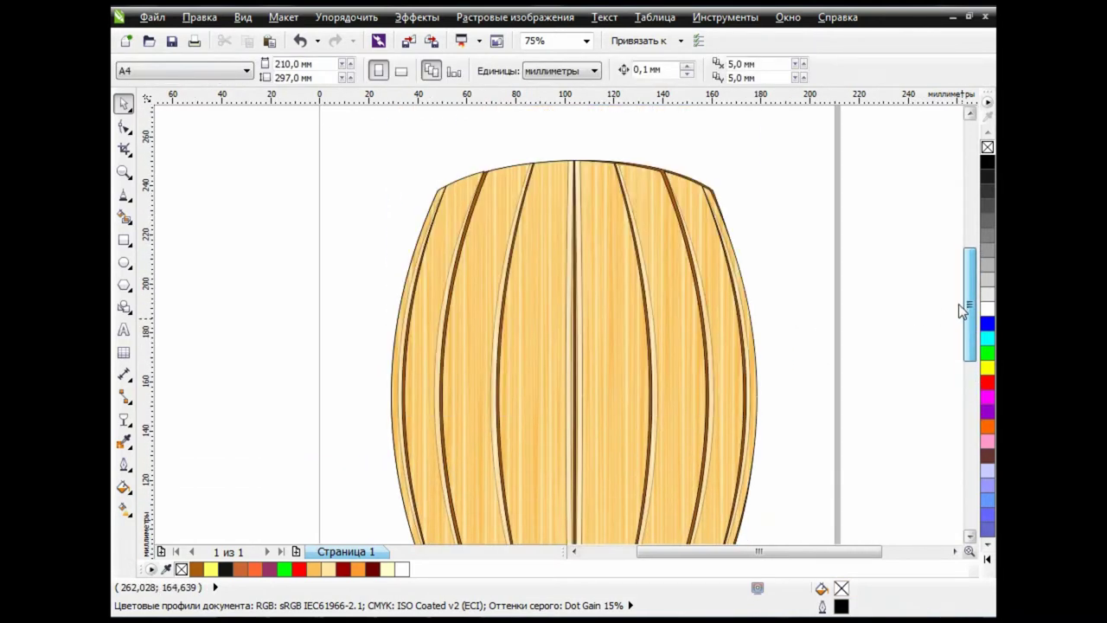
# Step: Draw a thin rectangle across the upper barrel and convert it to curves
pyautogui.click(121, 245)
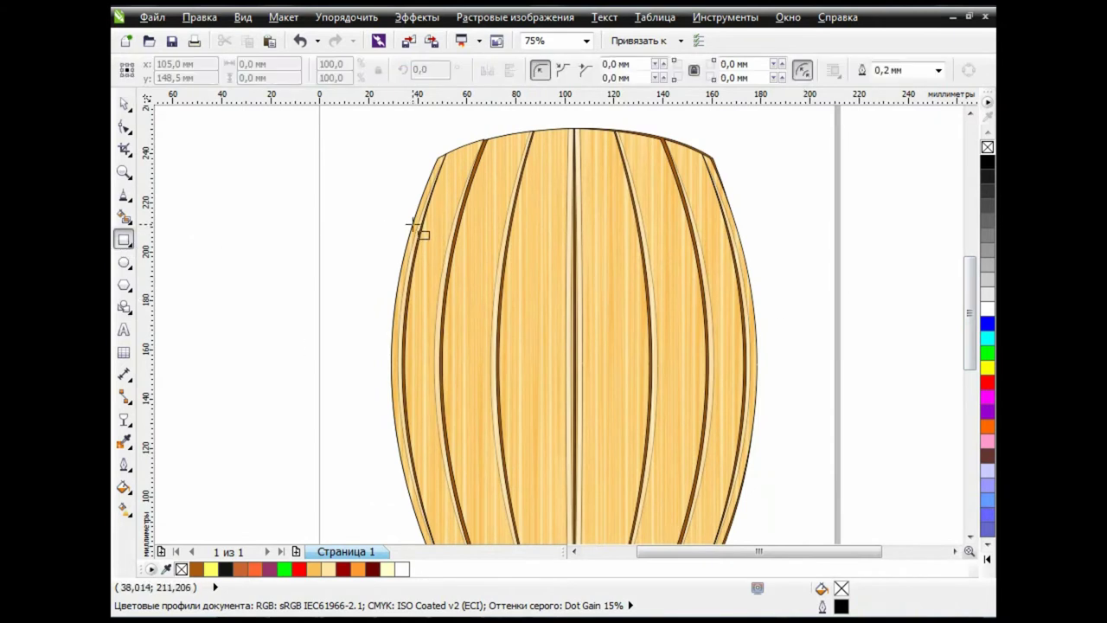
pyautogui.moveTo(411, 214); pyautogui.dragTo(734, 246)
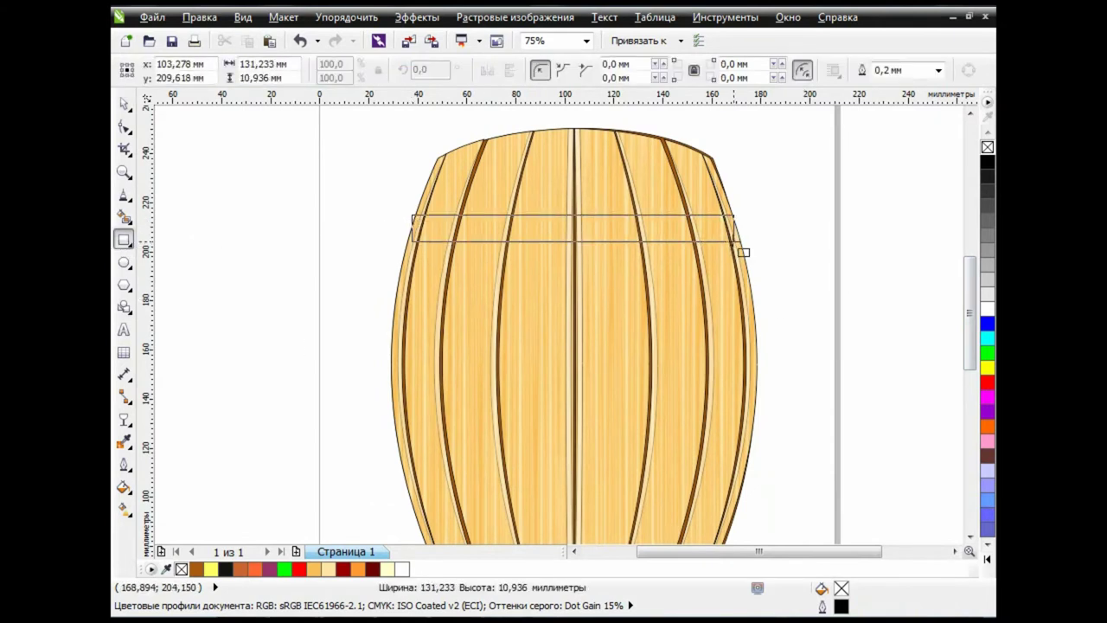
pyautogui.hotkey('ctrl', 'q')
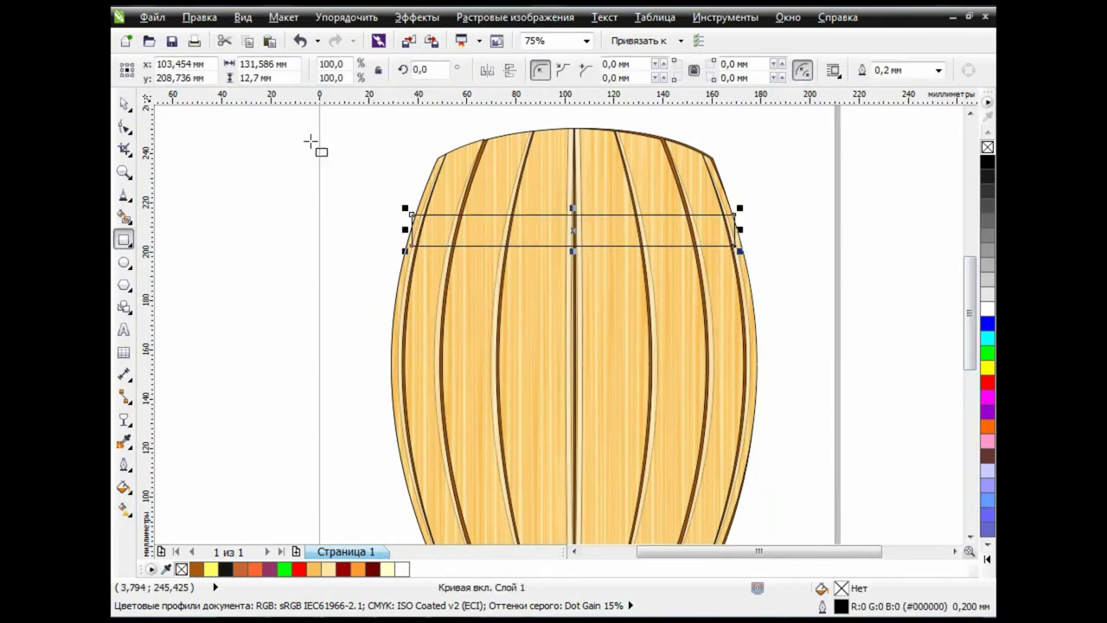
pyautogui.click(124, 127)
pyautogui.moveTo(382, 216); pyautogui.dragTo(798, 268)
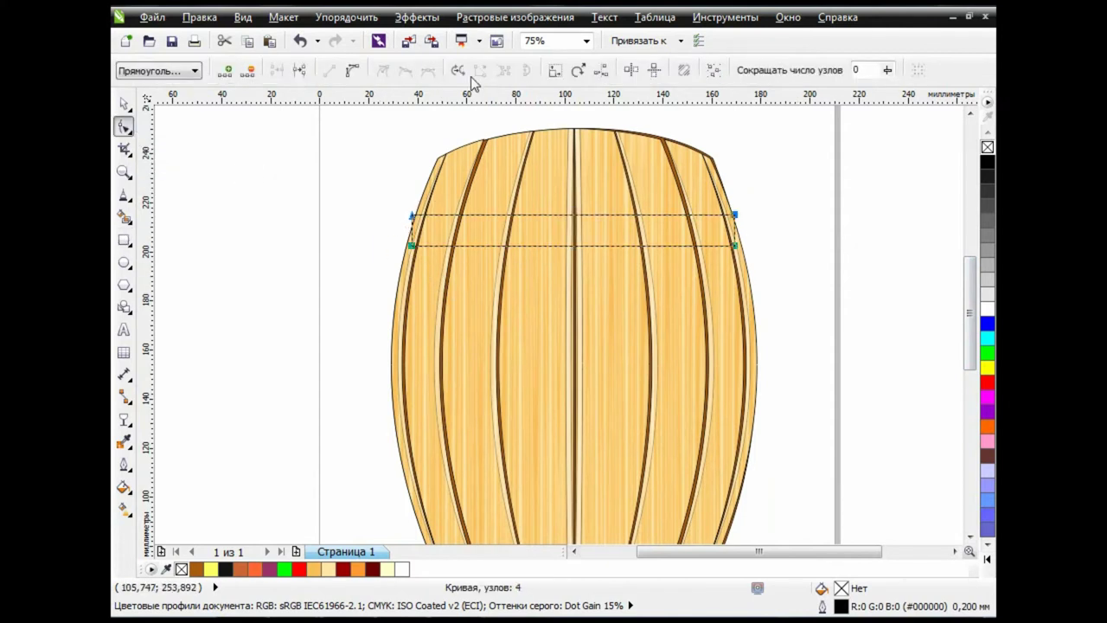
pyautogui.keyDown('shift'); pyautogui.click(420, 252); pyautogui.keyUp('shift')
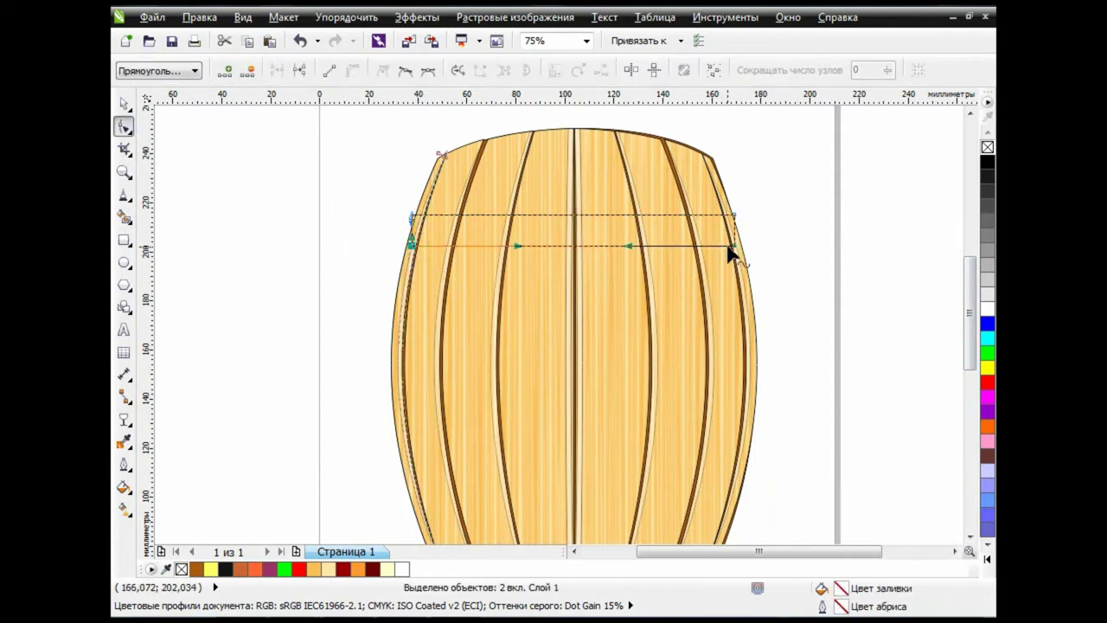
pyautogui.click(124, 103)
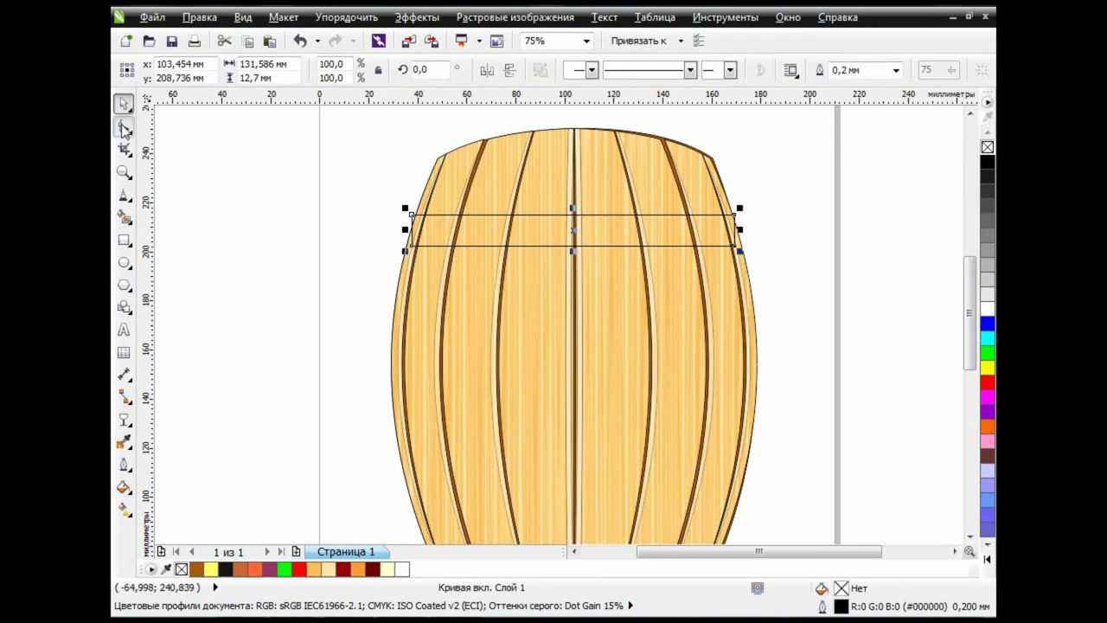
pyautogui.click(124, 128)
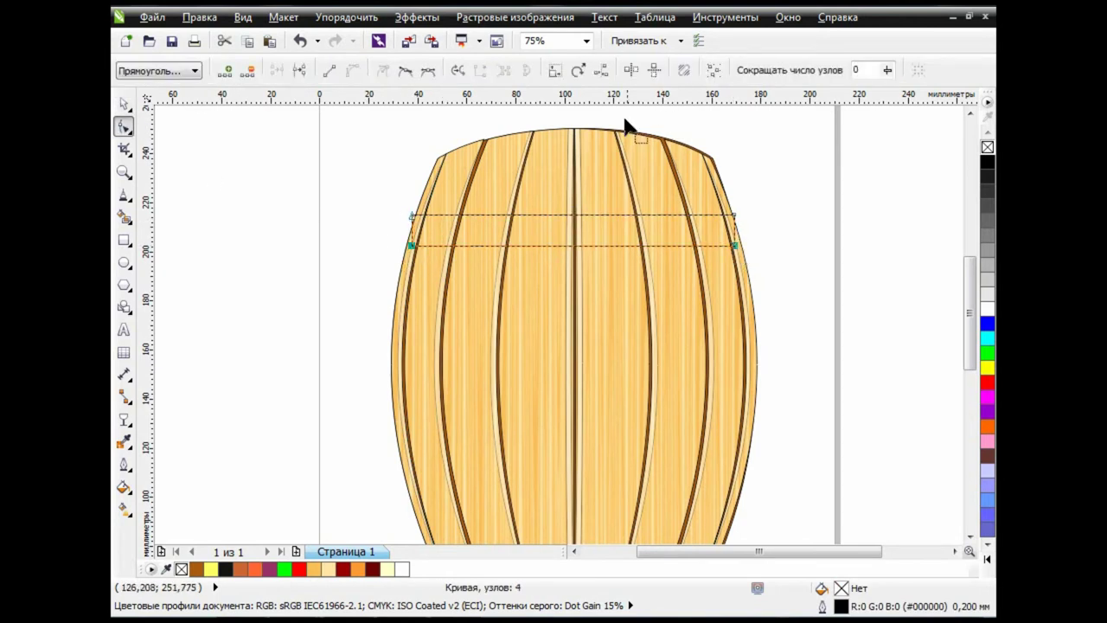
# Step: With horizontal reflection, fit the band's ends and bow both edges upward
pyautogui.click(631, 70)
pyautogui.moveTo(737, 250); pyautogui.dragTo(744, 251)
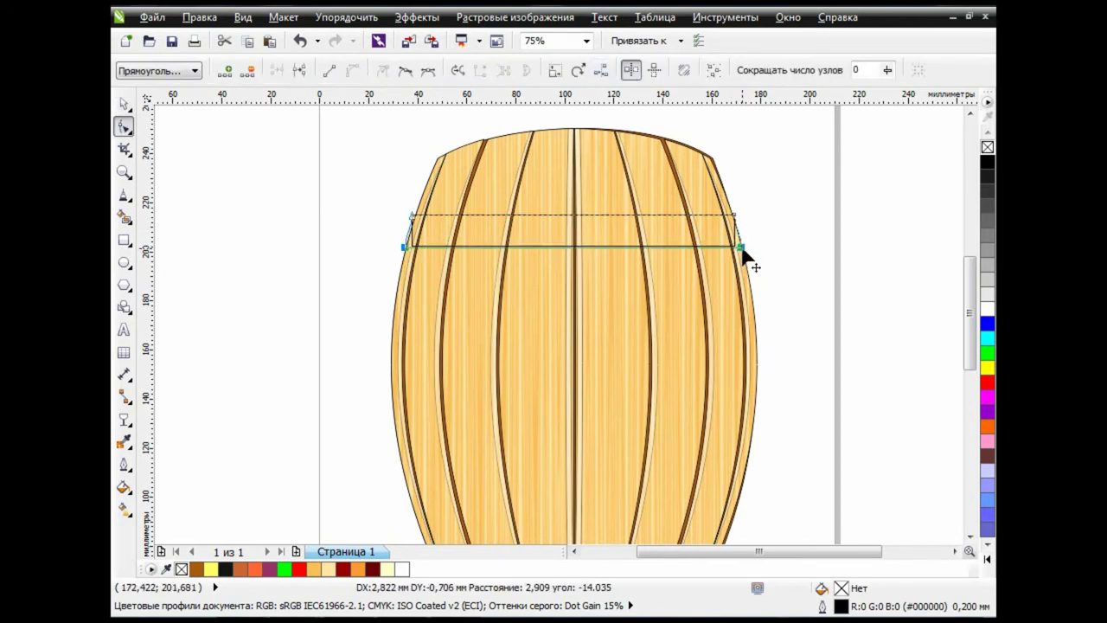
pyautogui.click(413, 231)
pyautogui.moveTo(412, 238); pyautogui.dragTo(410, 239)
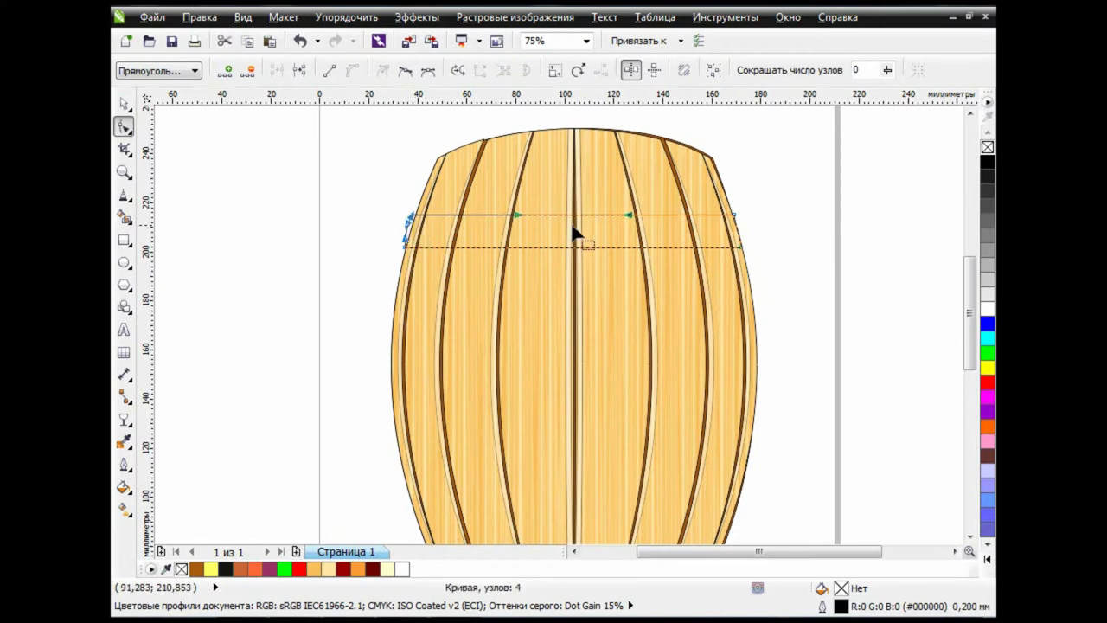
pyautogui.moveTo(737, 231); pyautogui.dragTo(740, 232)
pyautogui.moveTo(578, 216); pyautogui.dragTo(578, 206)
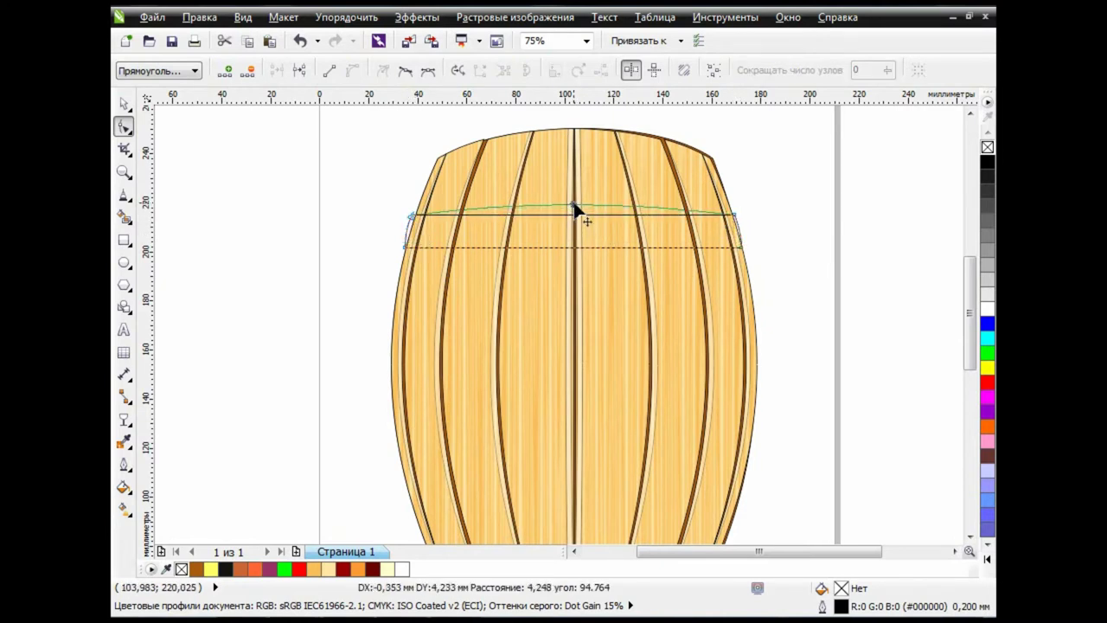
pyautogui.moveTo(578, 253); pyautogui.dragTo(575, 235)
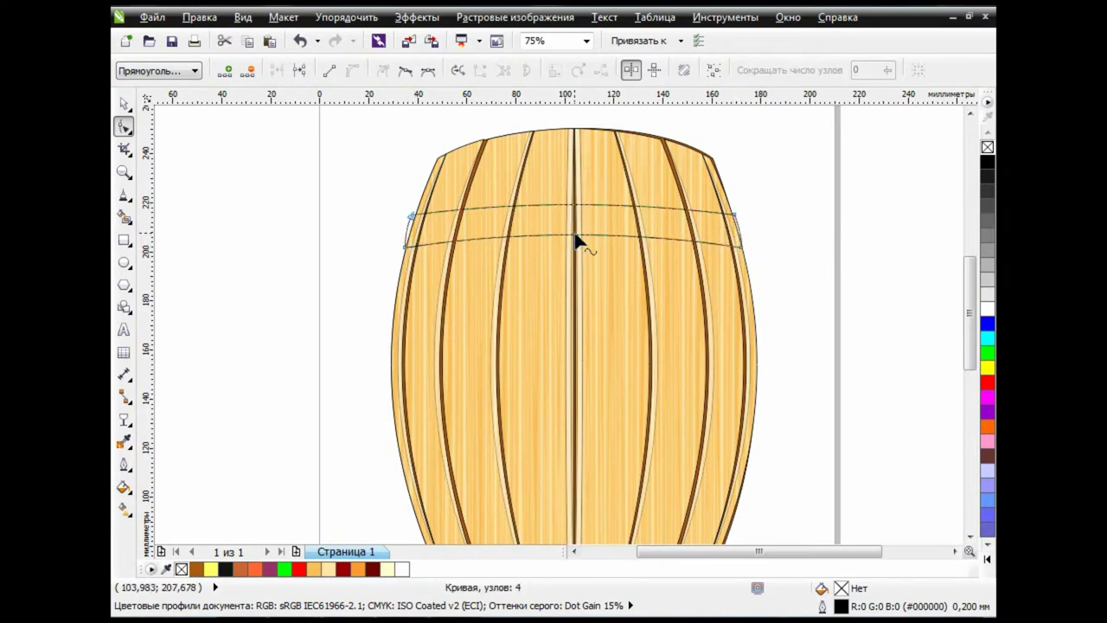
# Step: Select the bottom edge's end nodes, then reselect the finished band
pyautogui.click(742, 246)
pyautogui.keyDown('shift'); pyautogui.click(404, 246); pyautogui.keyUp('shift')
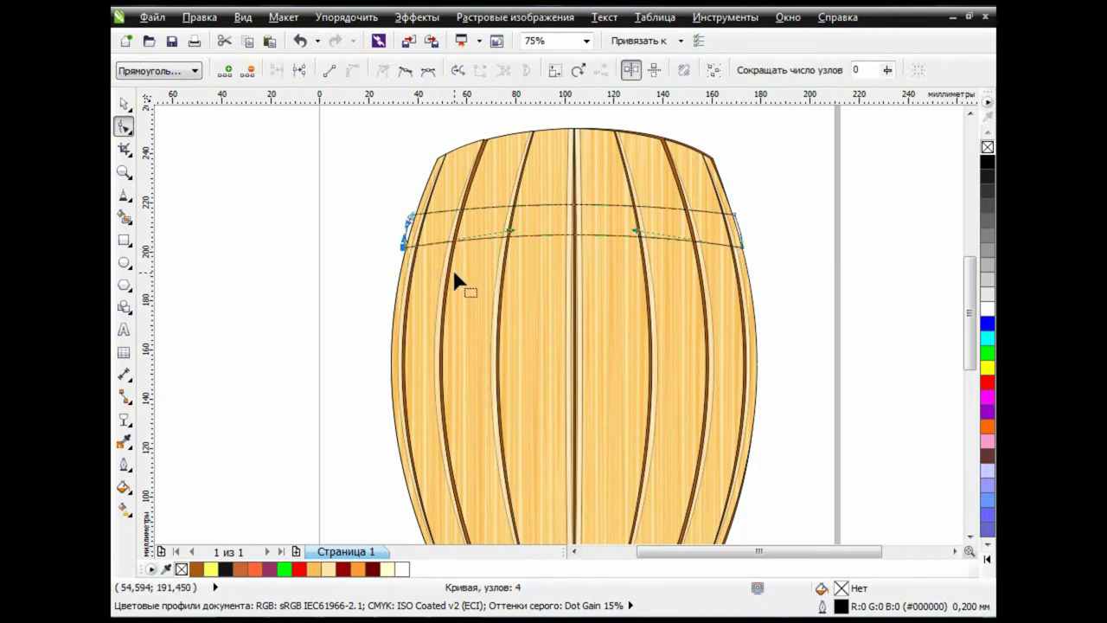
pyautogui.click(566, 205)
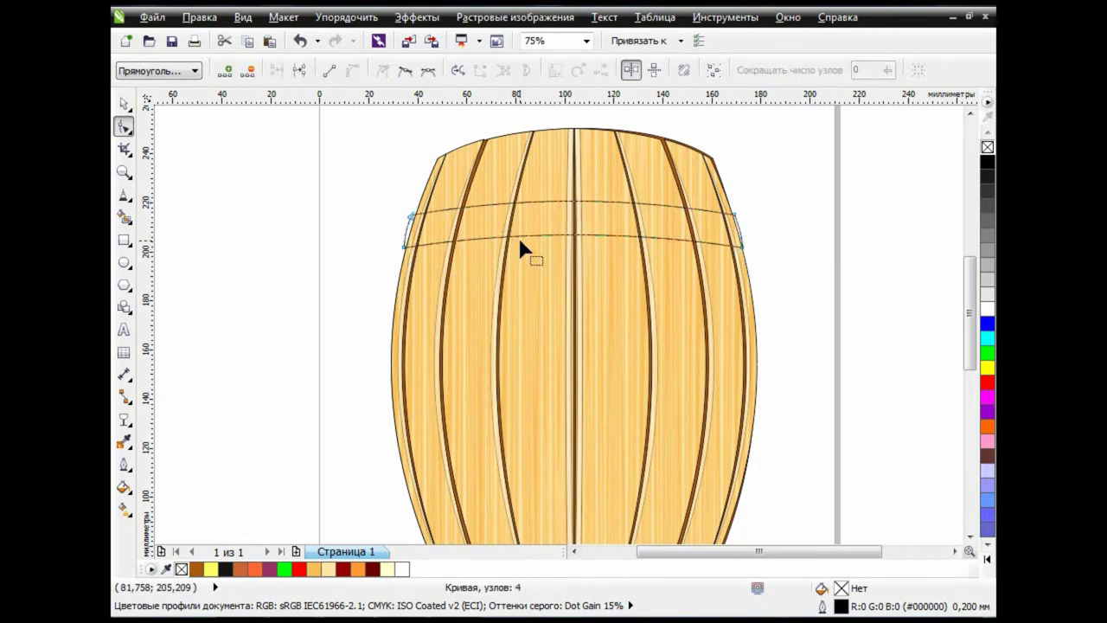
pyautogui.click(122, 104)
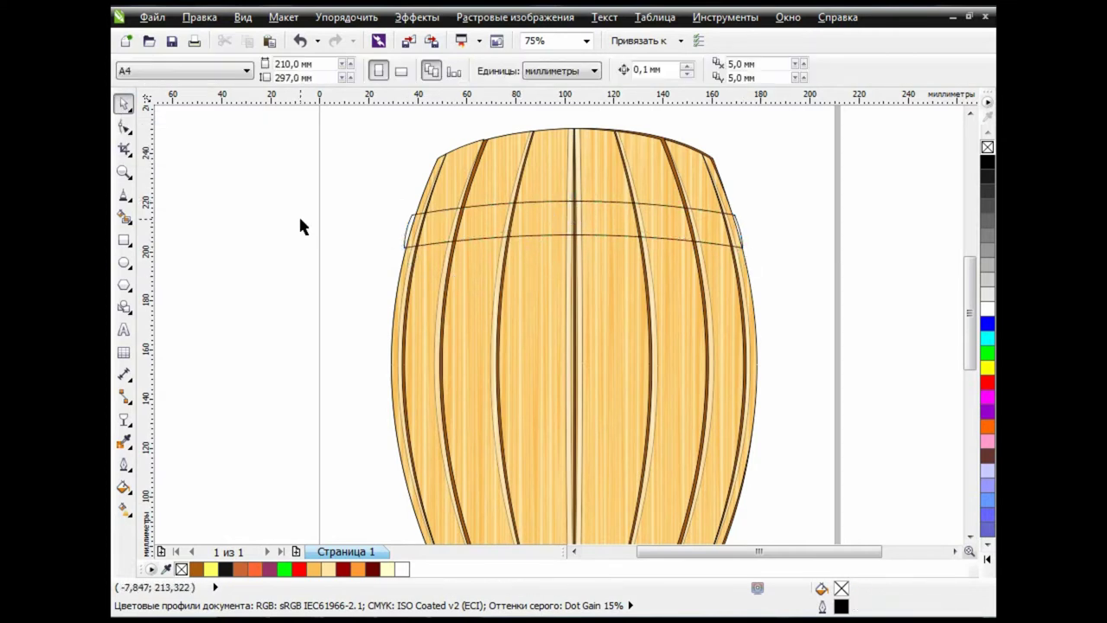
pyautogui.click(592, 218)
# Step: Duplicate the band, shrink the copy to 86% height and tweak its top node
pyautogui.click(248, 47)
pyautogui.scroll(1, 584, 224)
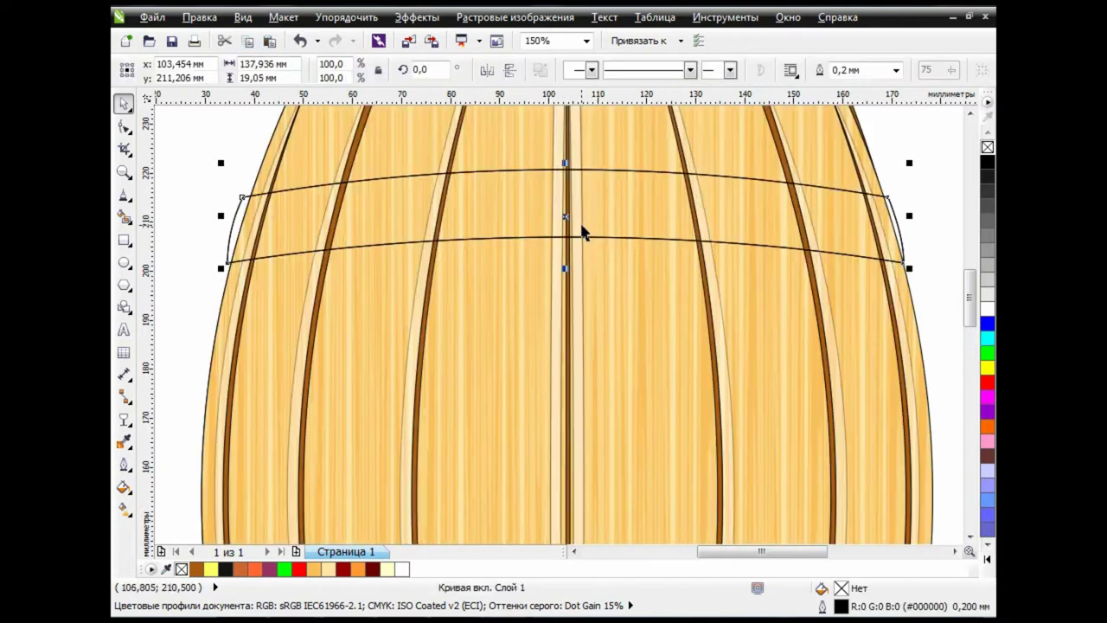
pyautogui.scroll(1, 571, 195)
pyautogui.moveTo(565, 188); pyautogui.dragTo(564, 196)
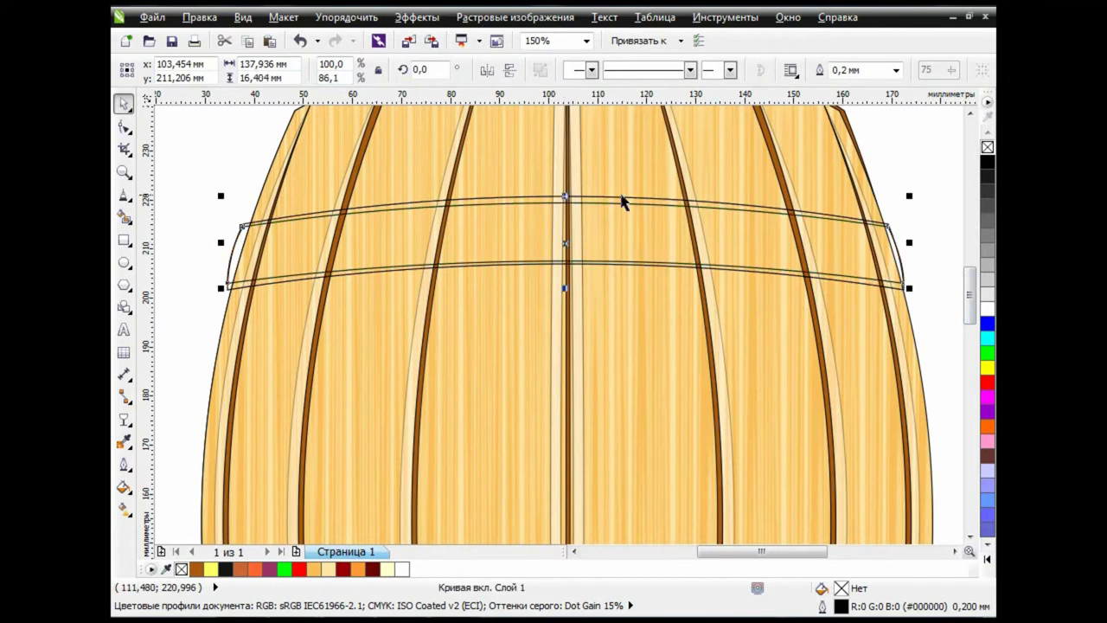
pyautogui.press('F10')
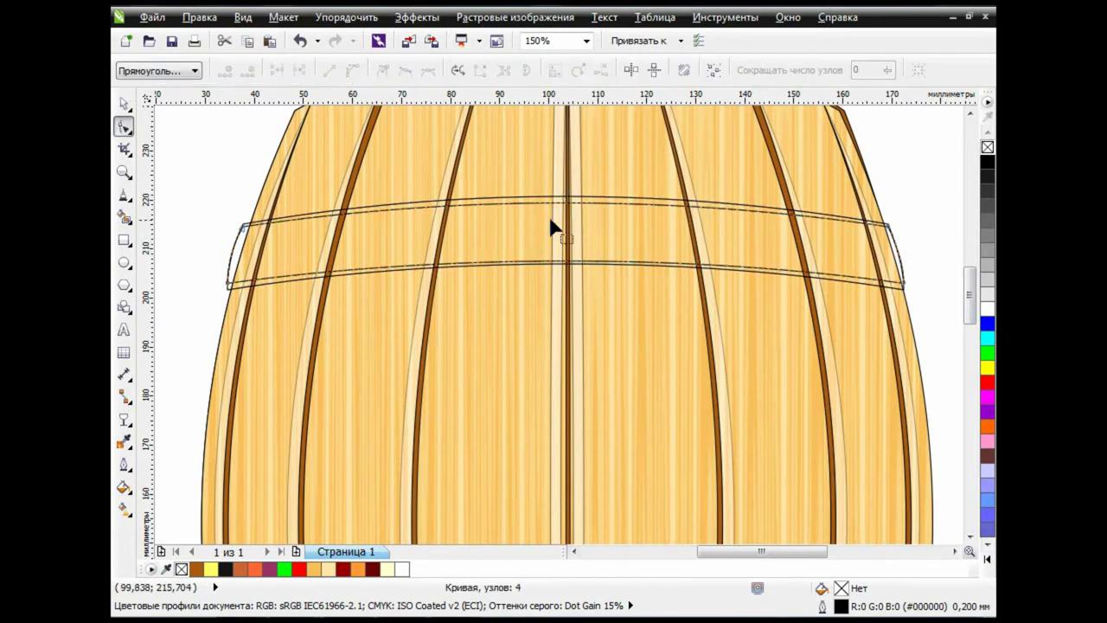
pyautogui.moveTo(568, 203); pyautogui.dragTo(570, 210)
pyautogui.press('space')
pyautogui.click(183, 151)
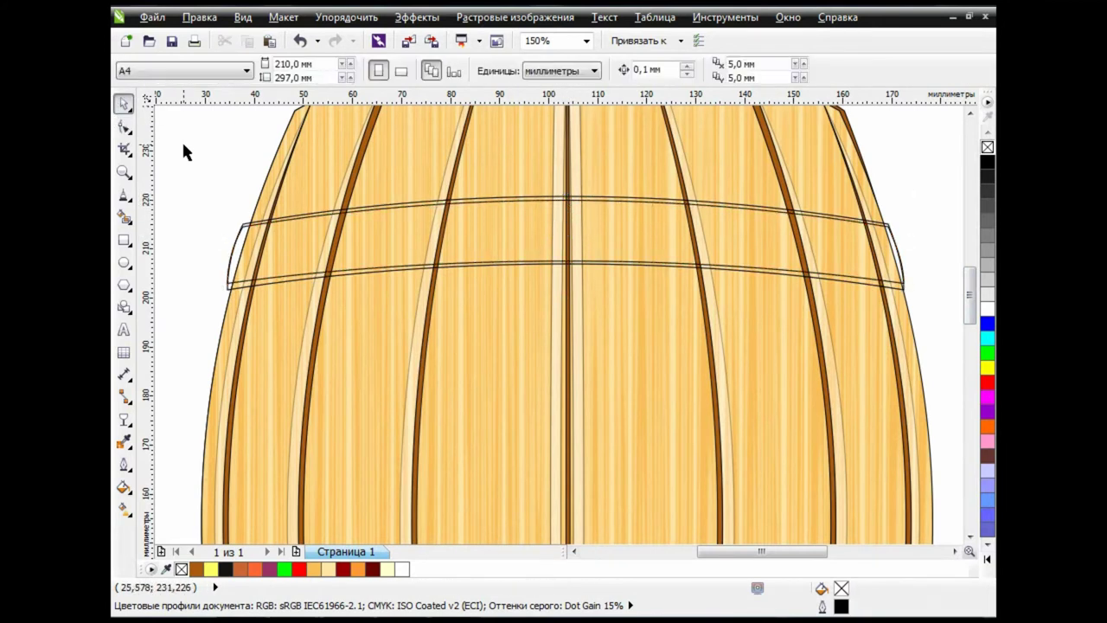
pyautogui.click(235, 288)
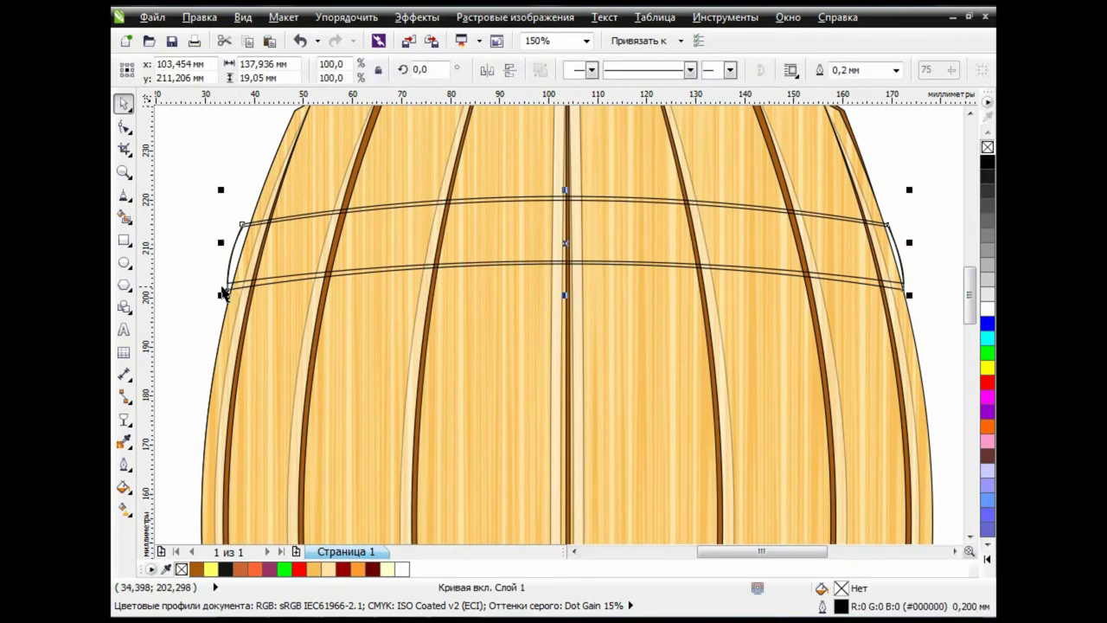
# Step: Give the outer band a vertical grey fountain fill, entering -9 in the dialog
pyautogui.click(124, 487)
pyautogui.click(207, 385)
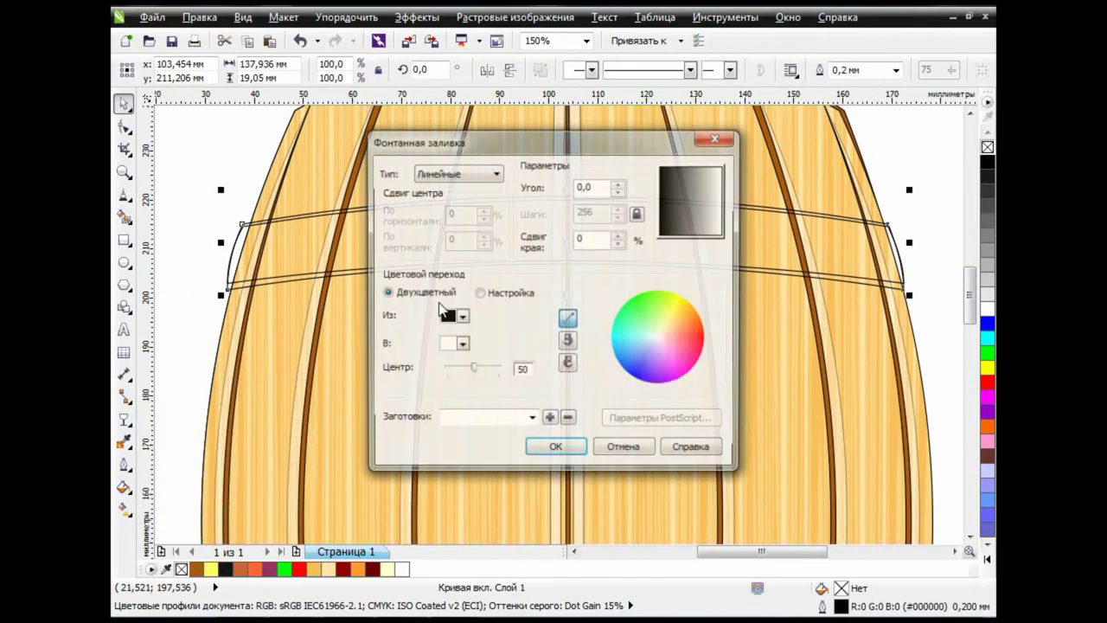
pyautogui.write('-9')
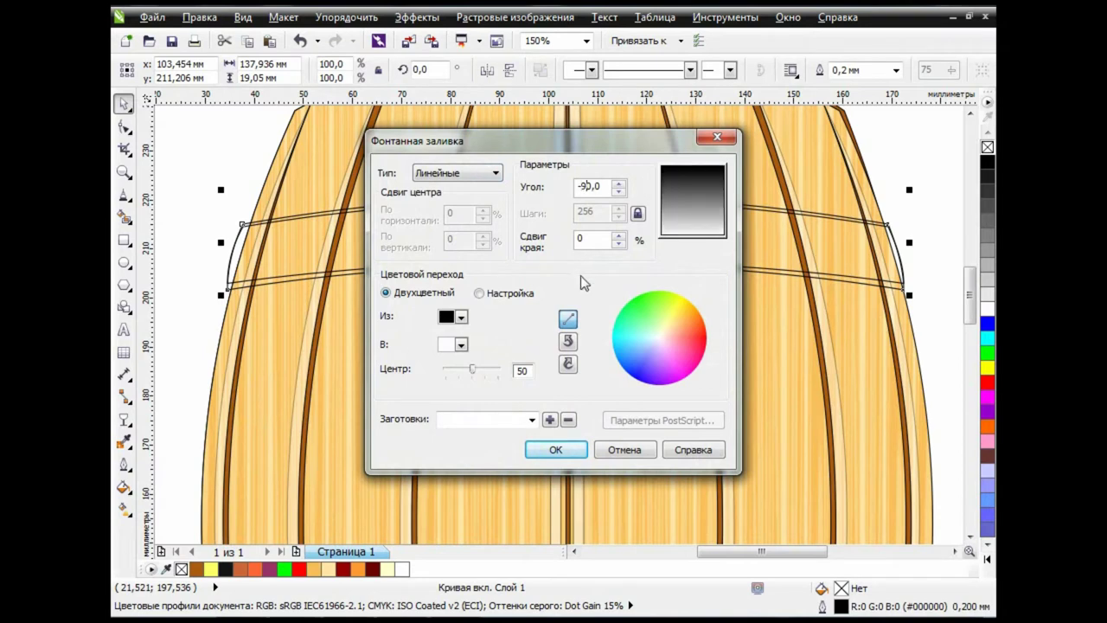
pyautogui.click(555, 450)
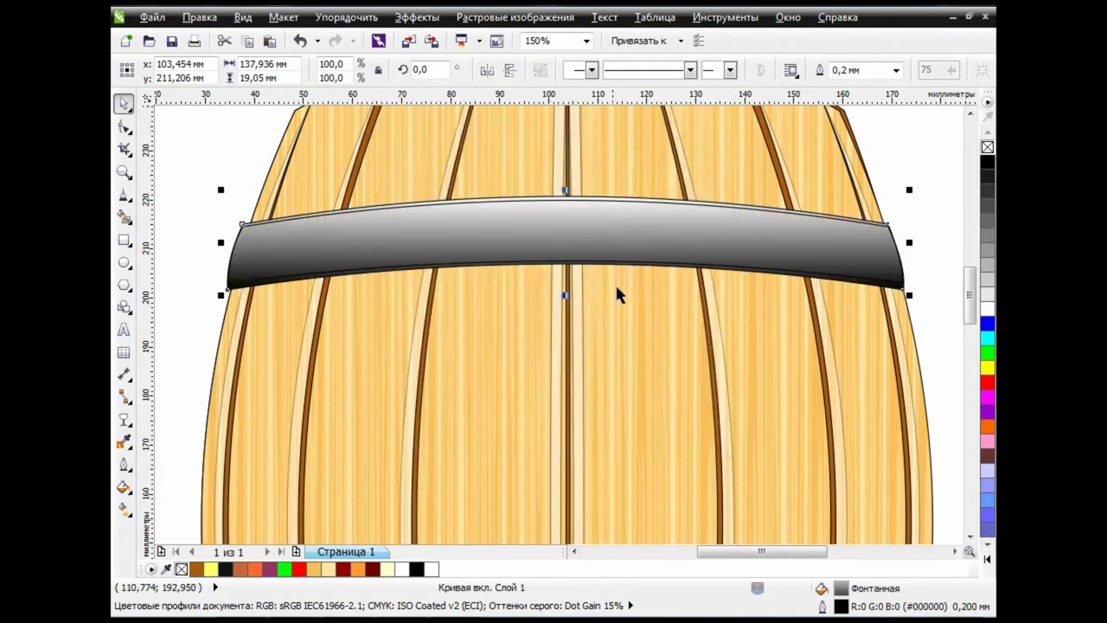
# Step: Make the band's gradient a custom black–white–black blend with stops near 18% and 80%
pyautogui.click(125, 487)
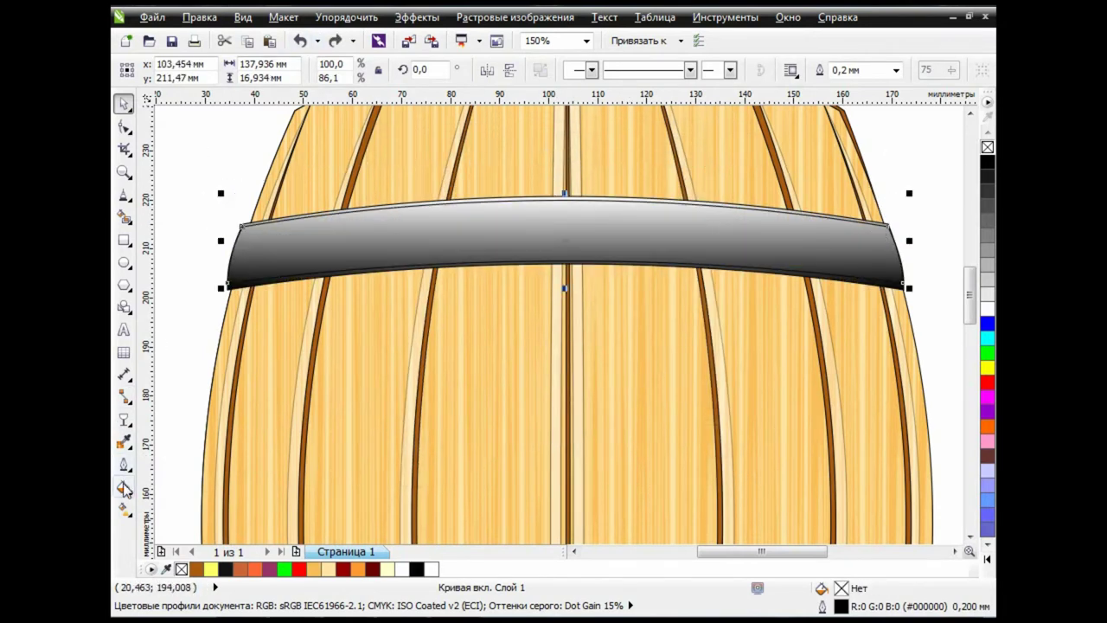
pyautogui.click(223, 391)
pyautogui.click(494, 295)
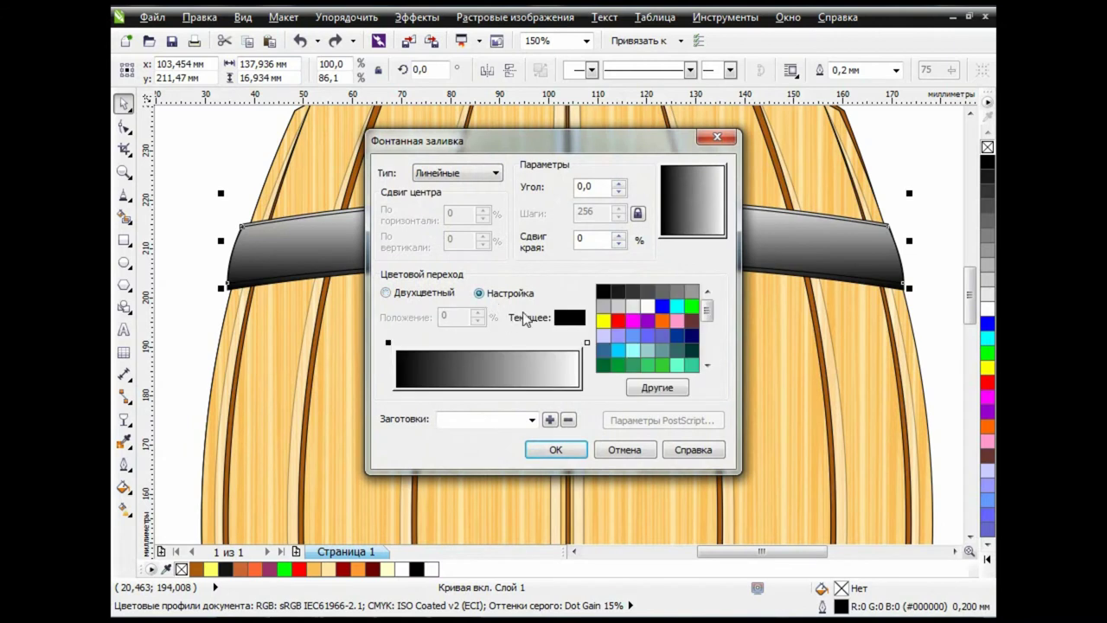
pyautogui.doubleClick(430, 344)
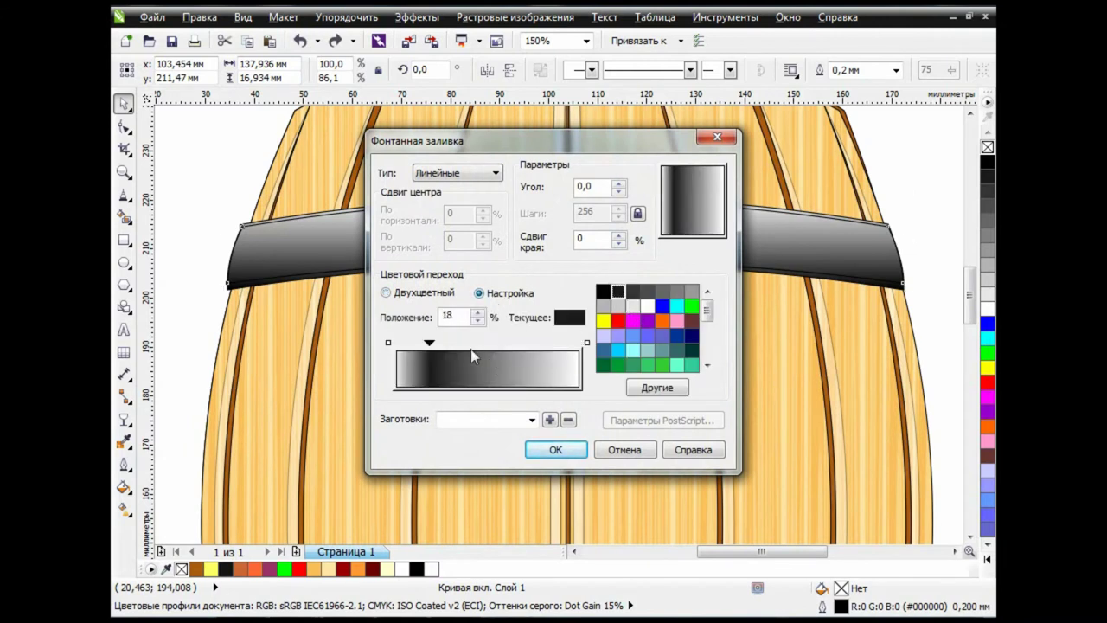
pyautogui.doubleClick(471, 343)
pyautogui.click(648, 306)
pyautogui.doubleClick(522, 343)
pyautogui.click(618, 292)
pyautogui.doubleClick(548, 343)
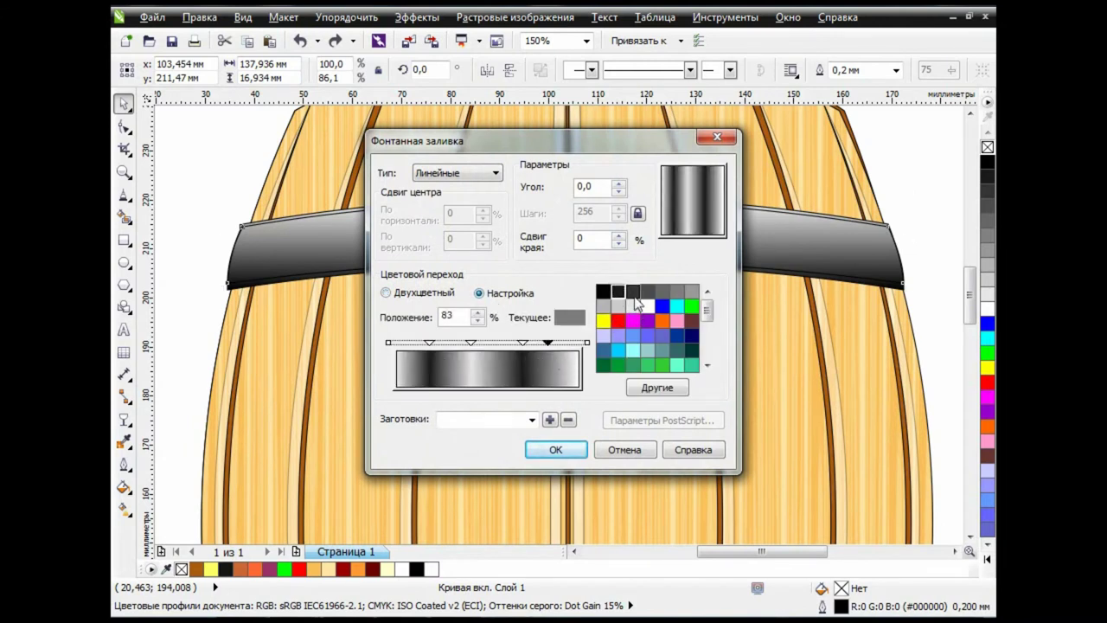
pyautogui.click(603, 292)
pyautogui.moveTo(522, 343)
pyautogui.mouseDown()
pyautogui.moveTo(504, 343)
pyautogui.moveTo(538, 345)
pyautogui.mouseUp()
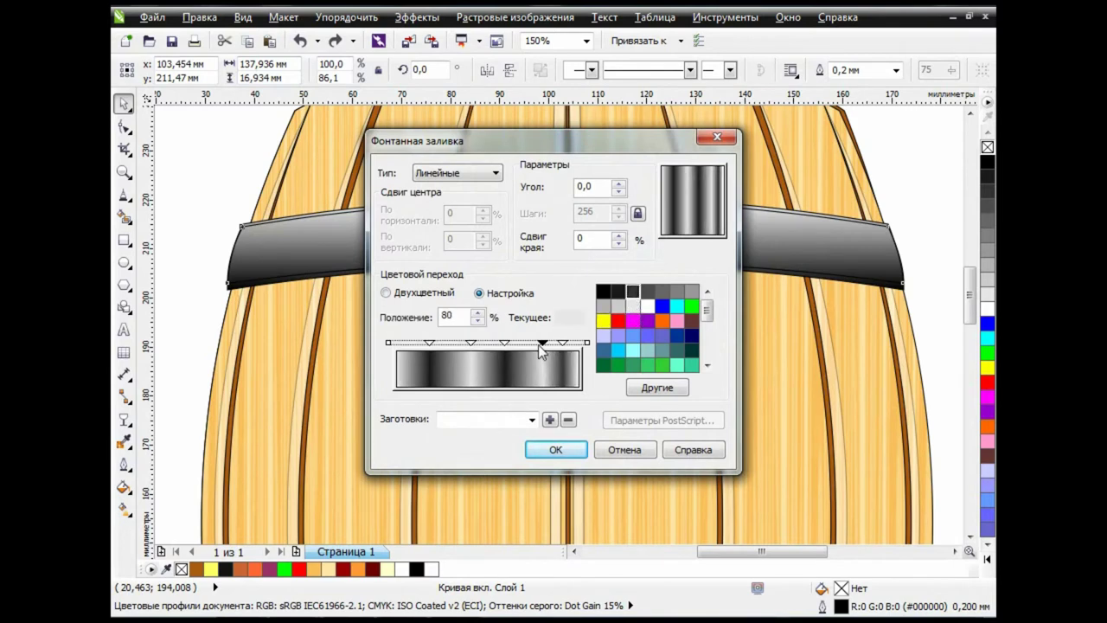
pyautogui.click(556, 449)
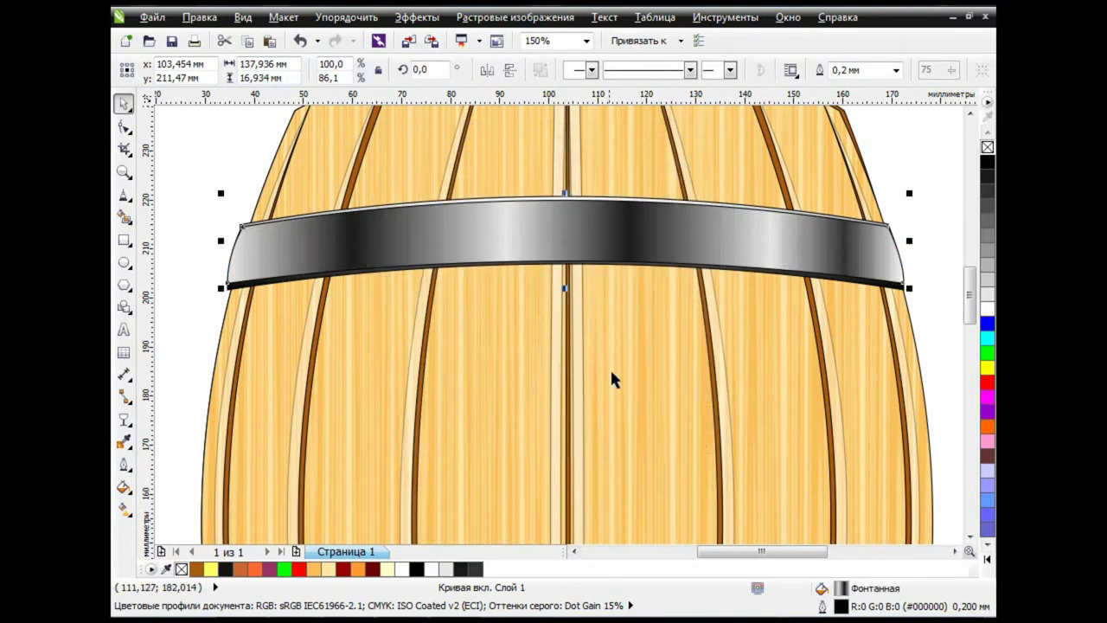
# Step: Duplicate the metal band, move the copy near the barrel bottom and narrow it to fit
pyautogui.scroll(-1, 584, 325)
pyautogui.click(337, 294)
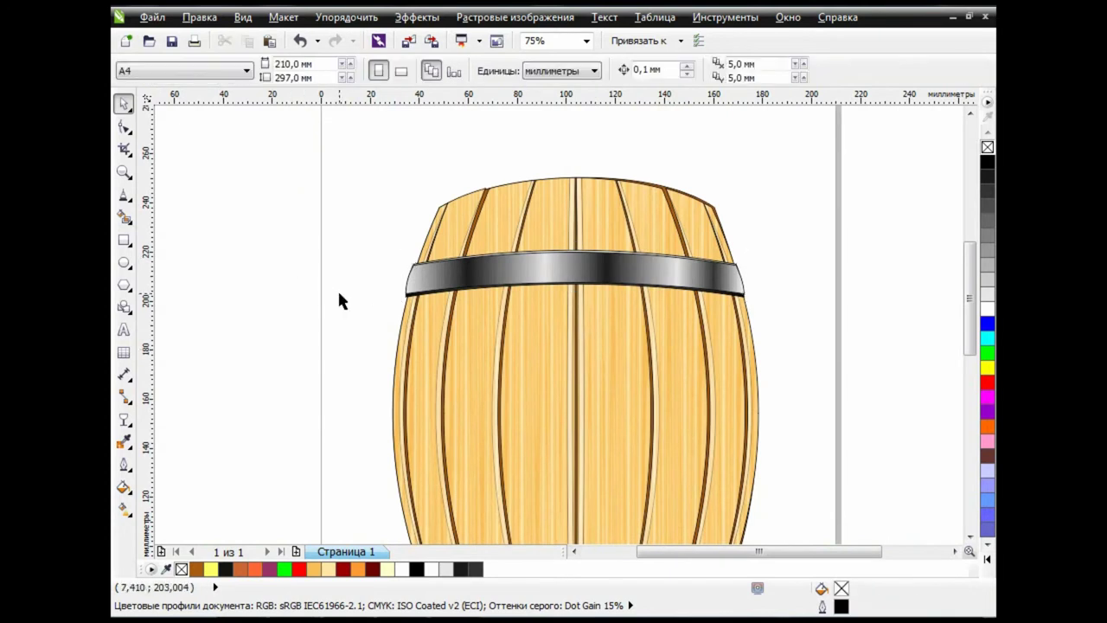
pyautogui.scroll(-2, 670, 320)
pyautogui.scroll(-1, 671, 320)
pyautogui.moveTo(507, 230); pyautogui.dragTo(766, 297)
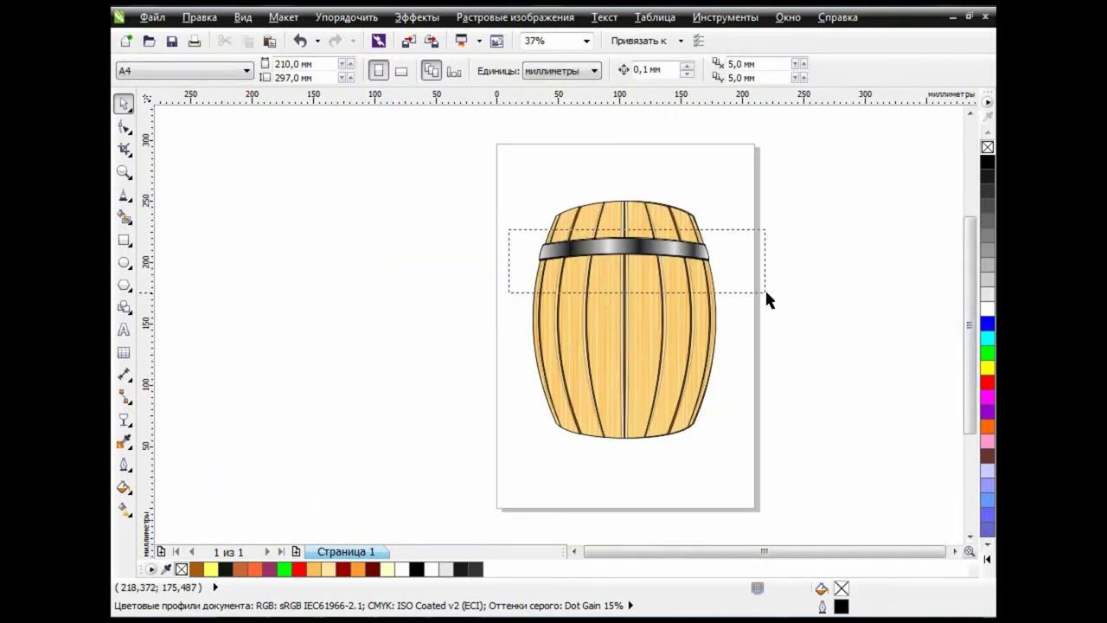
pyautogui.click(269, 43)
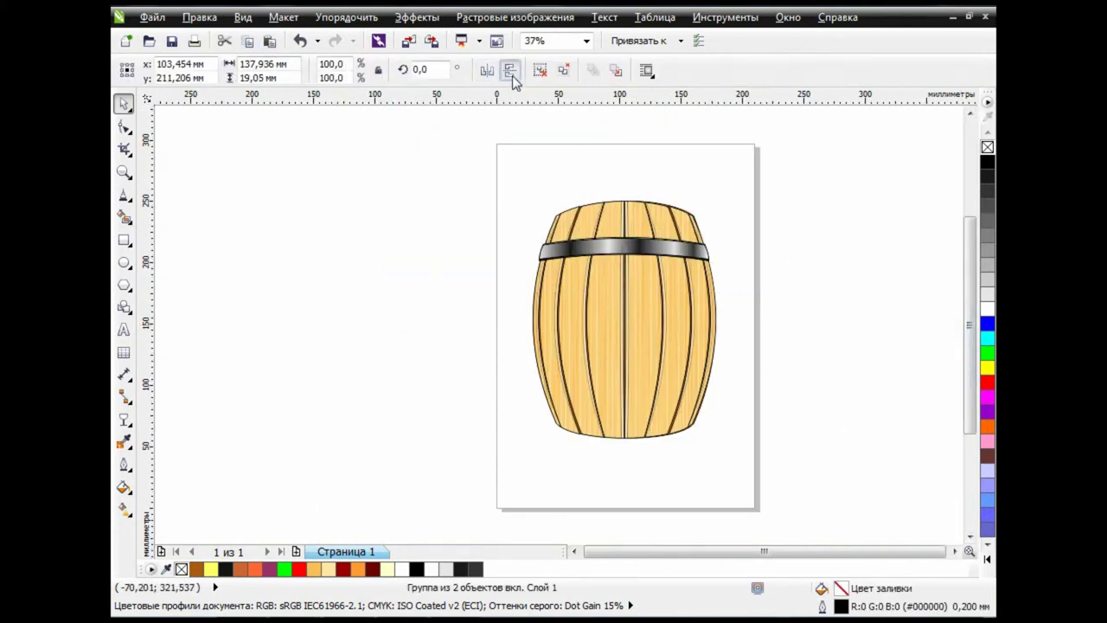
pyautogui.moveTo(628, 246)
pyautogui.mouseDown()
pyautogui.moveTo(629, 398)
pyautogui.moveTo(629, 387)
pyautogui.mouseUp()
pyautogui.click(777, 400)
pyautogui.scroll(2, 642, 425)
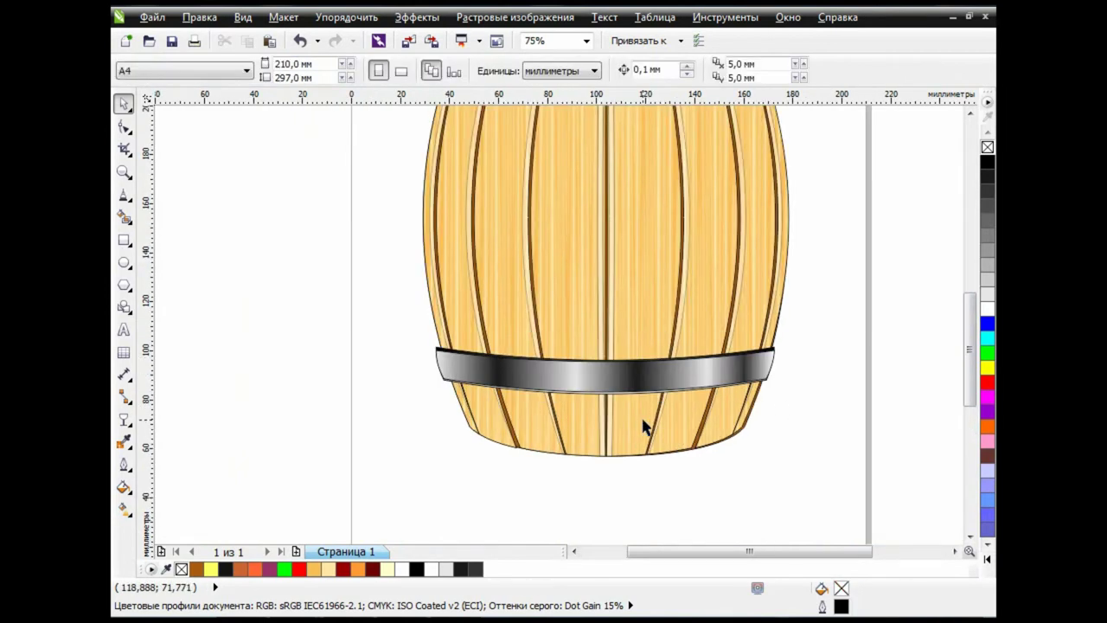
pyautogui.click(448, 372)
pyautogui.moveTo(430, 366); pyautogui.dragTo(434, 366)
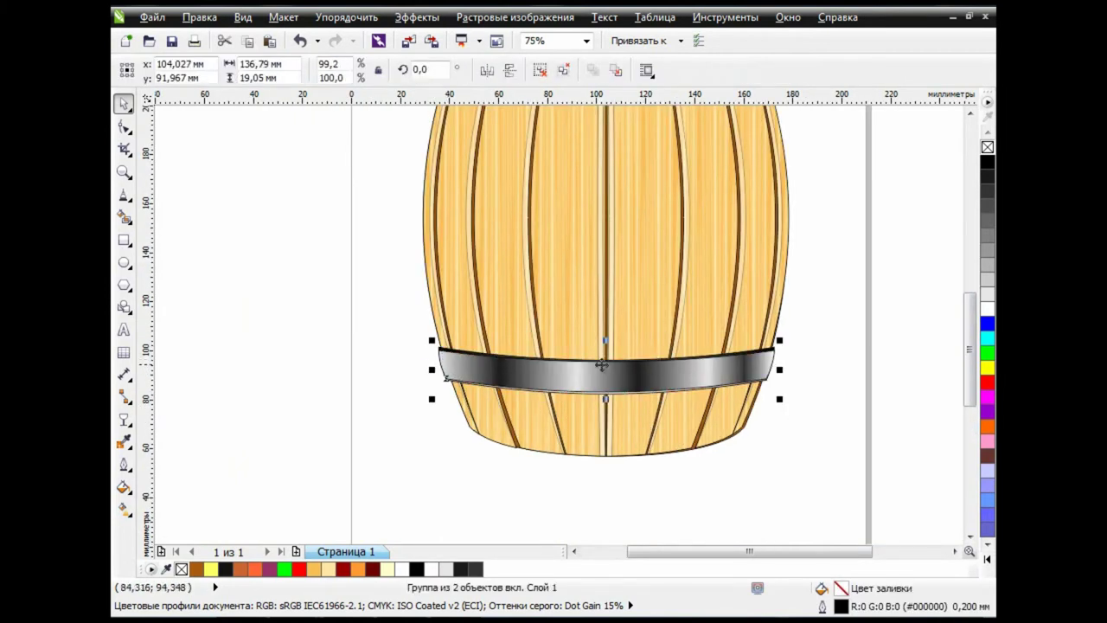
pyautogui.click(848, 378)
# Step: Draw a small ellipse, about 20 × 28 mm, left of the barrel
pyautogui.scroll(3, 873, 355)
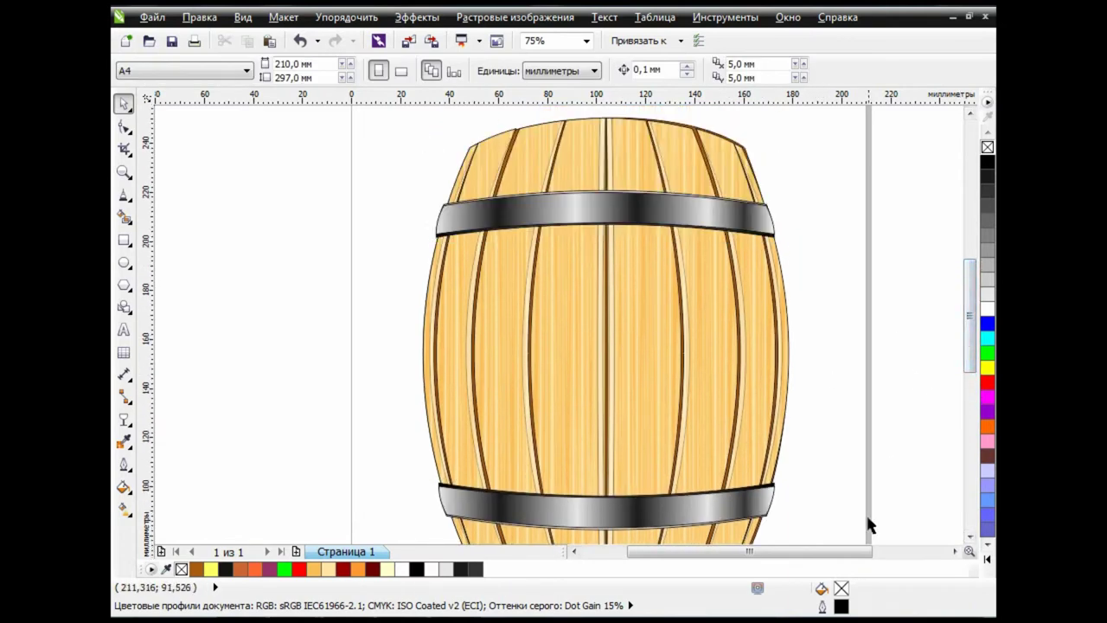
pyautogui.moveTo(858, 552); pyautogui.dragTo(869, 558)
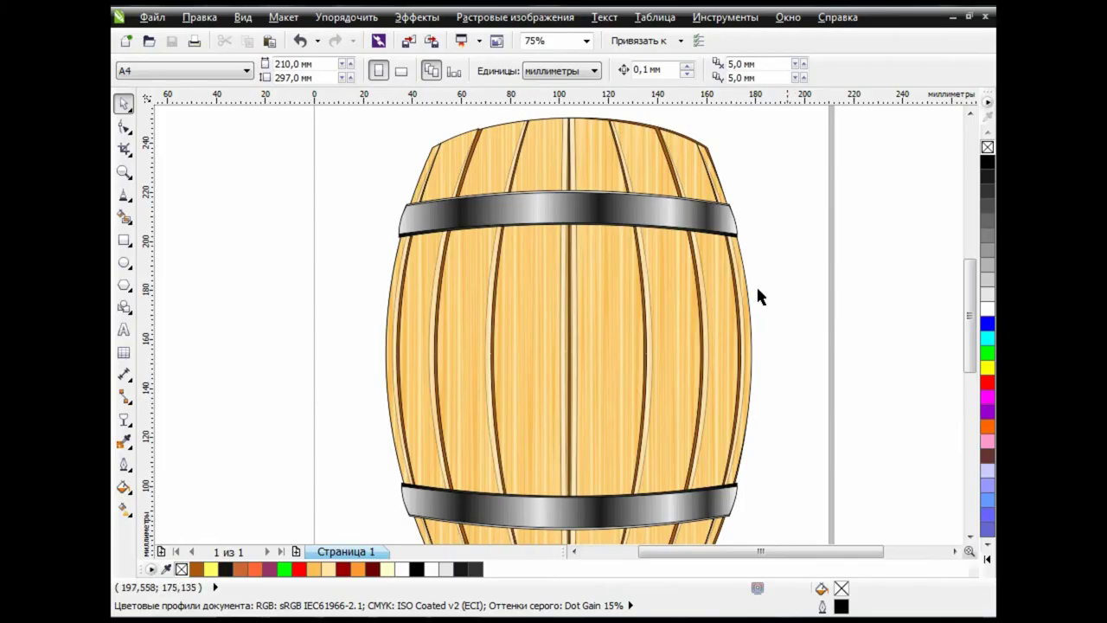
pyautogui.click(124, 262)
pyautogui.moveTo(250, 224); pyautogui.dragTo(312, 304)
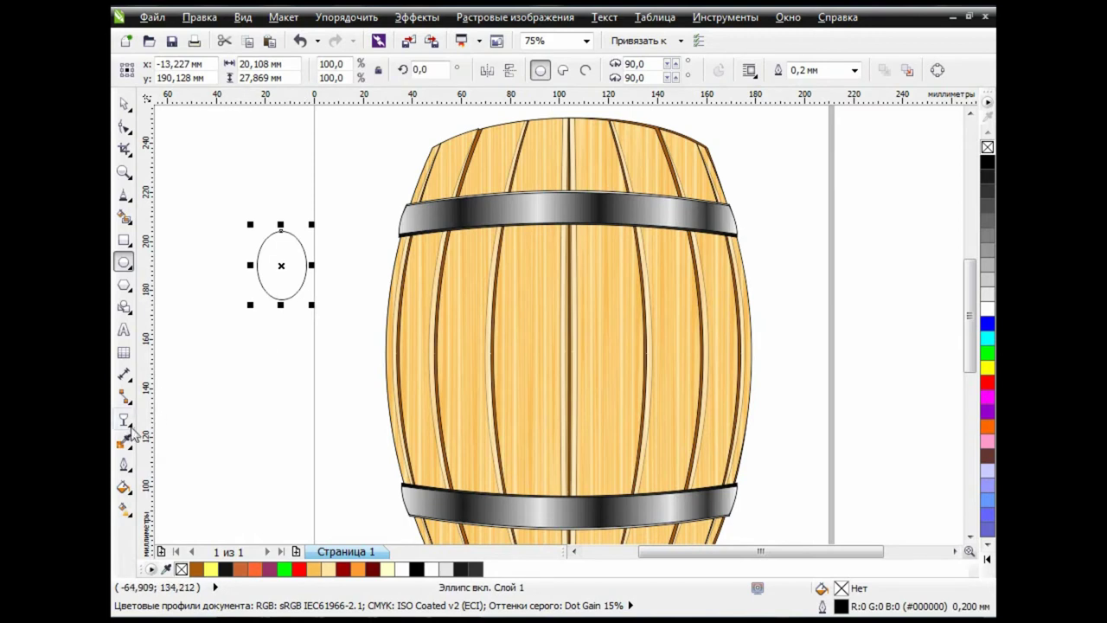
# Step: Extrude the ellipse into a short cylinder and break the extrusion apart
pyautogui.click(129, 424)
pyautogui.click(216, 516)
pyautogui.moveTo(281, 265)
pyautogui.mouseDown()
pyautogui.moveTo(366, 270)
pyautogui.moveTo(304, 268)
pyautogui.mouseUp()
pyautogui.click(126, 104)
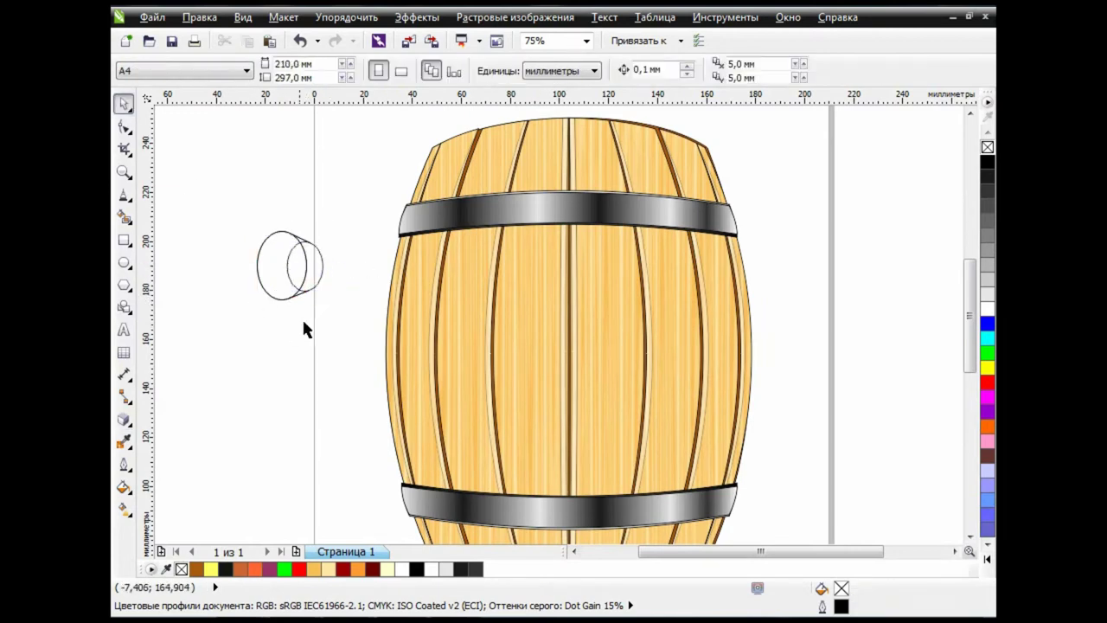
pyautogui.click(299, 285)
pyautogui.click(345, 16)
pyautogui.click(395, 214)
# Step: Split the two overlapping ellipses into pieces, keep the plug shape and delete the leftover crescent
pyautogui.keyDown('shift'); pyautogui.click(307, 265); pyautogui.keyUp('shift')
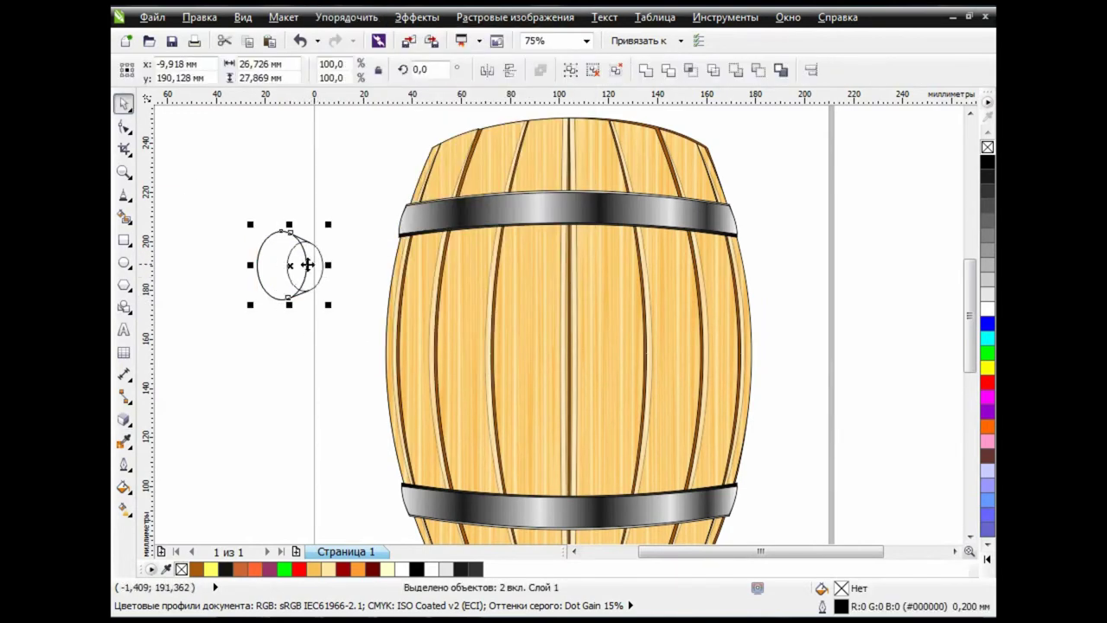
pyautogui.moveTo(293, 268); pyautogui.dragTo(293, 346)
pyautogui.hotkey('ctrl', 'g')
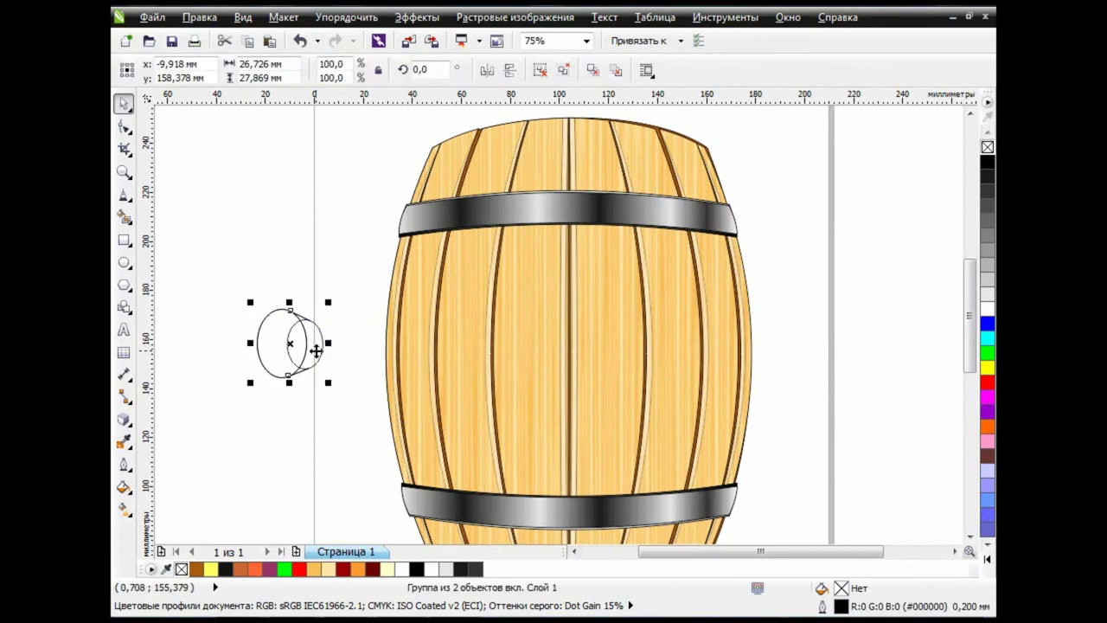
pyautogui.hotkey('ctrl', 'u')
pyautogui.click(316, 336)
pyautogui.moveTo(296, 348); pyautogui.dragTo(295, 220)
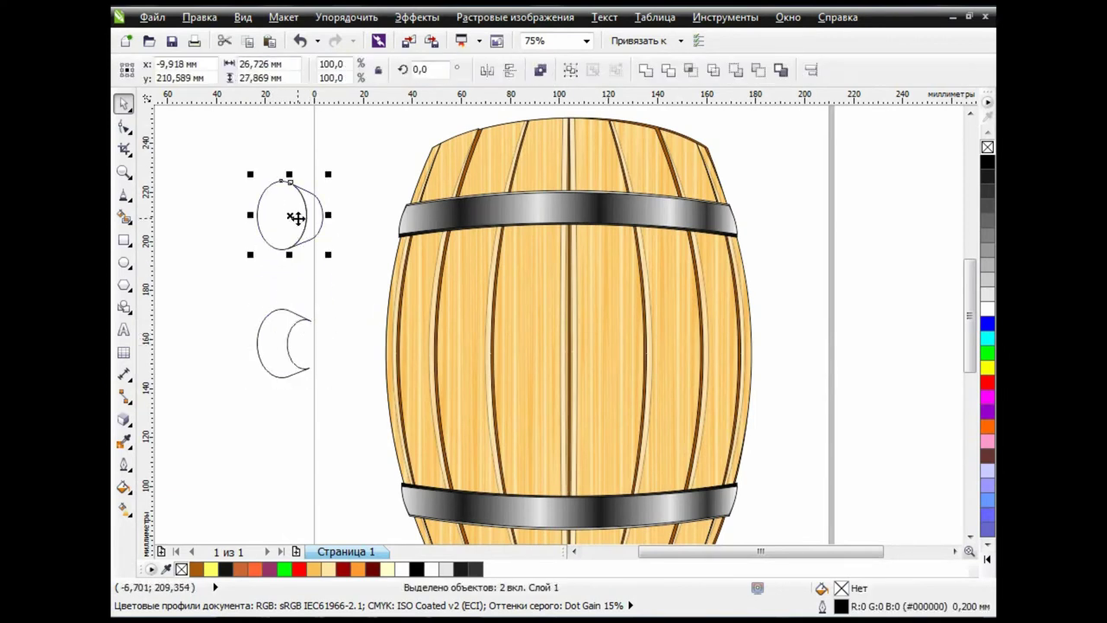
pyautogui.moveTo(223, 286); pyautogui.dragTo(348, 439)
pyautogui.press('Delete')
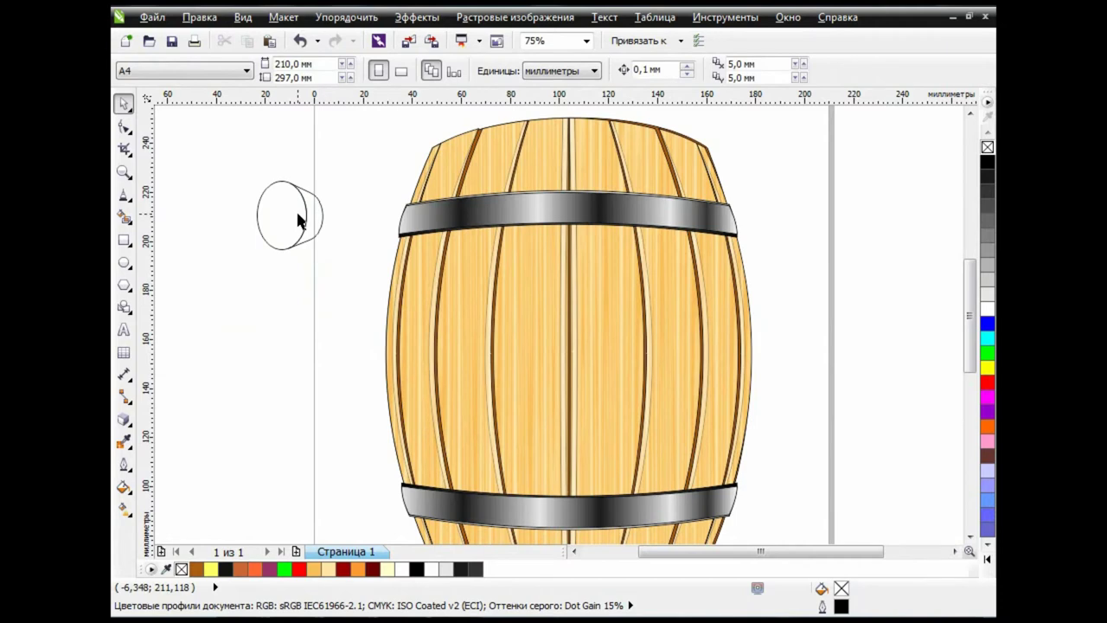
# Step: Copy the barrel's wood-grain fill onto the plug shape with Copy Properties
pyautogui.click(296, 218)
pyautogui.click(199, 17)
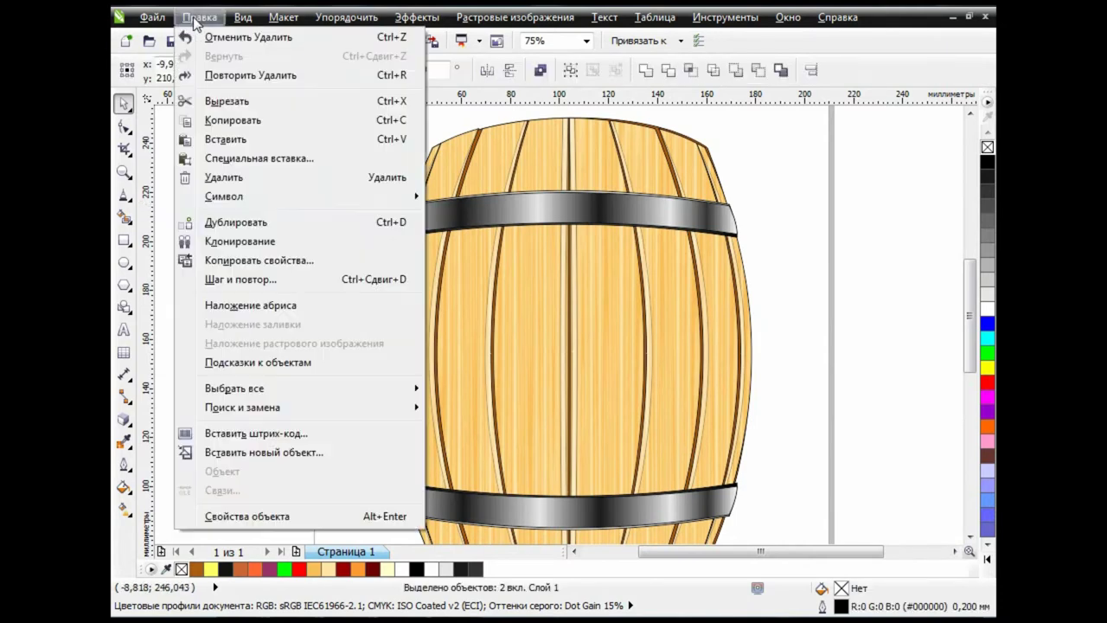
pyautogui.click(260, 257)
pyautogui.click(589, 335)
pyautogui.click(465, 369)
pyautogui.click(311, 322)
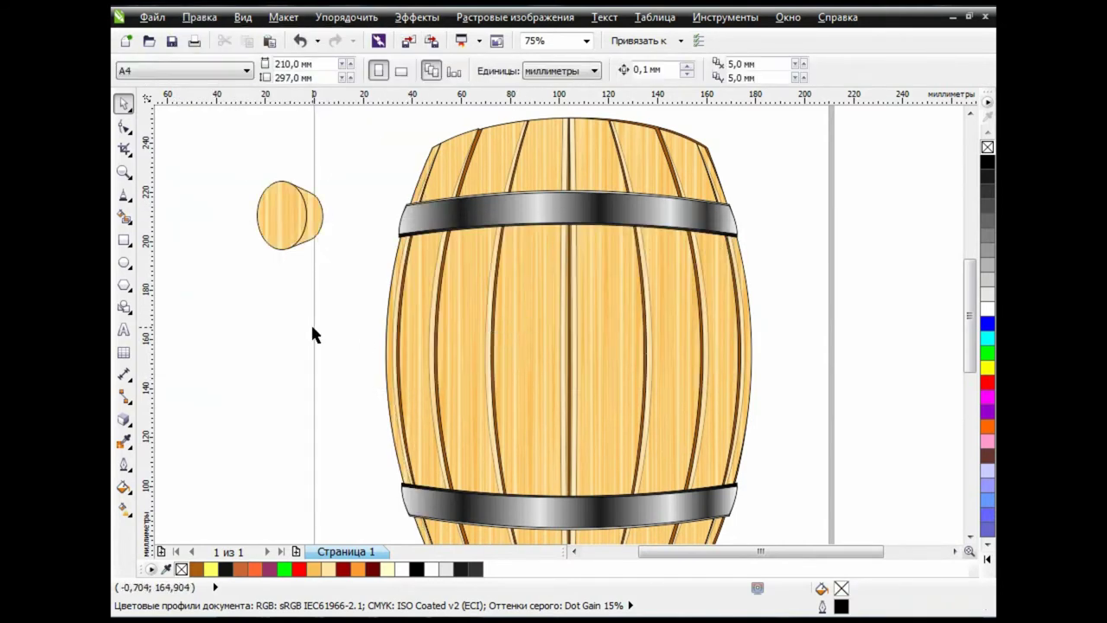
pyautogui.press('Tab')
# Step: Rotate and skew the wood texture tile on the bung's round face
pyautogui.press('g')
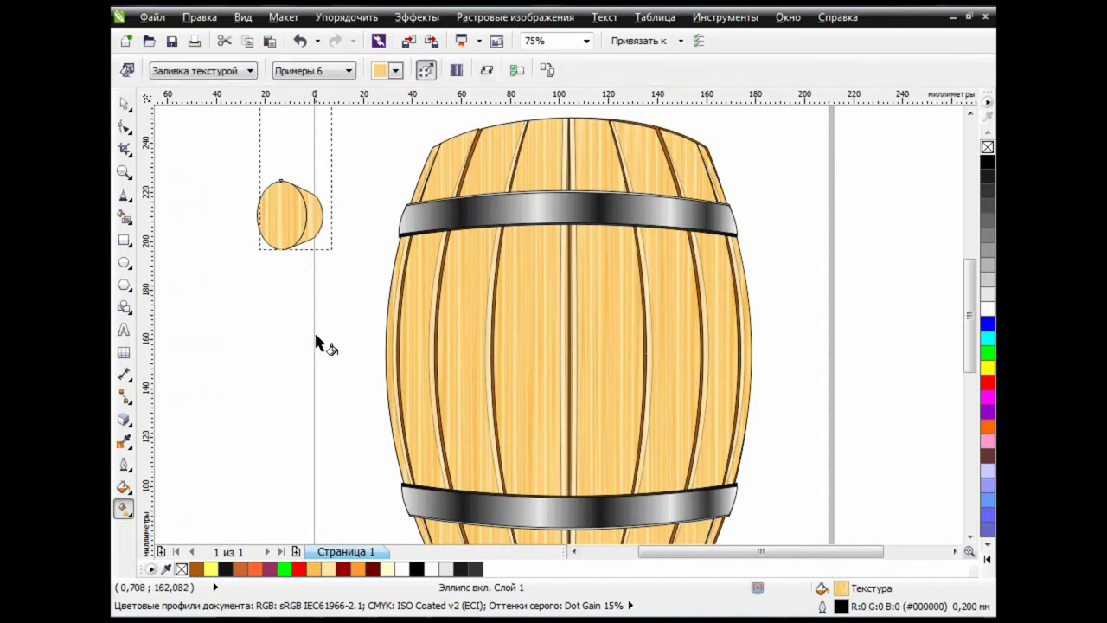
pyautogui.moveTo(971, 310); pyautogui.dragTo(971, 270)
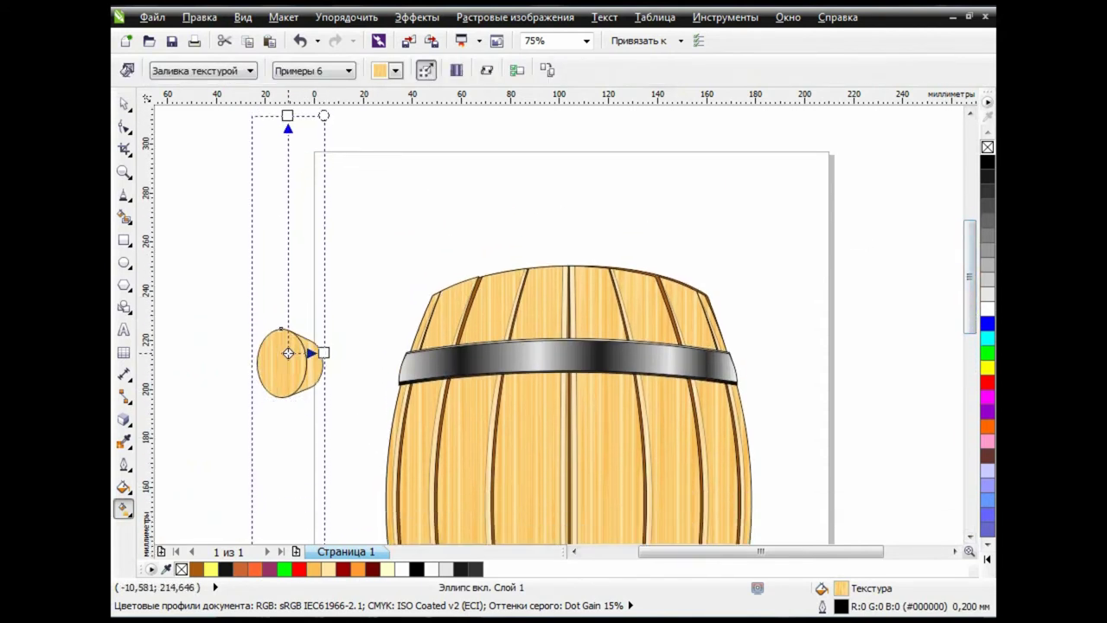
pyautogui.moveTo(321, 354)
pyautogui.mouseDown()
pyautogui.moveTo(369, 275)
pyautogui.moveTo(370, 246)
pyautogui.mouseUp()
pyautogui.moveTo(288, 115)
pyautogui.mouseDown()
pyautogui.moveTo(269, 250)
pyautogui.moveTo(284, 289)
pyautogui.moveTo(271, 306)
pyautogui.mouseUp()
pyautogui.moveTo(360, 301)
pyautogui.mouseDown()
pyautogui.moveTo(366, 257)
pyautogui.moveTo(422, 237)
pyautogui.mouseUp()
pyautogui.click(330, 307)
pyautogui.click(288, 359)
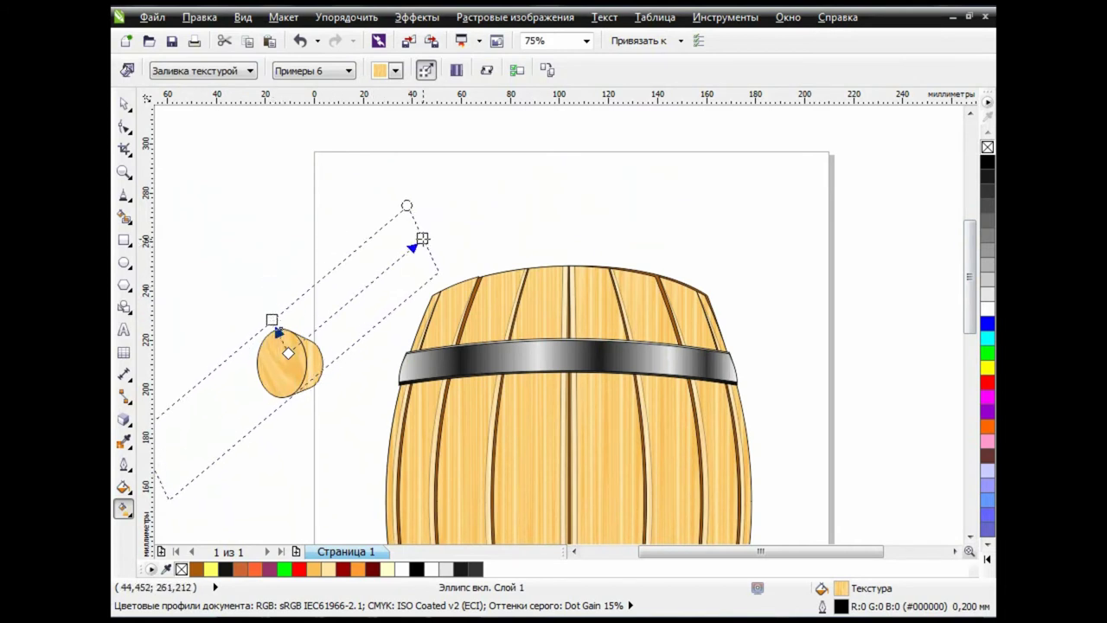
# Step: Shift, shrink, stretch and skew the wood texture tile on the bung's side piece
pyautogui.click(329, 383)
pyautogui.moveTo(329, 383); pyautogui.dragTo(316, 371)
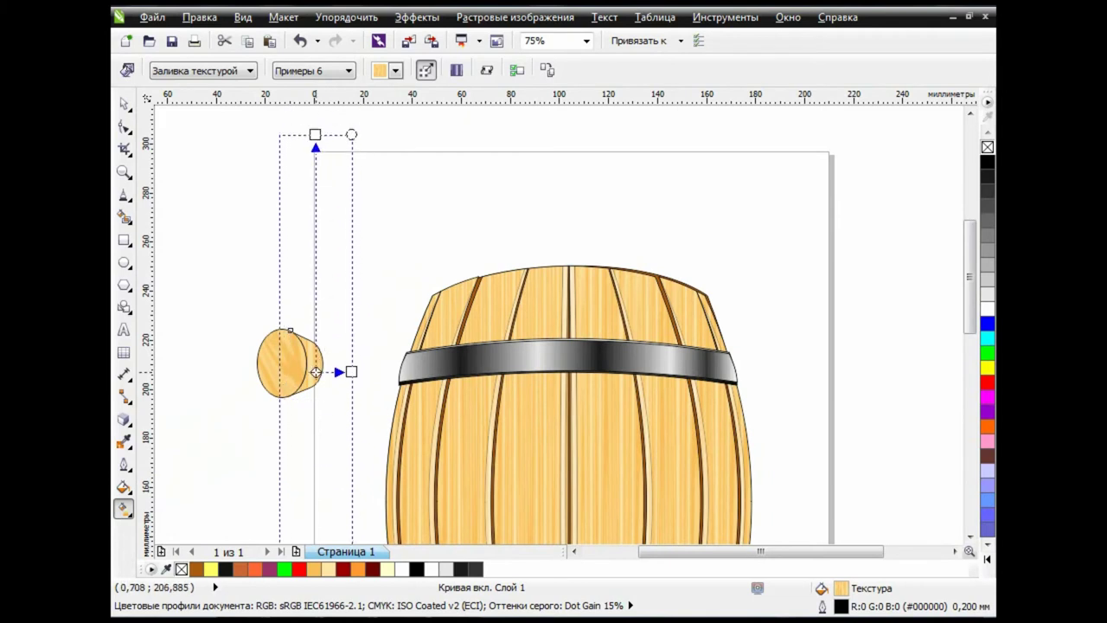
pyautogui.moveTo(315, 134); pyautogui.dragTo(310, 316)
pyautogui.moveTo(351, 371); pyautogui.dragTo(414, 369)
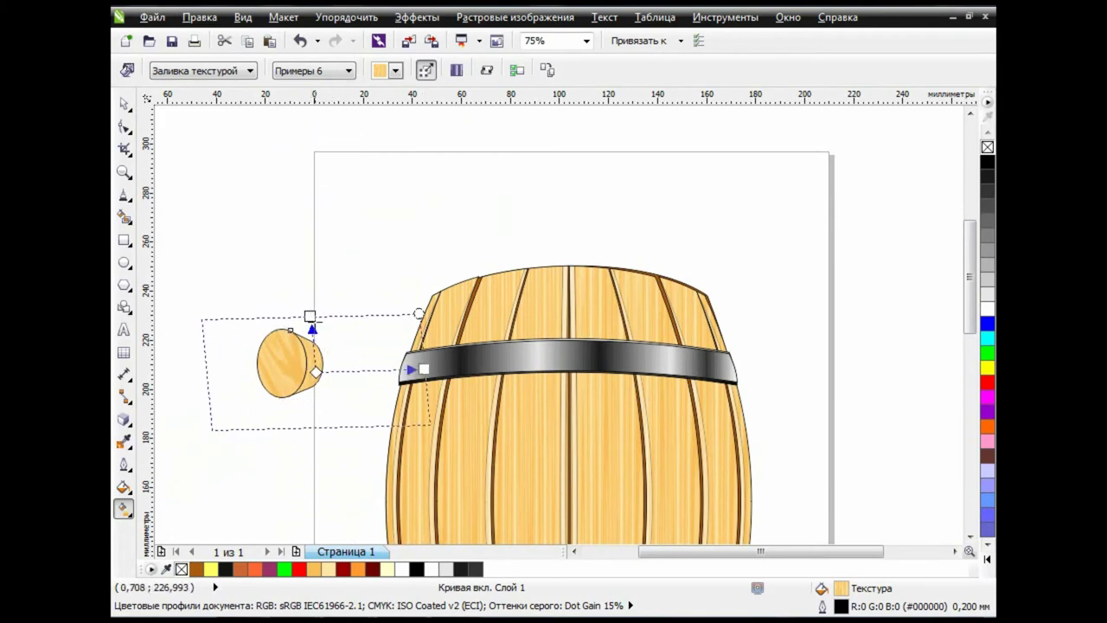
pyautogui.moveTo(310, 316); pyautogui.dragTo(354, 289)
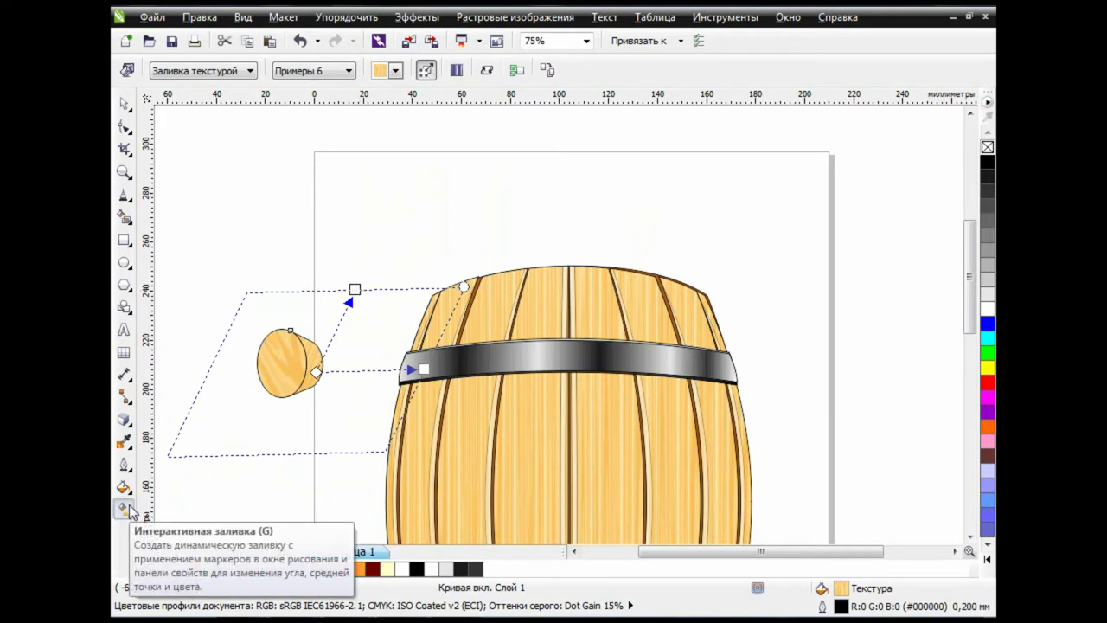
pyautogui.moveTo(467, 286)
pyautogui.mouseDown()
pyautogui.moveTo(475, 292)
pyautogui.moveTo(321, 371)
pyautogui.moveTo(461, 302)
pyautogui.moveTo(408, 302)
pyautogui.mouseUp()
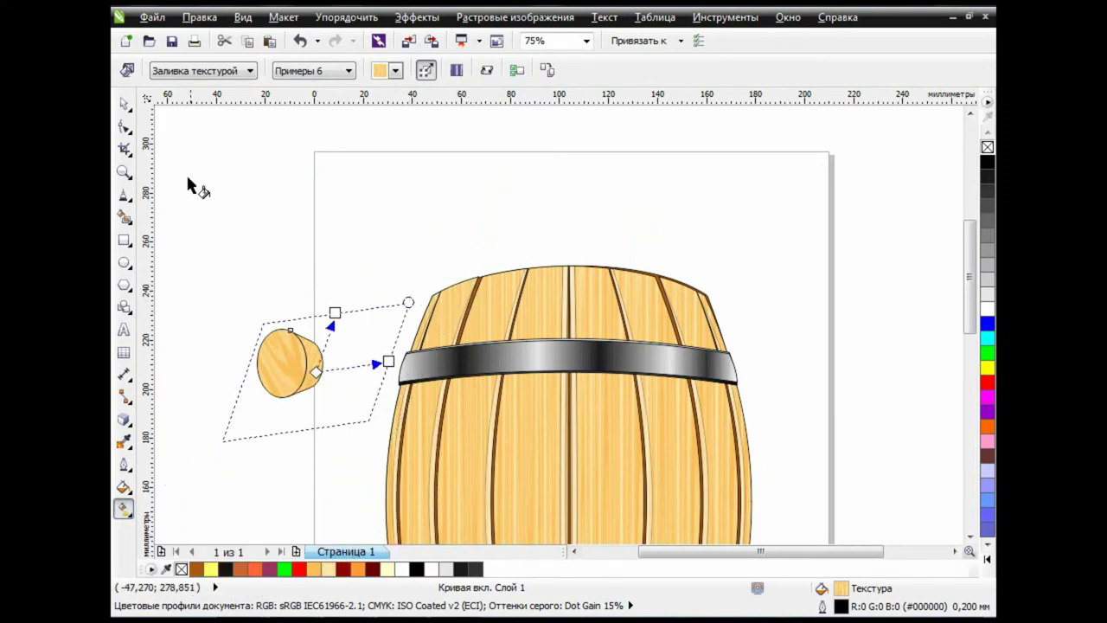
pyautogui.press('space')
# Step: Fill the bung's side black at 75 uniform transparency and select the three-piece group
pyautogui.click(297, 242)
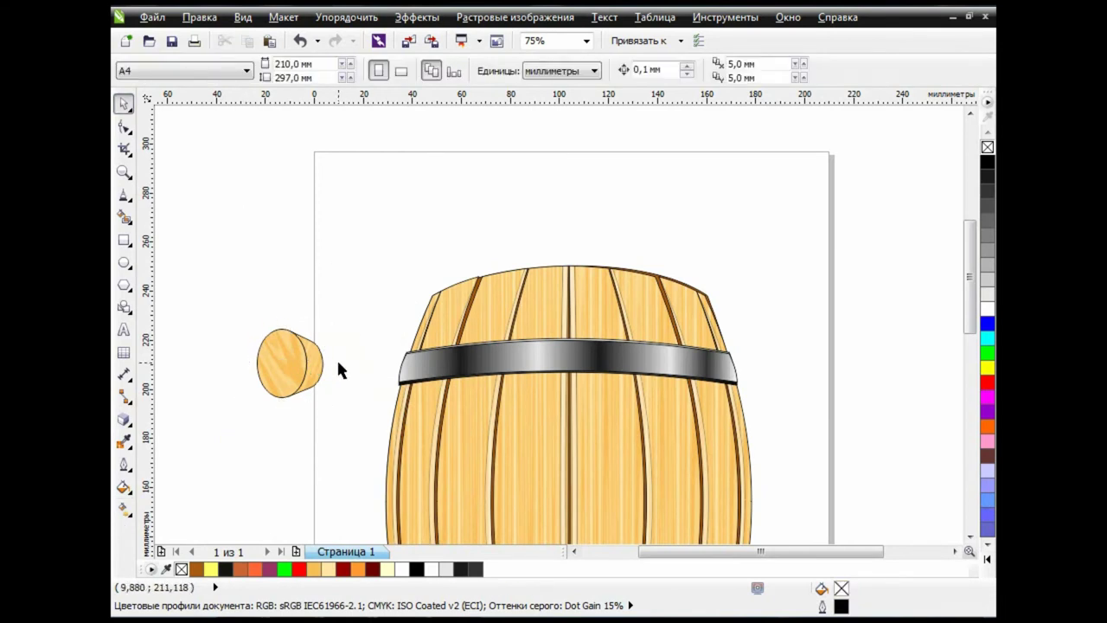
pyautogui.click(309, 366)
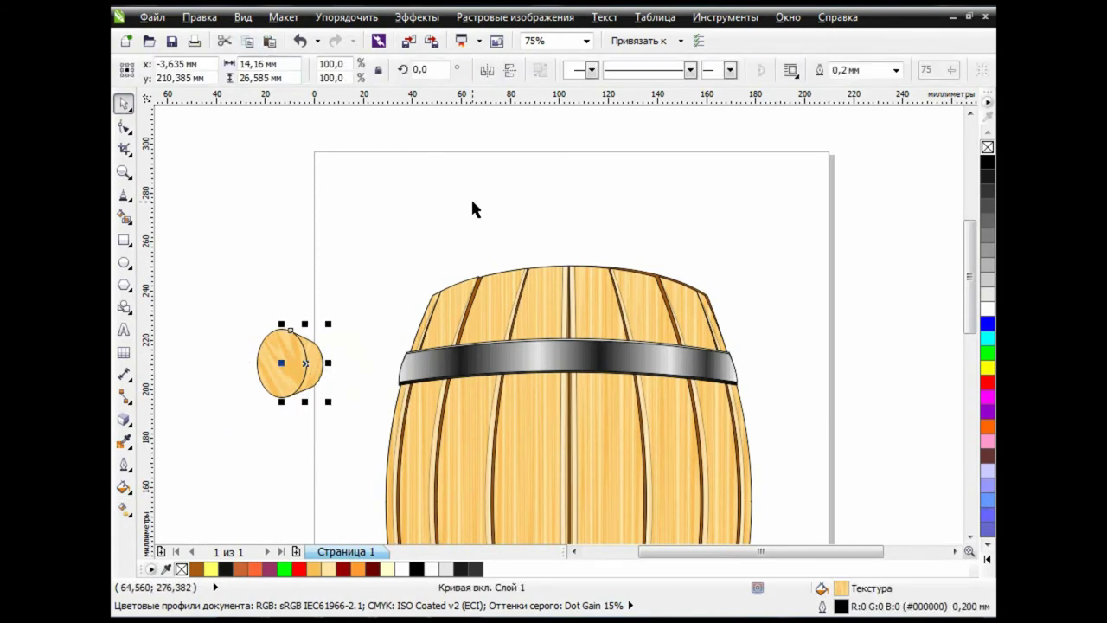
pyautogui.click(987, 162)
pyautogui.click(124, 420)
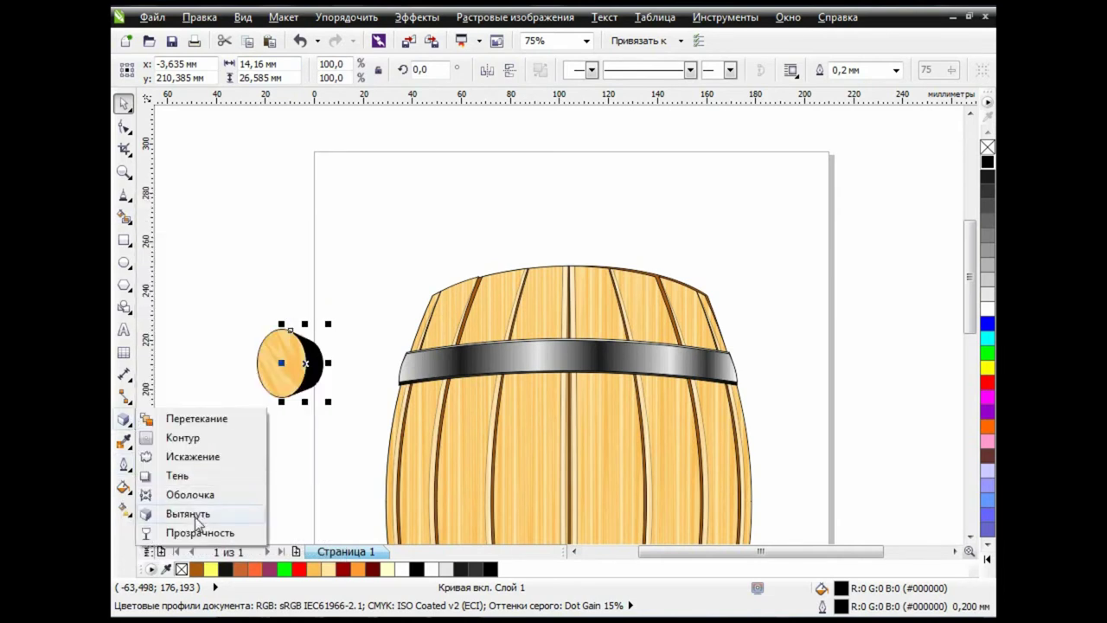
pyautogui.click(186, 531)
pyautogui.click(193, 70)
pyautogui.click(191, 97)
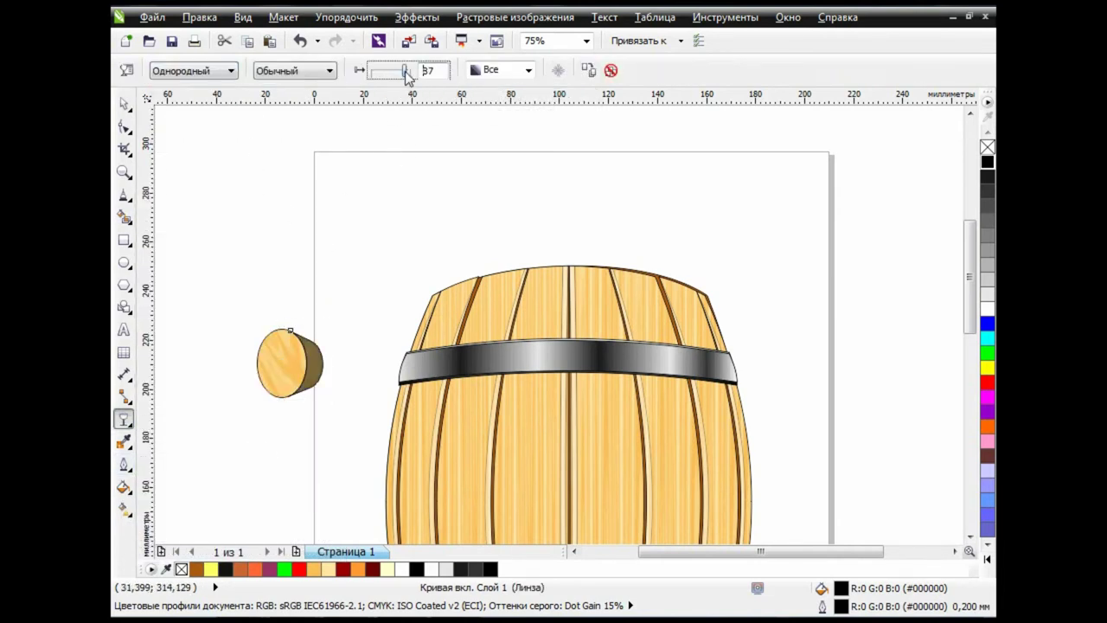
pyautogui.moveTo(389, 71)
pyautogui.mouseDown()
pyautogui.moveTo(409, 70)
pyautogui.moveTo(400, 76)
pyautogui.mouseUp()
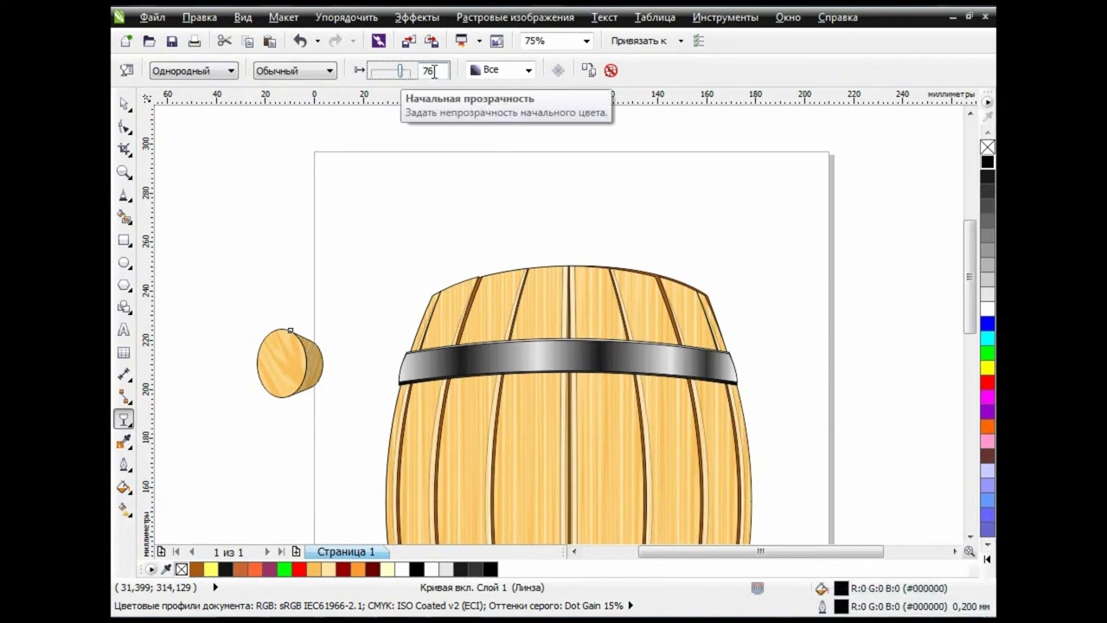
pyautogui.press('space')
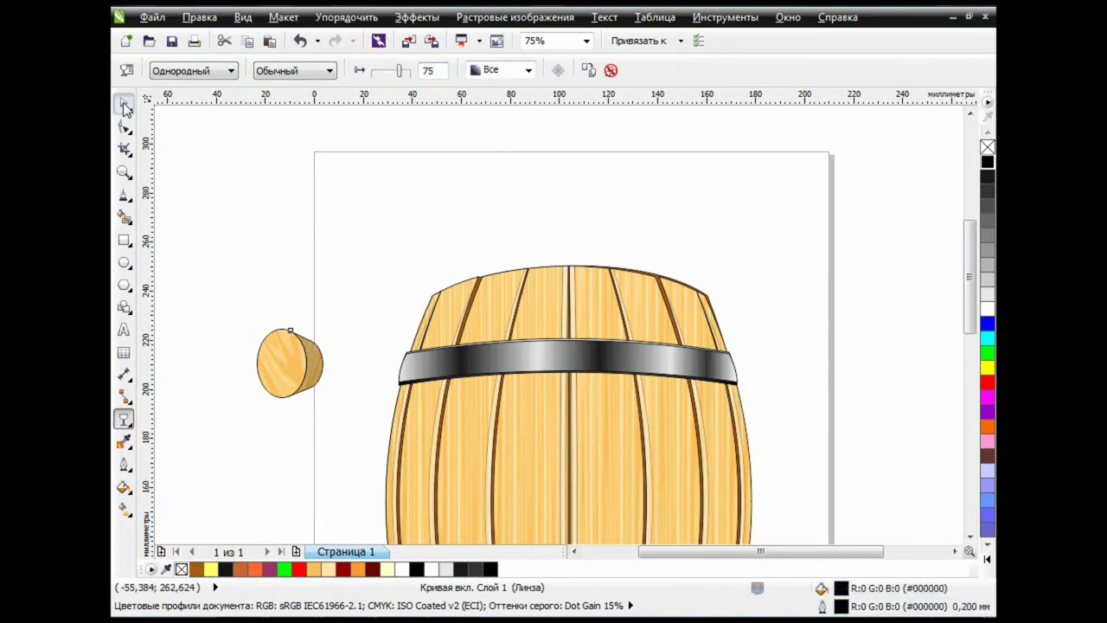
pyautogui.moveTo(199, 289); pyautogui.dragTo(337, 413)
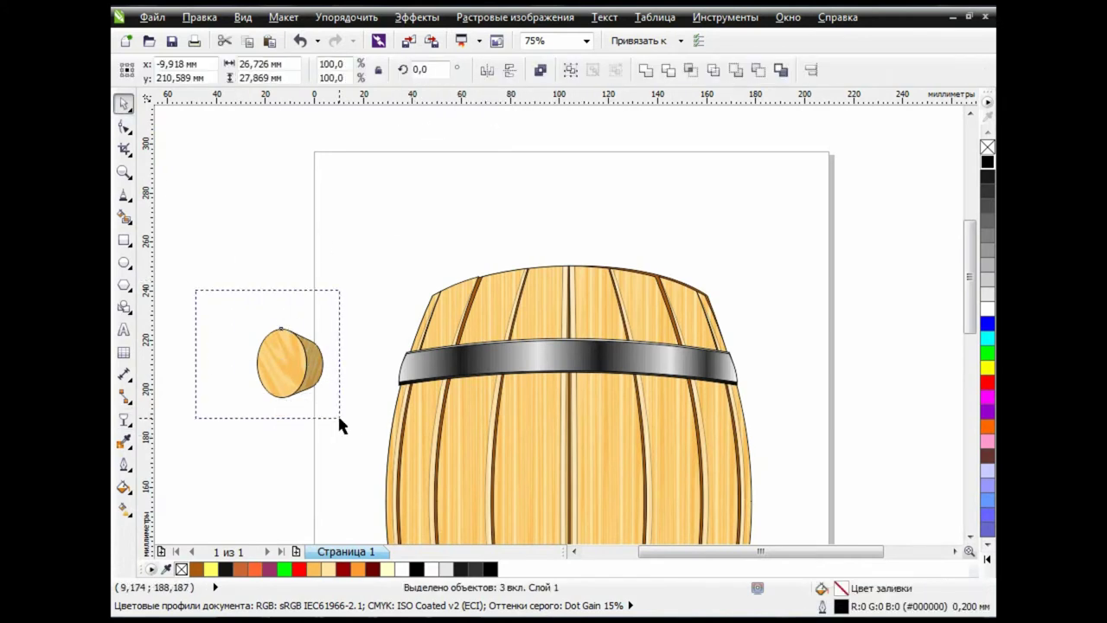
pyautogui.click(379, 314)
pyautogui.moveTo(964, 314); pyautogui.dragTo(962, 353)
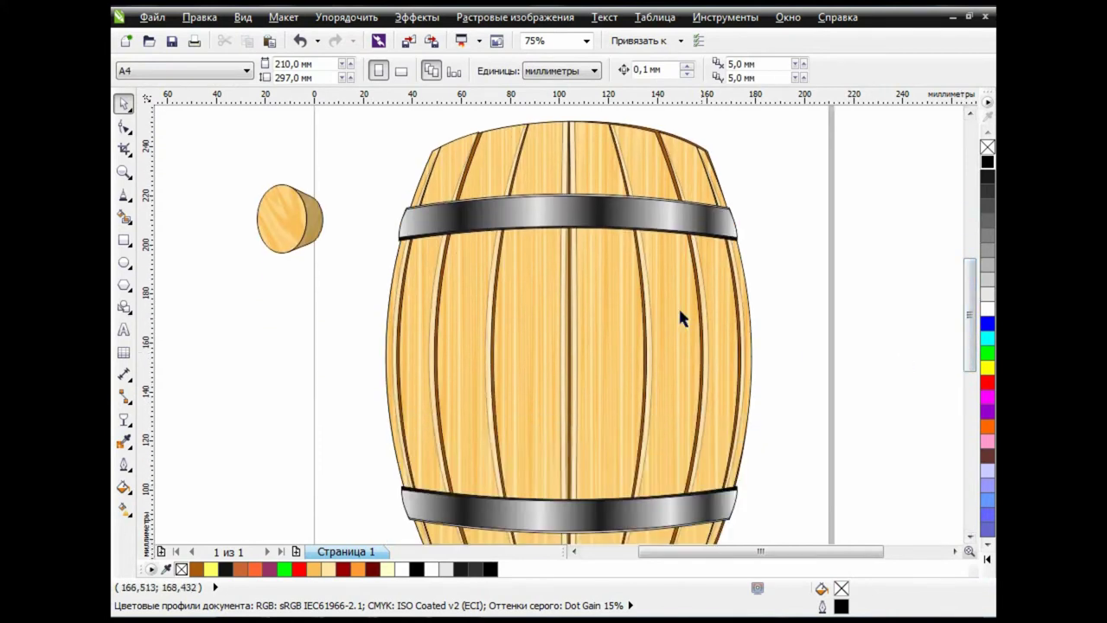
# Step: Move the bung onto the barrel's left staves and shorten and shift the central stave's texture left
pyautogui.moveTo(311, 232)
pyautogui.mouseDown()
pyautogui.moveTo(543, 364)
pyautogui.moveTo(506, 350)
pyautogui.mouseUp()
pyautogui.click(847, 351)
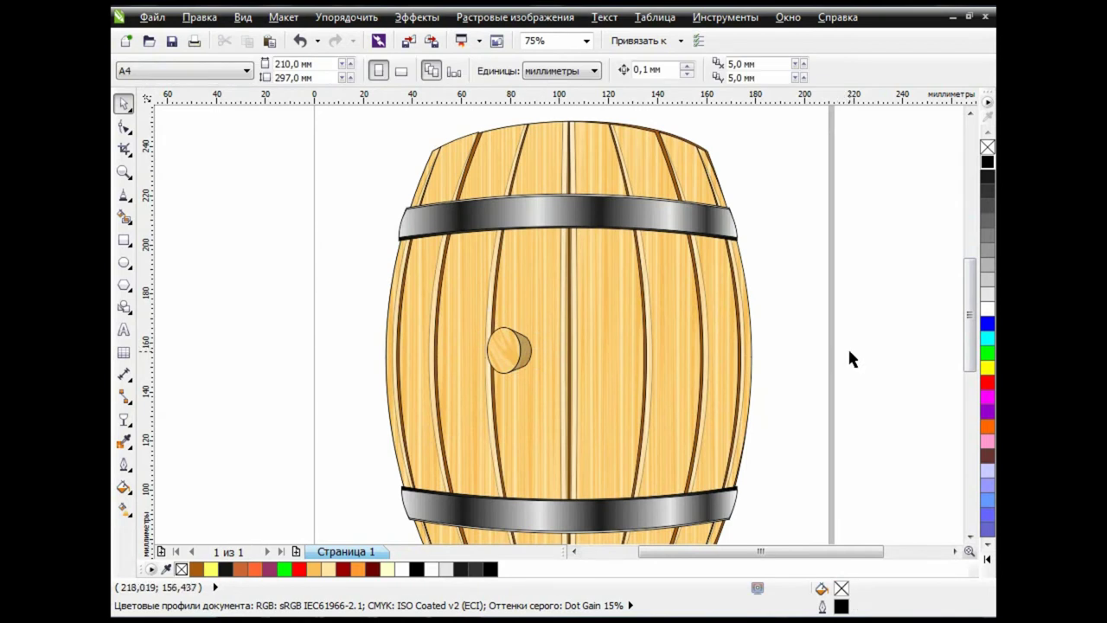
pyautogui.click(610, 330)
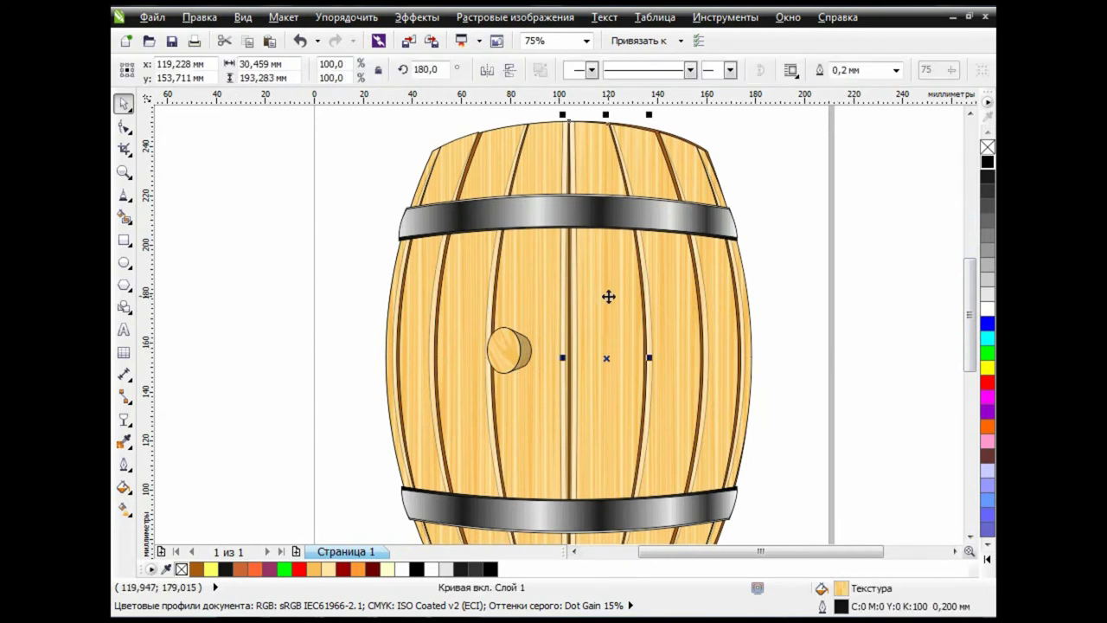
pyautogui.click(126, 511)
pyautogui.moveTo(605, 120); pyautogui.dragTo(606, 272)
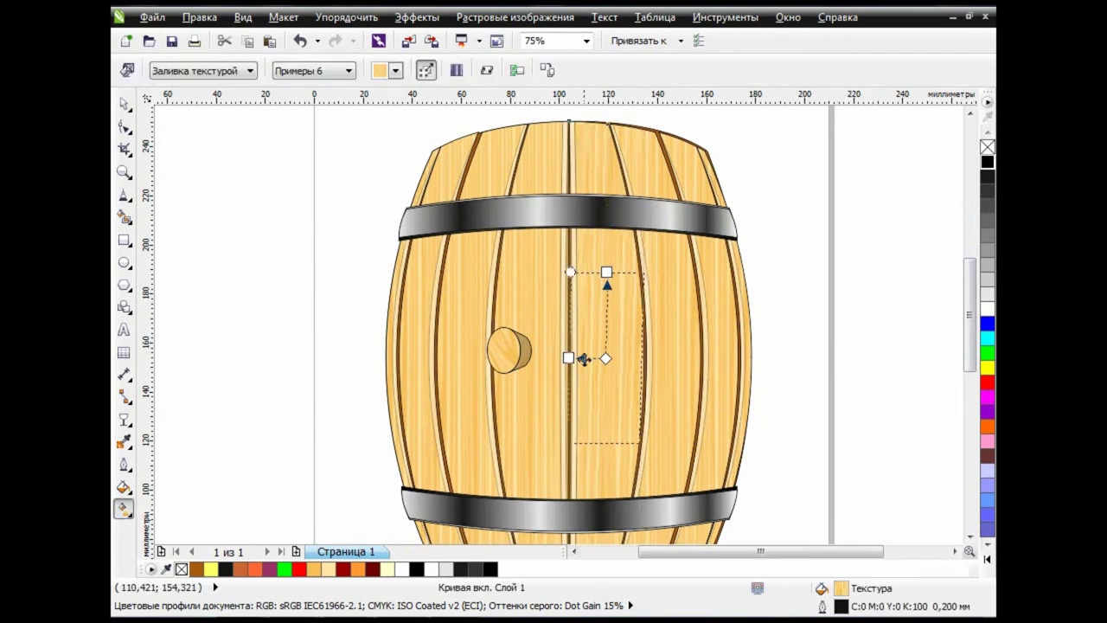
pyautogui.moveTo(569, 357); pyautogui.dragTo(468, 357)
pyautogui.click(846, 368)
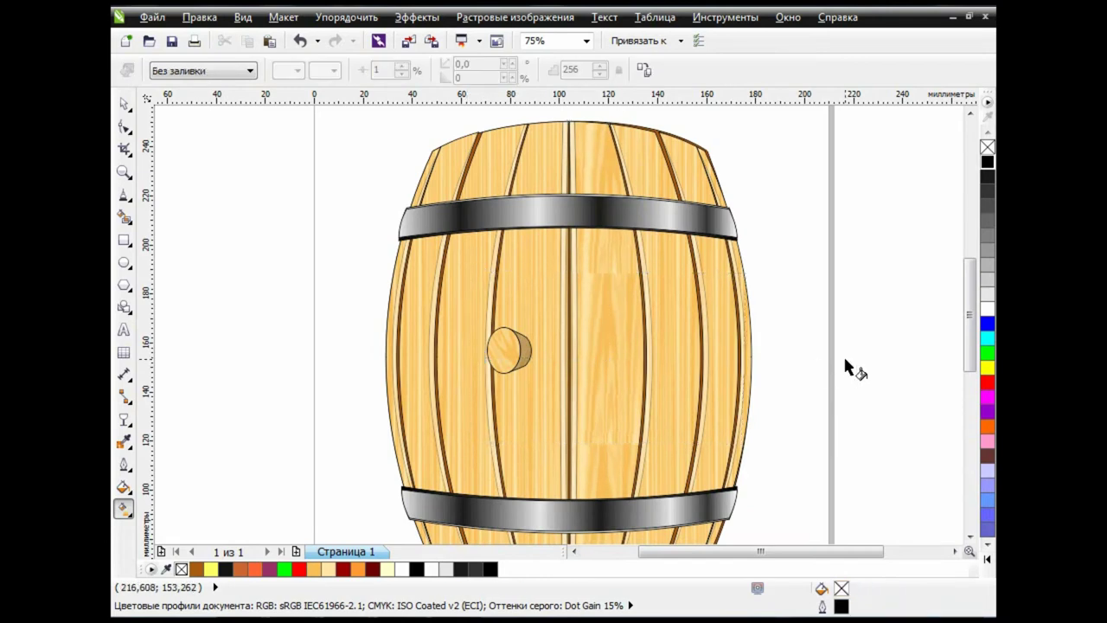
# Step: Stretch a neighbouring stave's wood texture up to the hoop
pyautogui.scroll(-2, 846, 367)
pyautogui.scroll(2, 701, 375)
pyautogui.click(618, 329)
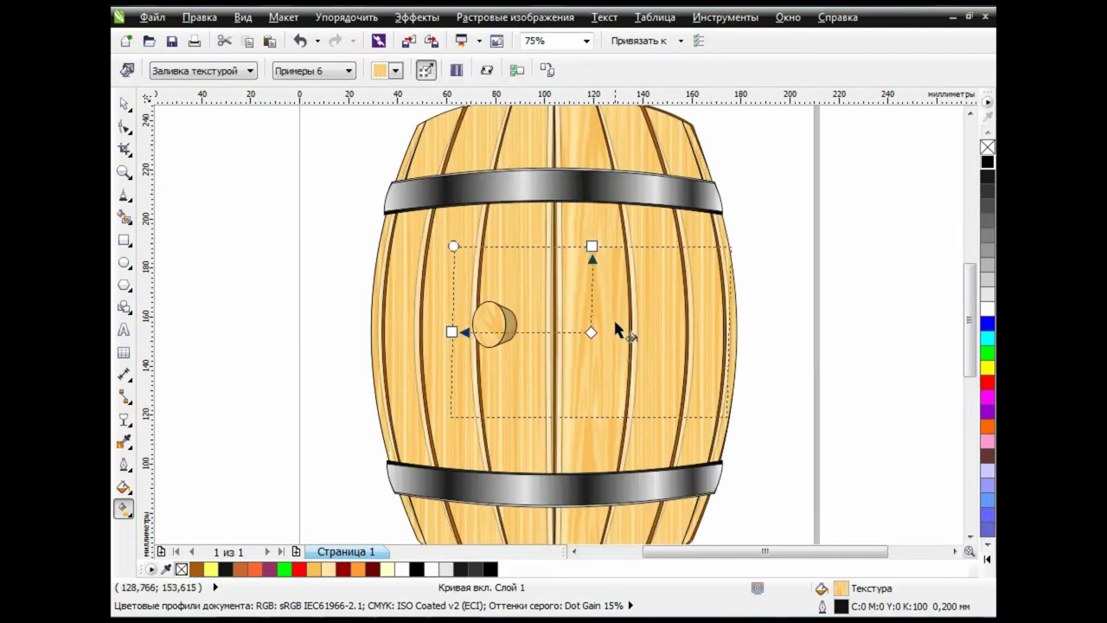
pyautogui.moveTo(594, 250); pyautogui.dragTo(591, 200)
pyautogui.click(780, 295)
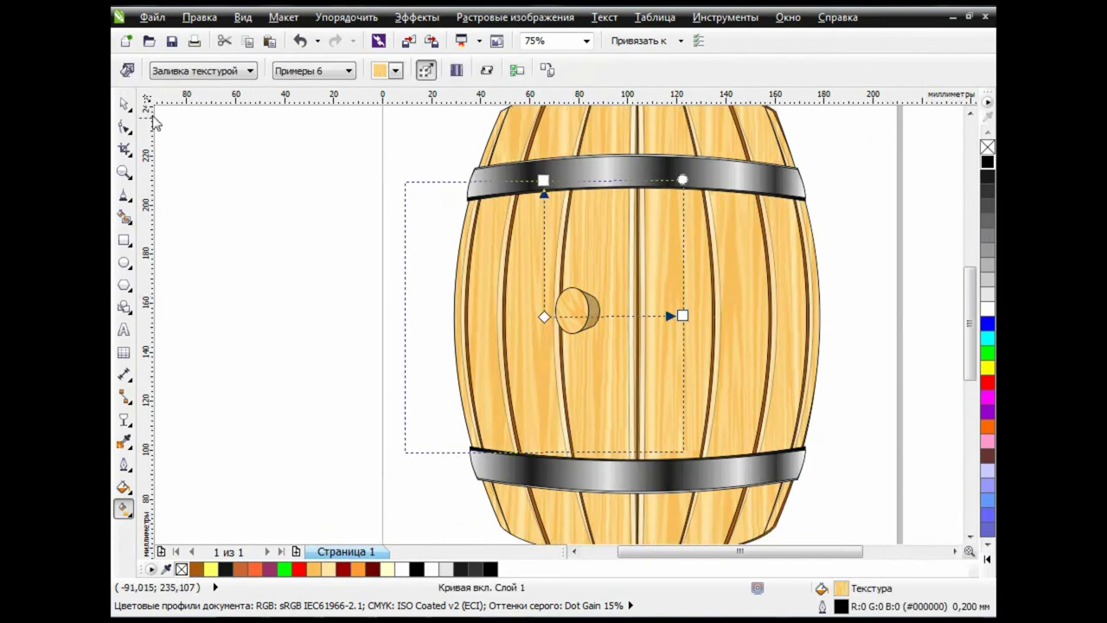
pyautogui.press('space')
pyautogui.click(393, 284)
# Step: Try moving the top hoop up and right, then undo the move
pyautogui.moveTo(969, 374); pyautogui.dragTo(965, 358)
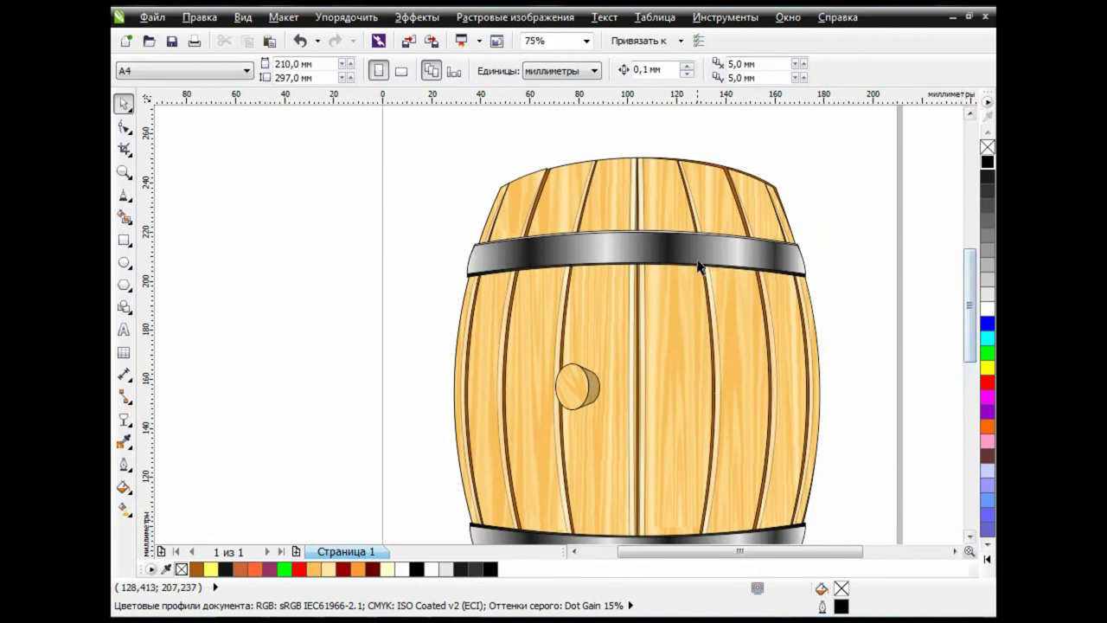
pyautogui.moveTo(700, 259); pyautogui.dragTo(773, 168)
pyautogui.click(299, 40)
pyautogui.click(341, 346)
pyautogui.moveTo(769, 551); pyautogui.dragTo(791, 551)
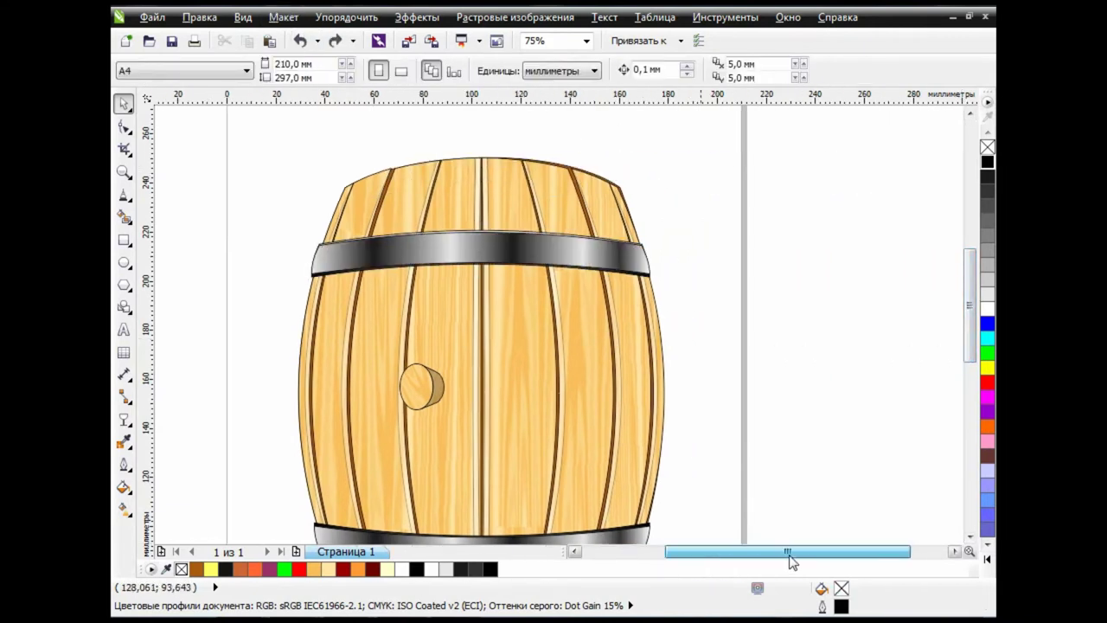
pyautogui.moveTo(968, 311); pyautogui.dragTo(967, 329)
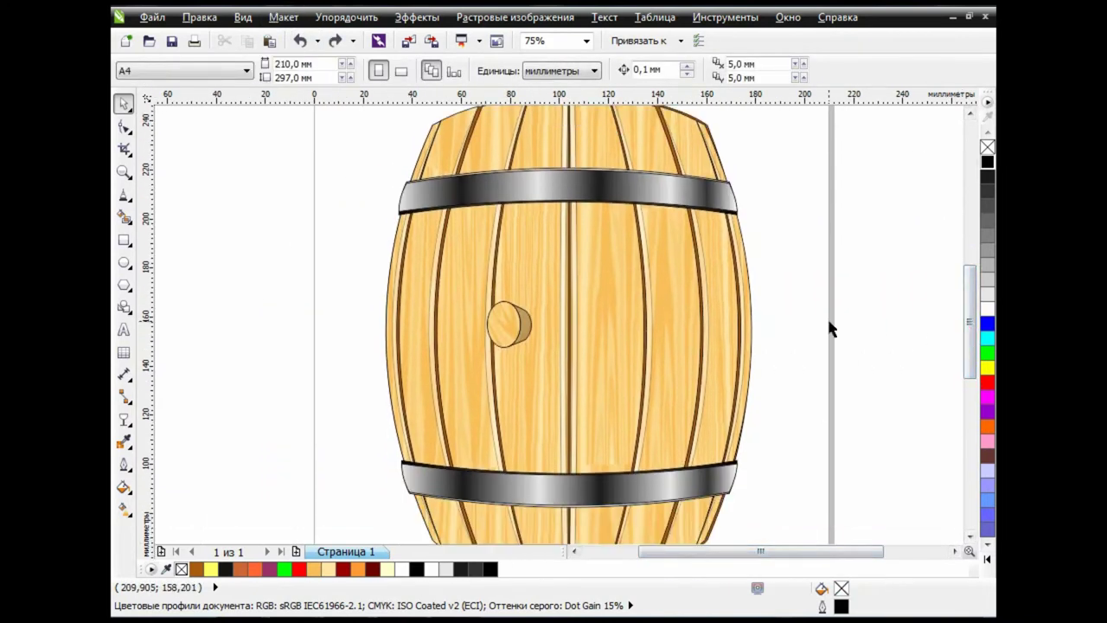
pyautogui.scroll(2, 519, 325)
# Step: Draw a closed freehand shadow at the bung's right edge, filled dark brown (R102 G51 B51)
pyautogui.click(124, 195)
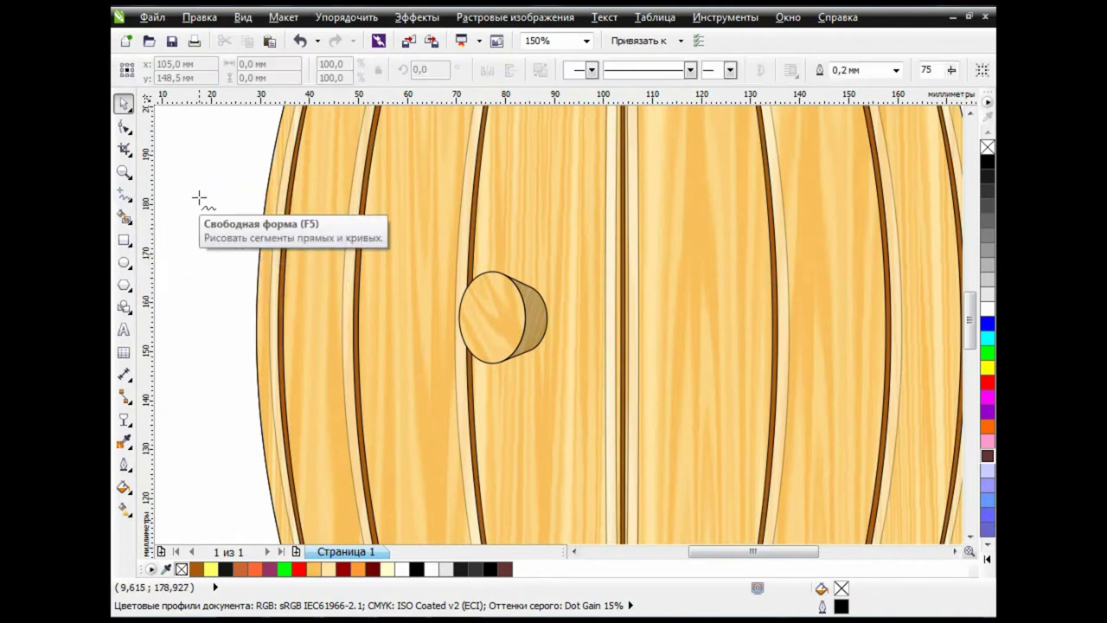
pyautogui.moveTo(941, 70); pyautogui.dragTo(913, 76)
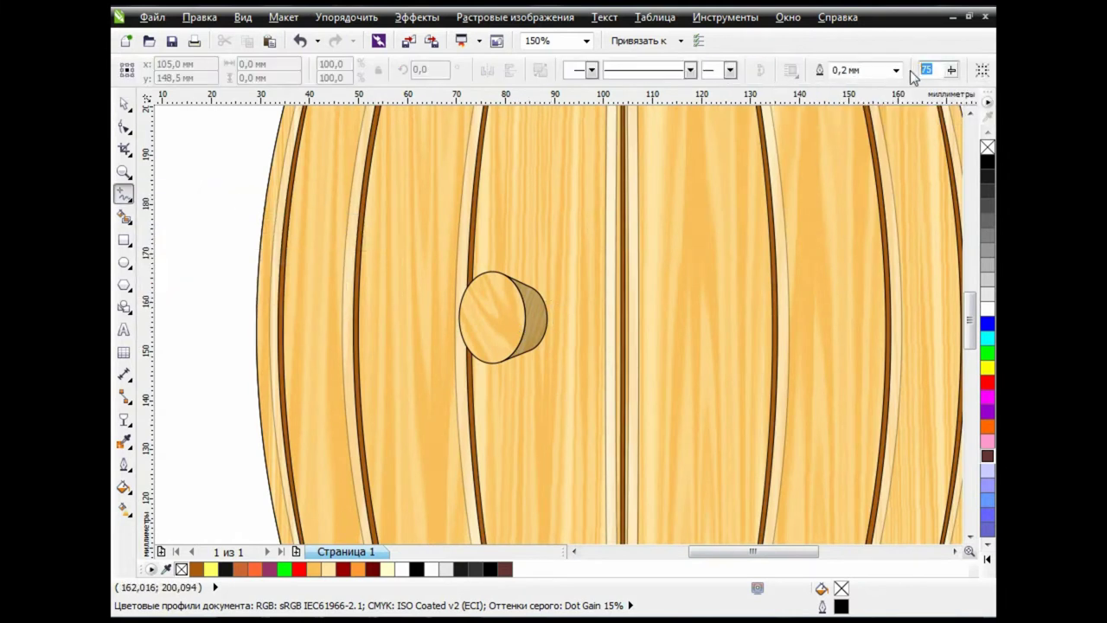
pyautogui.write('50')
pyautogui.click(524, 284)
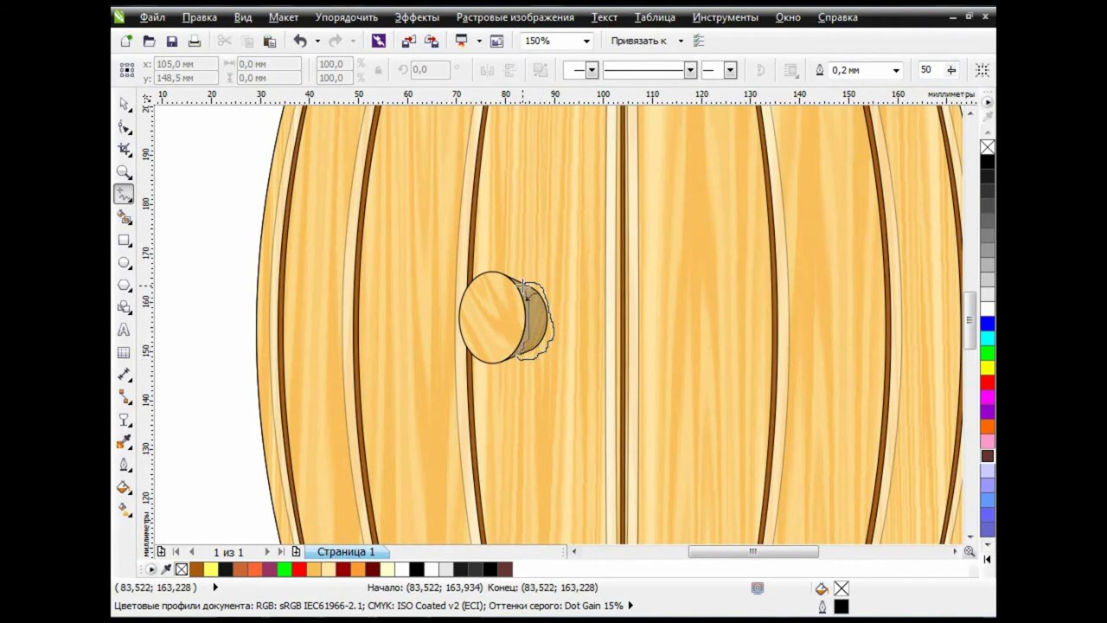
pyautogui.click(524, 283)
pyautogui.click(987, 456)
# Step: Bring the bung group in front of the shadow and zoom out
pyautogui.press('space')
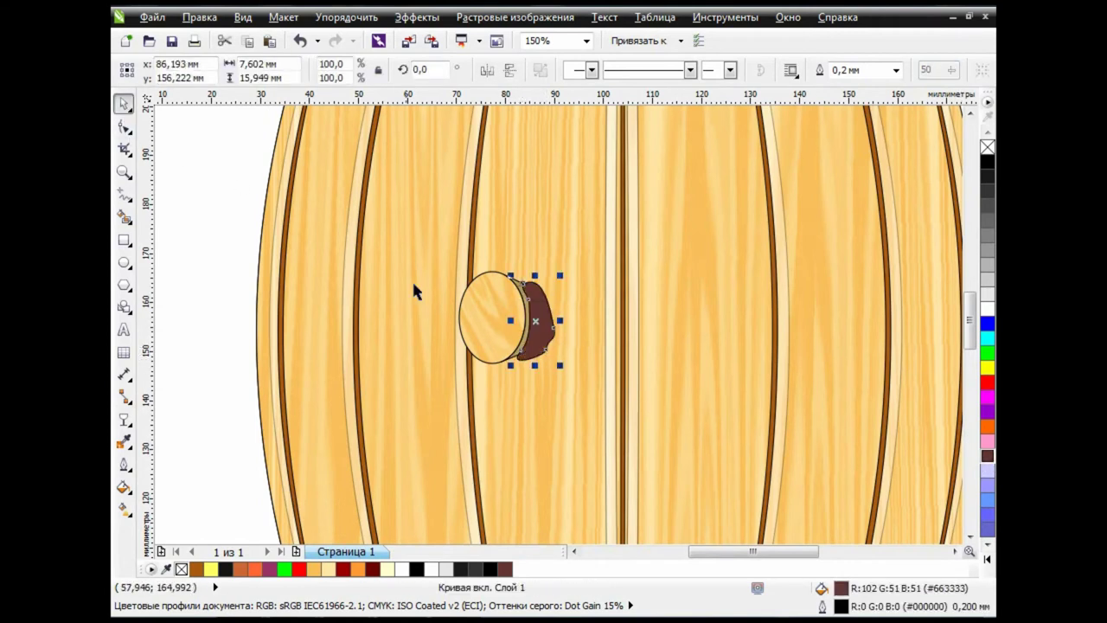
pyautogui.click(502, 346)
pyautogui.hotkey('shift', 'pageup')
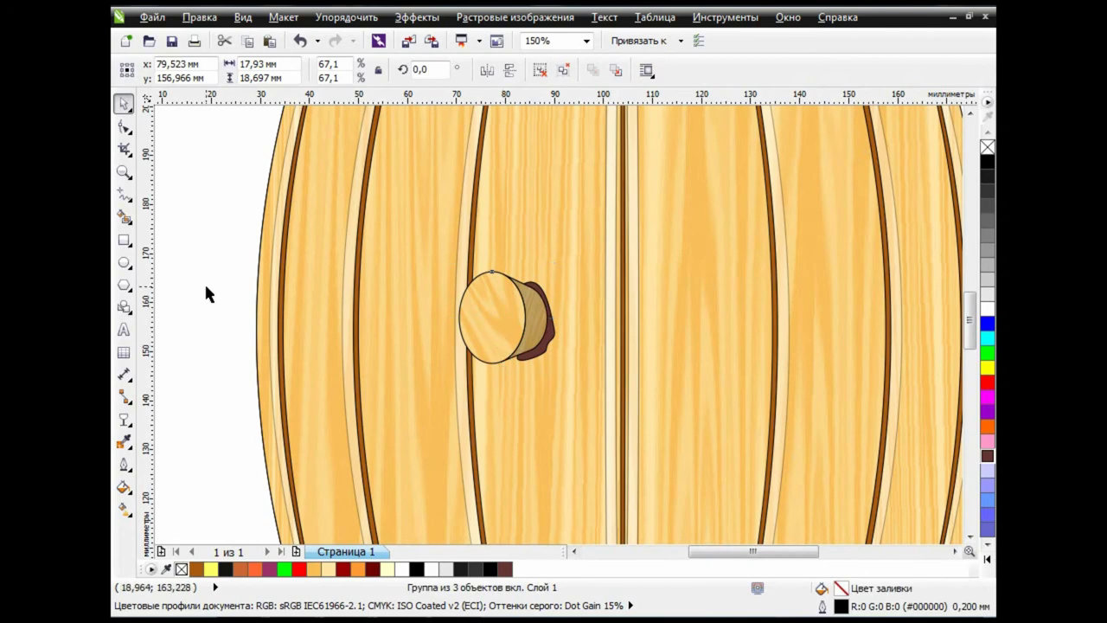
pyautogui.click(204, 282)
pyautogui.press('F3')
pyautogui.moveTo(692, 557); pyautogui.dragTo(657, 556)
# Step: Group all the barrel's pieces together
pyautogui.press('F3')
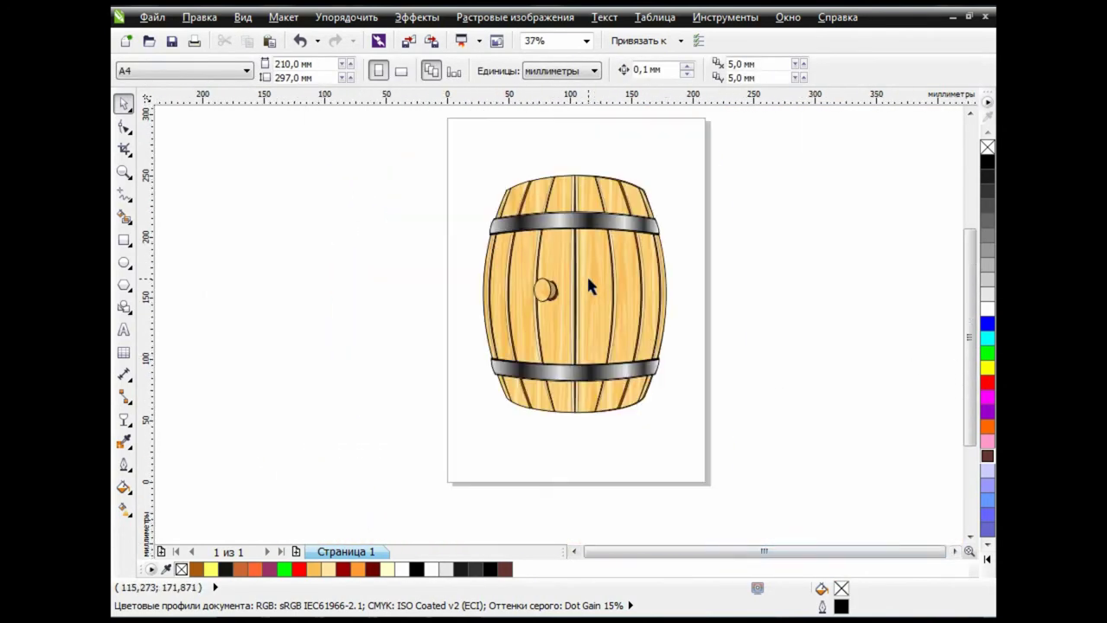
pyautogui.moveTo(445, 153)
pyautogui.mouseDown()
pyautogui.moveTo(736, 364)
pyautogui.moveTo(754, 468)
pyautogui.mouseUp()
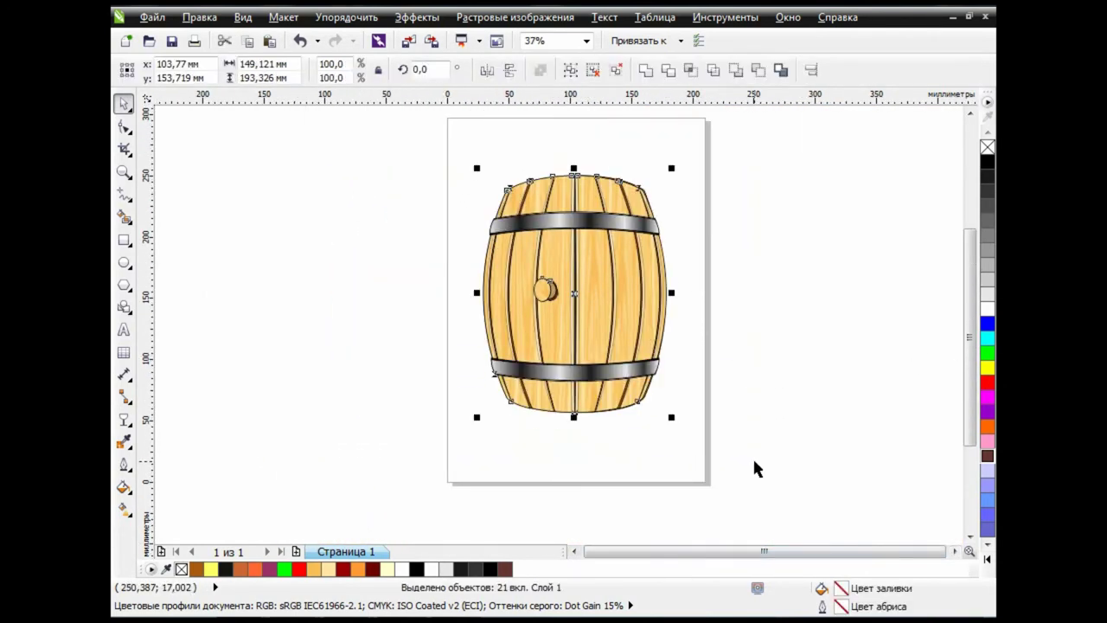
pyautogui.click(571, 73)
pyautogui.click(757, 329)
pyautogui.scroll(1, 579, 286)
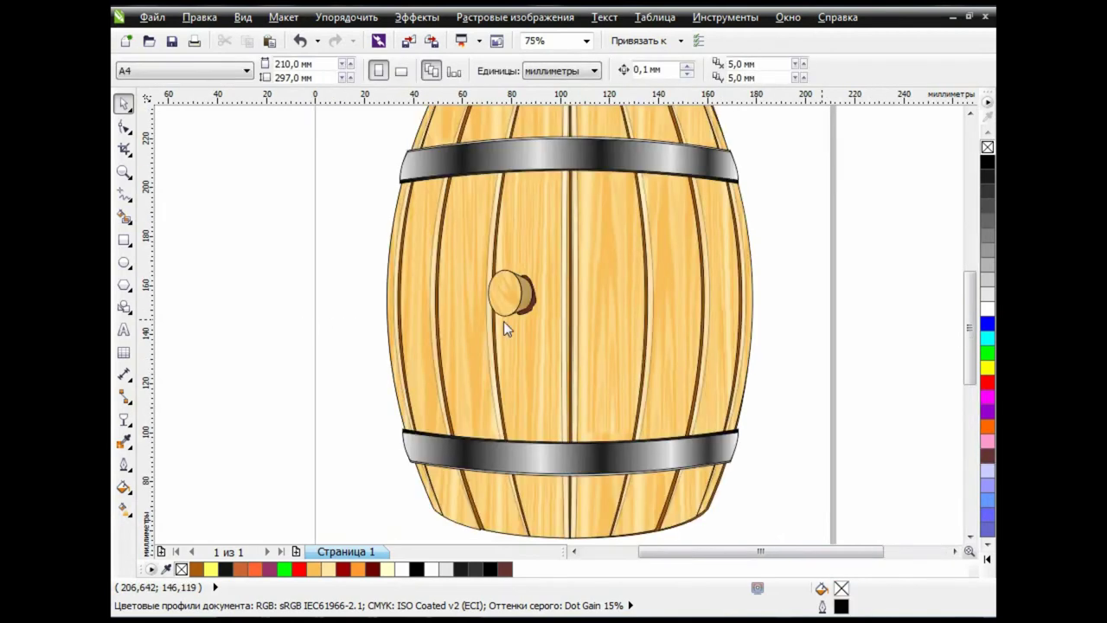
# Step: Paste a copy of the bung's round face over it and fill it black
pyautogui.click(507, 298)
pyautogui.press('Escape')
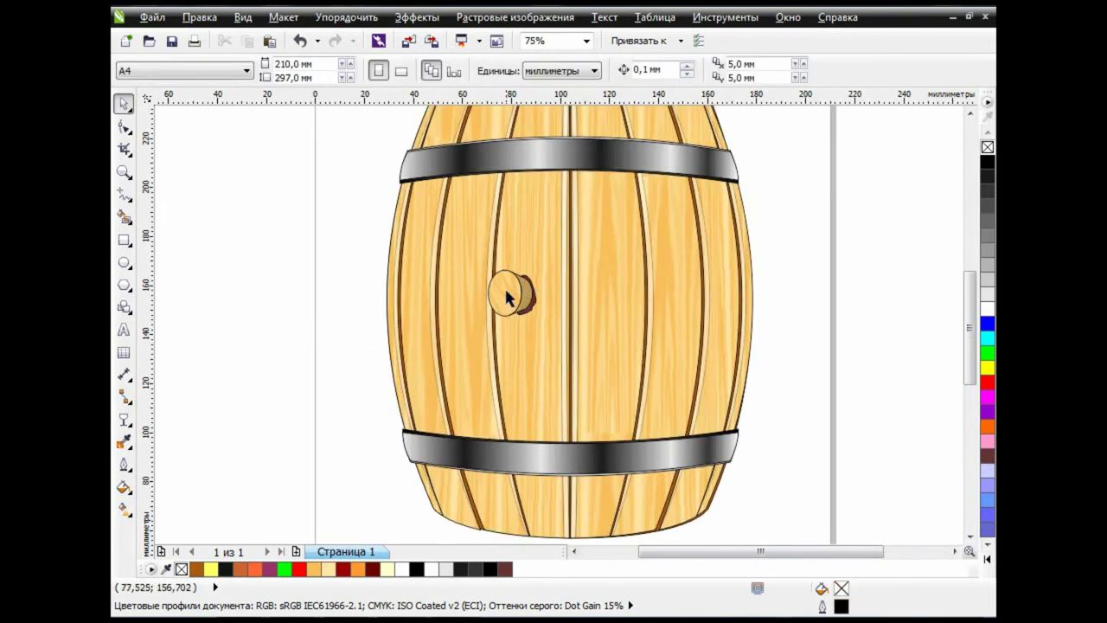
pyautogui.click(507, 297)
pyautogui.scroll(1, 507, 294)
pyautogui.click(248, 41)
pyautogui.click(270, 41)
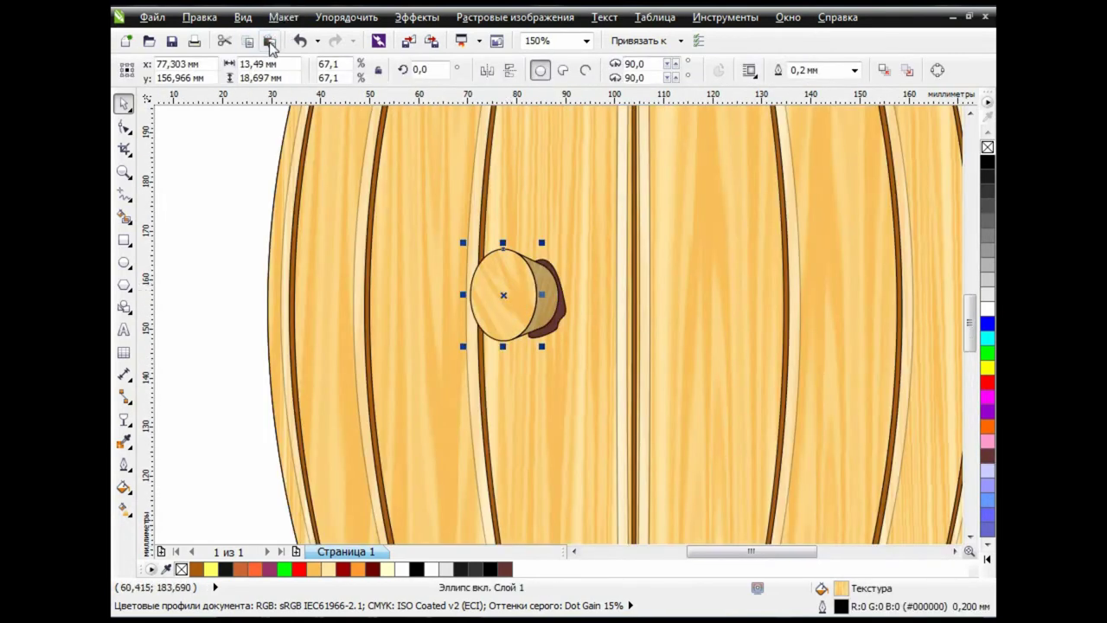
pyautogui.moveTo(510, 286)
pyautogui.mouseDown()
pyautogui.moveTo(481, 236)
pyautogui.moveTo(471, 285)
pyautogui.mouseUp()
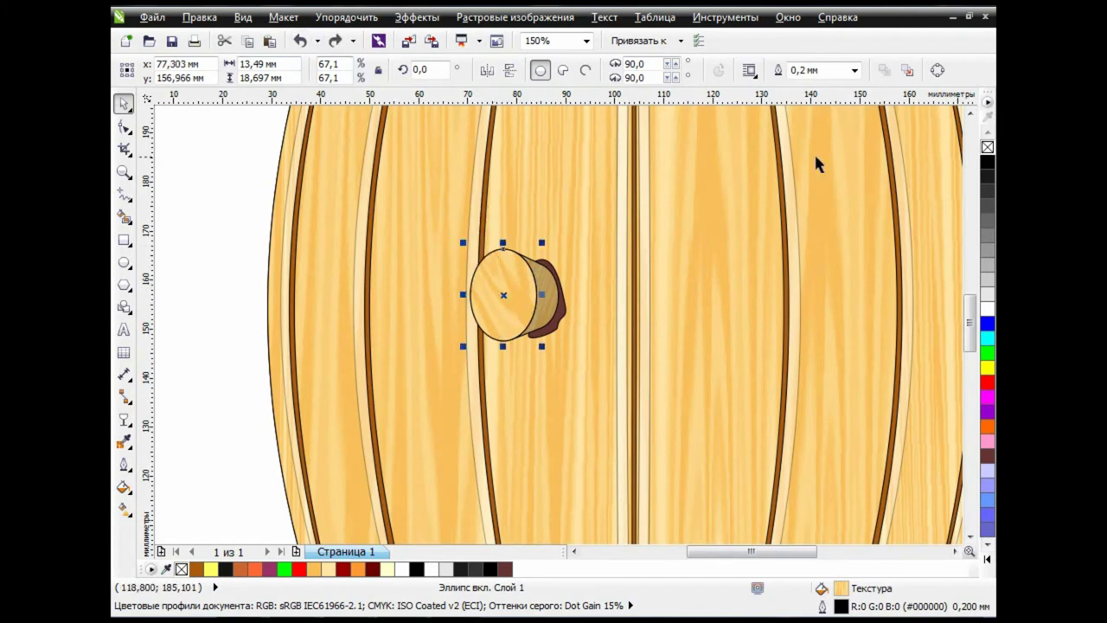
pyautogui.click(988, 161)
# Step: Give the black face copy uniform transparency and select all five bung pieces
pyautogui.click(122, 444)
pyautogui.click(198, 531)
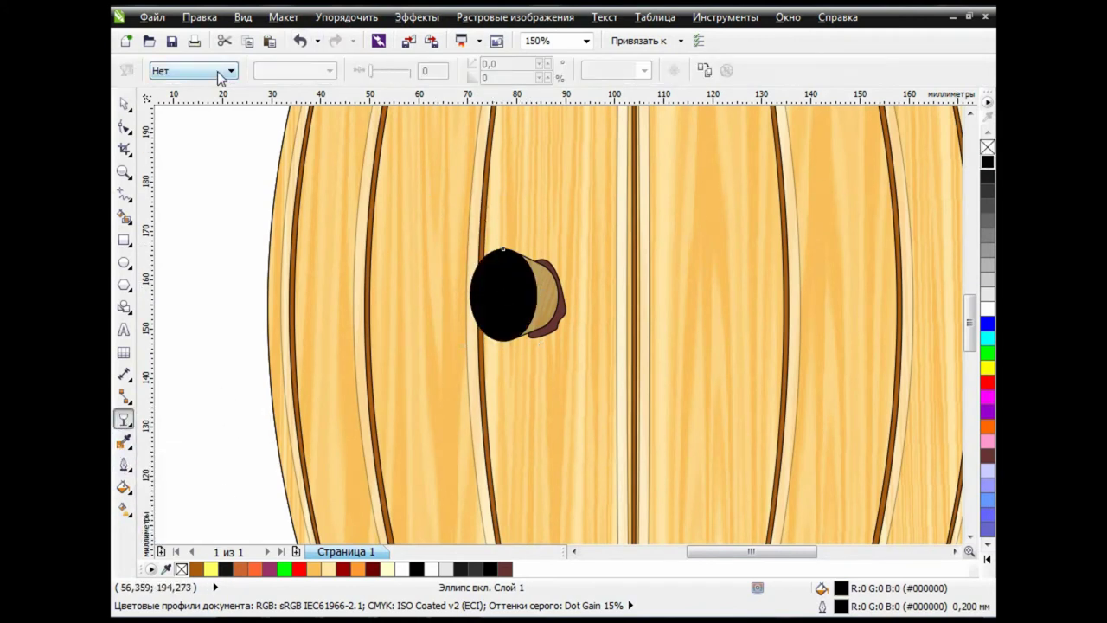
pyautogui.click(221, 70)
pyautogui.click(186, 97)
pyautogui.click(399, 71)
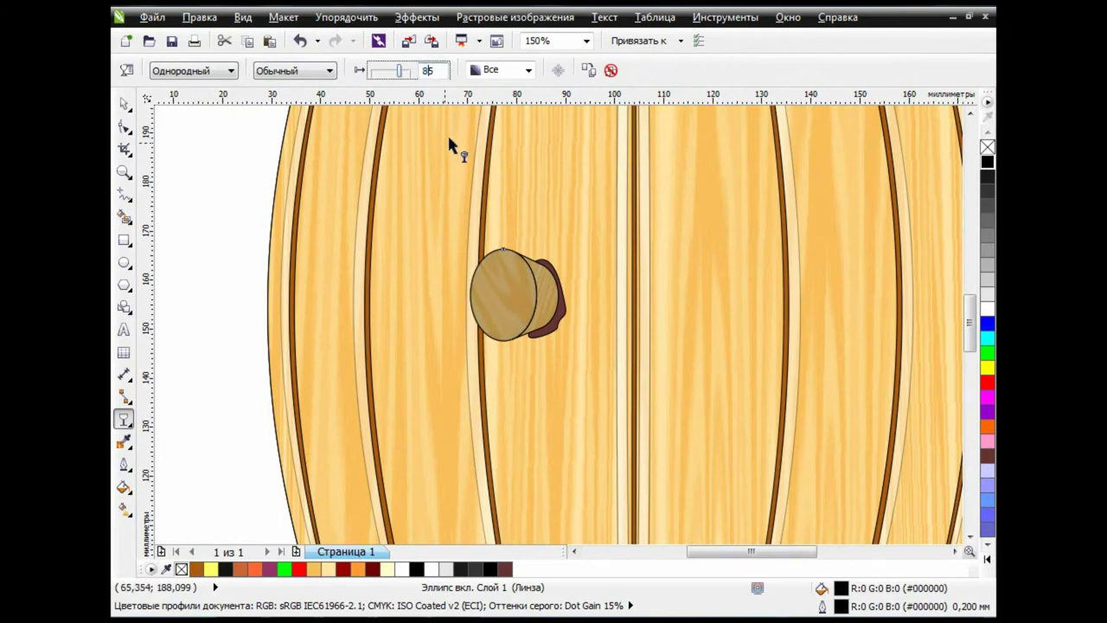
pyautogui.click(124, 103)
pyautogui.moveTo(240, 178); pyautogui.dragTo(584, 398)
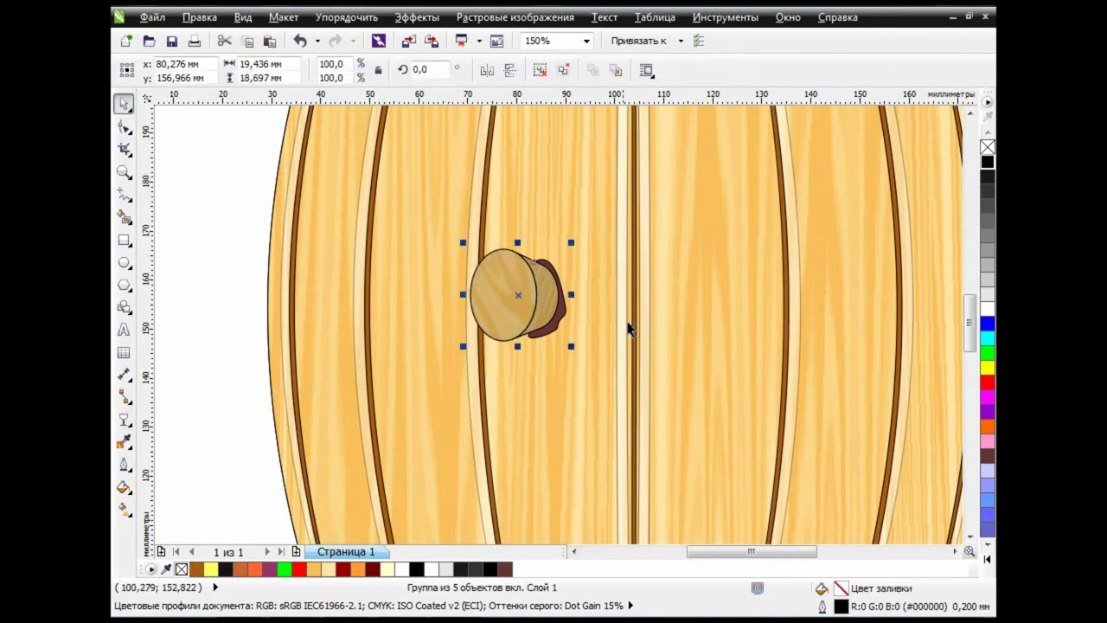
pyautogui.scroll(-2, 628, 321)
pyautogui.click(915, 365)
pyautogui.hscroll(2, 625, 340)
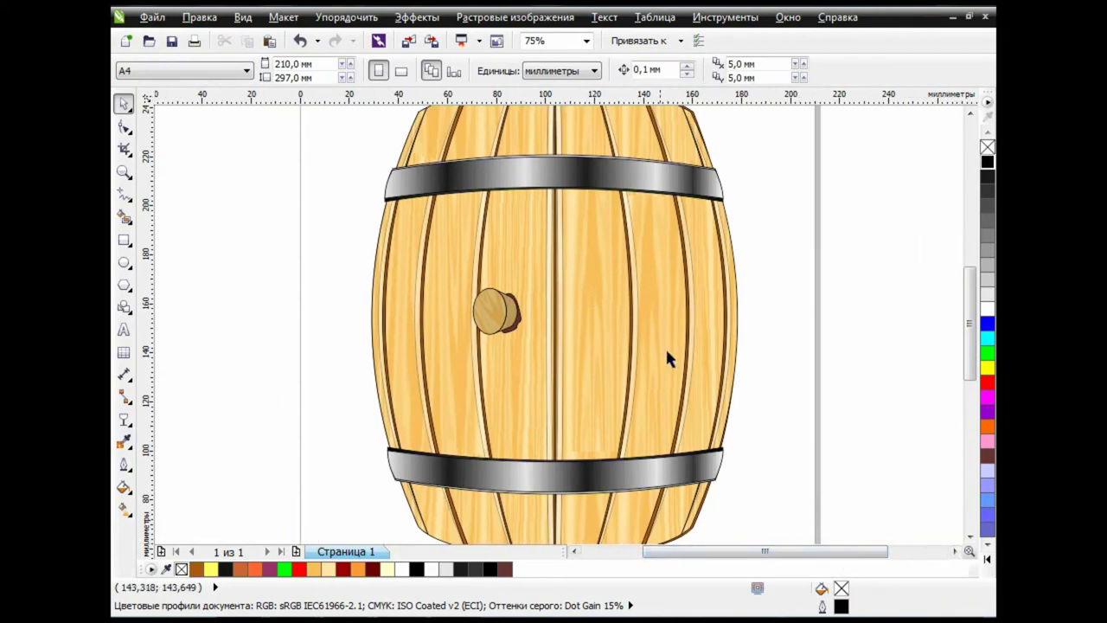
# Step: Select the whole barrel, then clear the selection
pyautogui.scroll(-2, 775, 287)
pyautogui.moveTo(549, 175); pyautogui.dragTo(803, 436)
pyautogui.click(572, 73)
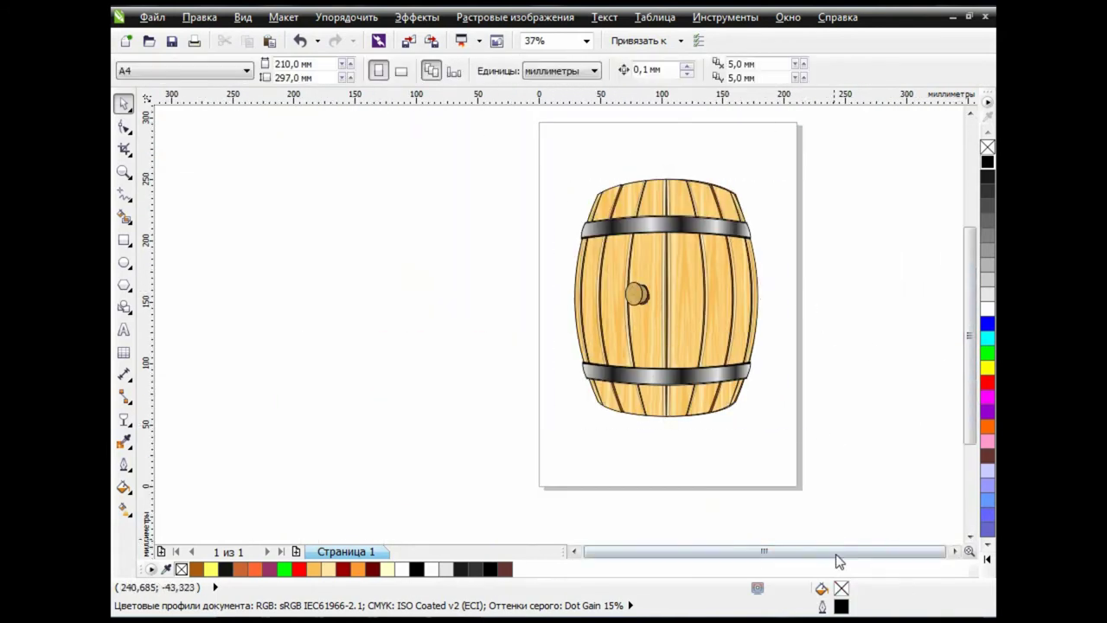
pyautogui.click(955, 551)
# Step: Click out a polyline leaf outline's left lobe and top lobe beside the barrel
pyautogui.click(129, 200)
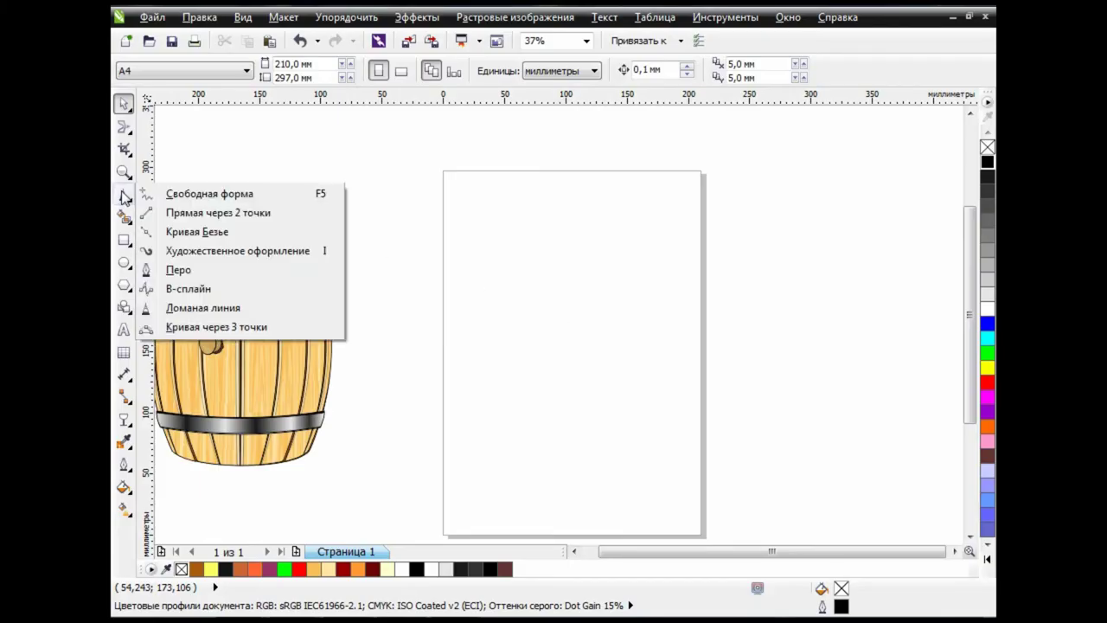
pyautogui.click(260, 310)
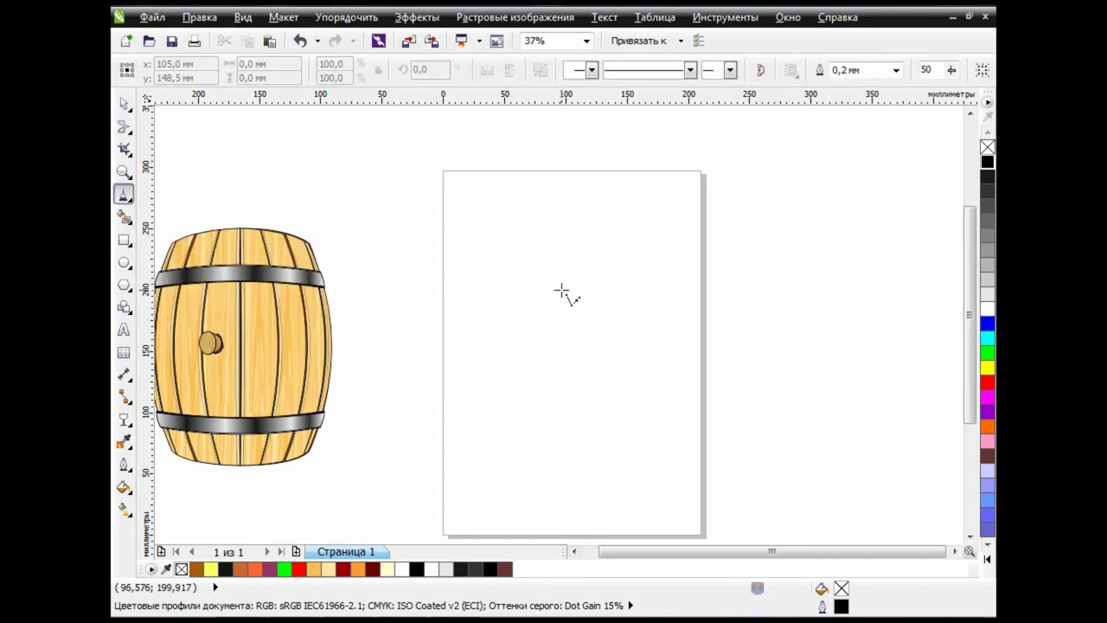
pyautogui.click(562, 289)
pyautogui.click(497, 310)
pyautogui.click(461, 265)
pyautogui.click(472, 195)
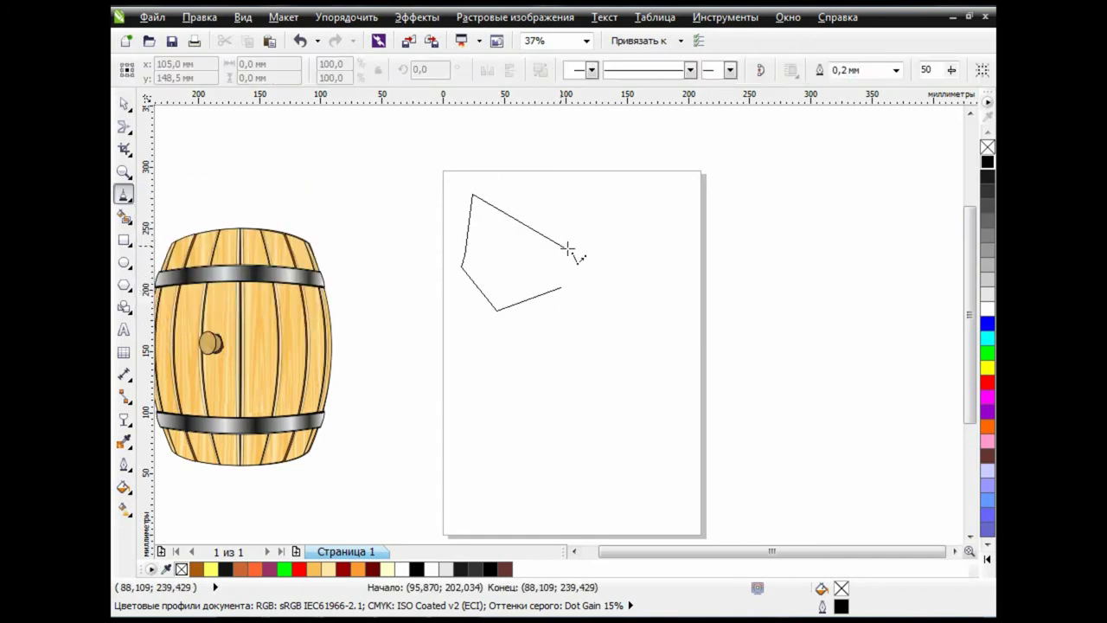
pyautogui.click(556, 230)
pyautogui.click(514, 172)
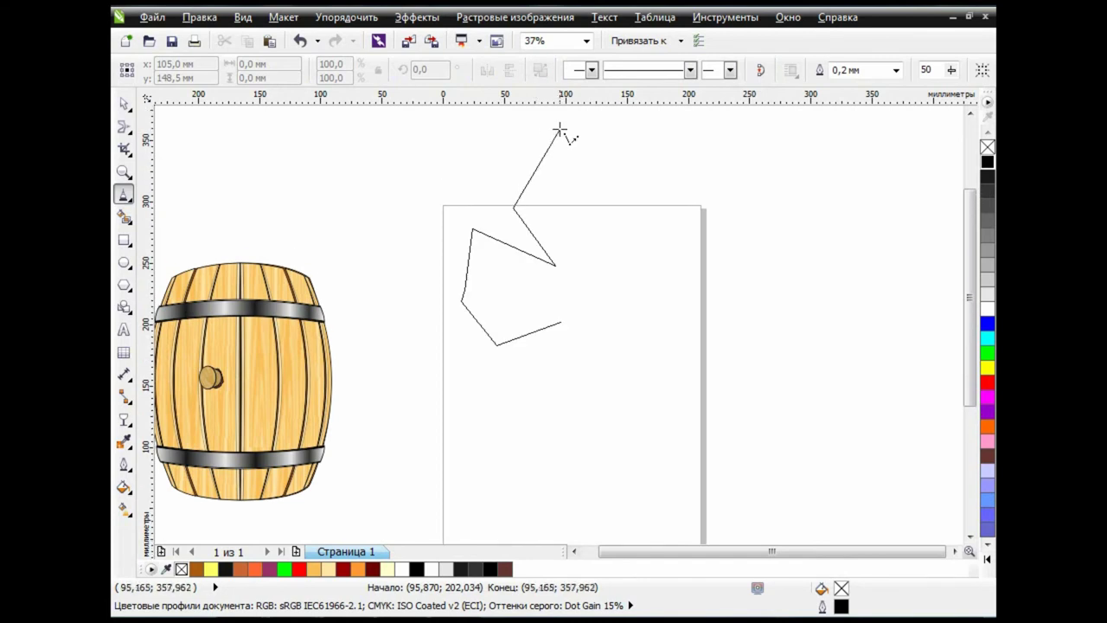
pyautogui.click(563, 124)
pyautogui.click(619, 203)
pyautogui.click(591, 264)
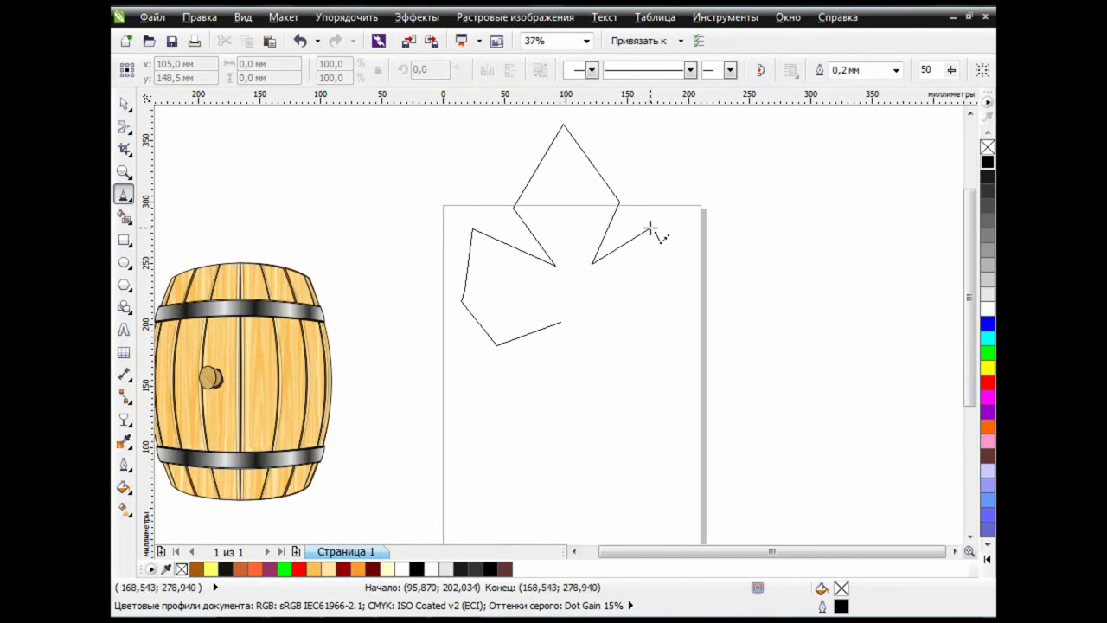
# Step: Trace the right lobe and narrow stem, closing the 16-node leaf outline
pyautogui.click(651, 228)
pyautogui.click(675, 291)
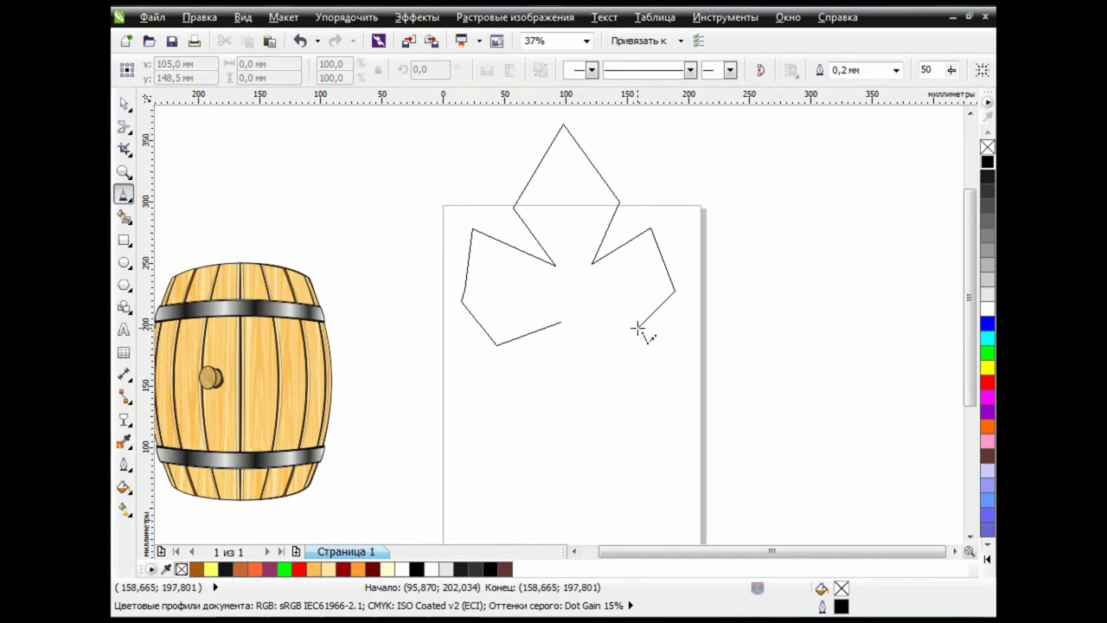
pyautogui.click(630, 342)
pyautogui.click(572, 322)
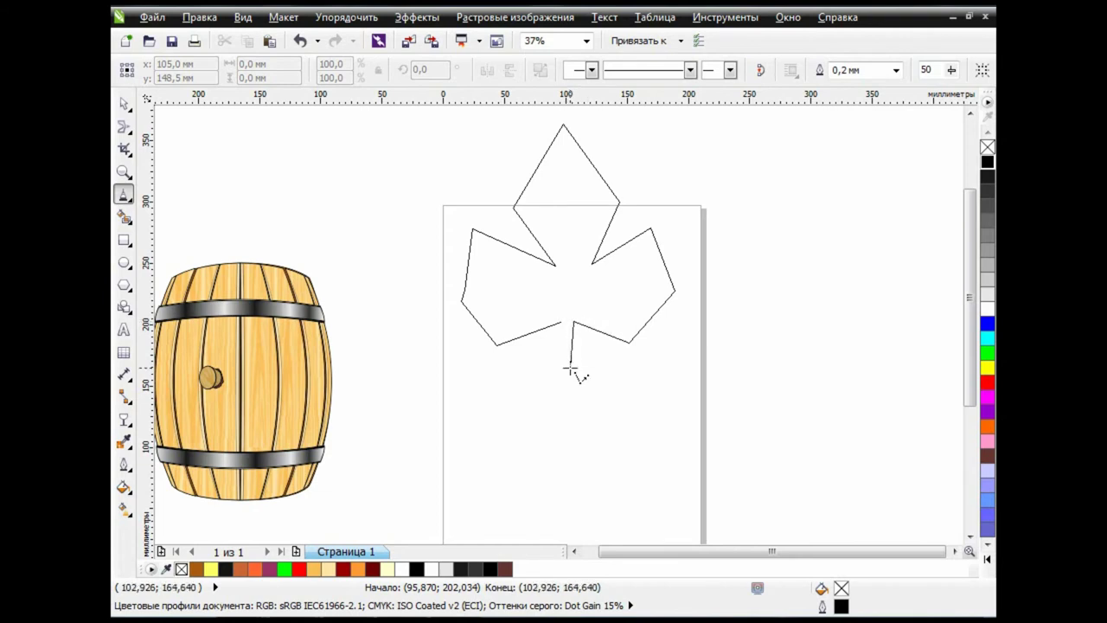
pyautogui.click(572, 370)
pyautogui.click(561, 321)
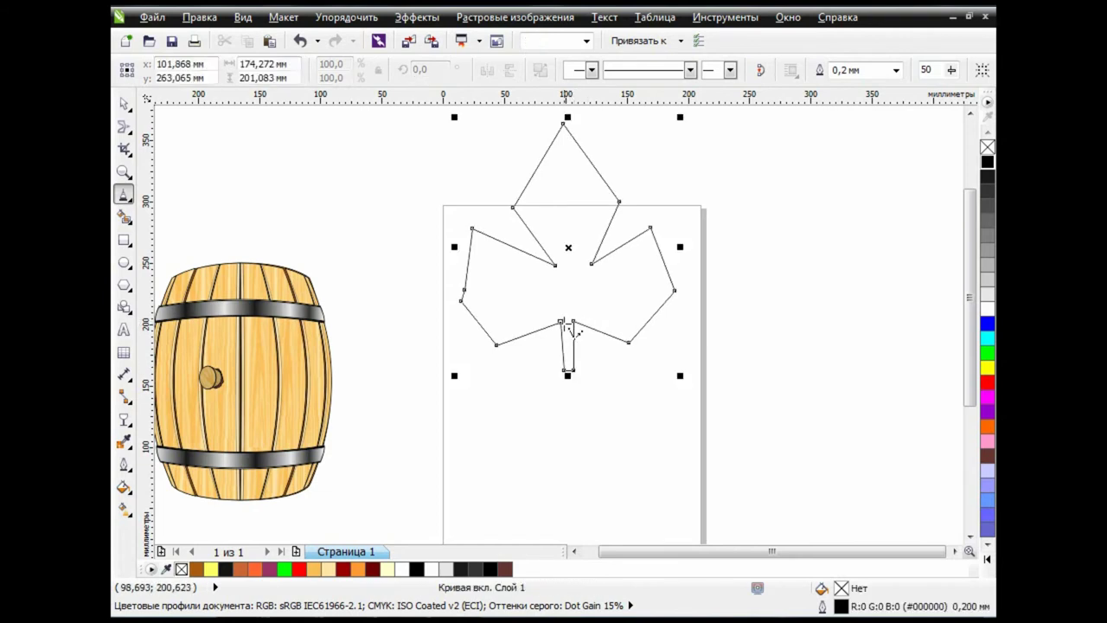
pyautogui.click(126, 127)
pyautogui.click(164, 115)
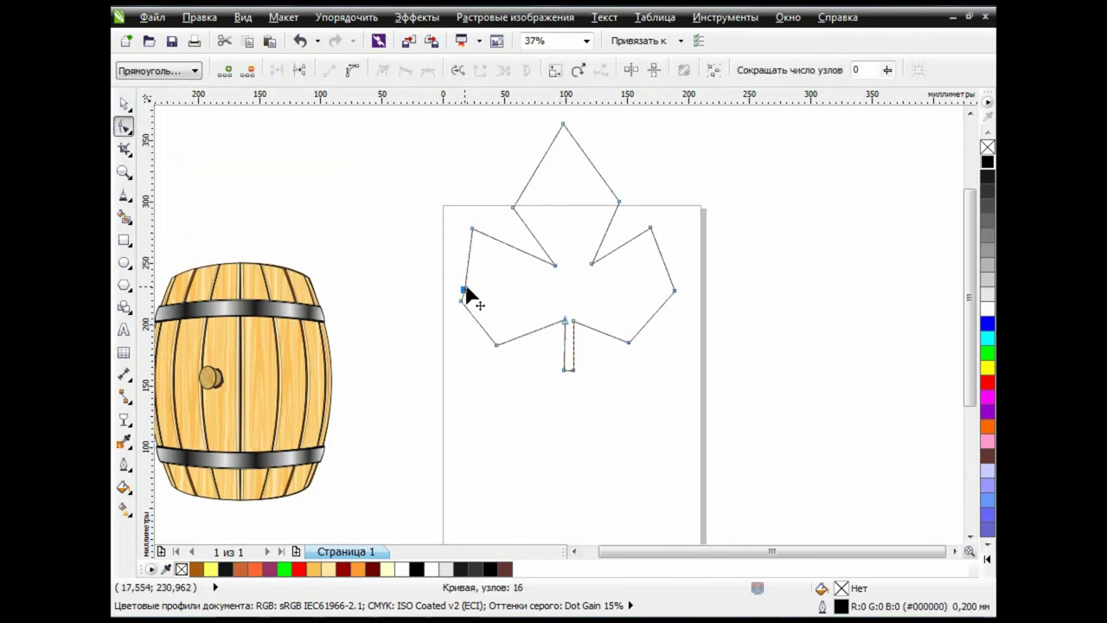
# Step: Nudge a left-side node, then smudge the upper leaf edges into wavy serrations
pyautogui.click(538, 367)
pyautogui.moveTo(555, 265); pyautogui.dragTo(543, 261)
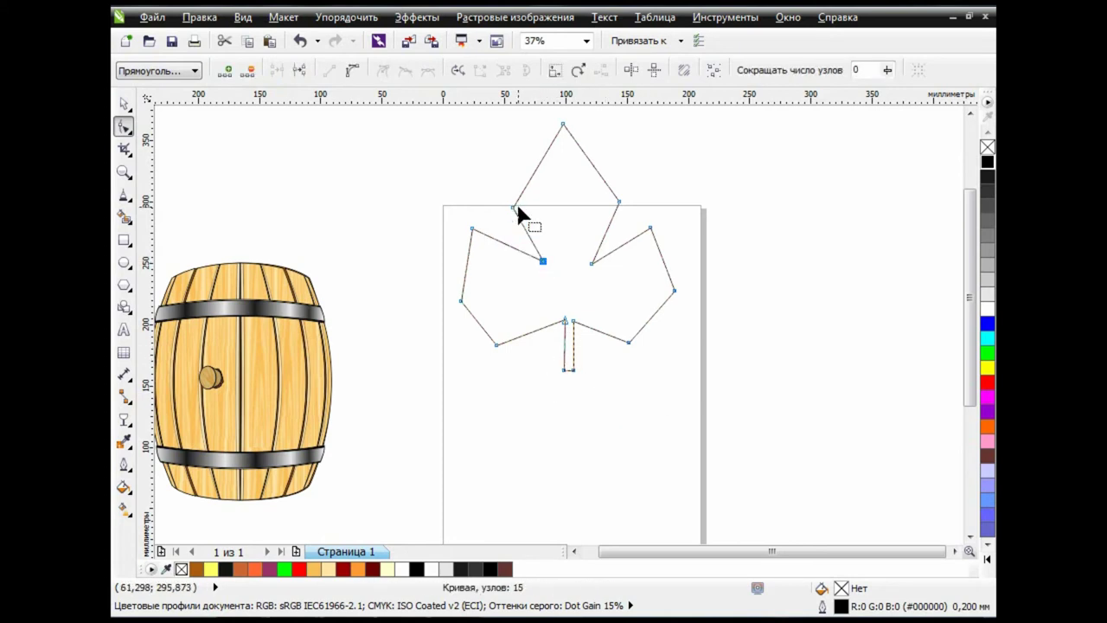
pyautogui.click(128, 151)
pyautogui.click(125, 128)
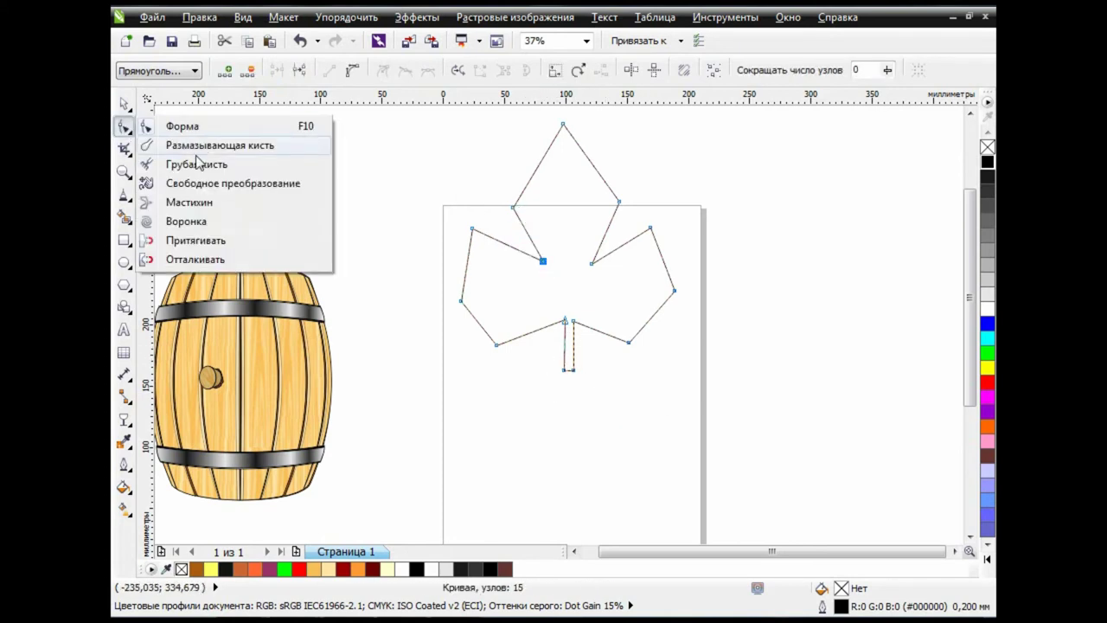
pyautogui.click(209, 202)
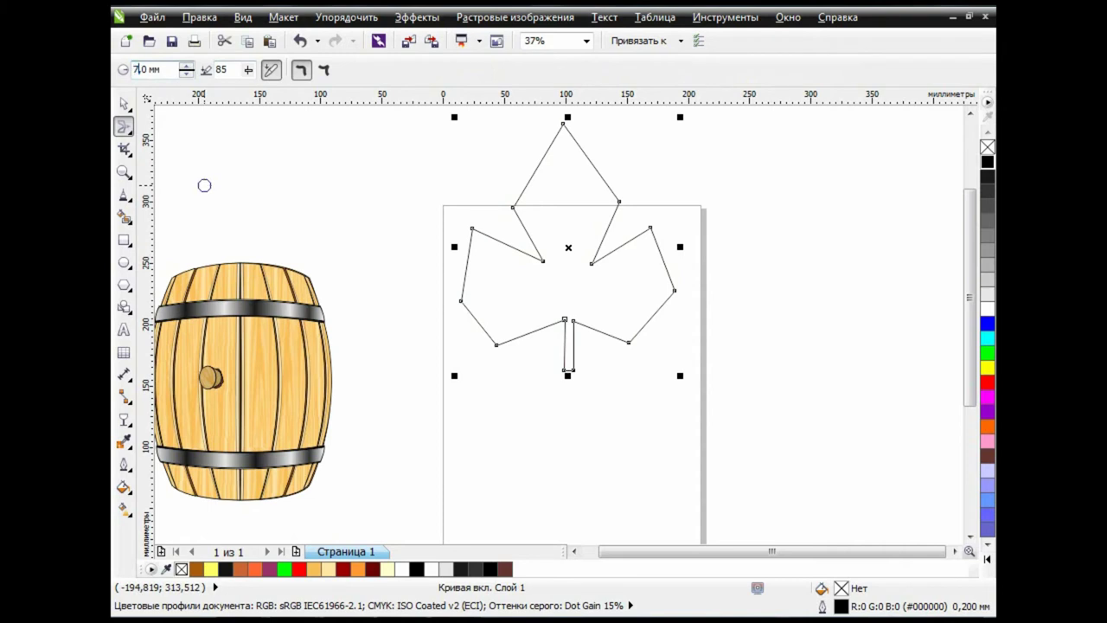
pyautogui.moveTo(573, 132); pyautogui.dragTo(614, 194)
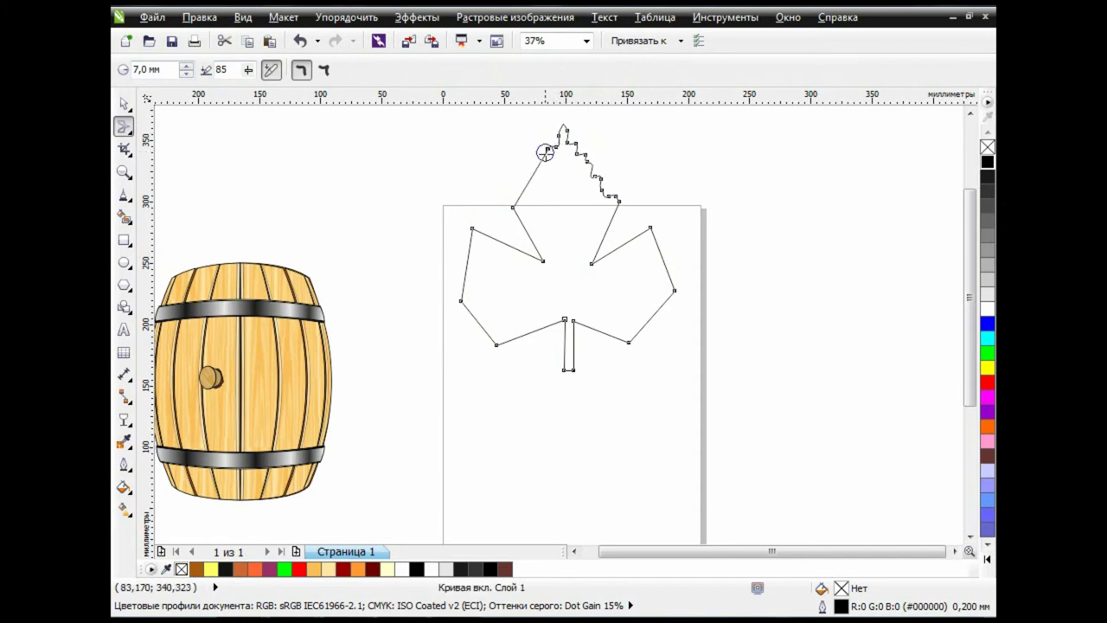
pyautogui.moveTo(545, 152)
pyautogui.mouseDown()
pyautogui.moveTo(519, 222)
pyautogui.moveTo(549, 254)
pyautogui.moveTo(600, 242)
pyautogui.moveTo(613, 193)
pyautogui.mouseUp()
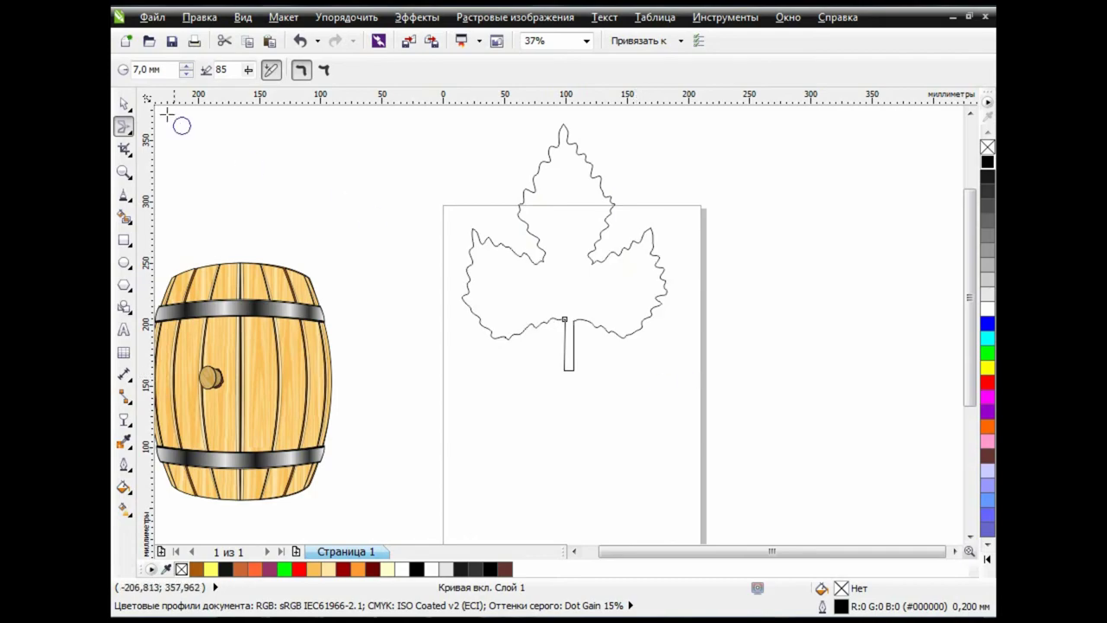
pyautogui.click(124, 104)
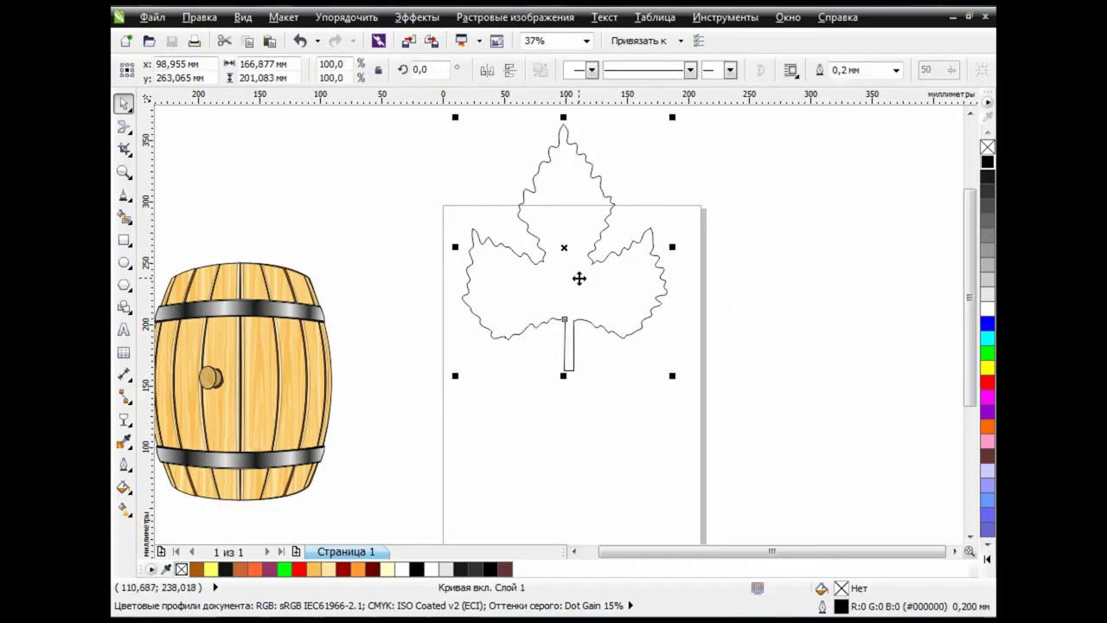
# Step: Set the leaf's fountain fill to a Radial, Custom multi-colour gradient
pyautogui.click(124, 487)
pyautogui.click(199, 390)
pyautogui.click(491, 173)
pyautogui.click(441, 197)
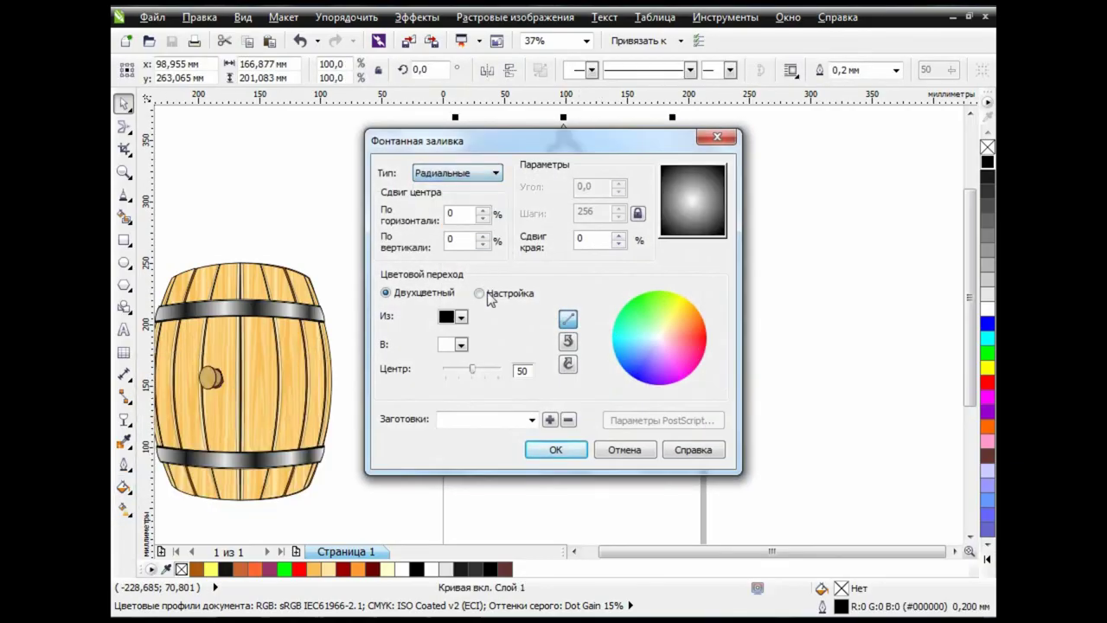
pyautogui.click(479, 293)
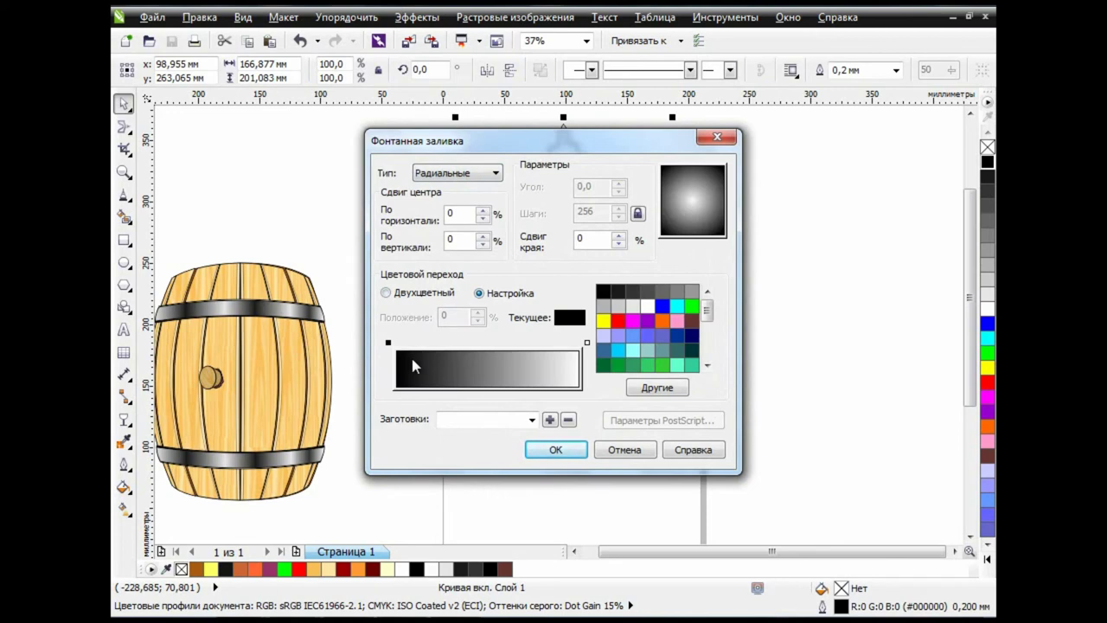
# Step: Set the gradient's outer end colour to green using RGB values (red 135, blue 50)
pyautogui.click(588, 343)
pyautogui.click(657, 387)
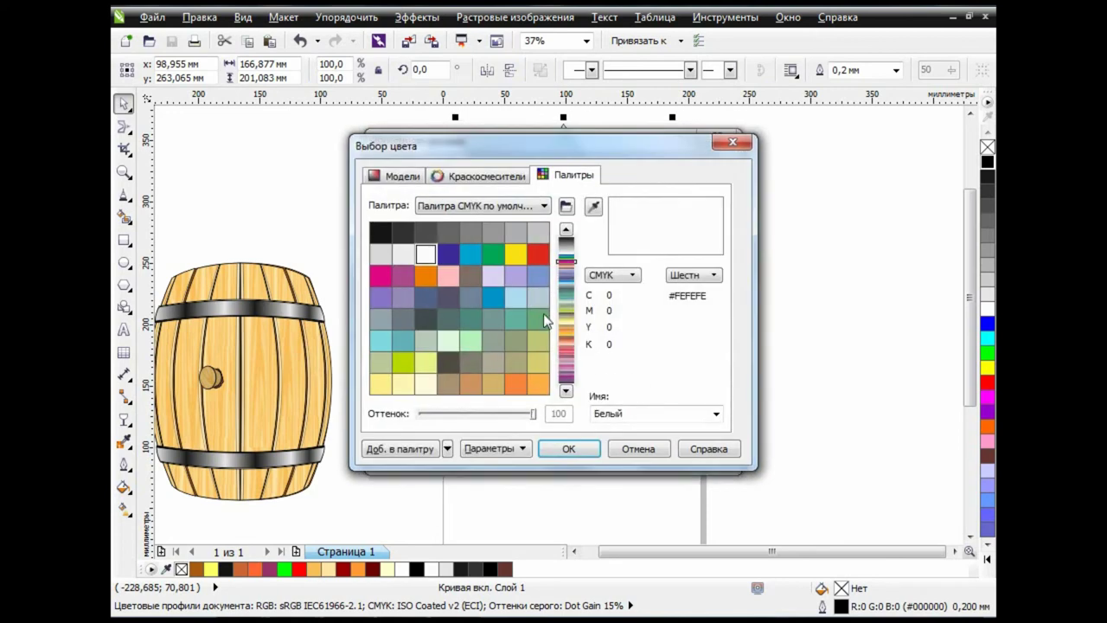
pyautogui.click(398, 175)
pyautogui.click(567, 205)
pyautogui.click(511, 237)
pyautogui.moveTo(629, 300); pyautogui.dragTo(586, 303)
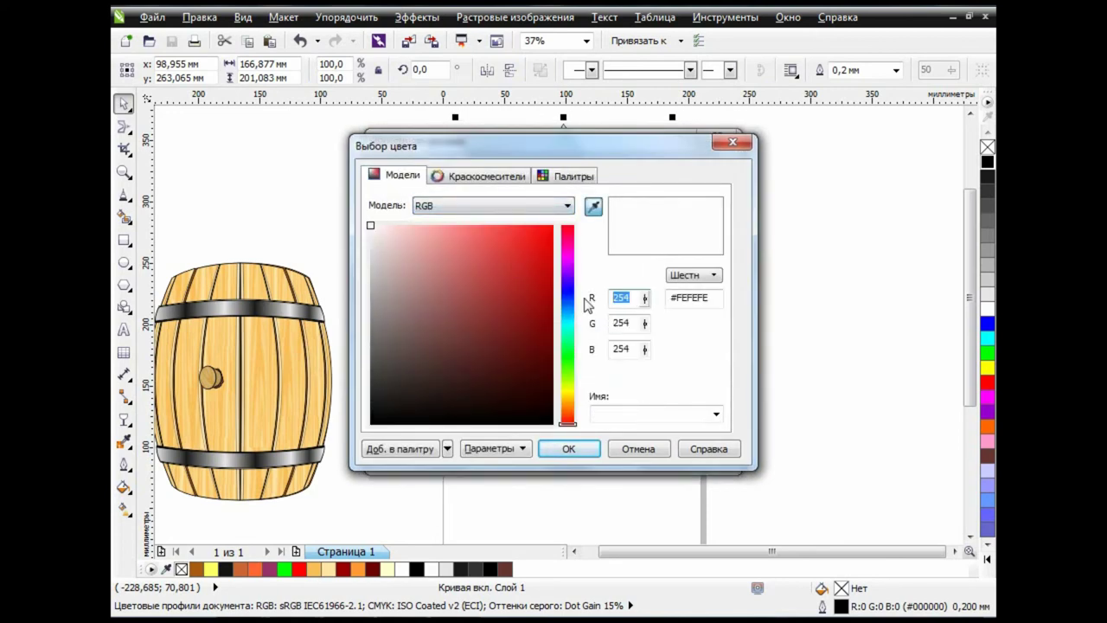
pyautogui.press('Tab')
pyautogui.write('170')
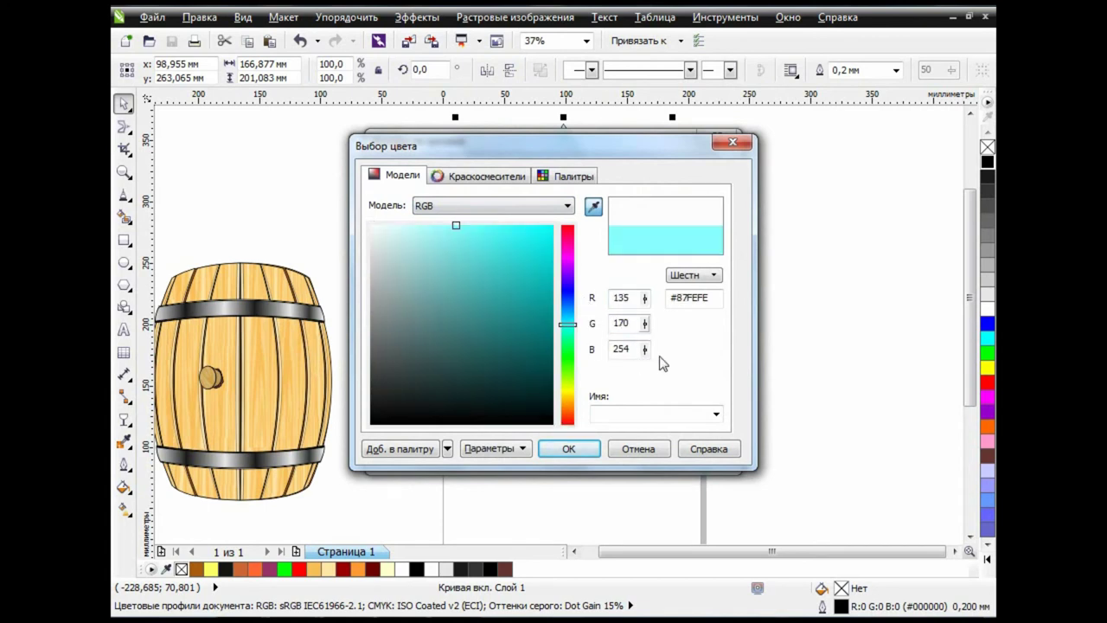
pyautogui.press('Tab')
pyautogui.write('50')
pyautogui.press('Tab')
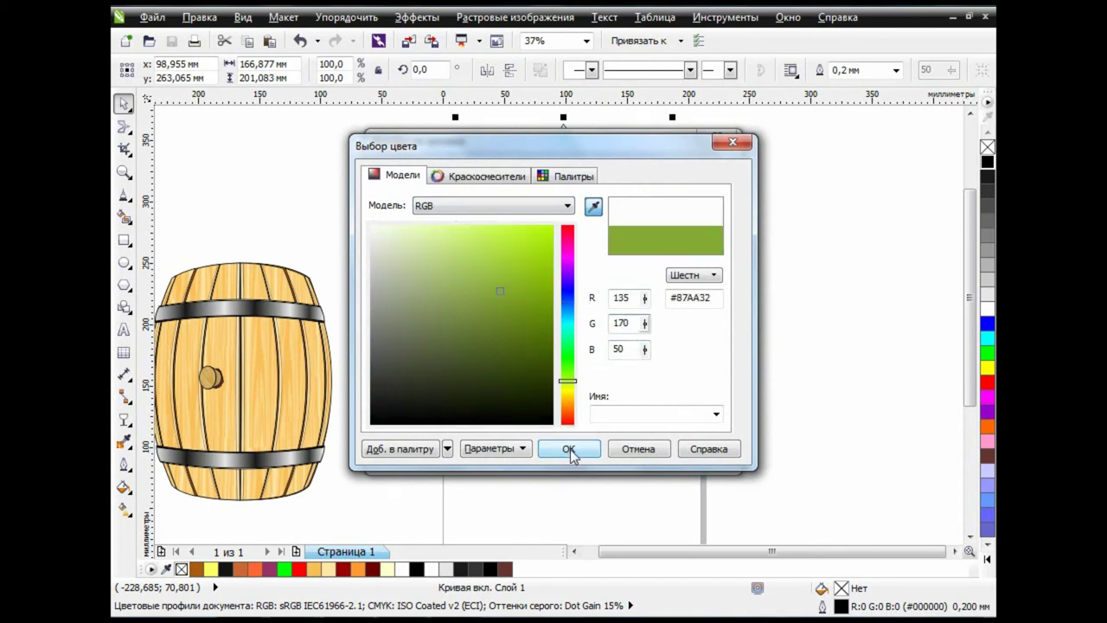
pyautogui.click(569, 448)
# Step: Set the starting colour to yellow-green with RGB red 165, green 190
pyautogui.click(388, 344)
pyautogui.click(656, 387)
pyautogui.write('165')
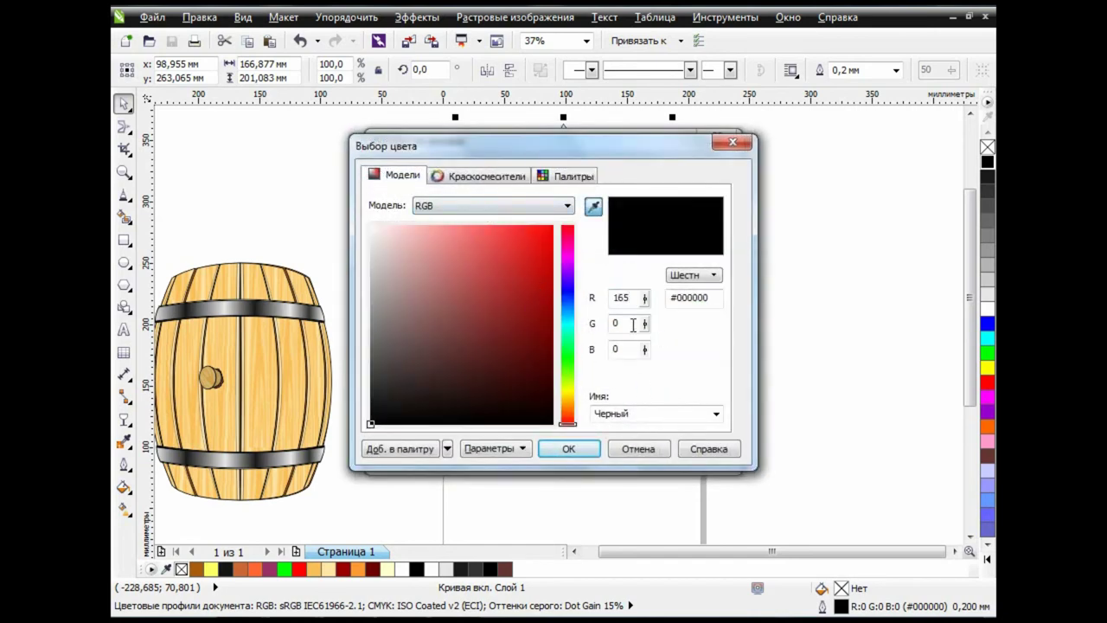
pyautogui.press('Tab')
pyautogui.write('190')
pyautogui.press('Tab')
pyautogui.write('40')
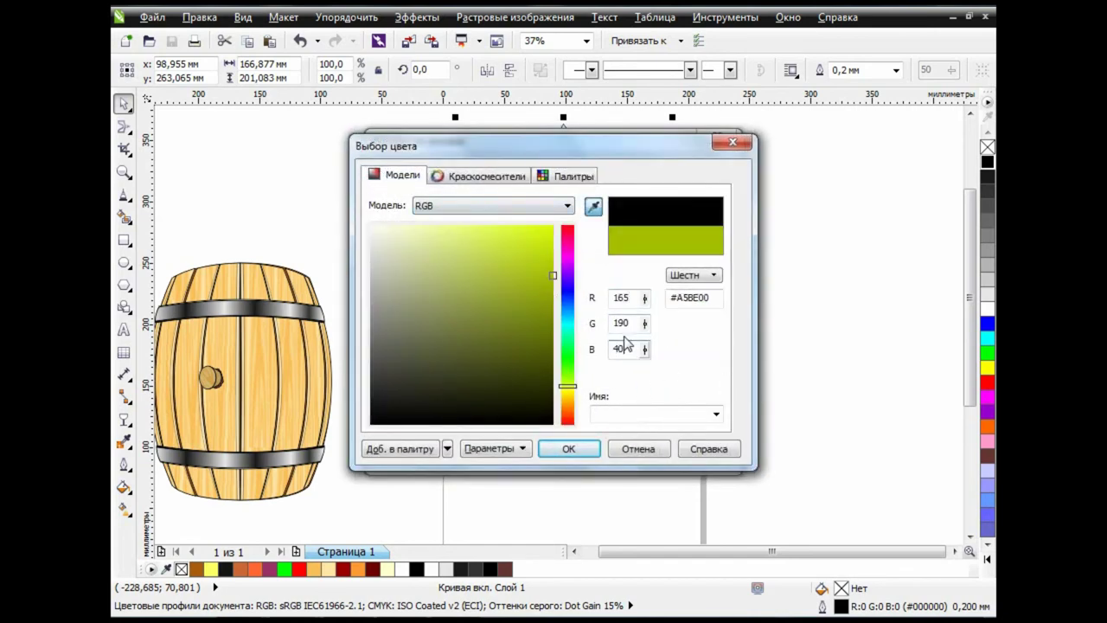
pyautogui.click(568, 449)
# Step: Add green colour points at 66%, 84%, 39%, a dark one near the start, moving one to 37%
pyautogui.doubleClick(516, 345)
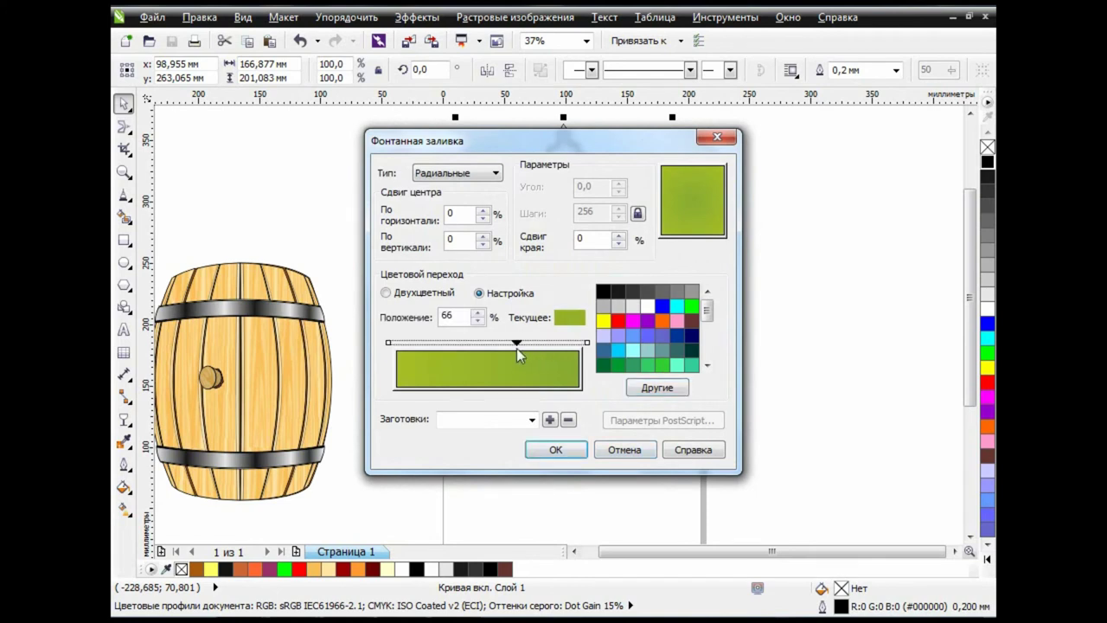
pyautogui.moveTo(708, 310); pyautogui.dragTo(707, 324)
pyautogui.doubleClick(548, 342)
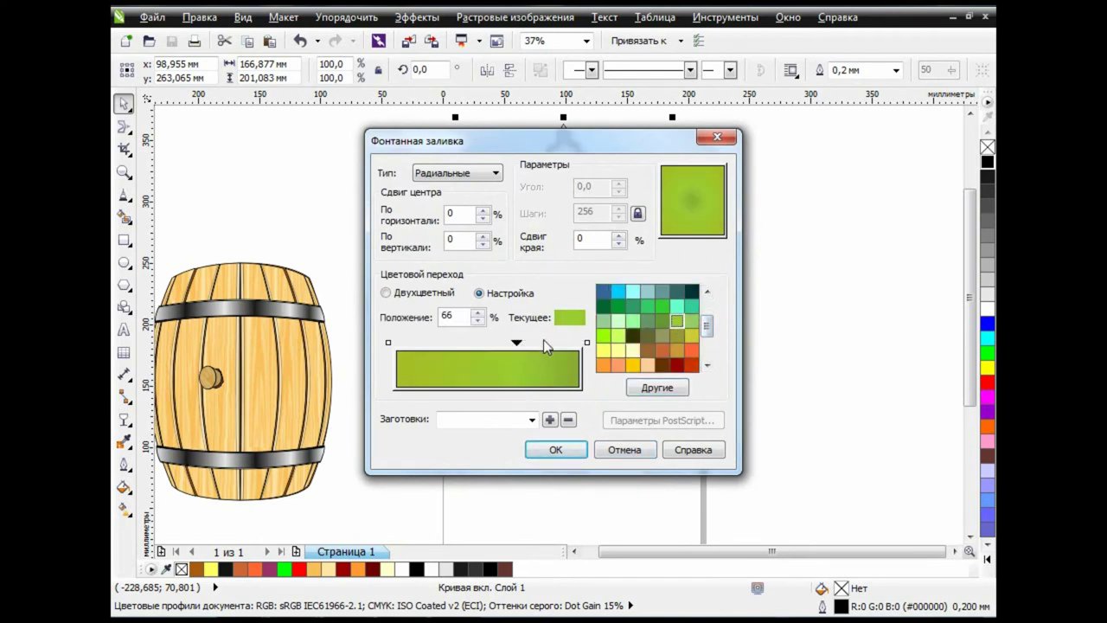
pyautogui.click(618, 335)
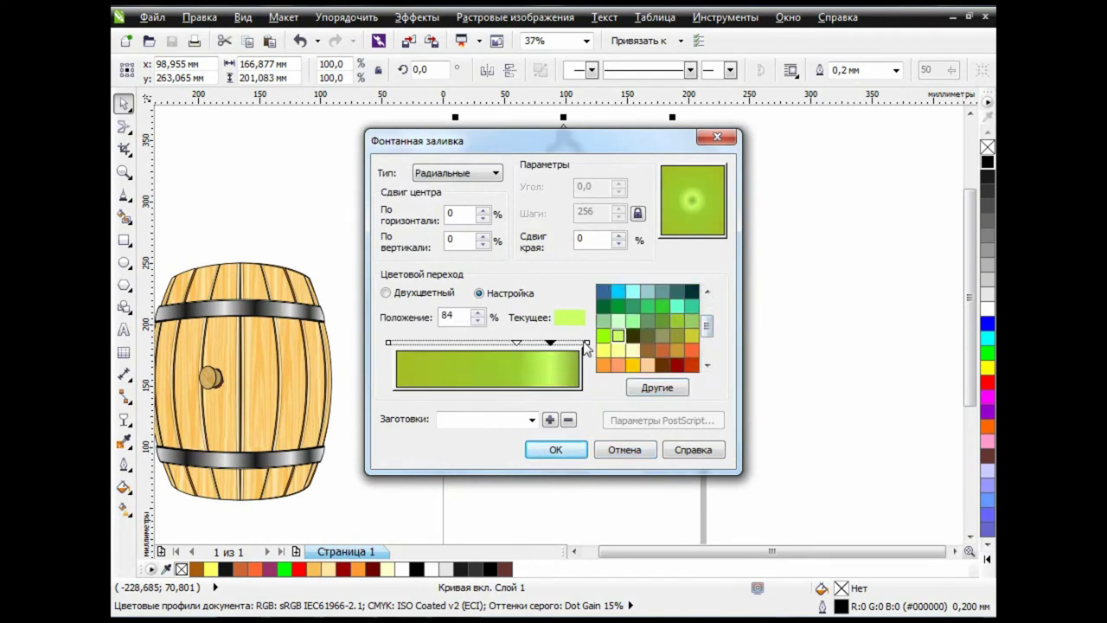
pyautogui.click(692, 334)
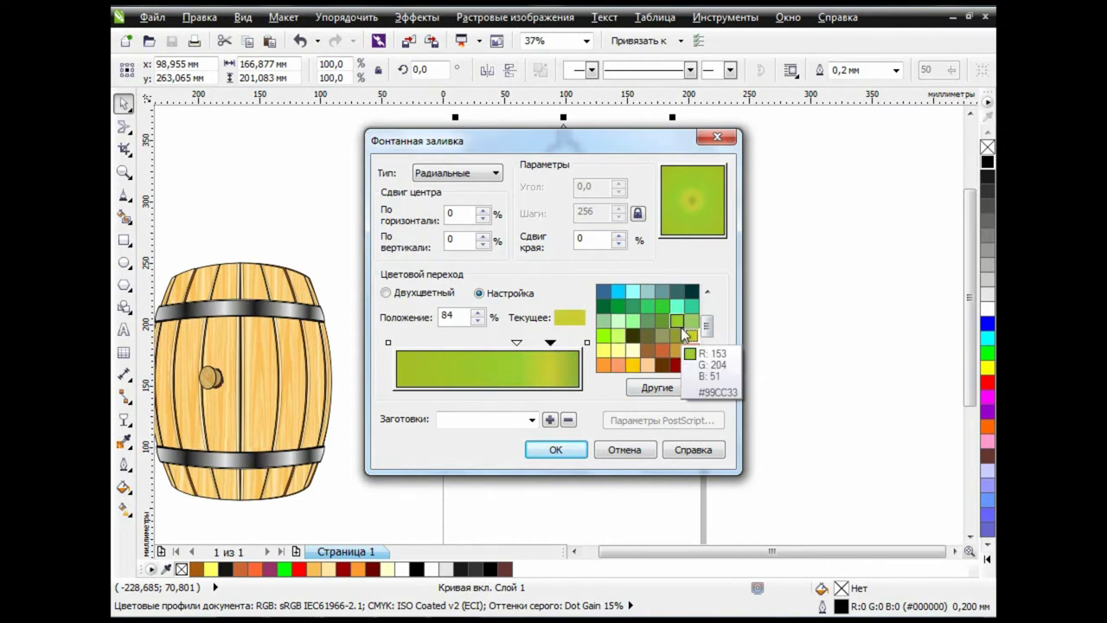
pyautogui.click(618, 335)
pyautogui.moveTo(707, 322)
pyautogui.mouseDown()
pyautogui.moveTo(711, 342)
pyautogui.moveTo(707, 321)
pyautogui.mouseUp()
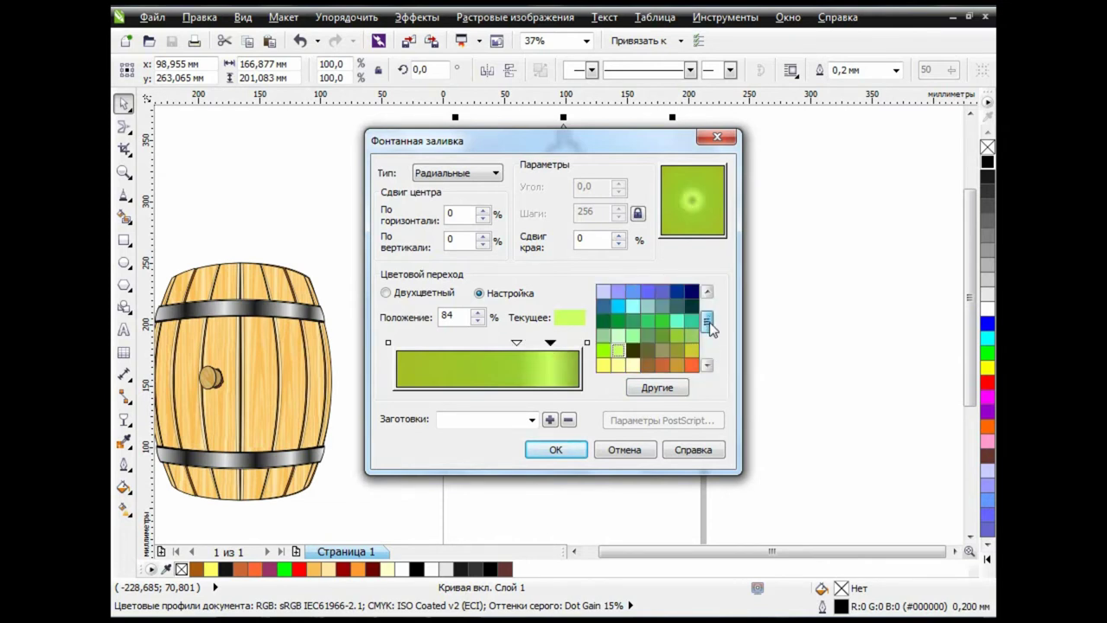
pyautogui.click(667, 336)
pyautogui.doubleClick(468, 343)
pyautogui.click(675, 348)
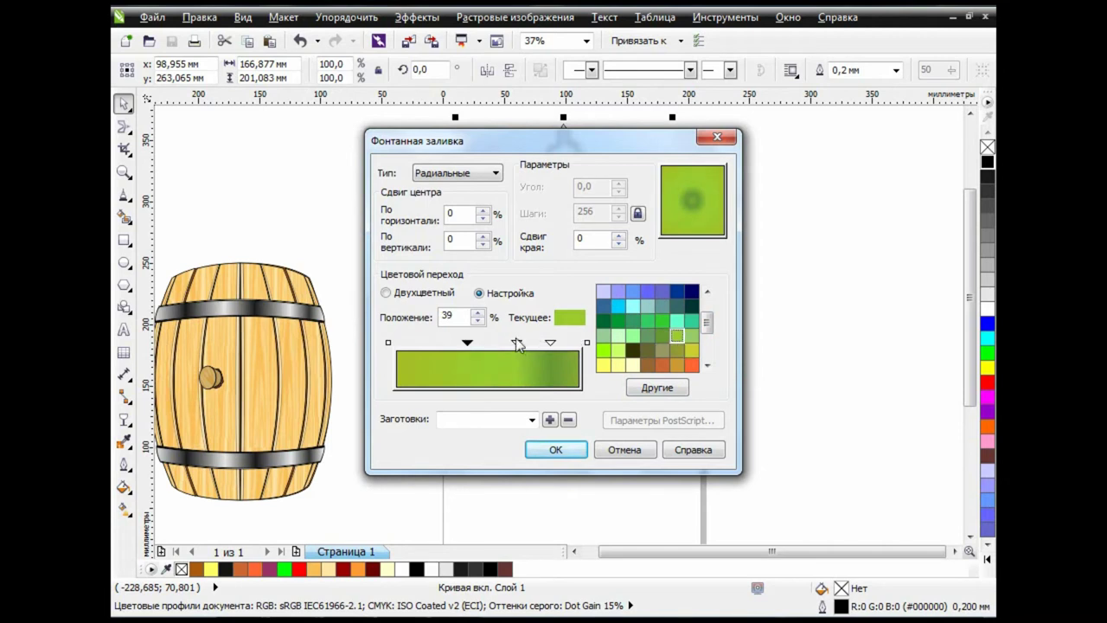
pyautogui.doubleClick(411, 343)
pyautogui.moveTo(490, 344); pyautogui.dragTo(466, 343)
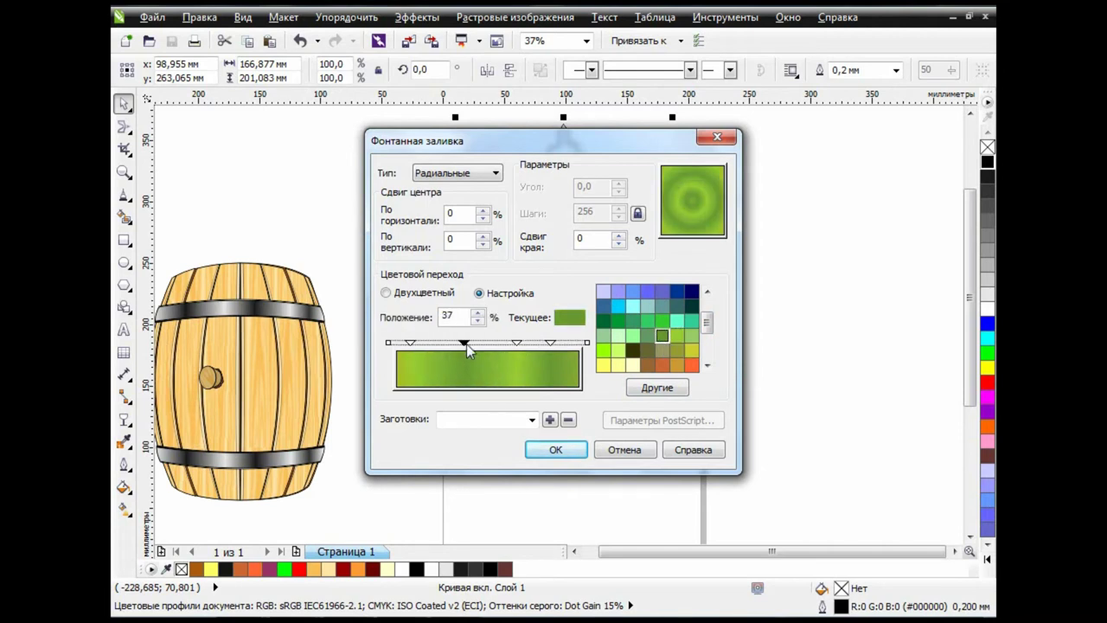
# Step: Apply the gradient and drag its interactive handles to spread it wider across the leaf
pyautogui.click(556, 450)
pyautogui.press('g')
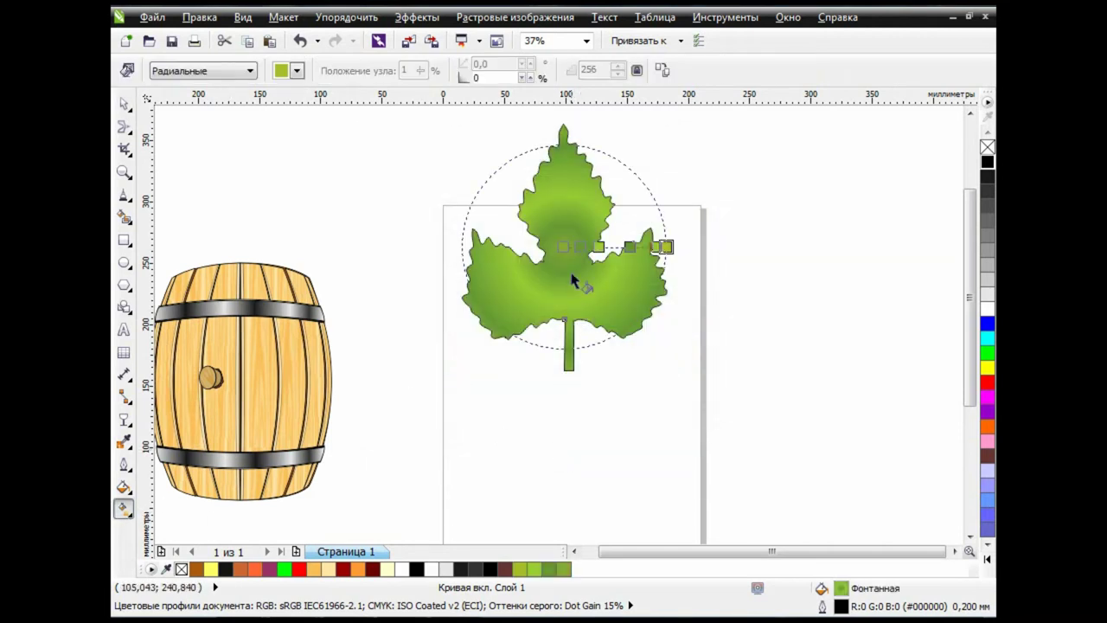
pyautogui.moveTo(666, 247); pyautogui.dragTo(685, 183)
pyautogui.moveTo(608, 284); pyautogui.dragTo(623, 262)
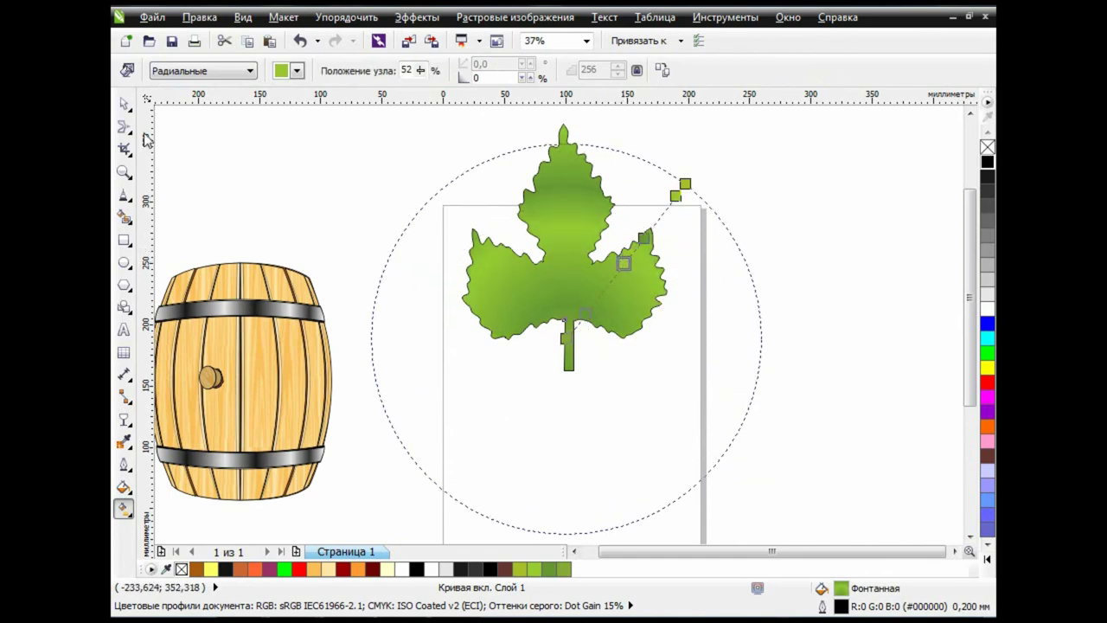
pyautogui.press('space')
# Step: Draw a three-point-curve centre vein from leaf tip to stem and colour it dark green
pyautogui.click(758, 358)
pyautogui.click(127, 197)
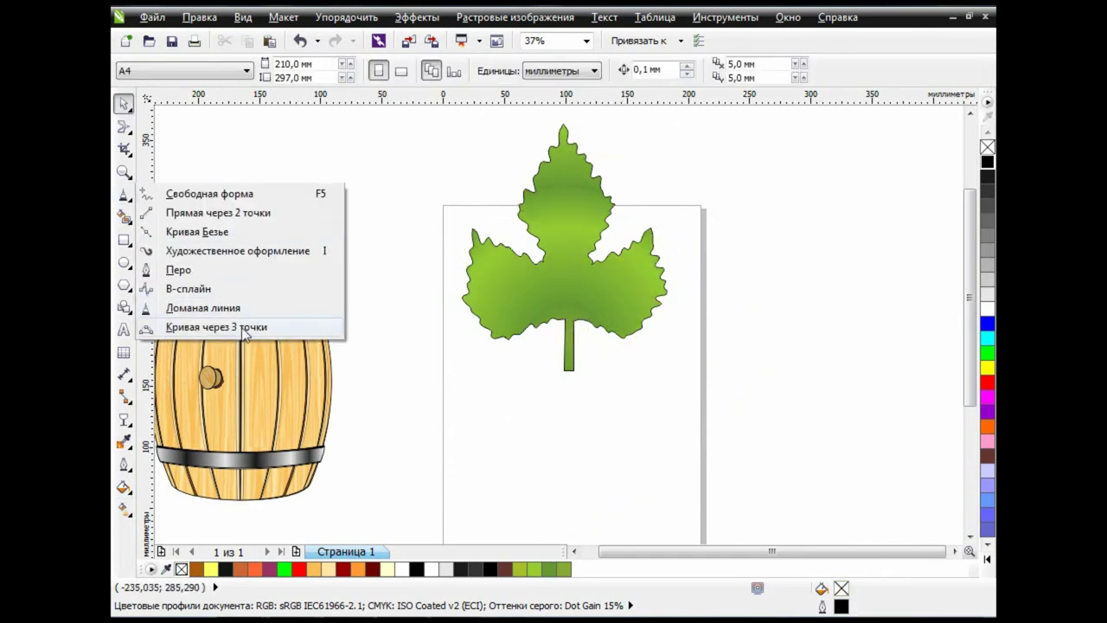
pyautogui.click(243, 328)
pyautogui.moveTo(563, 126); pyautogui.dragTo(569, 372)
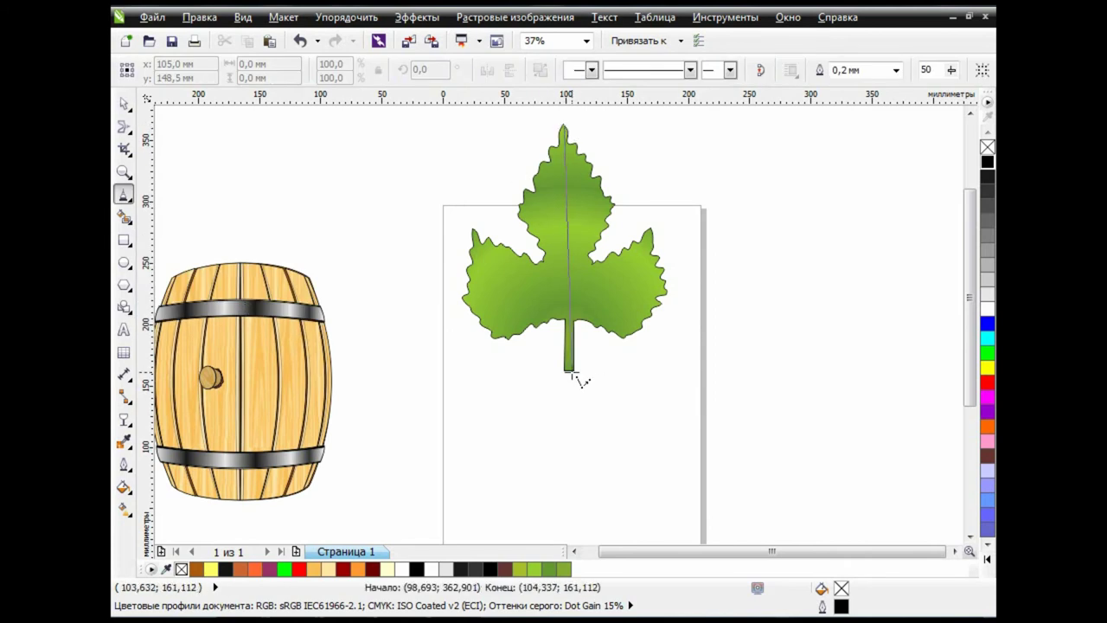
pyautogui.click(564, 130)
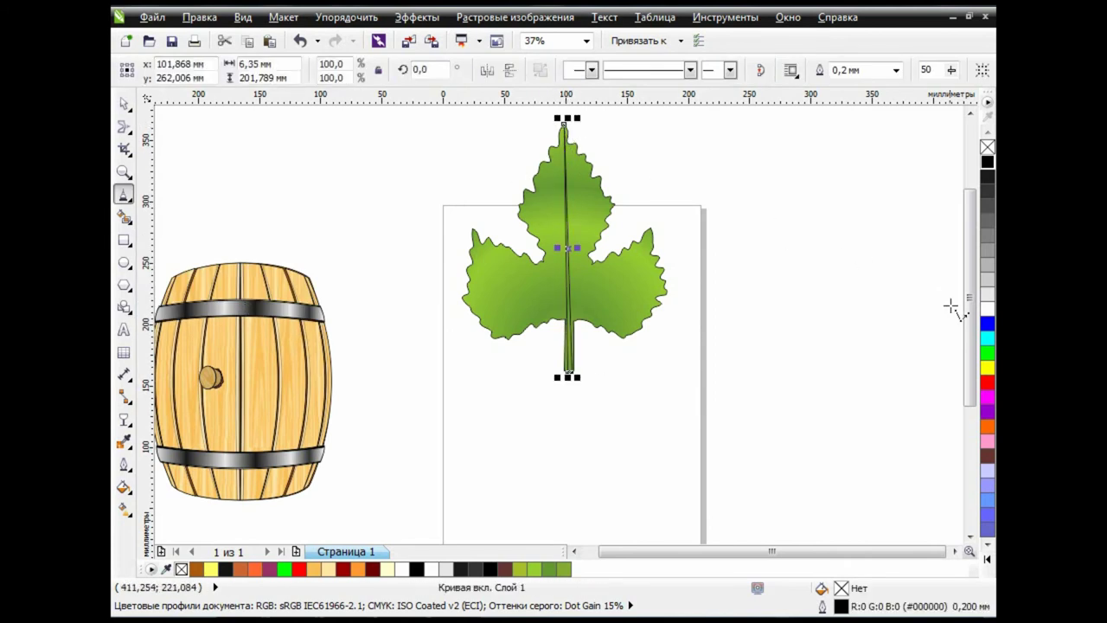
pyautogui.moveTo(988, 359); pyautogui.dragTo(964, 396)
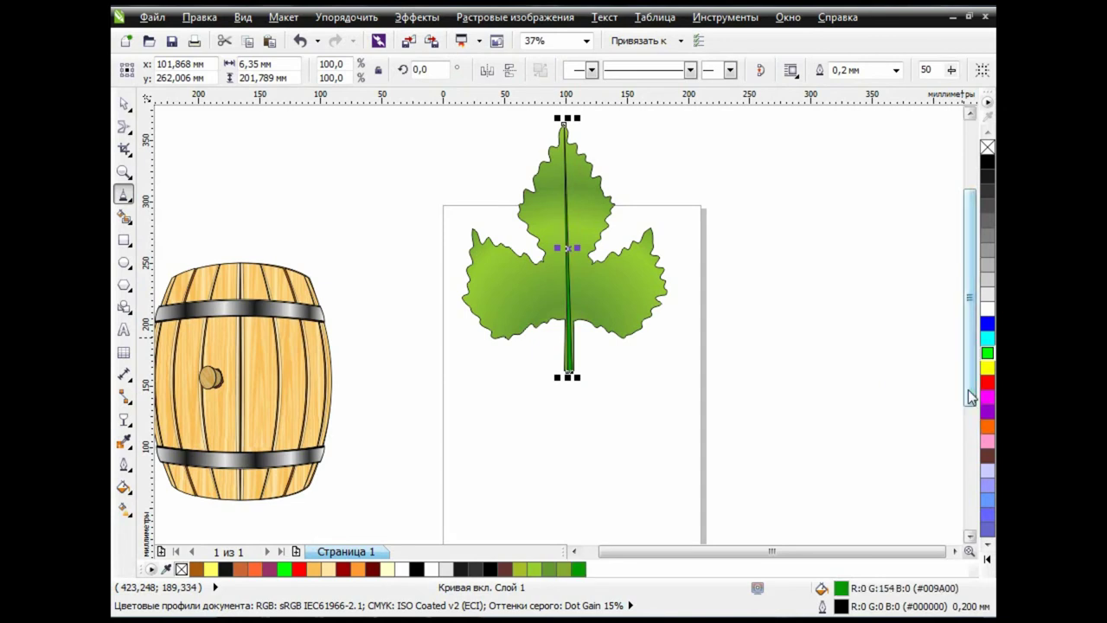
# Step: Shorten and tilt a copy of the vein into a side vein across the top lobe
pyautogui.click(123, 104)
pyautogui.click(563, 249)
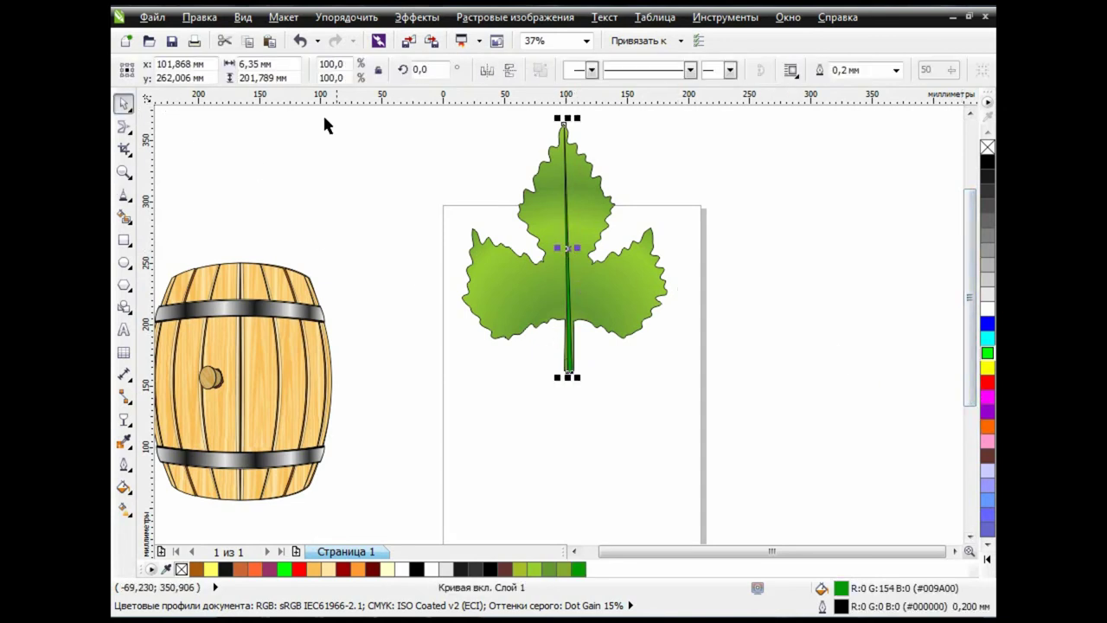
pyautogui.moveTo(567, 118); pyautogui.dragTo(560, 227)
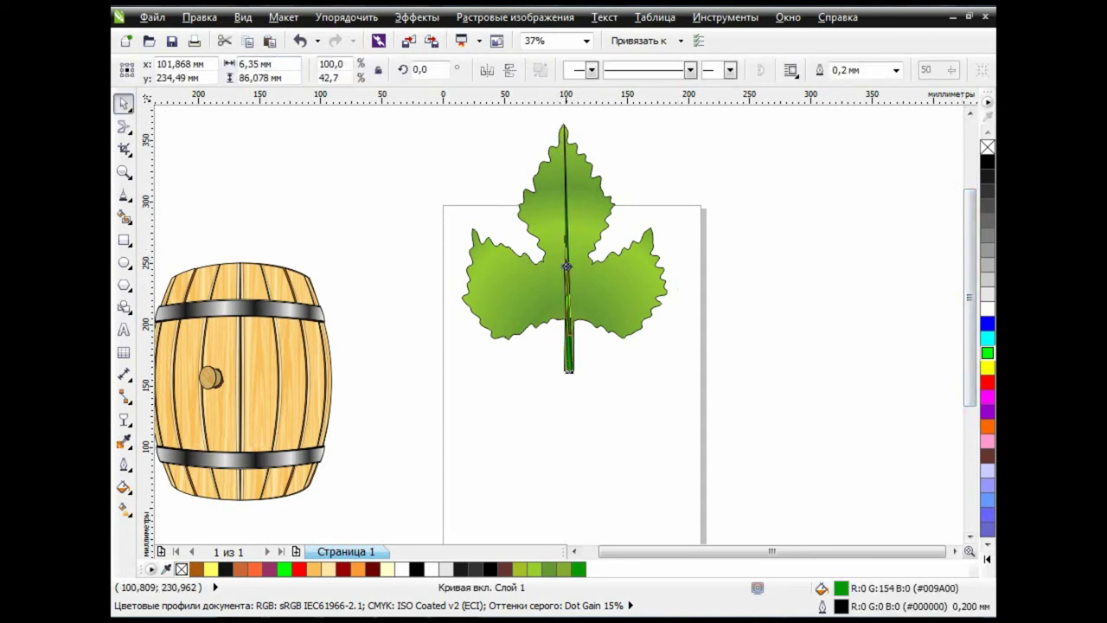
pyautogui.moveTo(514, 185)
pyautogui.mouseDown()
pyautogui.moveTo(554, 221)
pyautogui.moveTo(519, 190)
pyautogui.moveTo(547, 238)
pyautogui.moveTo(558, 179)
pyautogui.moveTo(529, 138)
pyautogui.mouseUp()
pyautogui.click(249, 41)
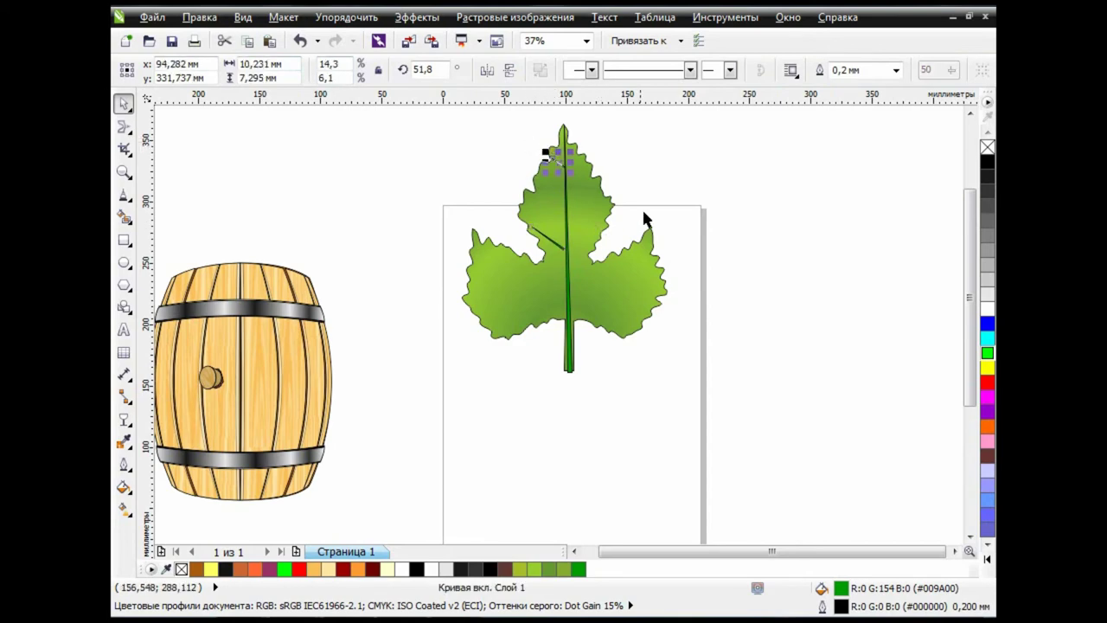
pyautogui.click(674, 278)
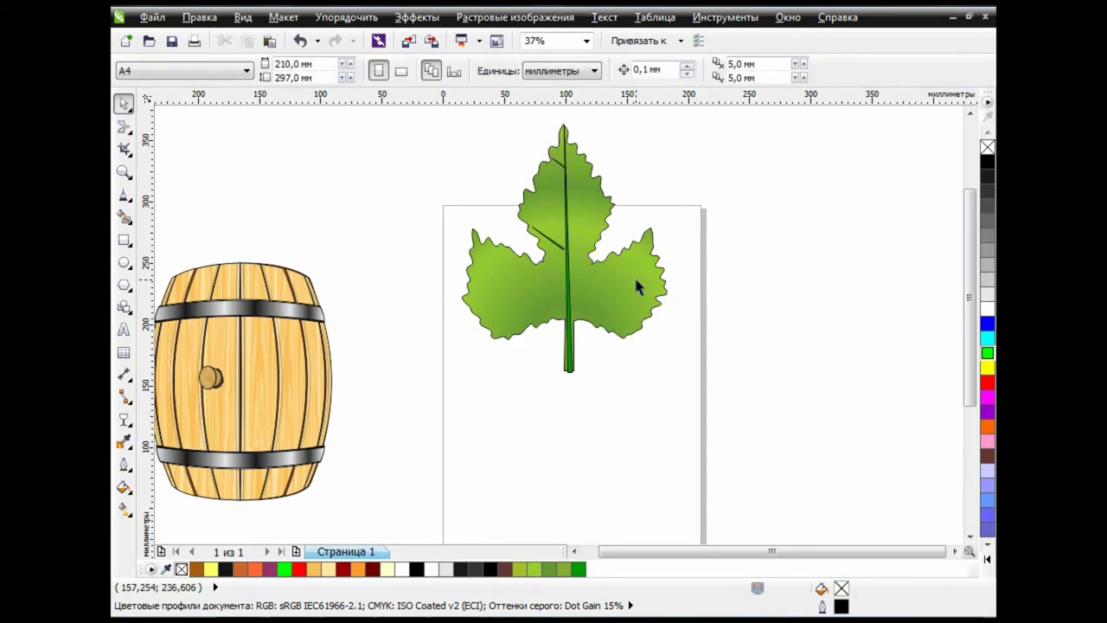
# Step: Bend the top-lobe side vein into a curve and add more curved side veins
pyautogui.scroll(2, 563, 173)
pyautogui.click(628, 327)
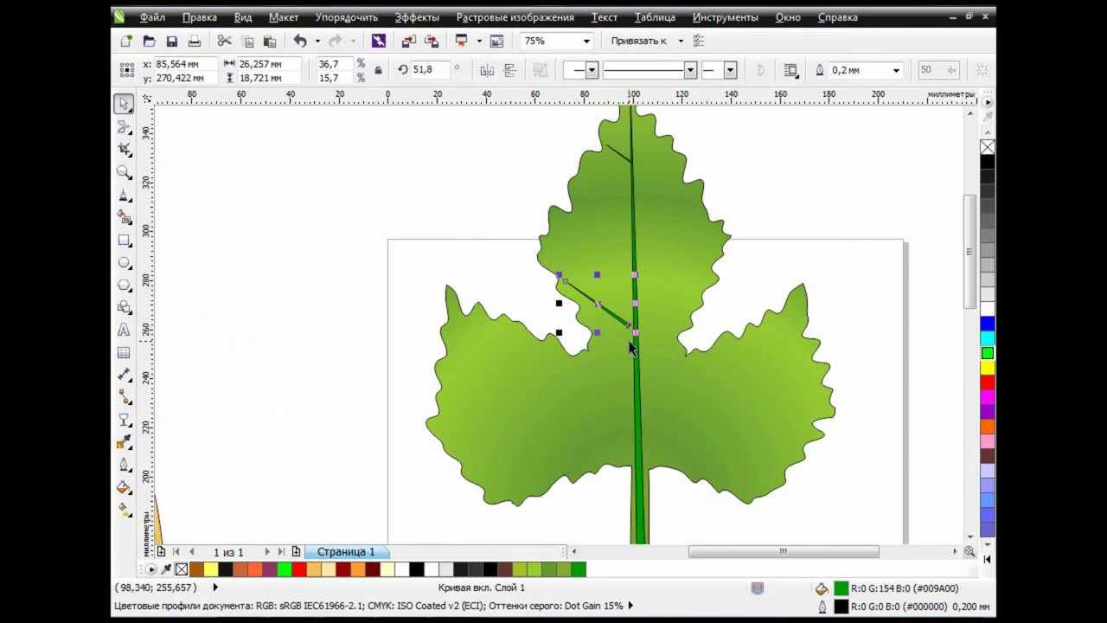
pyautogui.click(125, 136)
pyautogui.click(173, 119)
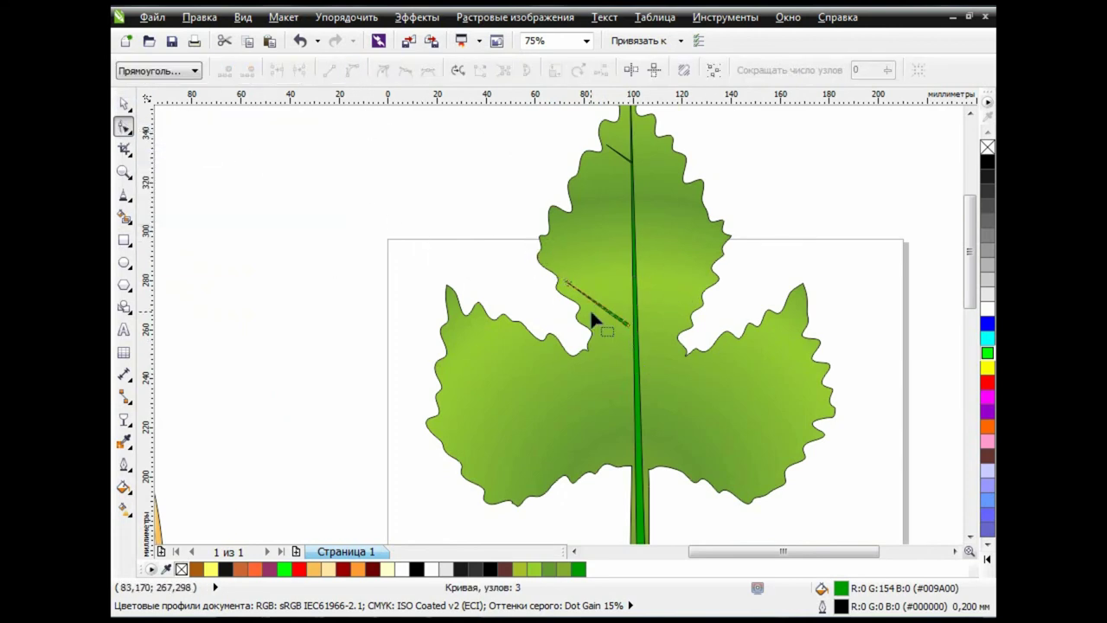
pyautogui.moveTo(591, 313)
pyautogui.mouseDown()
pyautogui.moveTo(593, 290)
pyautogui.moveTo(598, 314)
pyautogui.mouseUp()
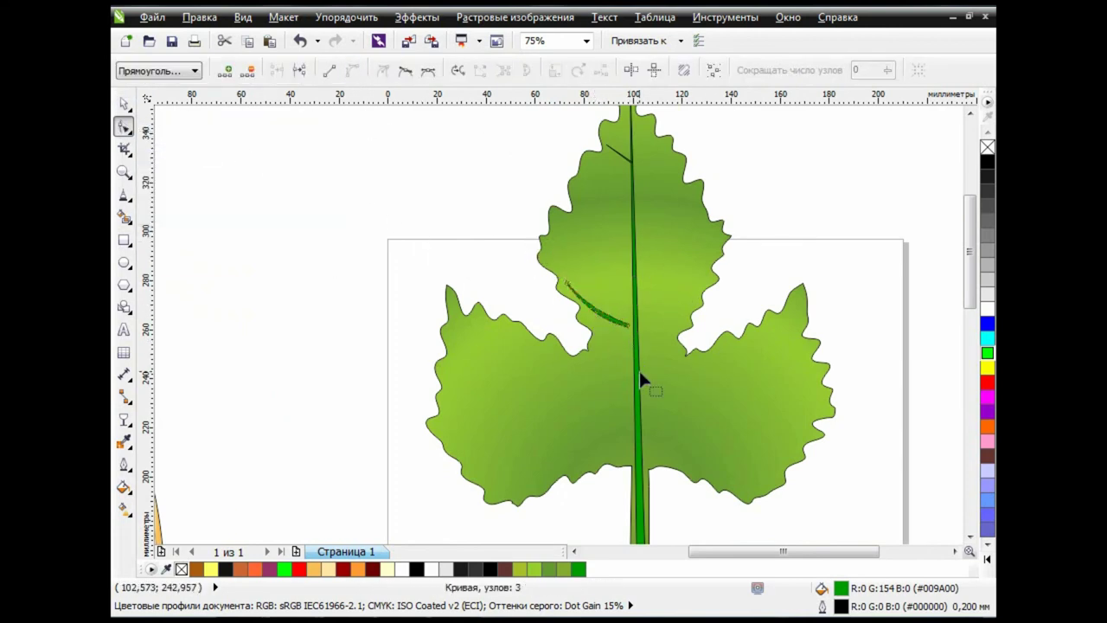
pyautogui.click(124, 104)
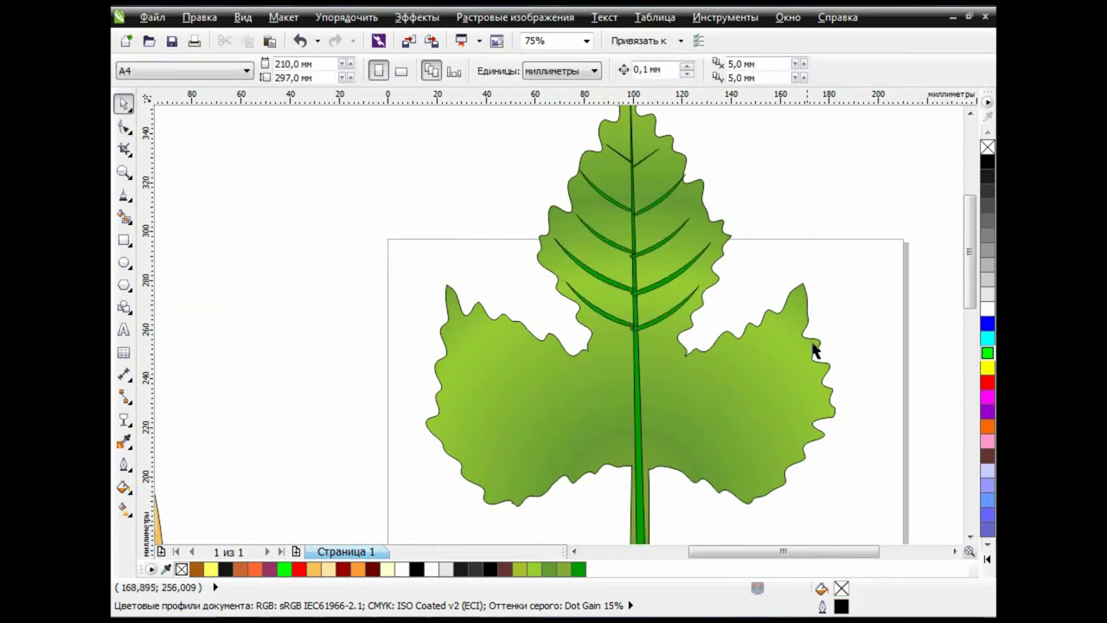
pyautogui.moveTo(967, 305)
pyautogui.mouseDown()
pyautogui.moveTo(968, 293)
pyautogui.moveTo(968, 312)
pyautogui.mouseUp()
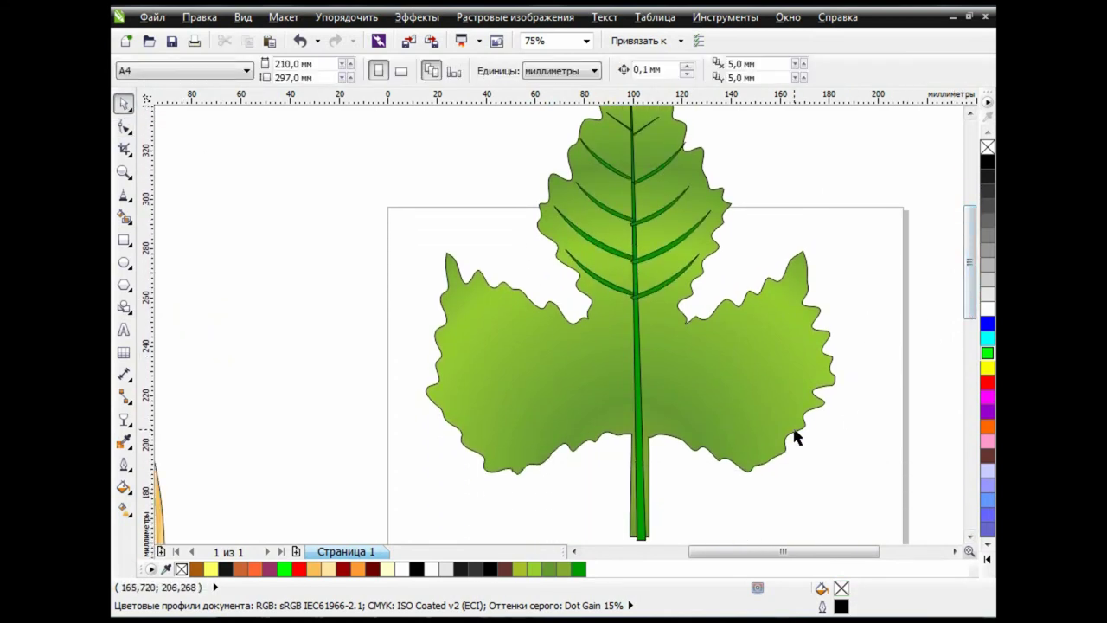
# Step: Mirror the left-lobe veins and move them onto the right lobe
pyautogui.click(559, 378)
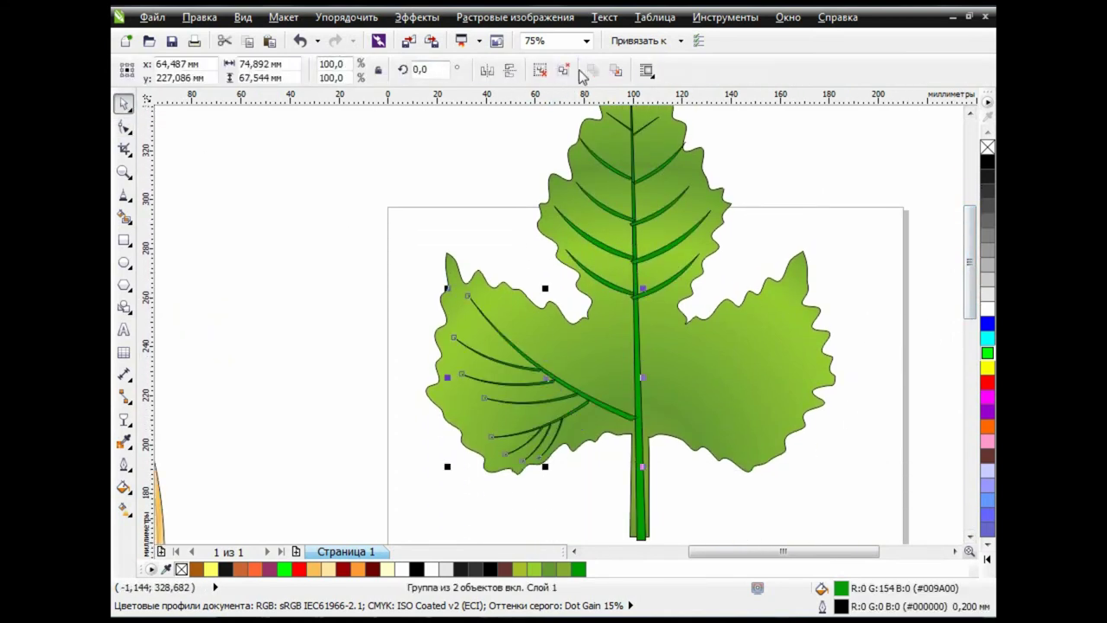
pyautogui.click(509, 70)
pyautogui.moveTo(544, 380); pyautogui.dragTo(725, 379)
pyautogui.click(889, 471)
# Step: Draw two curling freehand tendrils below the leaf and reshape the upper one's spiral loop
pyautogui.scroll(-2, 717, 400)
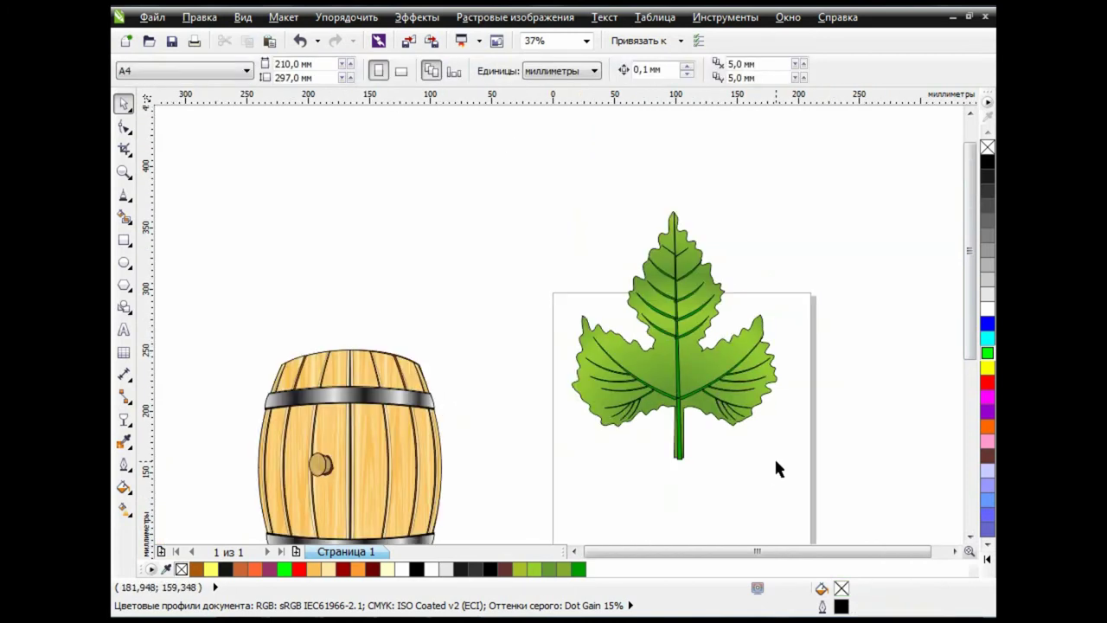
pyautogui.moveTo(536, 202); pyautogui.dragTo(835, 494)
pyautogui.click(849, 377)
pyautogui.moveTo(969, 315); pyautogui.dragTo(969, 366)
pyautogui.moveTo(833, 551); pyautogui.dragTo(848, 551)
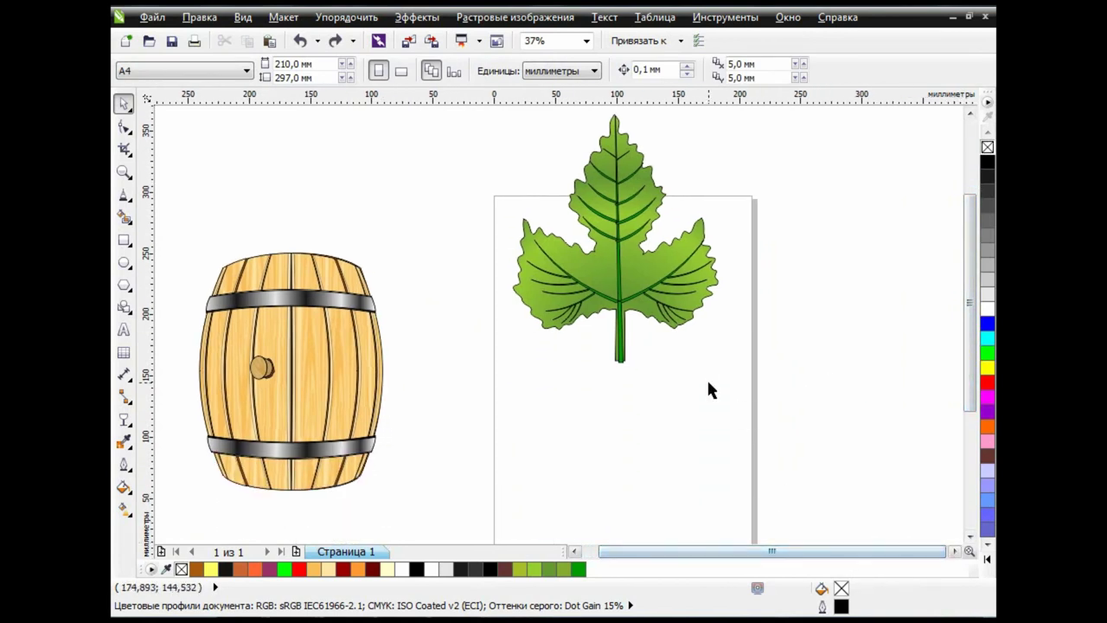
pyautogui.click(124, 194)
pyautogui.click(156, 187)
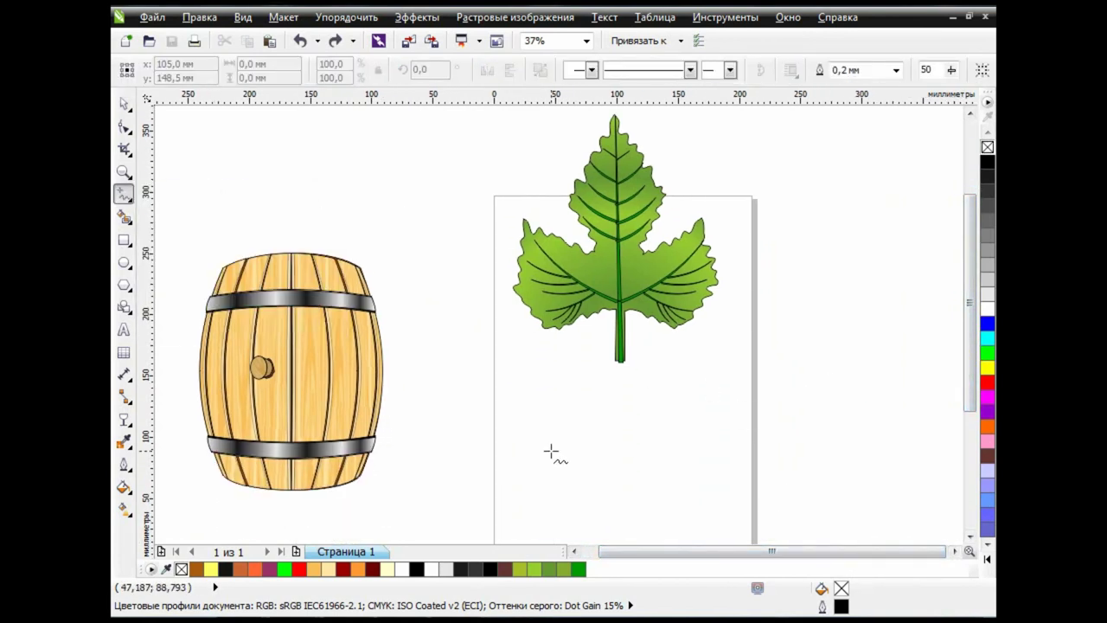
pyautogui.moveTo(551, 452); pyautogui.dragTo(865, 342)
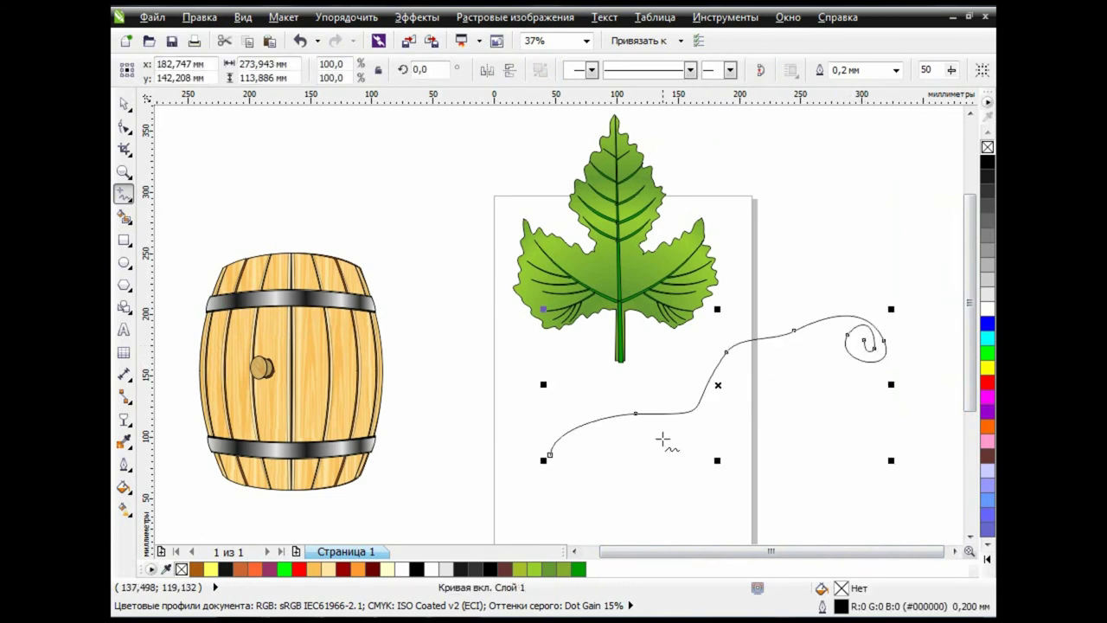
pyautogui.moveTo(657, 492); pyautogui.dragTo(813, 432)
pyautogui.moveTo(830, 420); pyautogui.dragTo(829, 420)
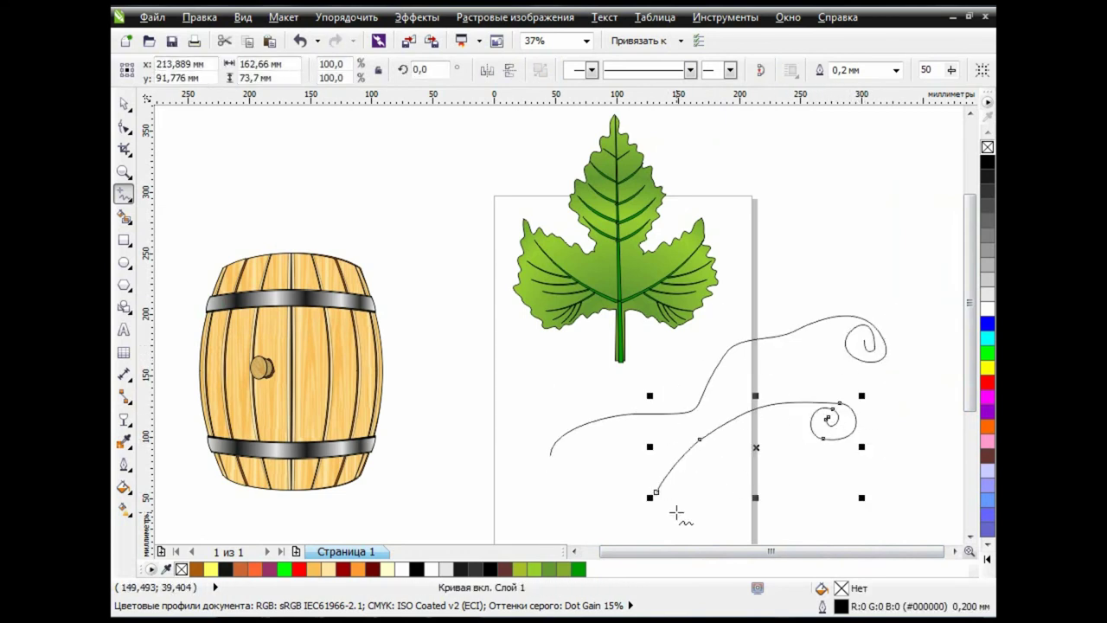
pyautogui.press('F10')
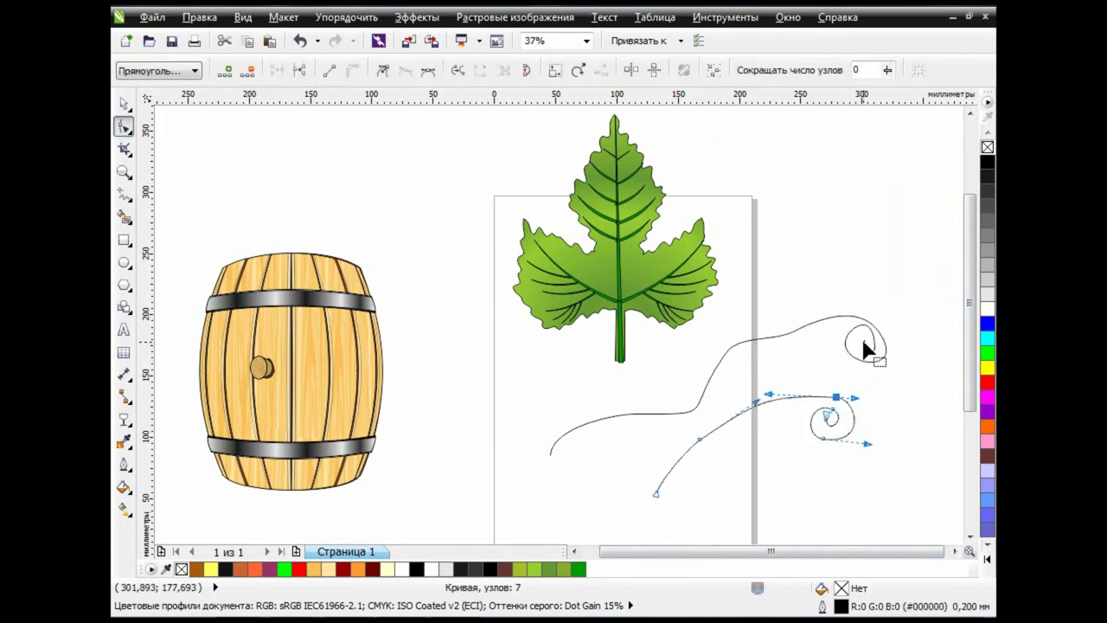
pyautogui.click(860, 354)
pyautogui.moveTo(848, 344); pyautogui.dragTo(874, 348)
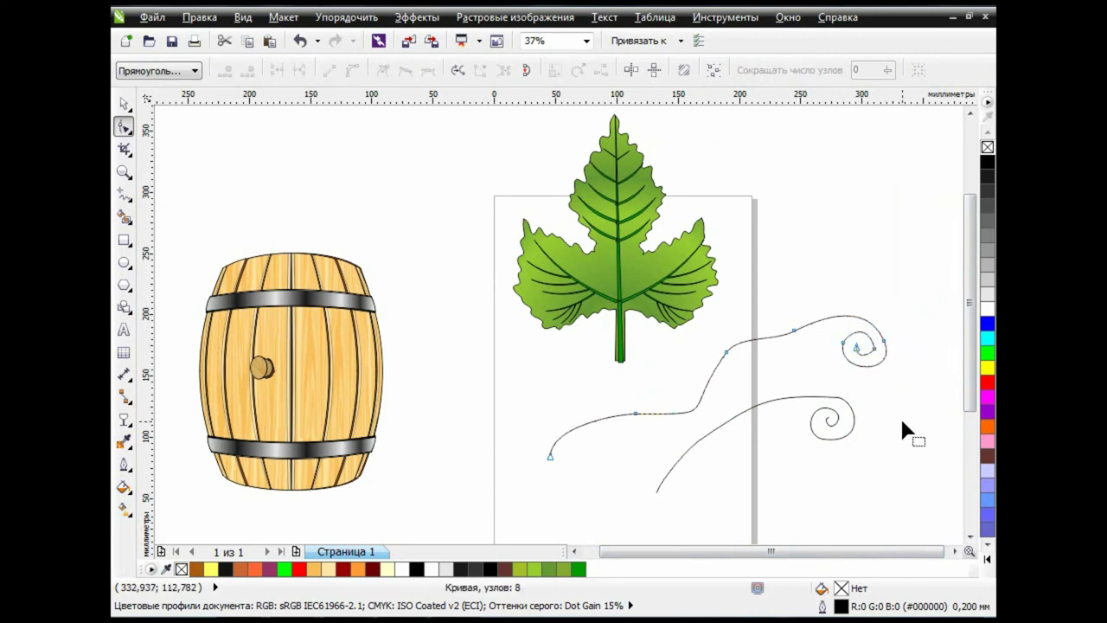
# Step: Shrink the grape leaf, place it above the barrel, and move the upper tendril up-left
pyautogui.click(123, 103)
pyautogui.moveTo(616, 251); pyautogui.dragTo(432, 225)
pyautogui.moveTo(532, 354); pyautogui.dragTo(446, 233)
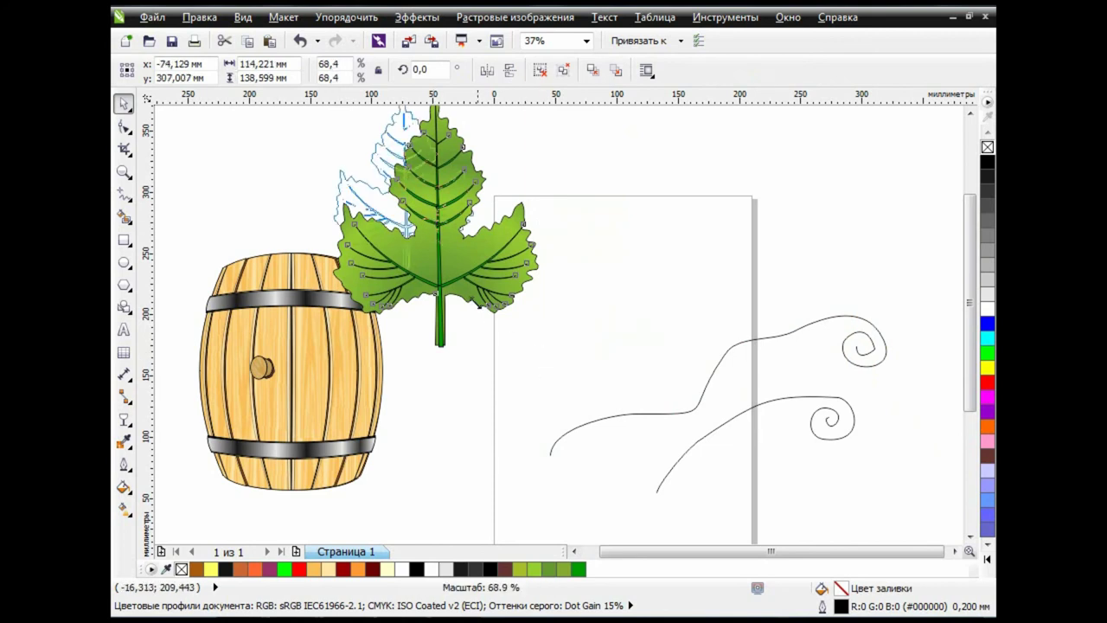
pyautogui.moveTo(390, 173); pyautogui.dragTo(281, 179)
pyautogui.moveTo(827, 321); pyautogui.dragTo(719, 221)
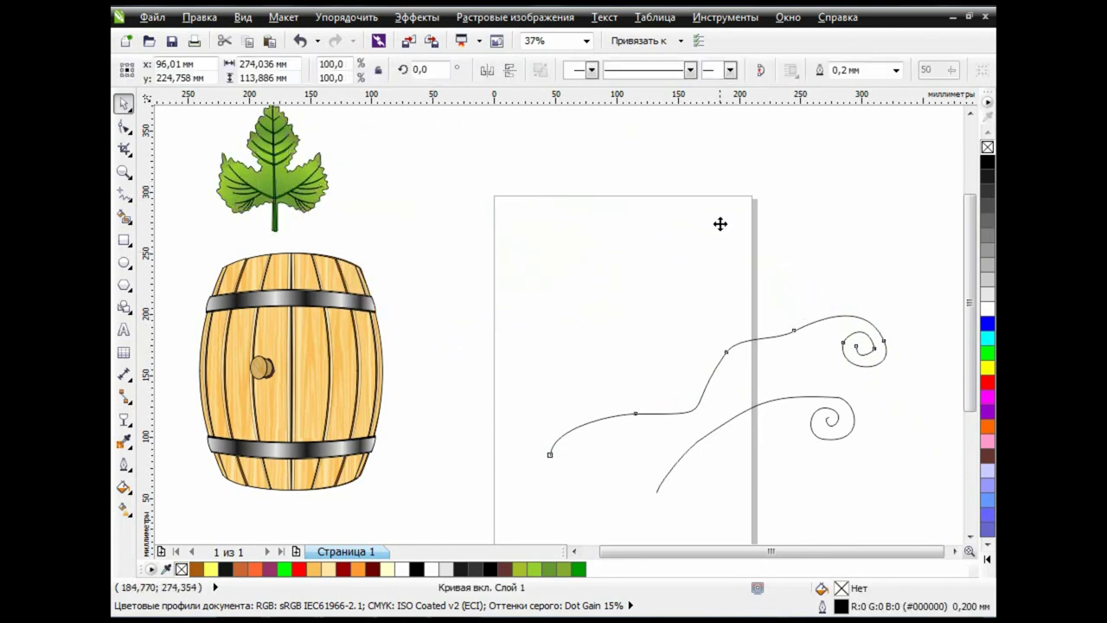
# Step: Rotate the upper tendril slightly
pyautogui.click(768, 257)
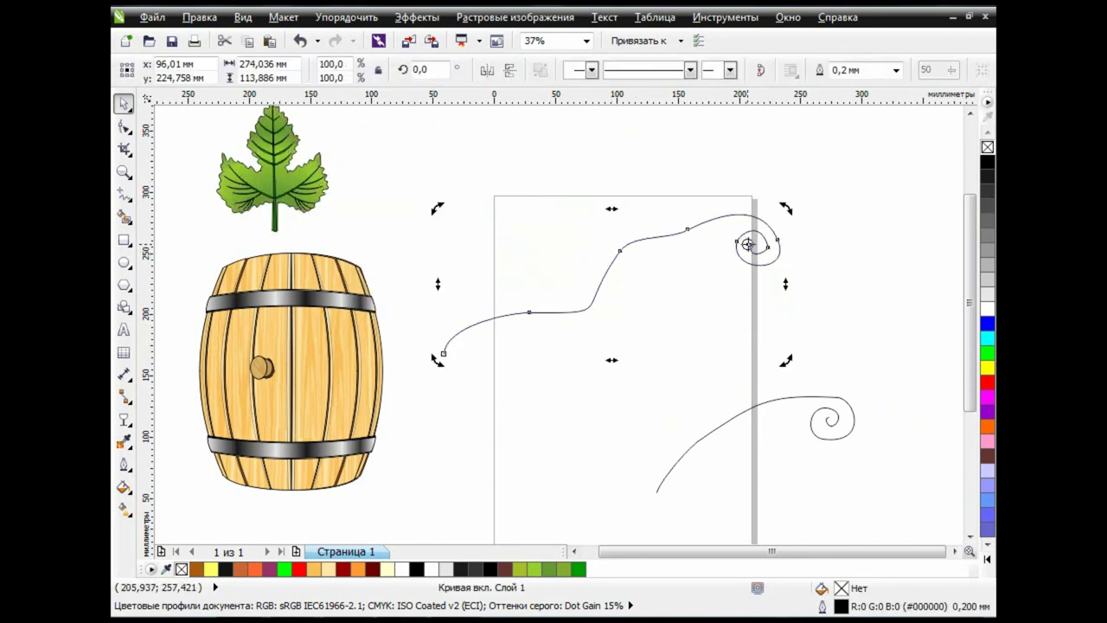
pyautogui.scroll(3, 750, 247)
pyautogui.scroll(-3, 758, 260)
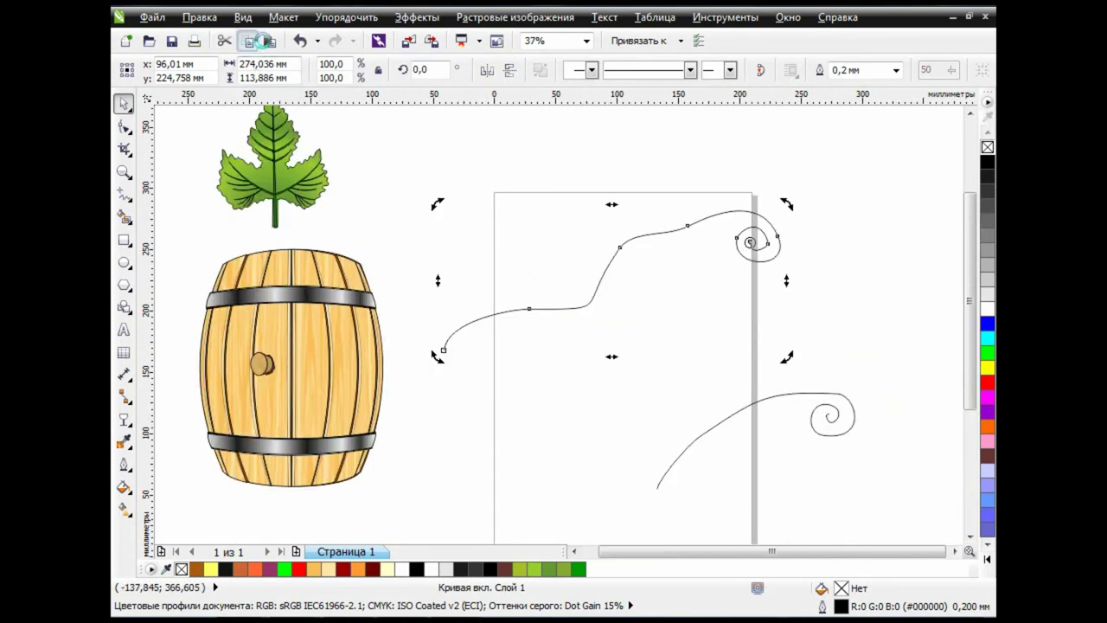
pyautogui.moveTo(438, 355); pyautogui.dragTo(445, 368)
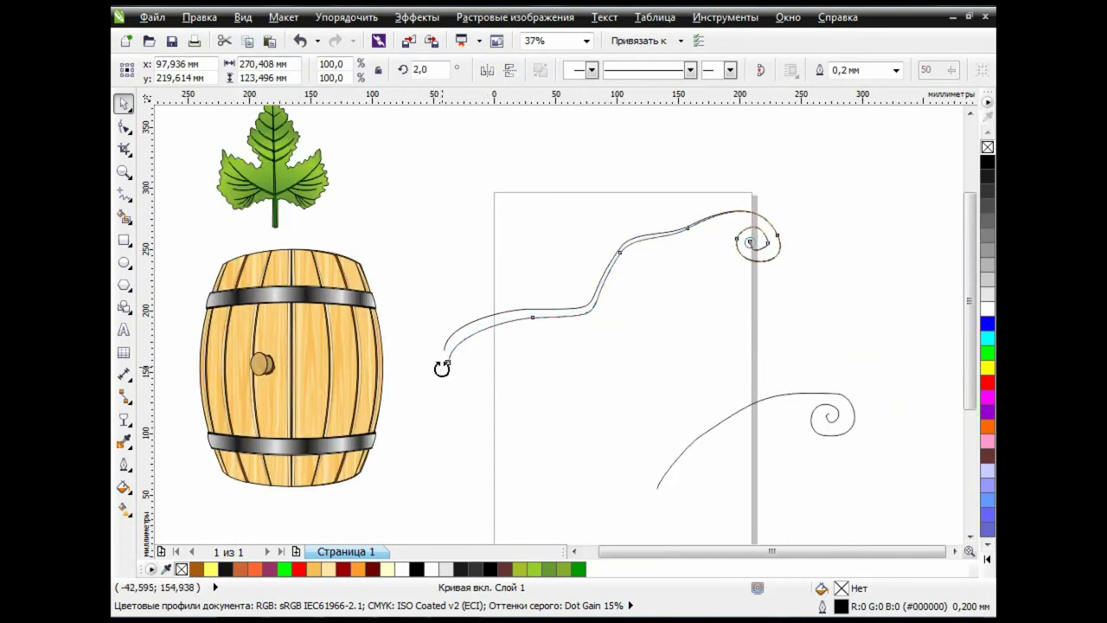
pyautogui.click(531, 402)
# Step: Draw a parallel freehand line along the tendril, closing it inside the spiral
pyautogui.click(125, 194)
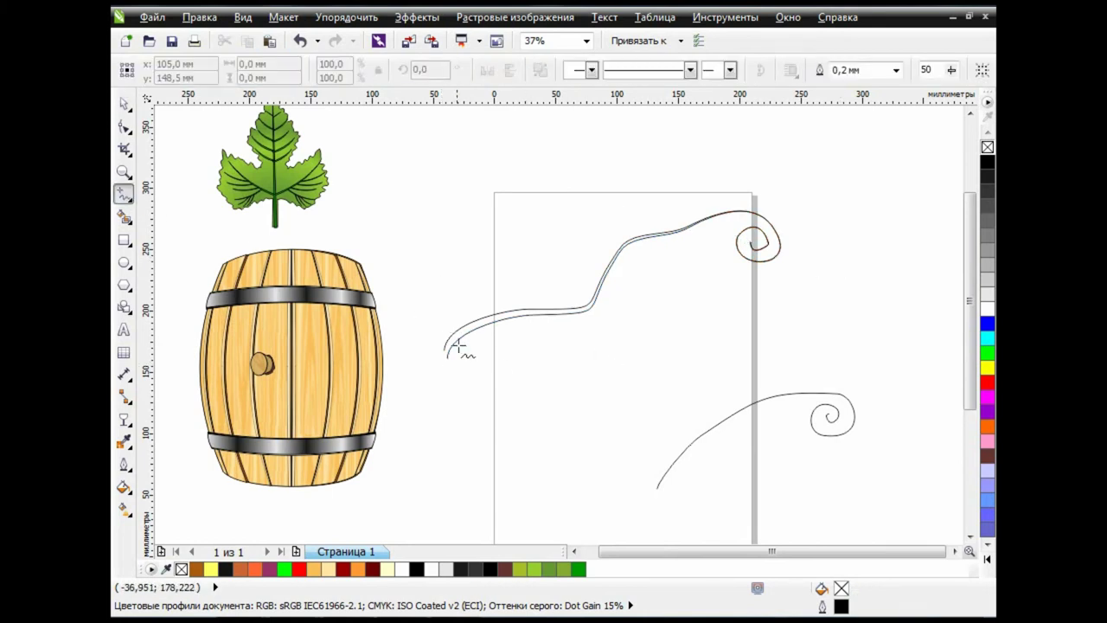
pyautogui.moveTo(441, 333); pyautogui.dragTo(474, 386)
pyautogui.scroll(3, 793, 232)
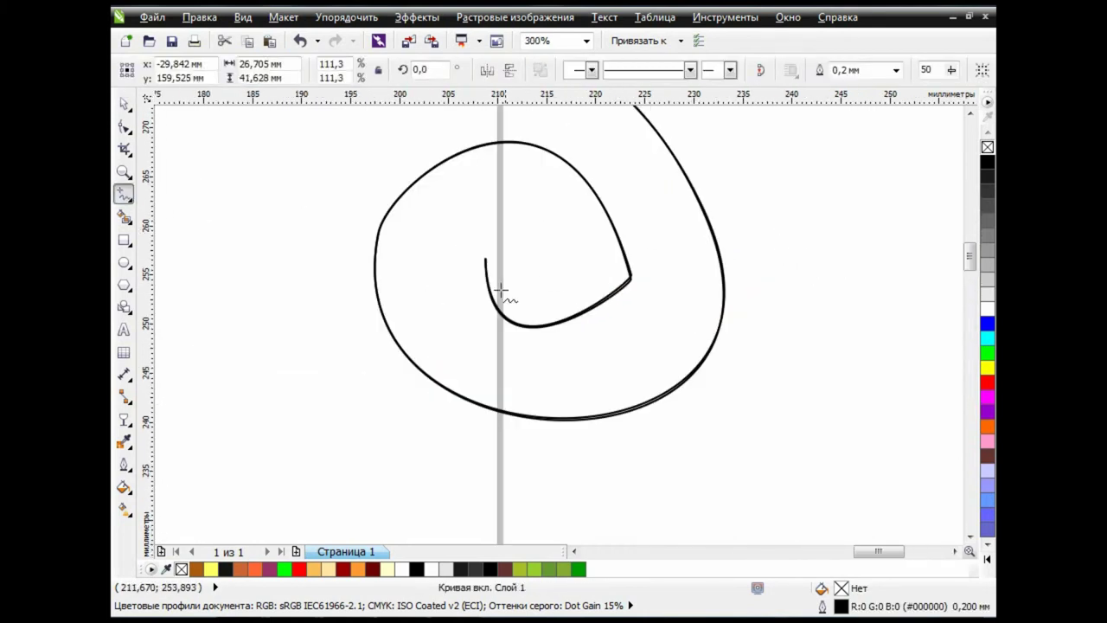
pyautogui.moveTo(519, 267); pyautogui.dragTo(438, 268)
pyautogui.scroll(-3, 435, 358)
pyautogui.hscroll(-5, 626, 565)
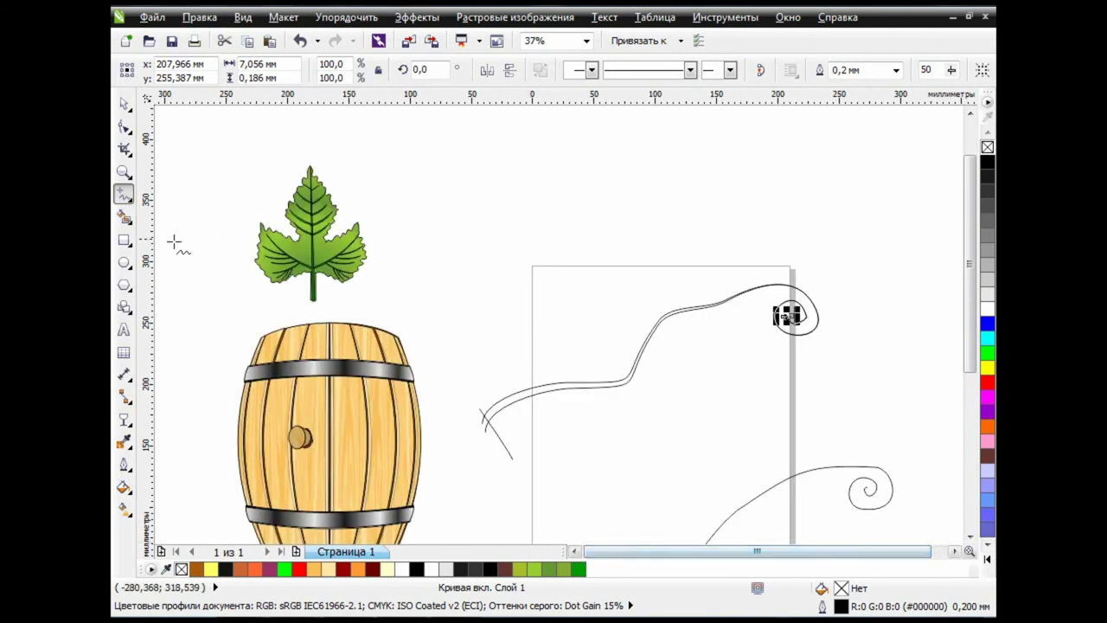
# Step: Smart Fill the doubled vine, colour it bright green #00FF00, and move it up-left
pyautogui.click(125, 216)
pyautogui.click(124, 103)
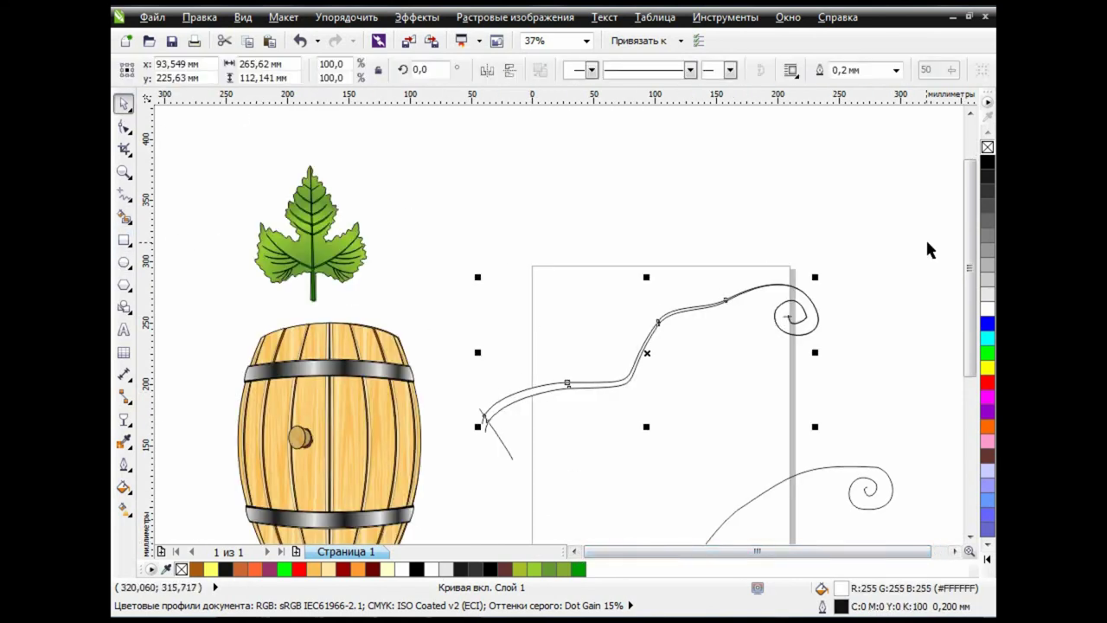
pyautogui.click(987, 353)
pyautogui.moveTo(645, 364); pyautogui.dragTo(628, 260)
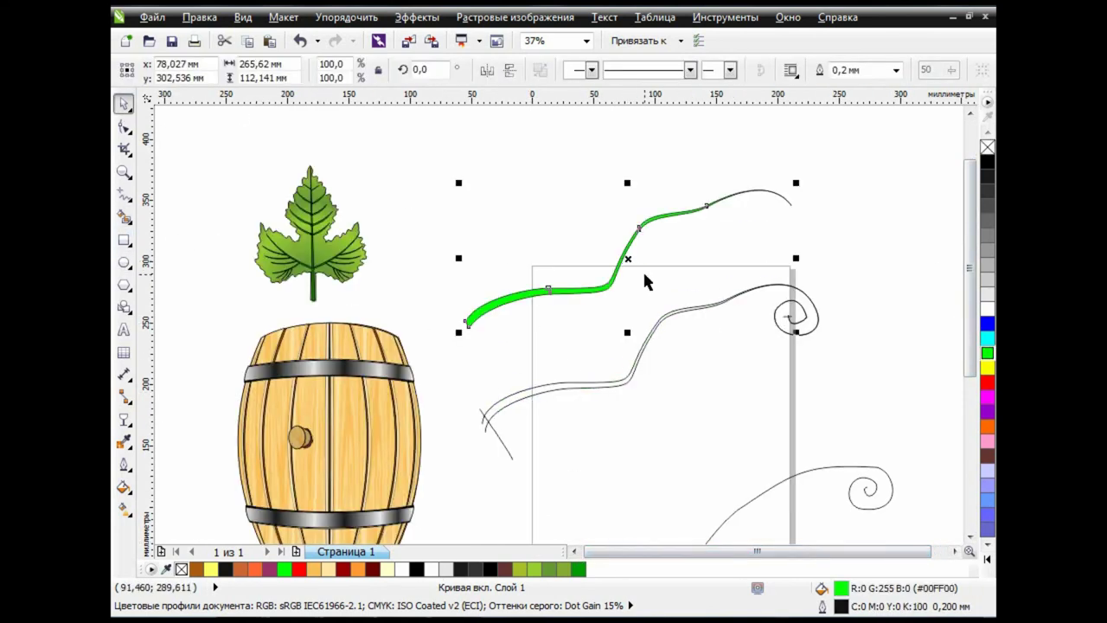
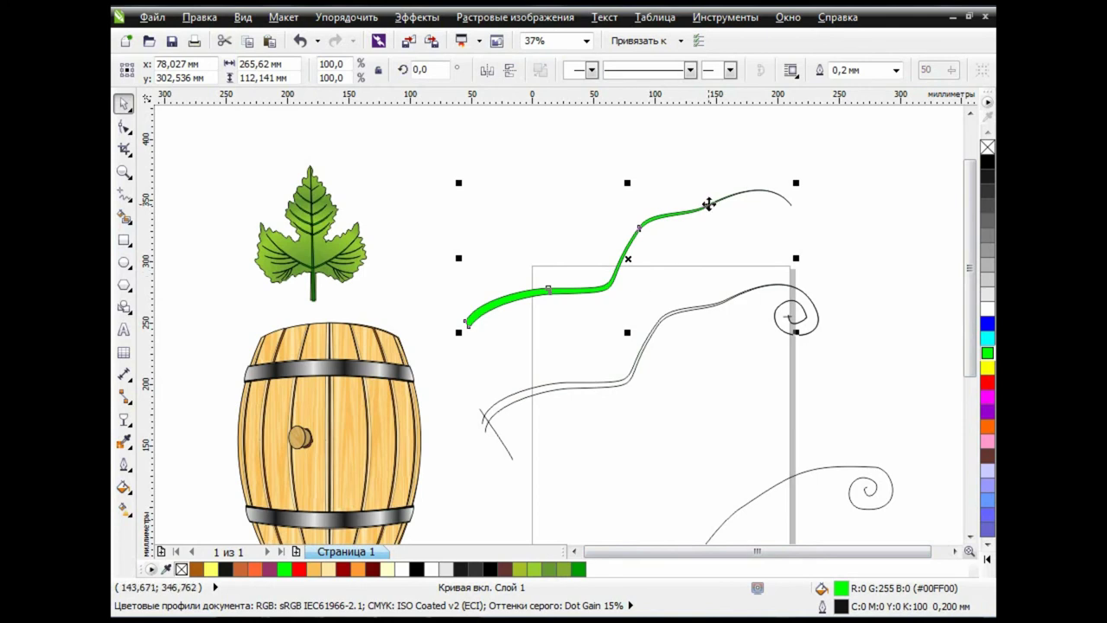
# Step: Delete the extra long spiral curve
pyautogui.click(785, 308)
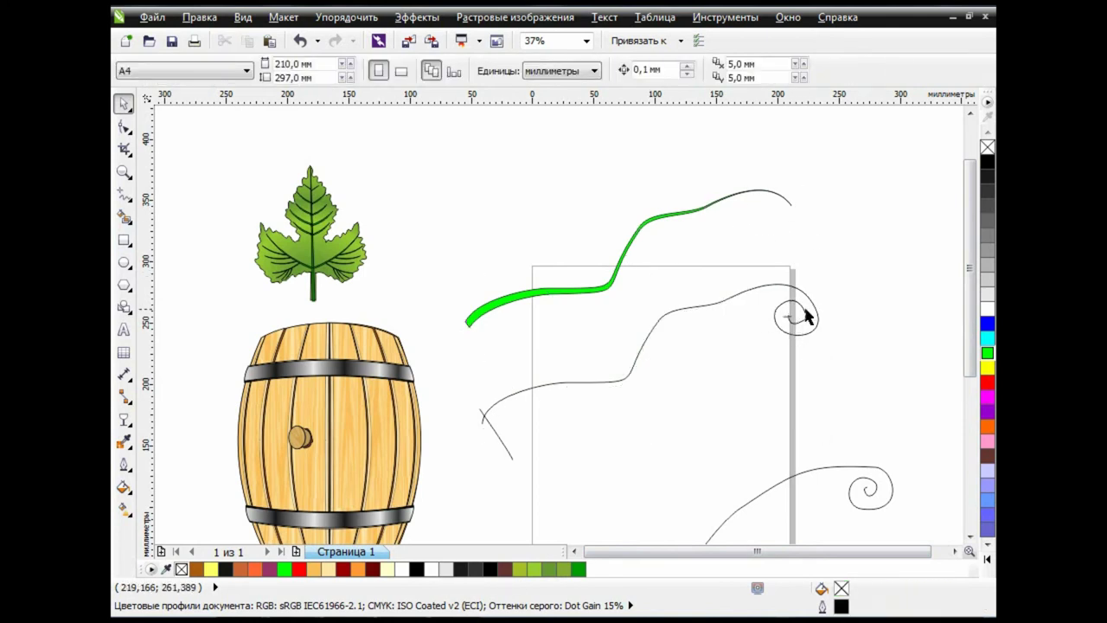
pyautogui.click(804, 314)
pyautogui.press('Delete')
# Step: Move the remaining spiral tendril onto the page and tilt it about 5°
pyautogui.click(498, 437)
pyautogui.moveTo(766, 499); pyautogui.dragTo(646, 317)
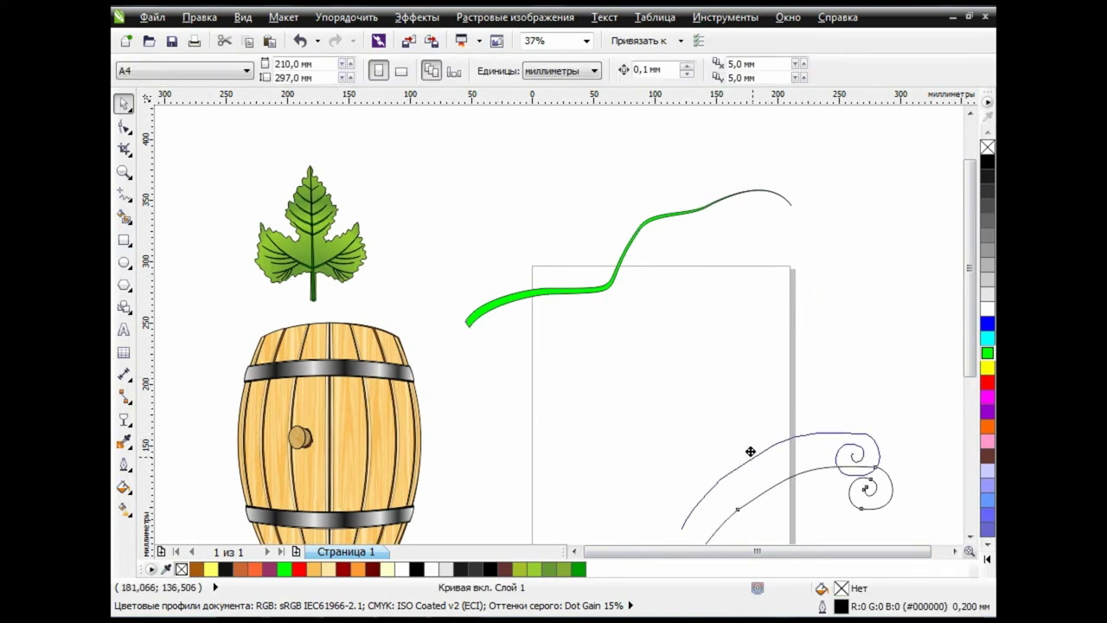
pyautogui.click(745, 308)
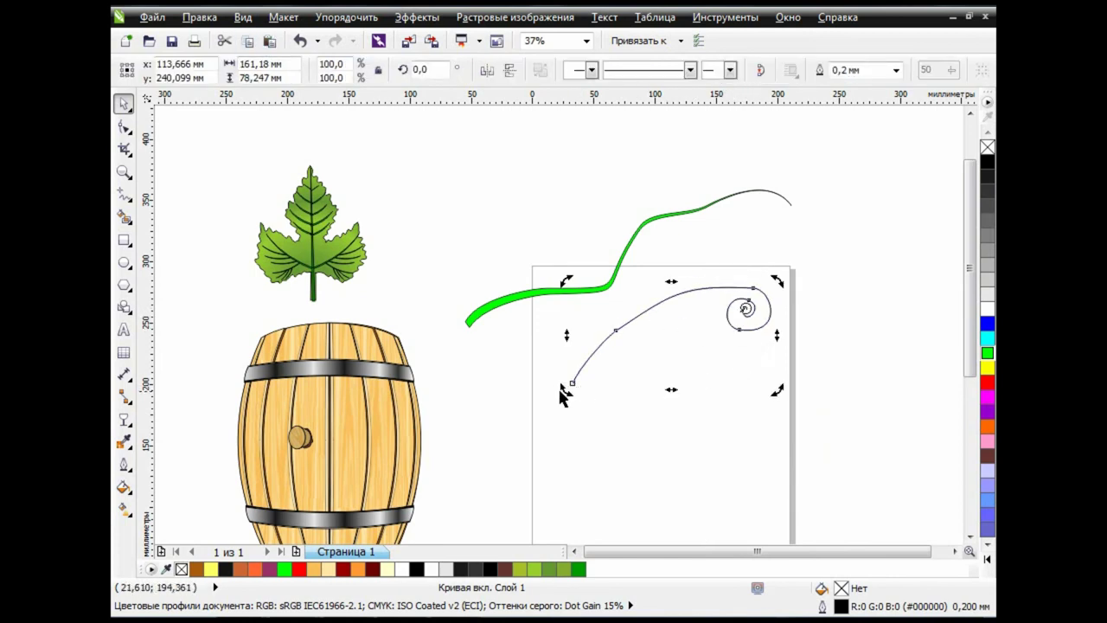
pyautogui.moveTo(567, 389); pyautogui.dragTo(571, 408)
pyautogui.scroll(3, 769, 347)
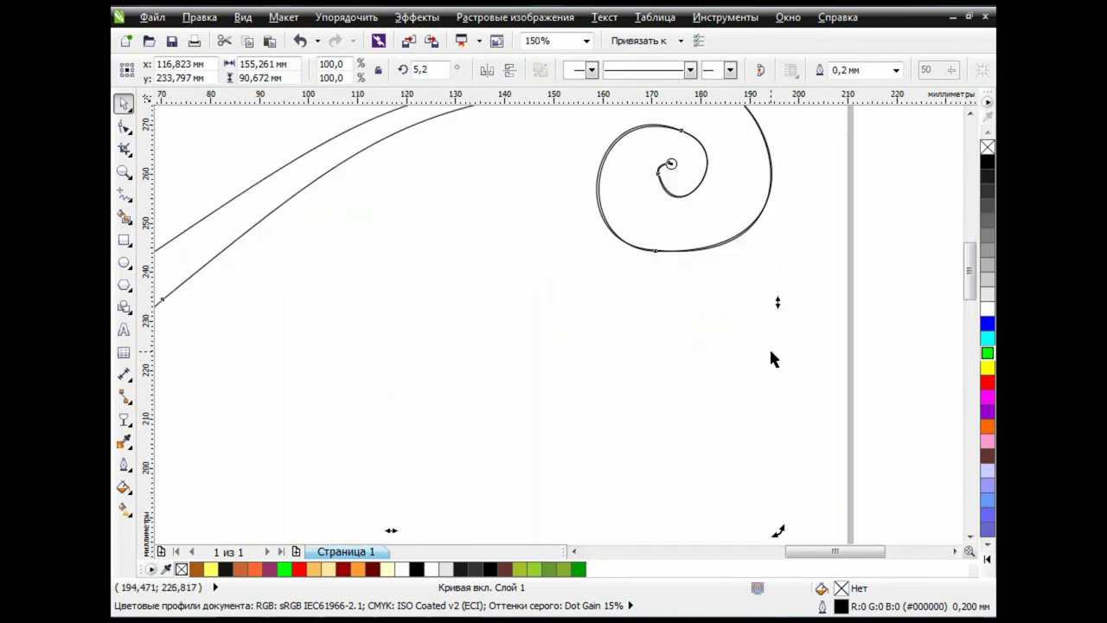
pyautogui.scroll(-1, 724, 301)
pyautogui.press('F10')
# Step: Drag the spiral's nodes and handles to tighten its inner loop
pyautogui.moveTo(709, 192); pyautogui.dragTo(699, 277)
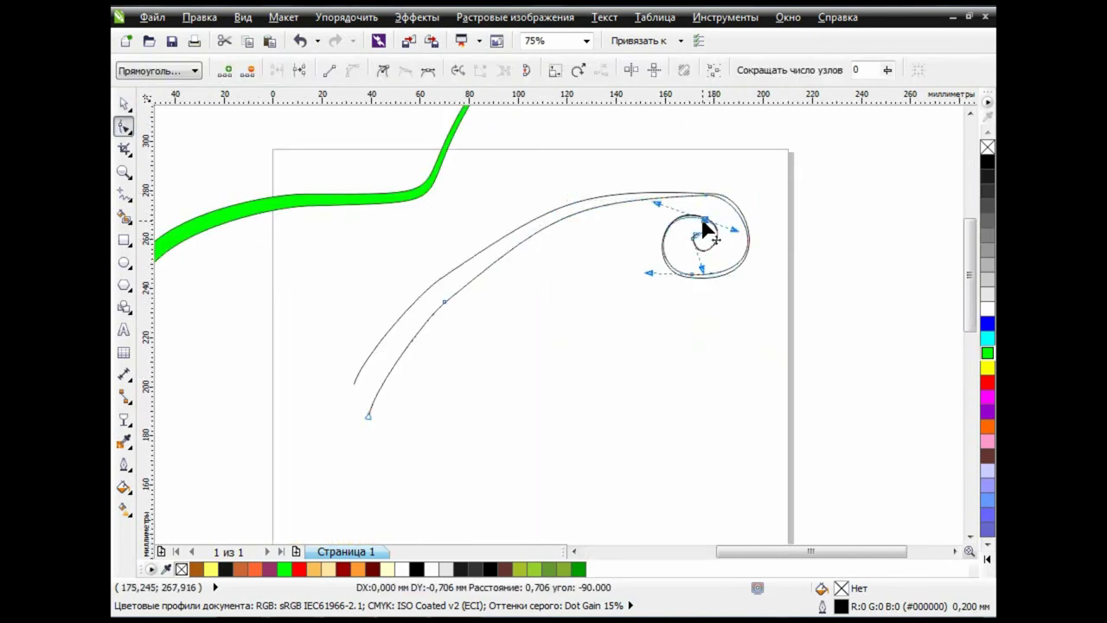
pyautogui.moveTo(704, 234)
pyautogui.mouseDown()
pyautogui.moveTo(706, 250)
pyautogui.moveTo(729, 230)
pyautogui.mouseUp()
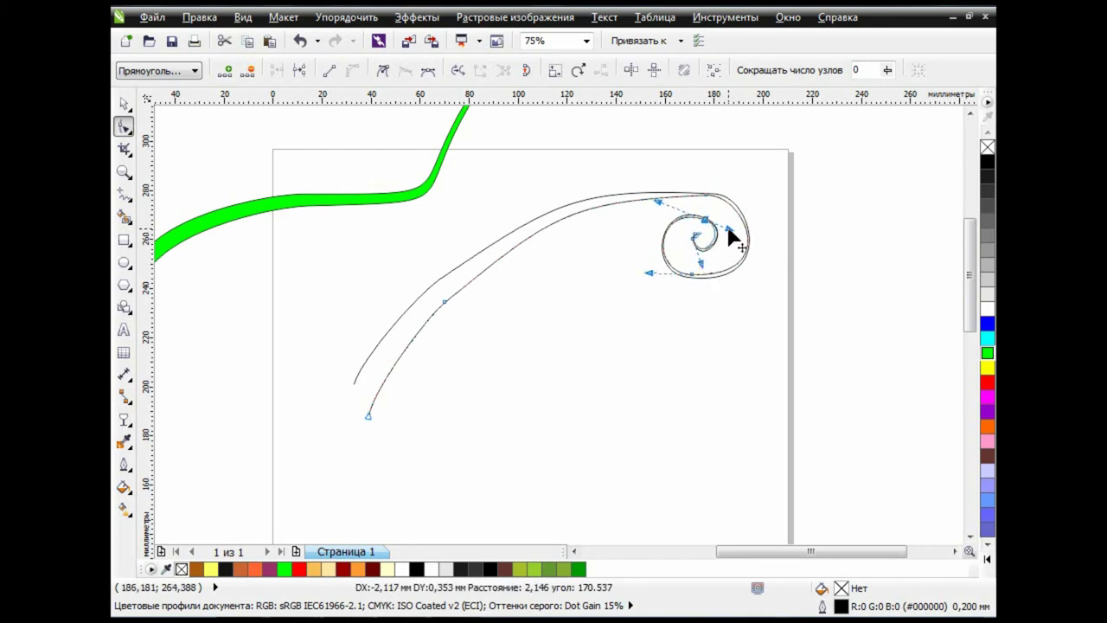
pyautogui.moveTo(651, 274); pyautogui.dragTo(656, 276)
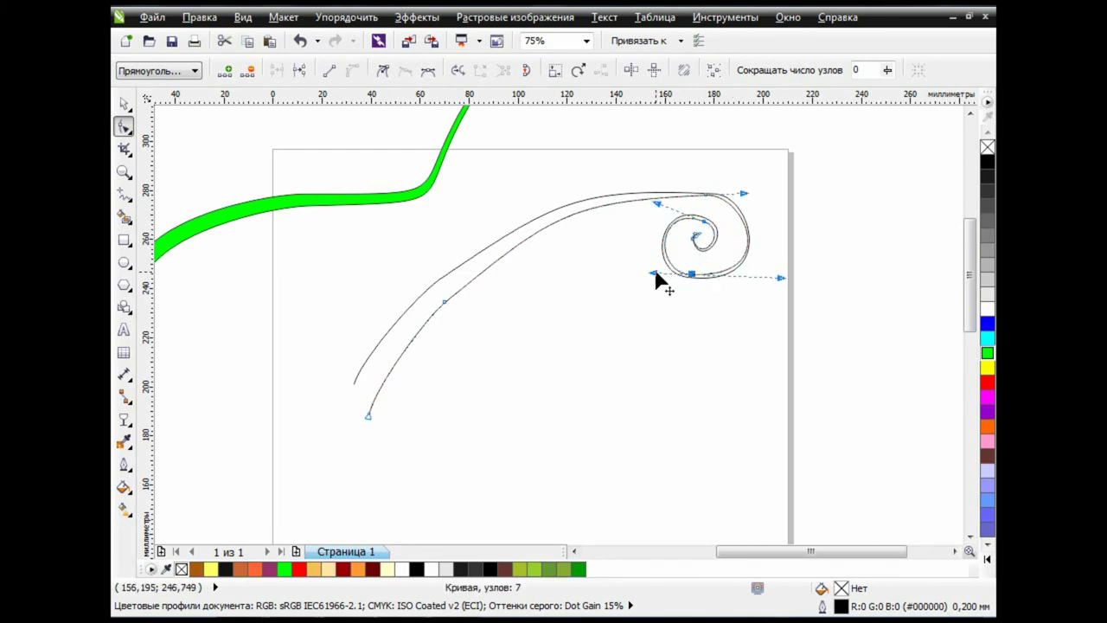
# Step: Draw a straight line across the tendril's open tail end
pyautogui.click(123, 197)
pyautogui.moveTo(346, 349); pyautogui.dragTo(418, 476)
pyautogui.click(692, 235)
# Step: Smart-fill the area between the tendril lines cyan and move the shape aside
pyautogui.click(124, 216)
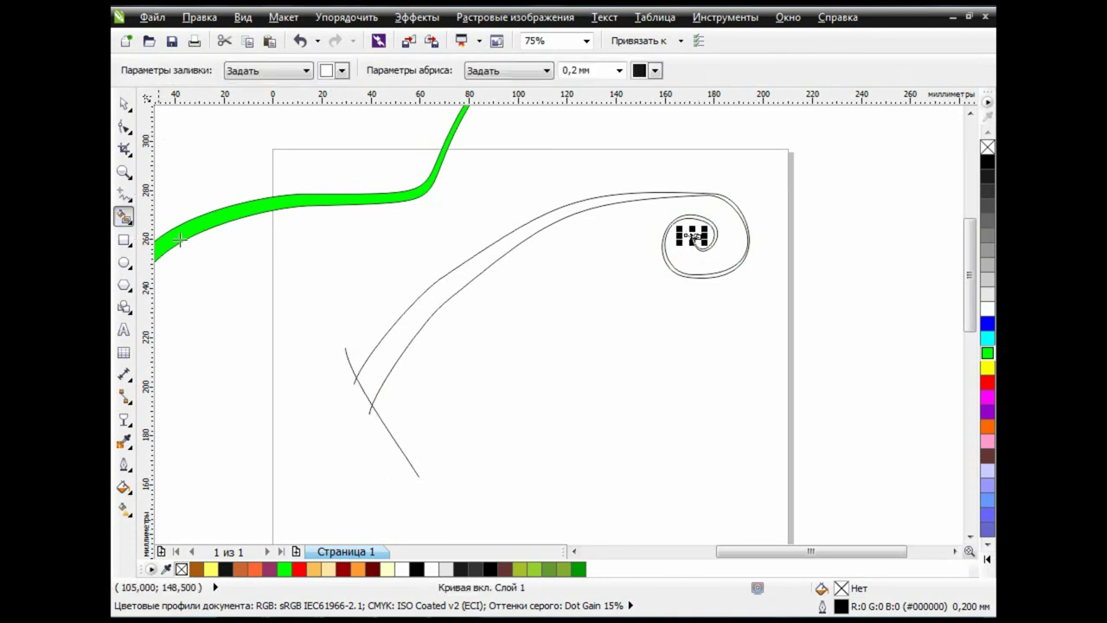
pyautogui.click(422, 308)
pyautogui.click(987, 337)
pyautogui.click(124, 103)
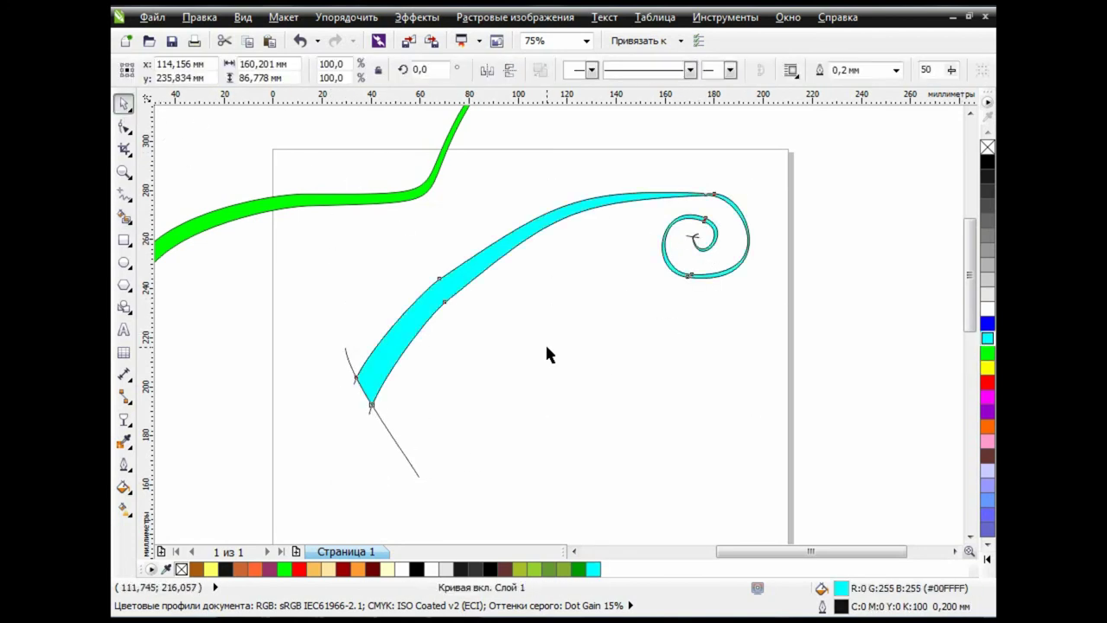
pyautogui.moveTo(516, 262); pyautogui.dragTo(682, 374)
pyautogui.click(796, 411)
# Step: Raise the cyan tendril's top node and extend its handle to smooth the curve
pyautogui.click(882, 302)
pyautogui.scroll(4, 883, 301)
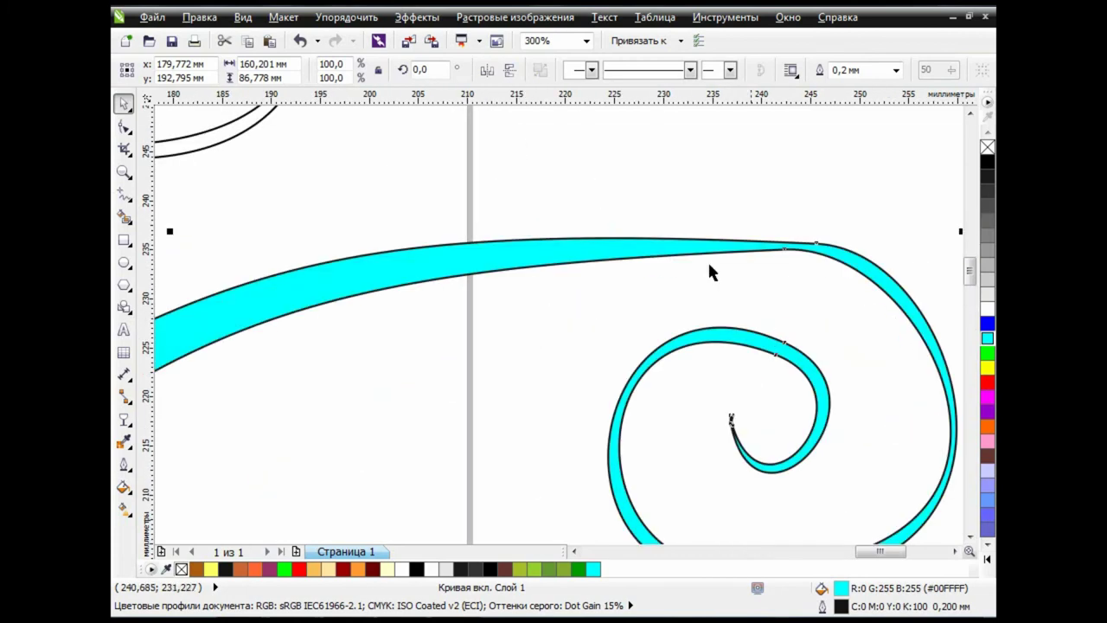
pyautogui.press('F10')
pyautogui.click(783, 257)
pyautogui.moveTo(784, 258); pyautogui.dragTo(791, 240)
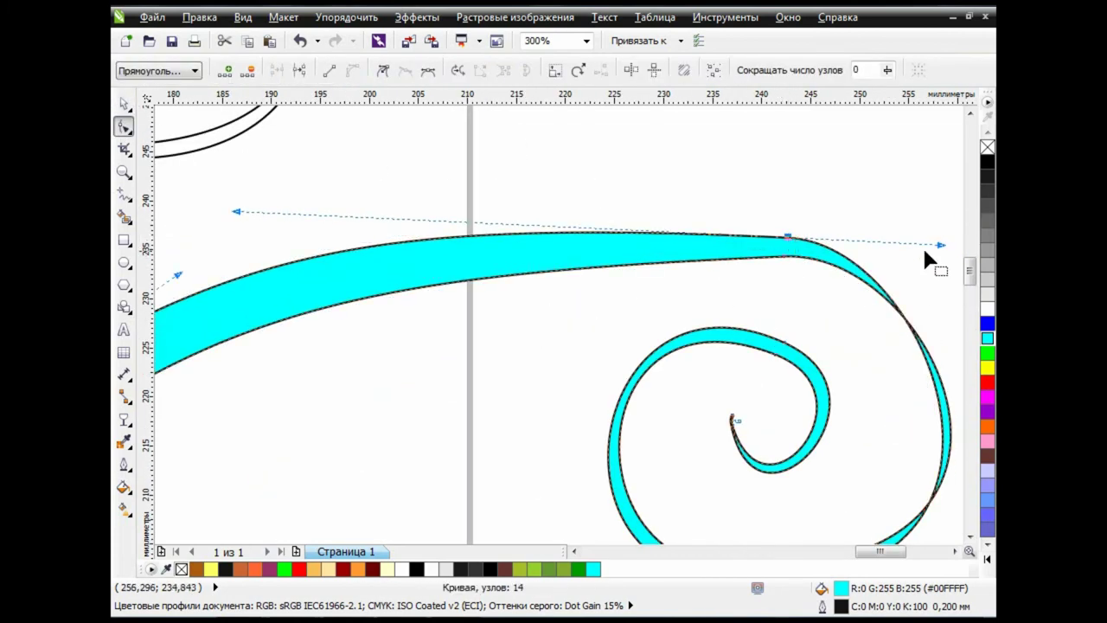
pyautogui.moveTo(934, 255); pyautogui.dragTo(899, 255)
pyautogui.scroll(-2, 602, 382)
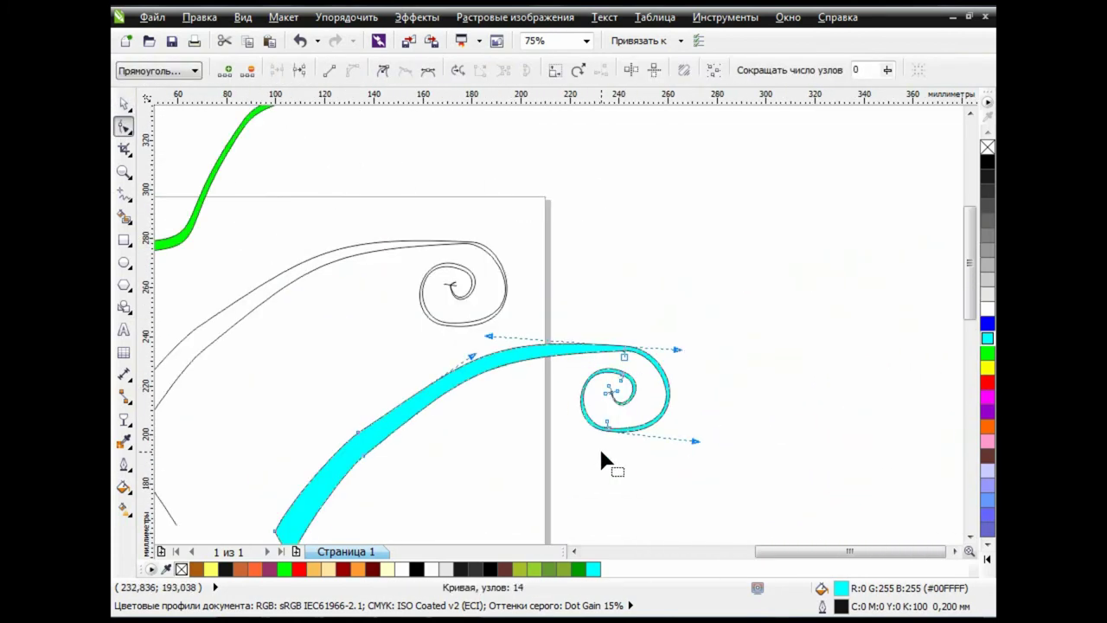
pyautogui.press('space')
pyautogui.click(441, 472)
pyautogui.scroll(-1, 441, 472)
pyautogui.click(446, 370)
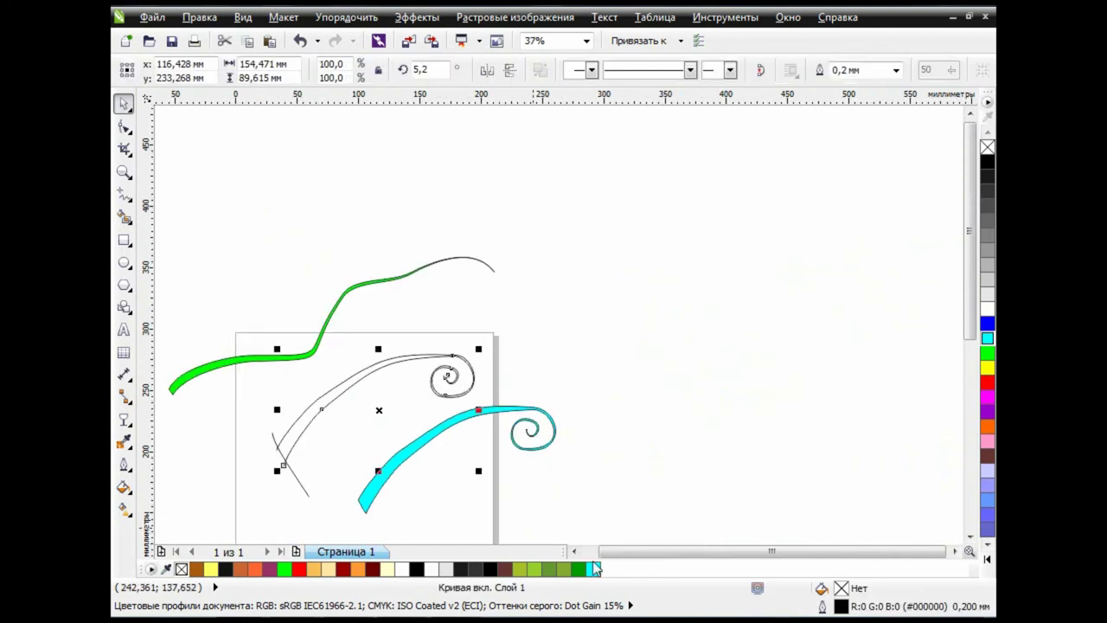
# Step: Delete the leftover grey spiral outline
pyautogui.hscroll(-5, 840, 450)
pyautogui.press('Delete')
pyautogui.scroll(-2, 860, 384)
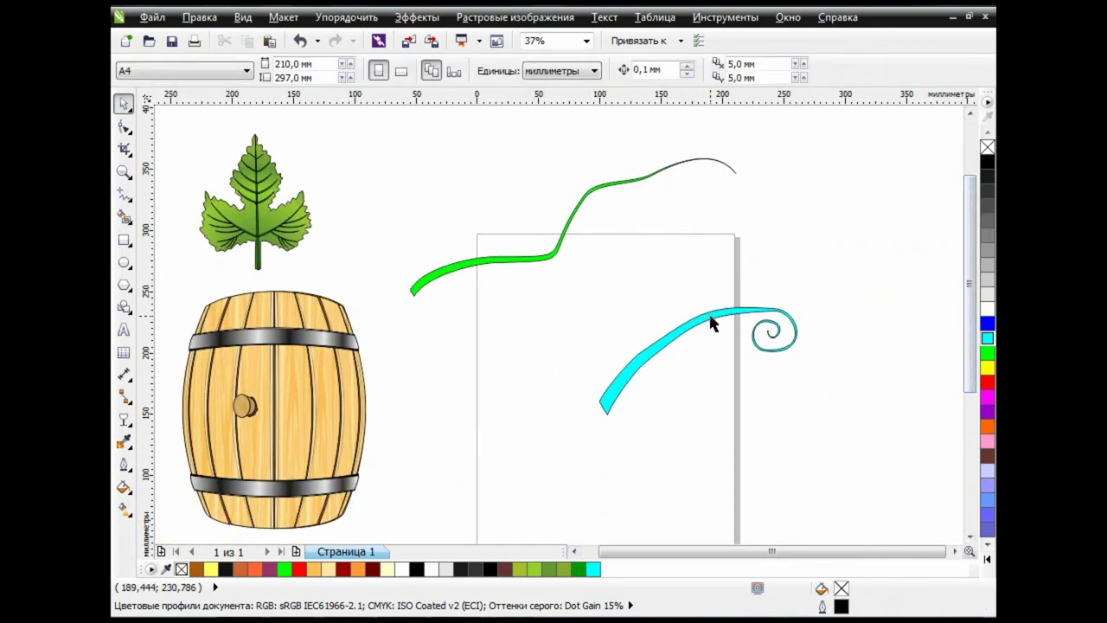
pyautogui.scroll(1, 712, 322)
# Step: Shift the cyan tendril up-left and recolour it green
pyautogui.click(527, 400)
pyautogui.scroll(-1, 527, 401)
pyautogui.moveTo(573, 361); pyautogui.dragTo(474, 317)
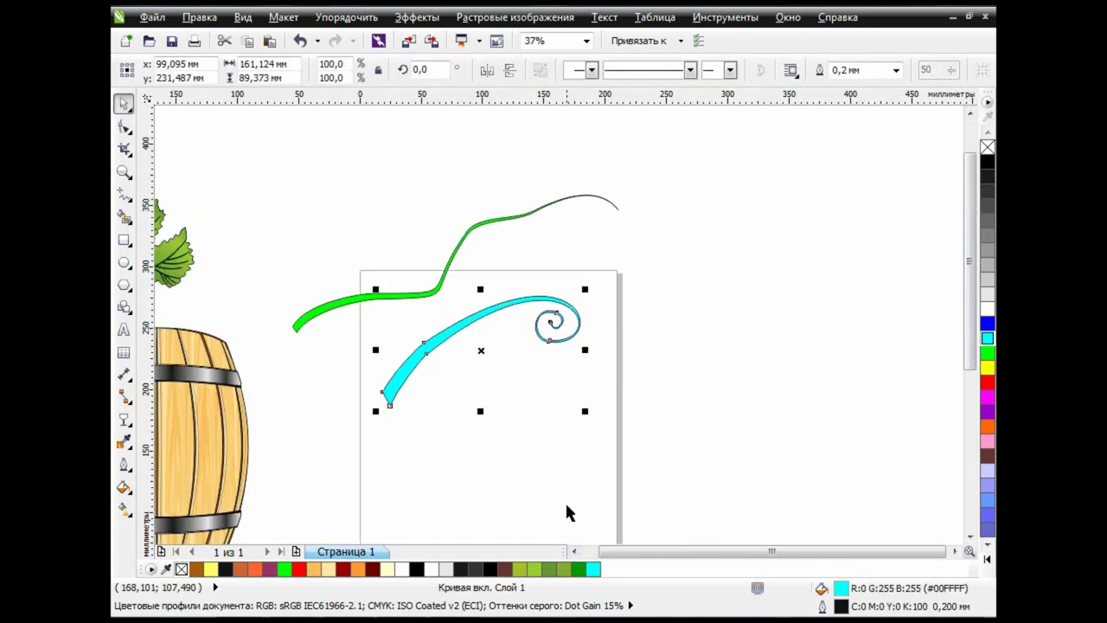
pyautogui.hscroll(-3, 569, 512)
pyautogui.hscroll(-2, 569, 512)
pyautogui.click(987, 352)
# Step: Place the green tendril and the long green curve beside the grape leaf
pyautogui.moveTo(679, 342)
pyautogui.mouseDown()
pyautogui.moveTo(423, 171)
pyautogui.moveTo(337, 180)
pyautogui.mouseUp()
pyautogui.moveTo(648, 291); pyautogui.dragTo(388, 300)
pyautogui.hscroll(2, 867, 561)
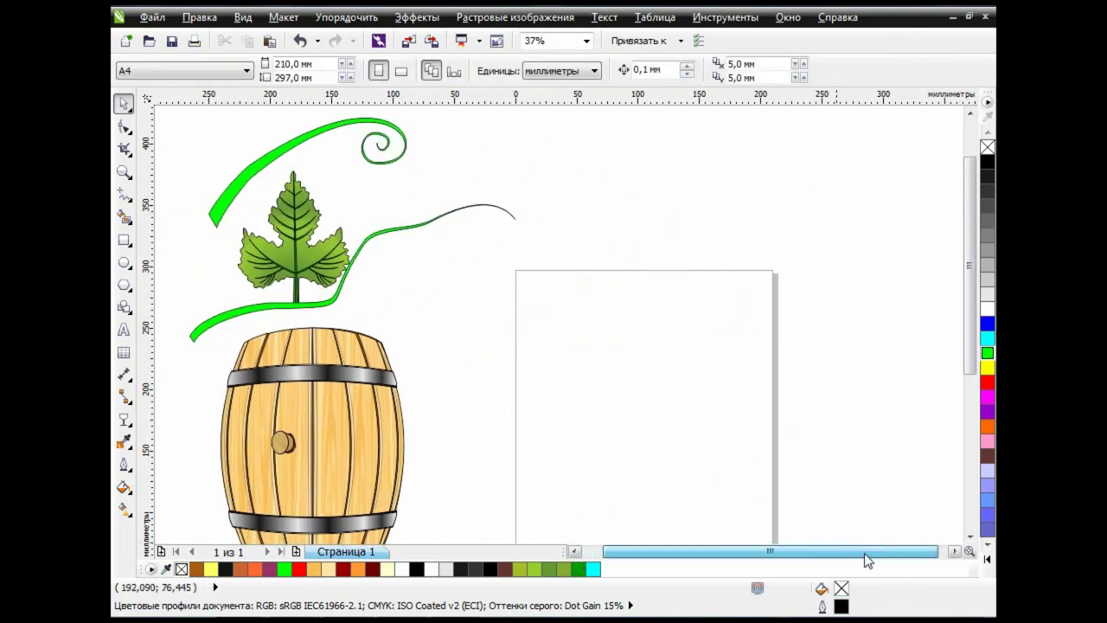
pyautogui.scroll(-3, 917, 484)
# Step: Draw an ellipse and convert it to editable curves
pyautogui.click(124, 262)
pyautogui.moveTo(532, 235); pyautogui.dragTo(629, 355)
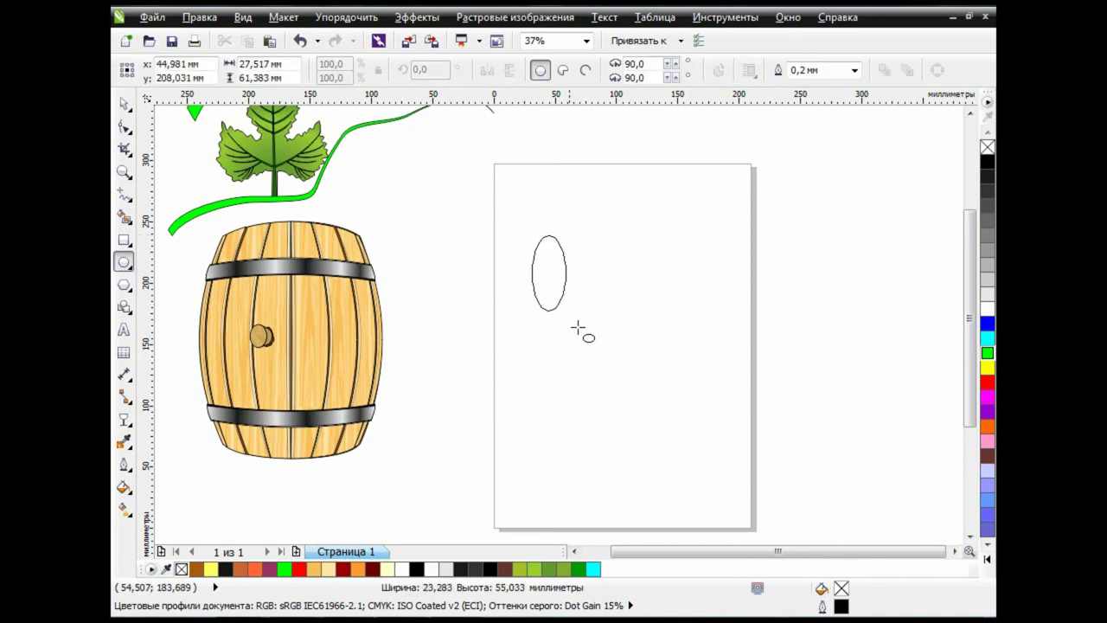
pyautogui.press('space')
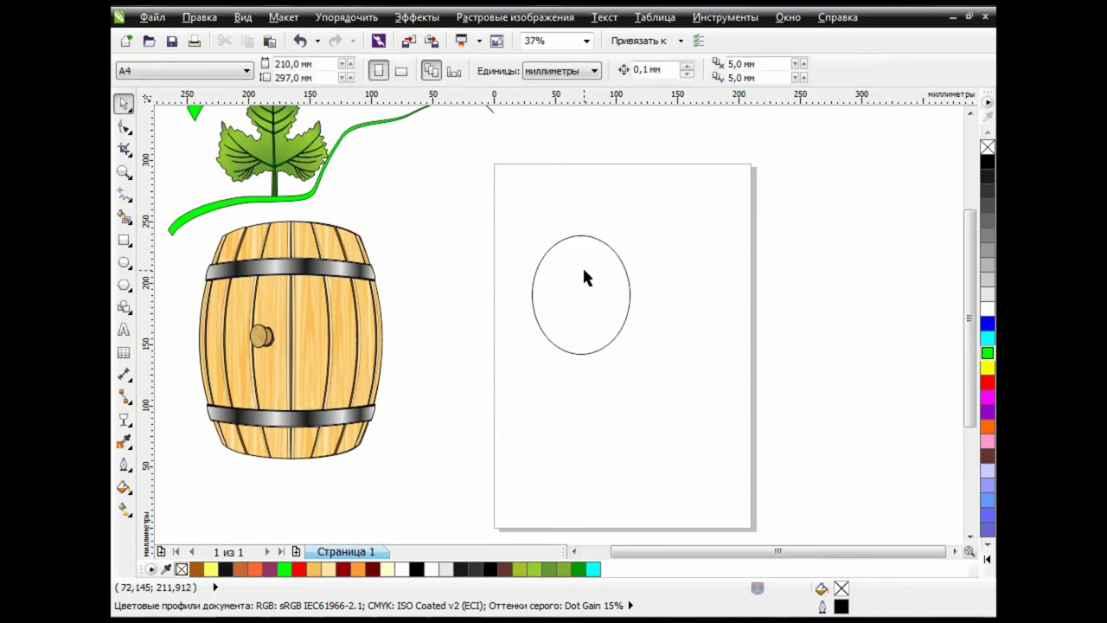
pyautogui.hotkey('ctrl', 'q')
pyautogui.press('F10')
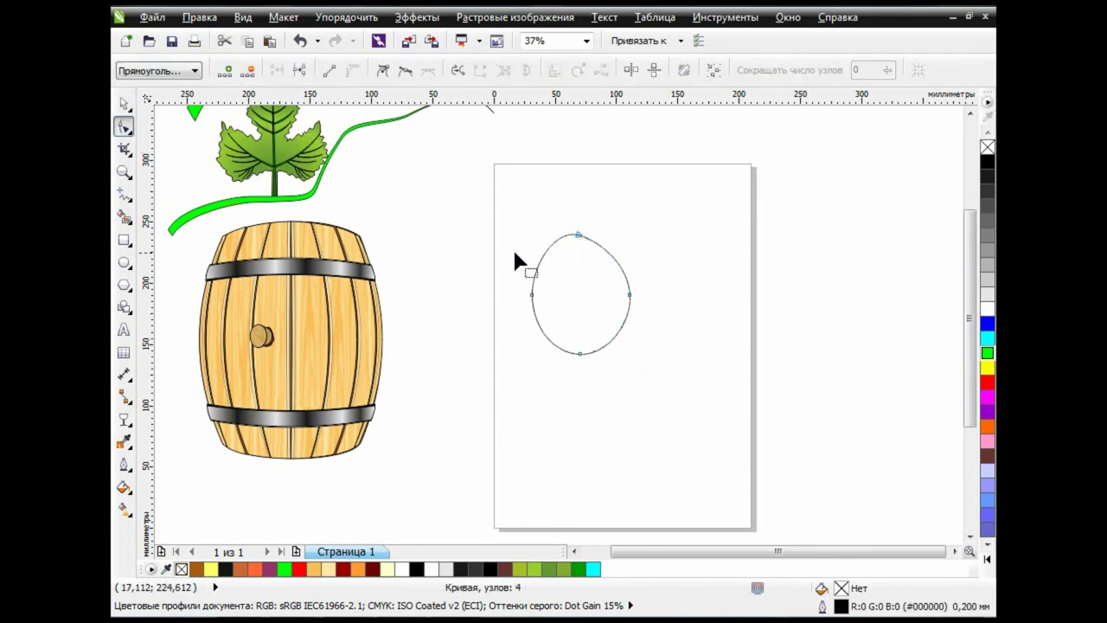
# Step: Raise the top node to give the curve an egg shape
pyautogui.moveTo(580, 236); pyautogui.dragTo(582, 218)
pyautogui.moveTo(629, 295); pyautogui.dragTo(621, 297)
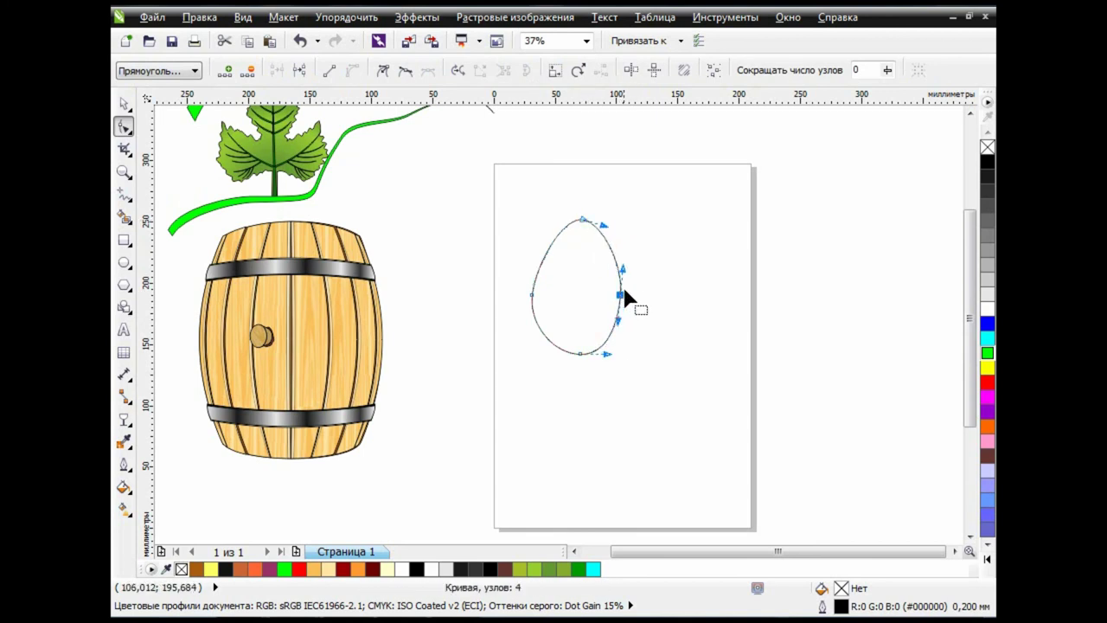
pyautogui.hotkey('ctrl', 'z')
pyautogui.click(549, 255)
pyautogui.press('space')
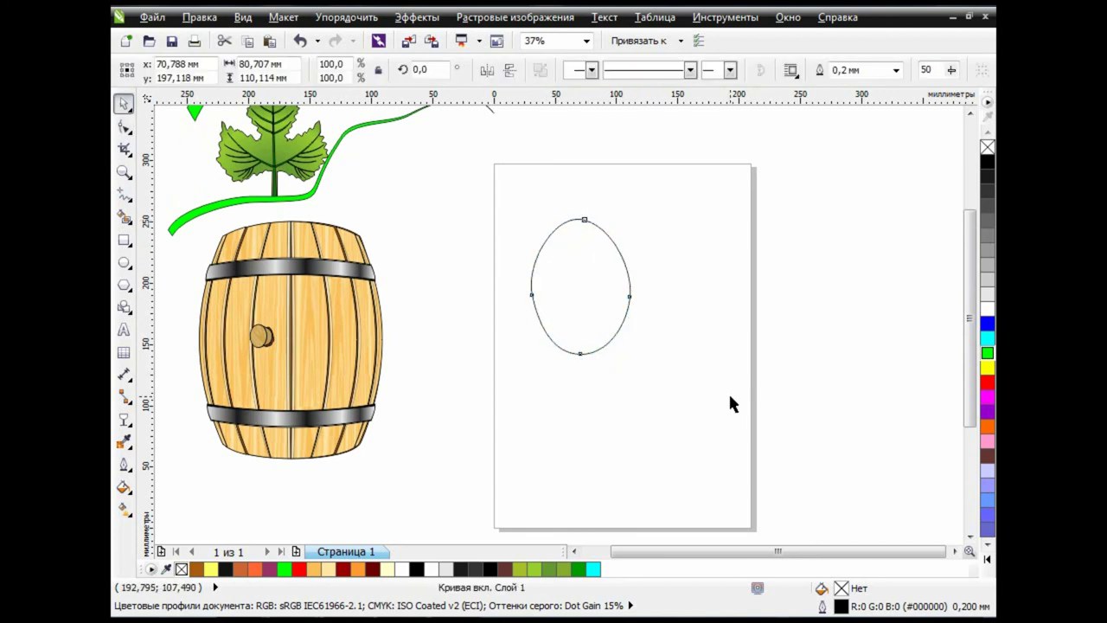
pyautogui.click(730, 399)
# Step: Adjust the egg's left and right nodes to narrow it slightly
pyautogui.click(531, 295)
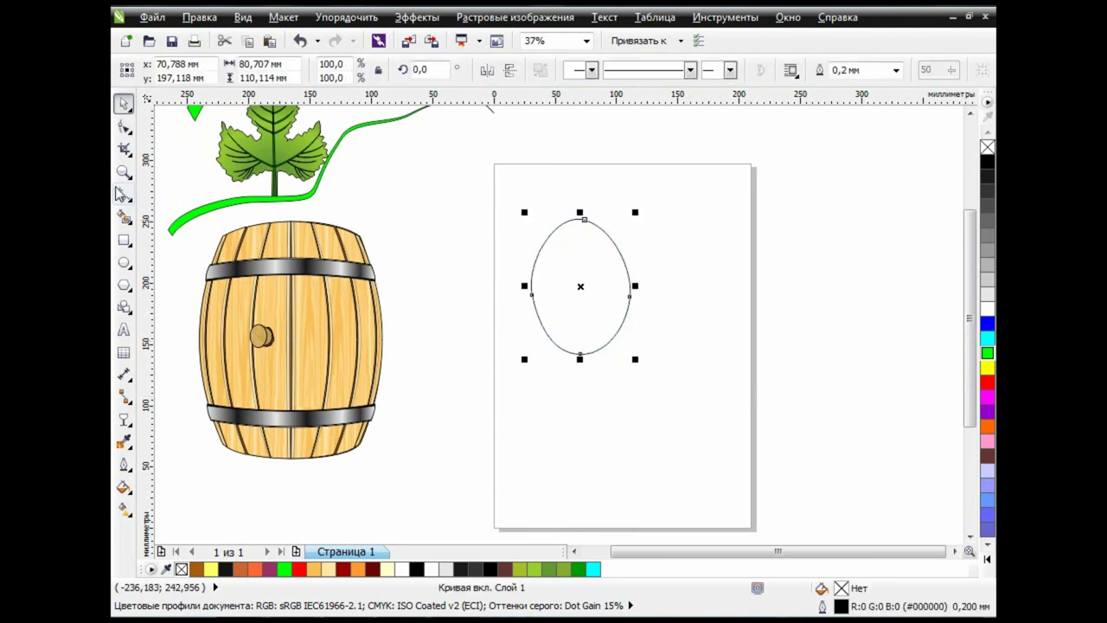
pyautogui.press('space')
pyautogui.click(528, 292)
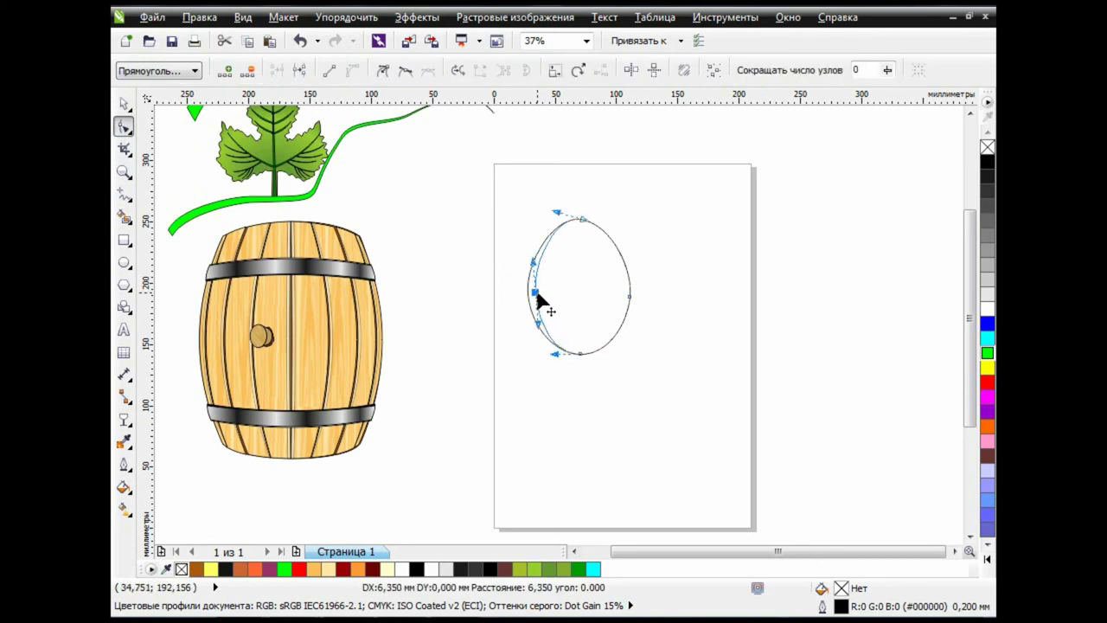
pyautogui.click(628, 296)
pyautogui.click(126, 105)
pyautogui.click(640, 357)
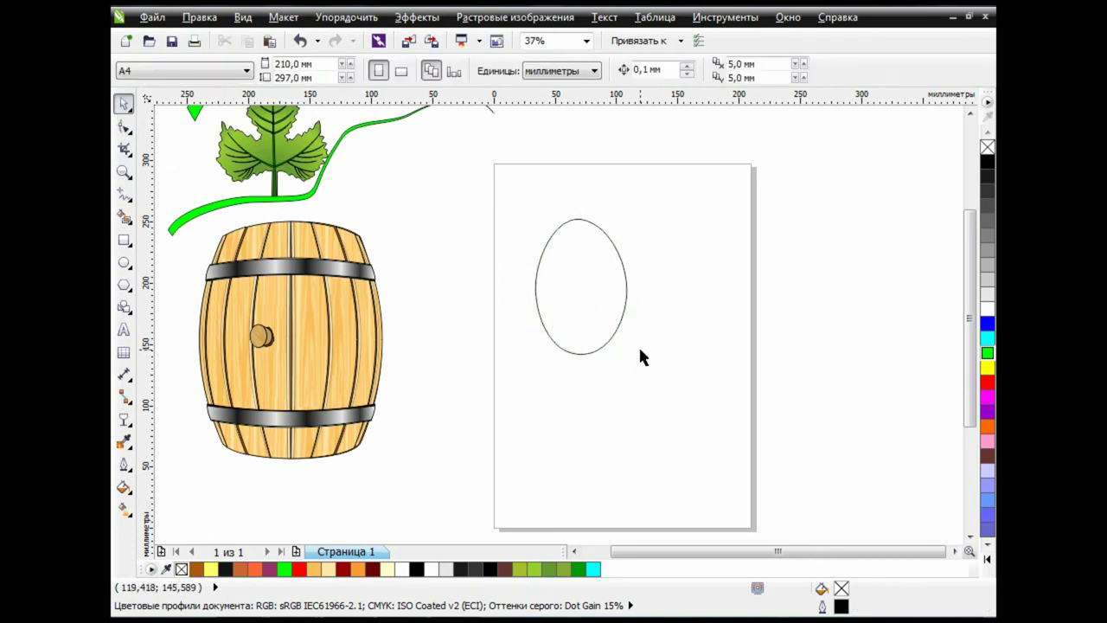
pyautogui.click(601, 292)
# Step: Make a smaller copy of the egg inside the original
pyautogui.moveTo(634, 361); pyautogui.dragTo(572, 266)
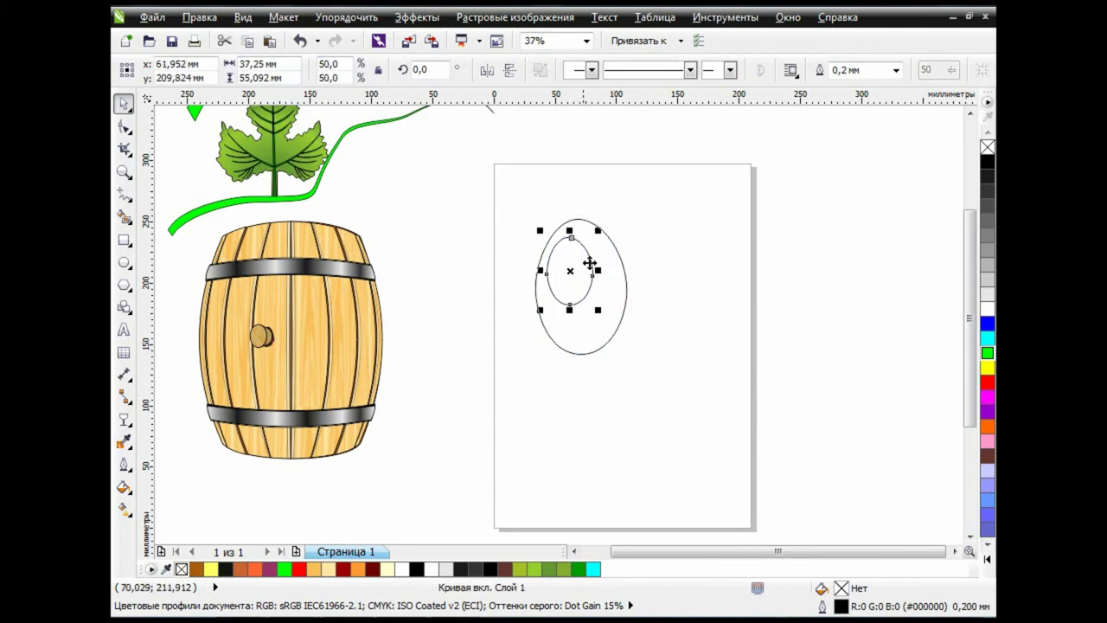
pyautogui.click(655, 357)
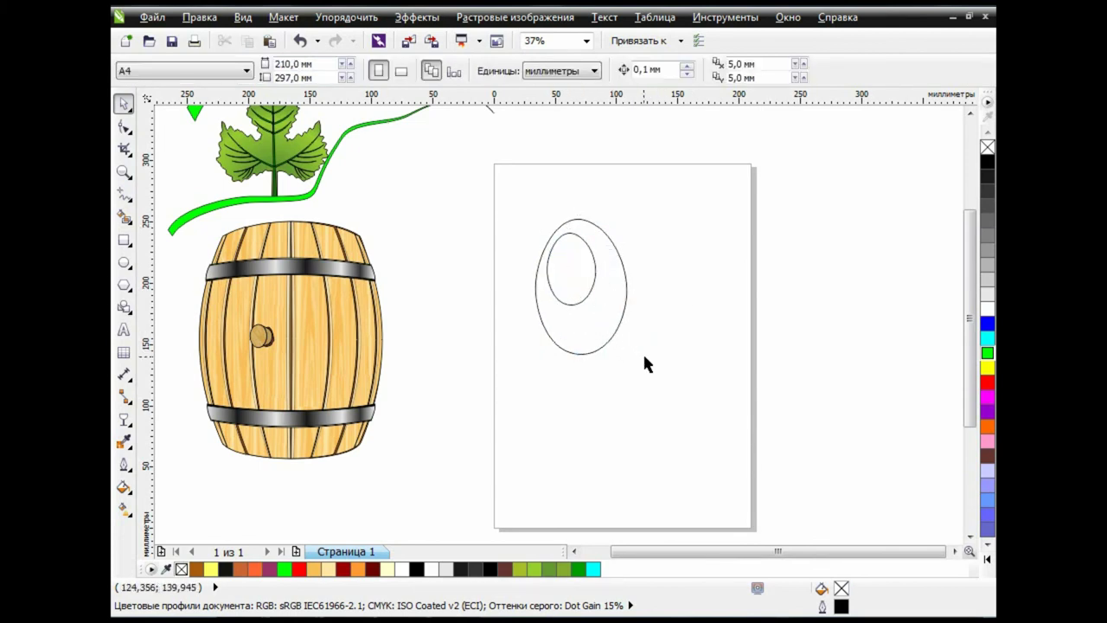
pyautogui.click(619, 321)
# Step: Fill the outer egg pink with RGB 222, 162, 201
pyautogui.click(123, 487)
pyautogui.click(216, 361)
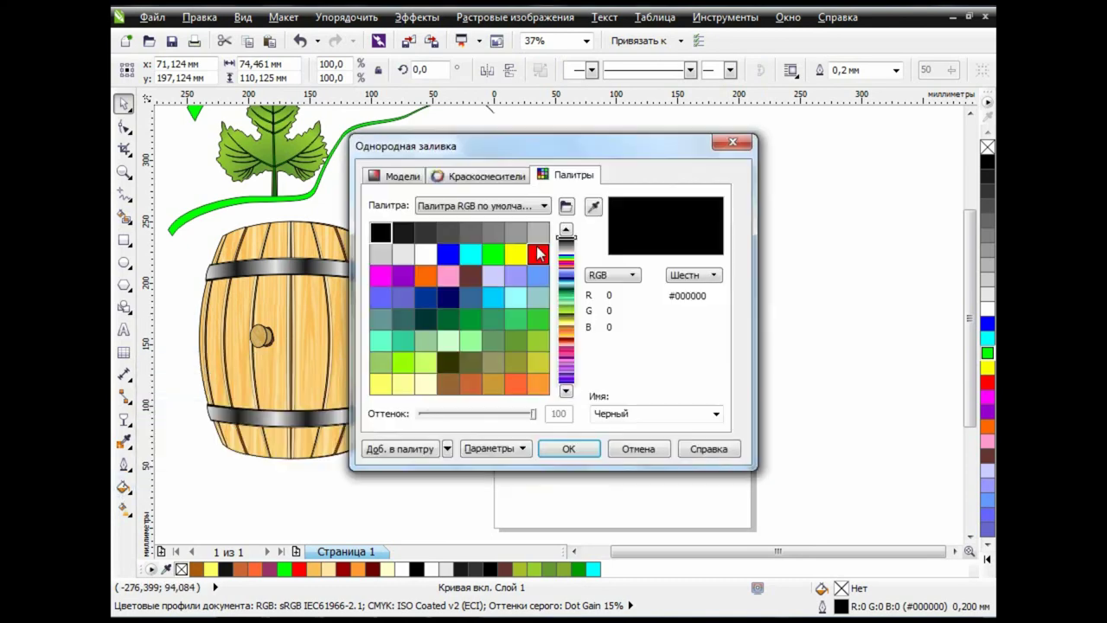
pyautogui.hotkey('ctrl', 'Tab')
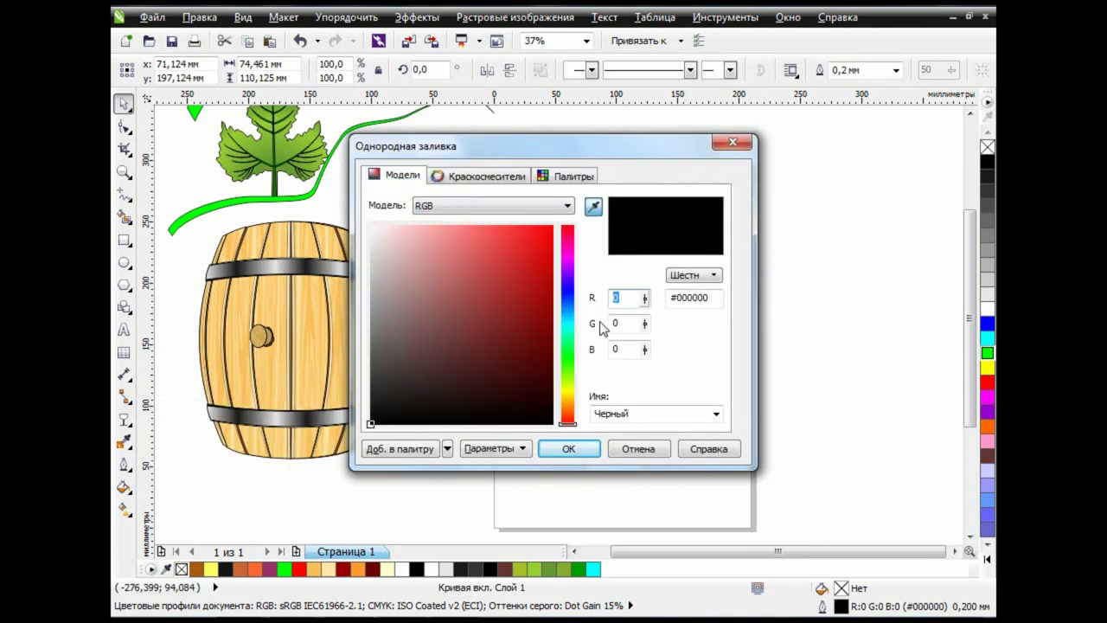
pyautogui.write('22')
pyautogui.press('Tab')
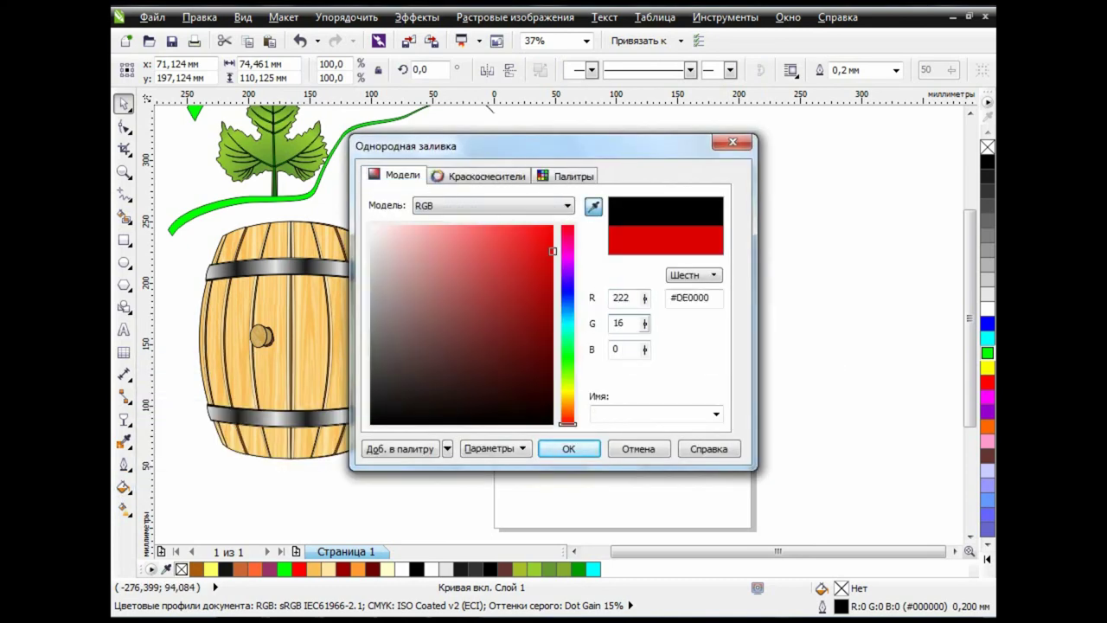
pyautogui.write('2')
pyautogui.press('Tab')
pyautogui.press('Tab')
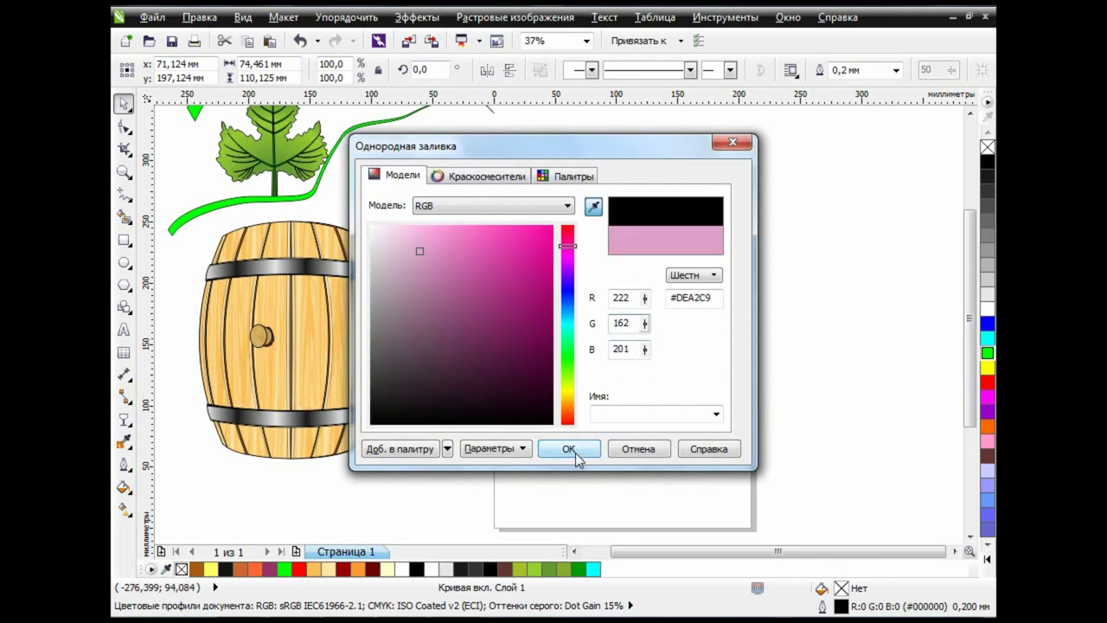
pyautogui.click(571, 450)
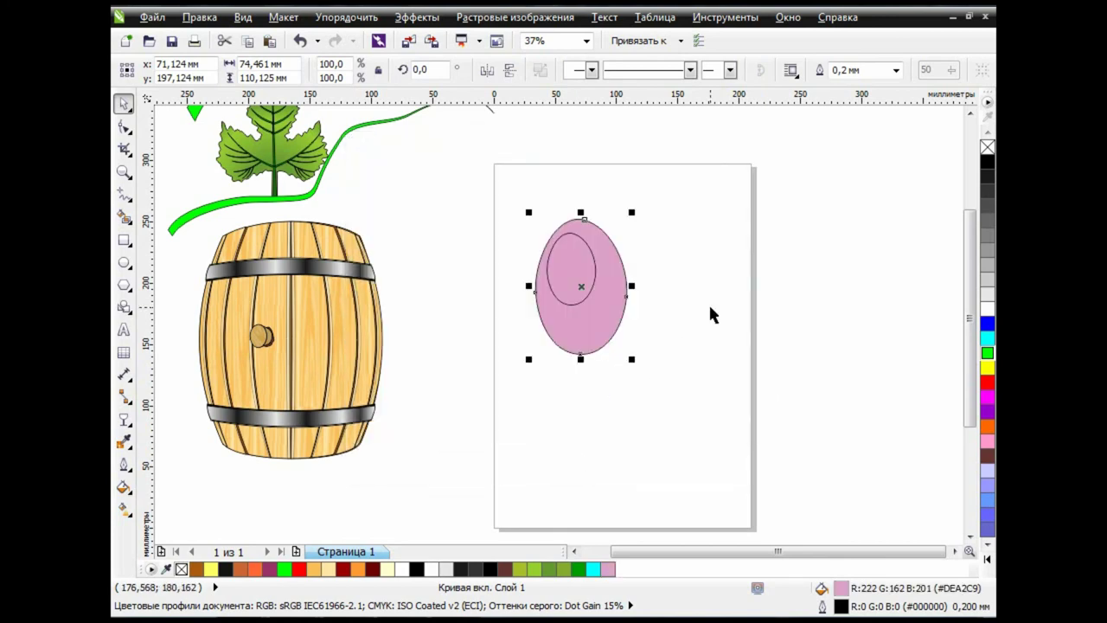
# Step: Copy the pink fill from the outer egg onto the inner egg
pyautogui.click(590, 264)
pyautogui.click(199, 16)
pyautogui.click(247, 254)
pyautogui.click(663, 331)
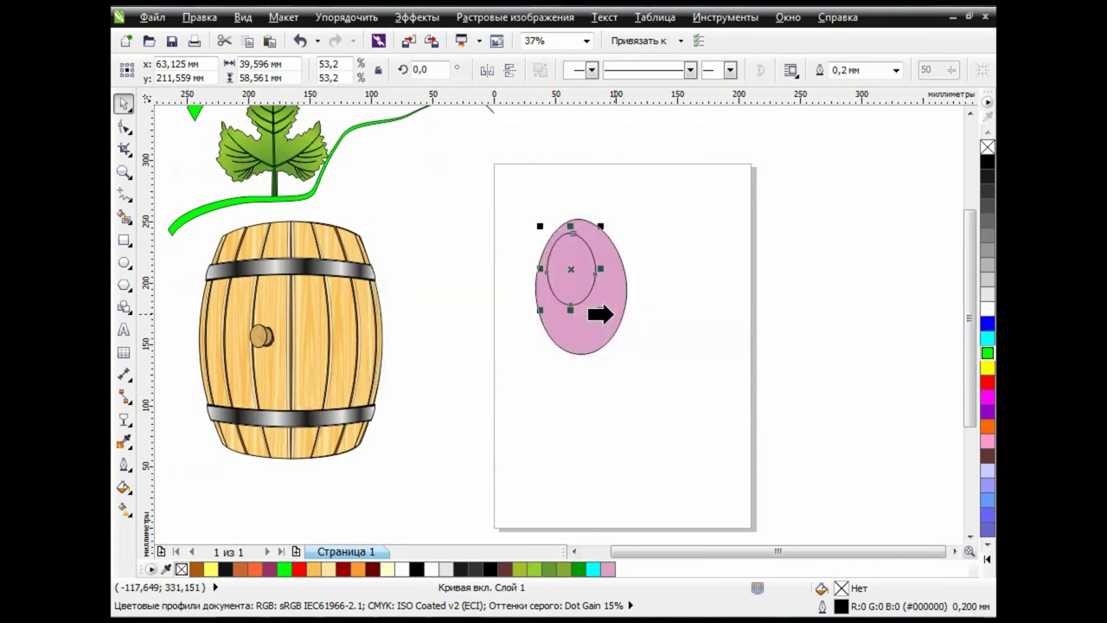
pyautogui.click(600, 314)
pyautogui.moveTo(583, 267); pyautogui.dragTo(692, 218)
pyautogui.hotkey('ctrl', 'z')
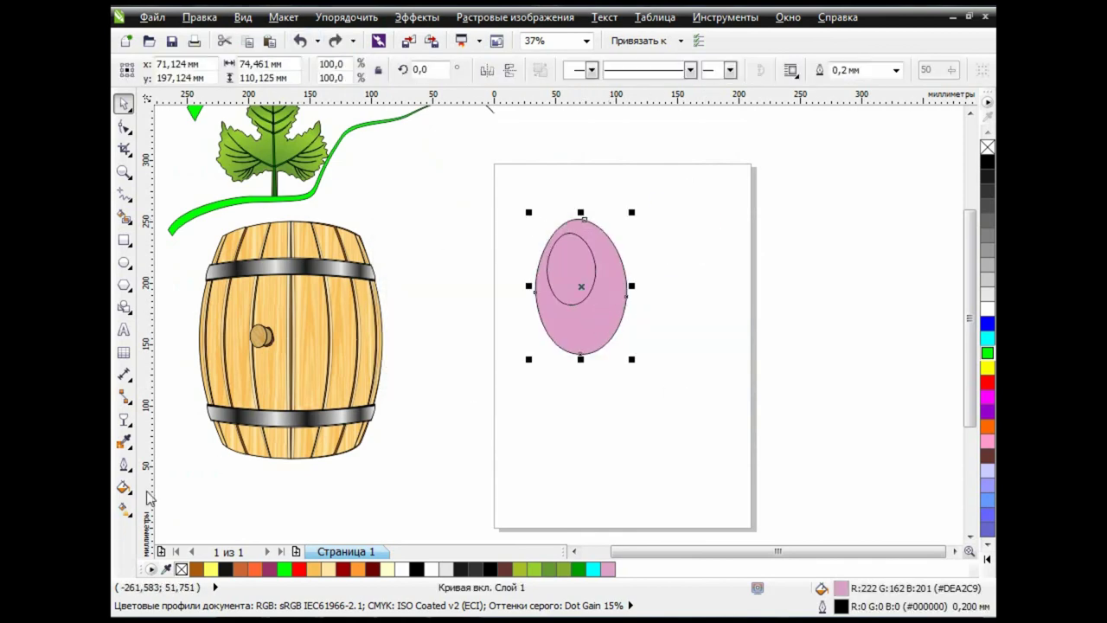
# Step: Refill the outer egg deep purple with RGB 131, 45, 102
pyautogui.click(123, 487)
pyautogui.click(182, 361)
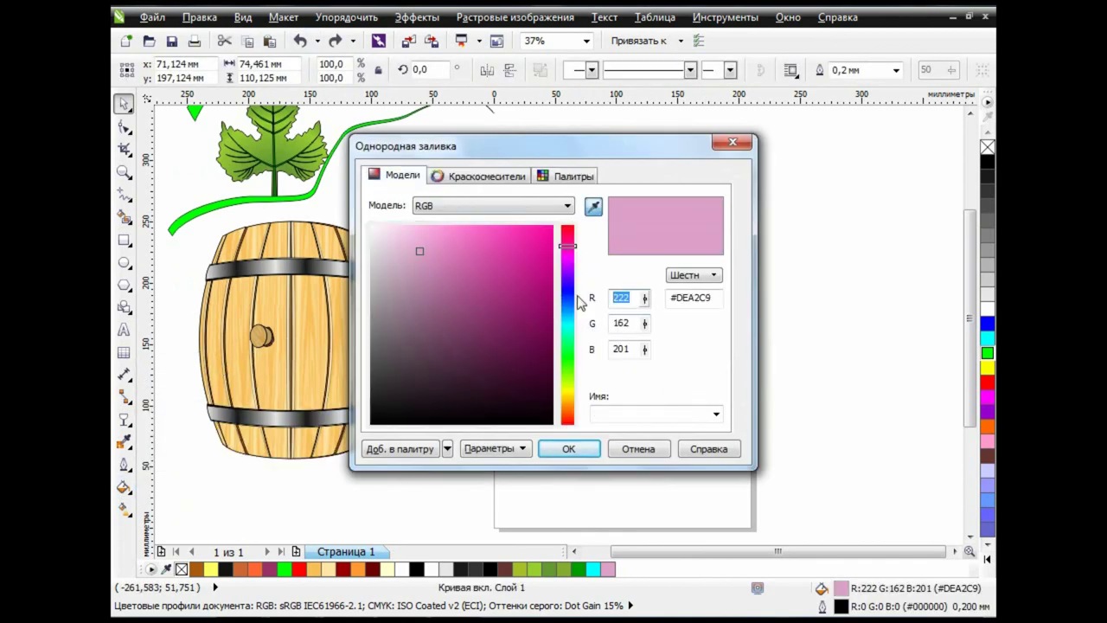
pyautogui.press('Tab')
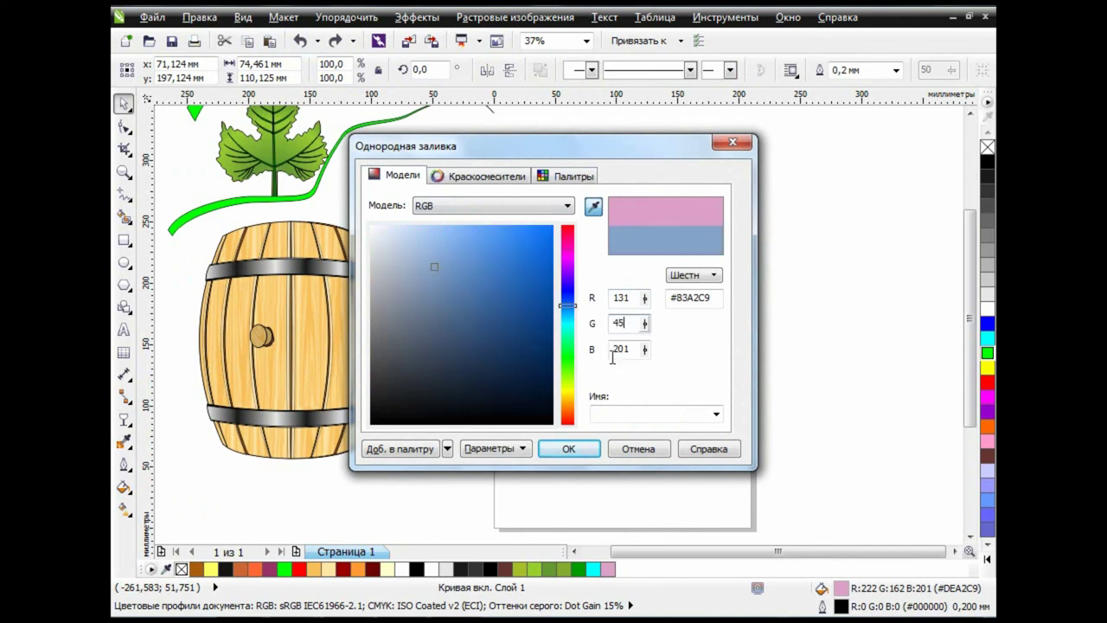
pyautogui.press('Tab')
pyautogui.press('Tab')
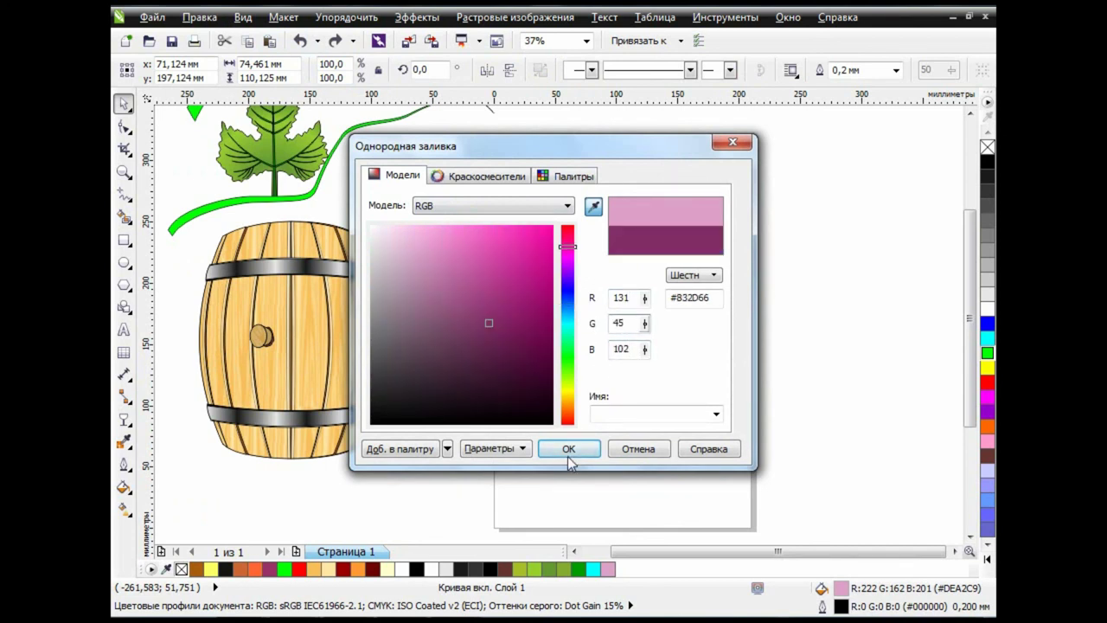
pyautogui.click(568, 448)
pyautogui.click(661, 363)
pyautogui.click(124, 420)
pyautogui.click(196, 418)
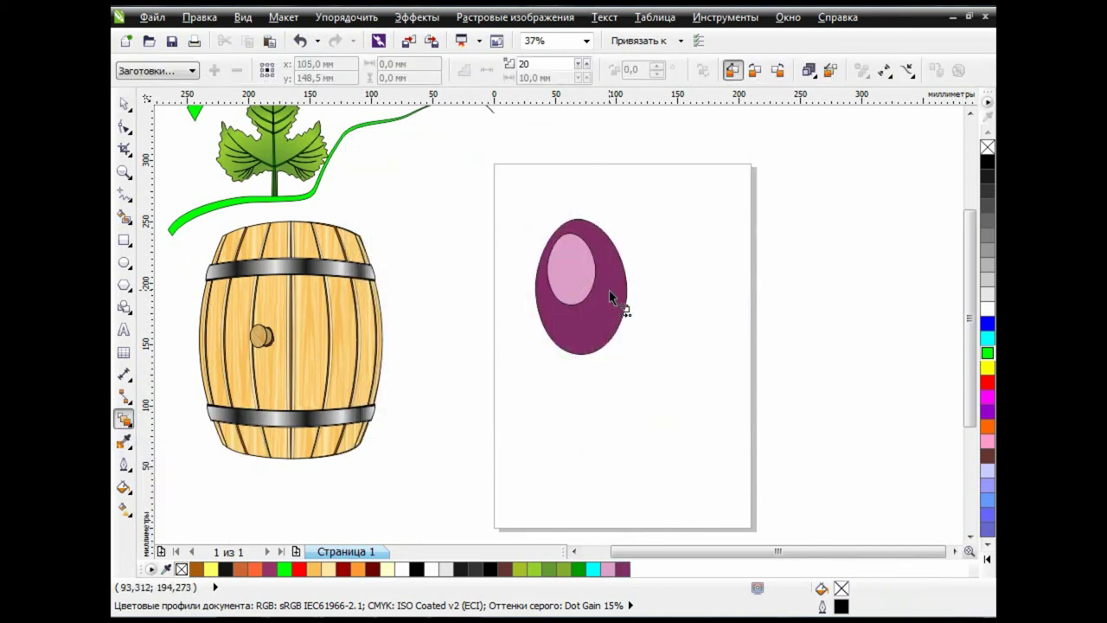
# Step: Blend the pink inner egg into the purple outer egg with 50 steps, no outlines
pyautogui.moveTo(588, 277); pyautogui.dragTo(606, 310)
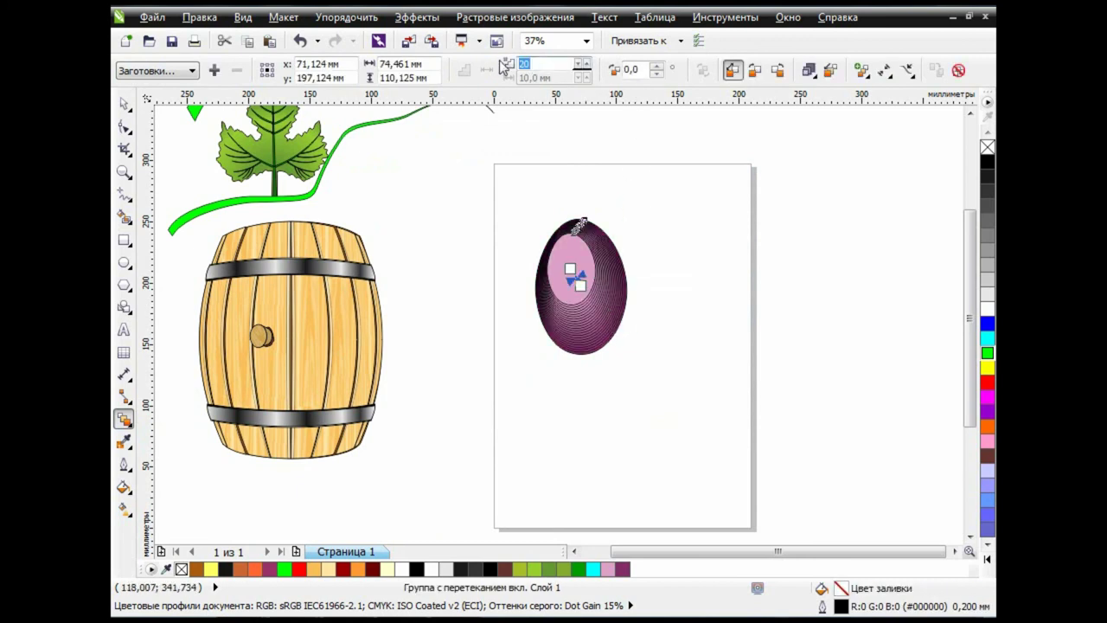
pyautogui.write('50')
pyautogui.press('Return')
pyautogui.rightClick(988, 150)
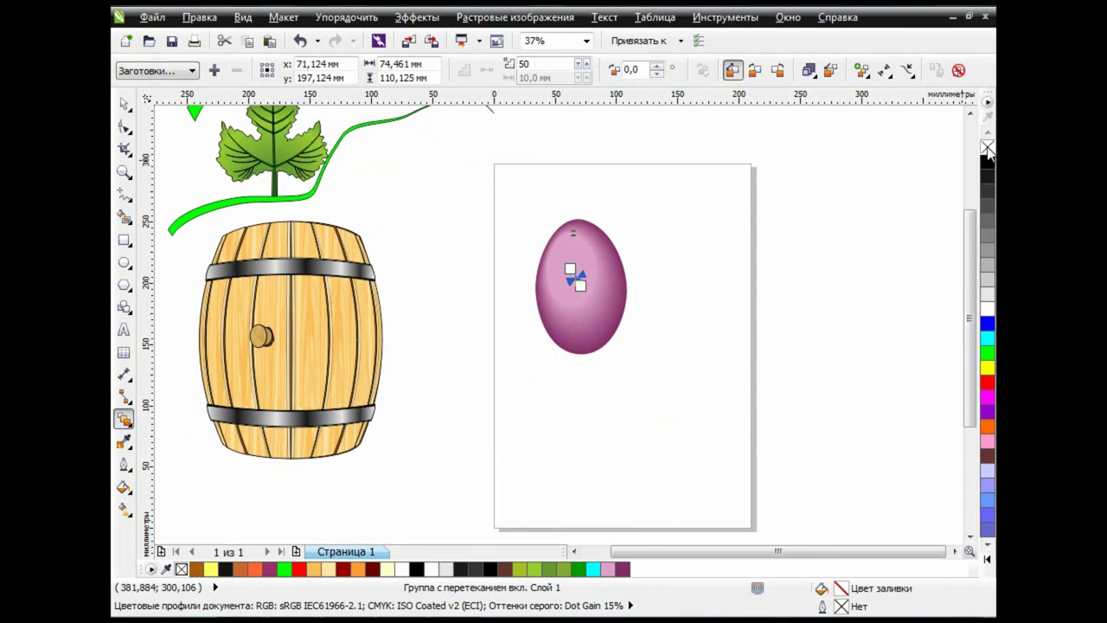
pyautogui.press('space')
pyautogui.click(699, 345)
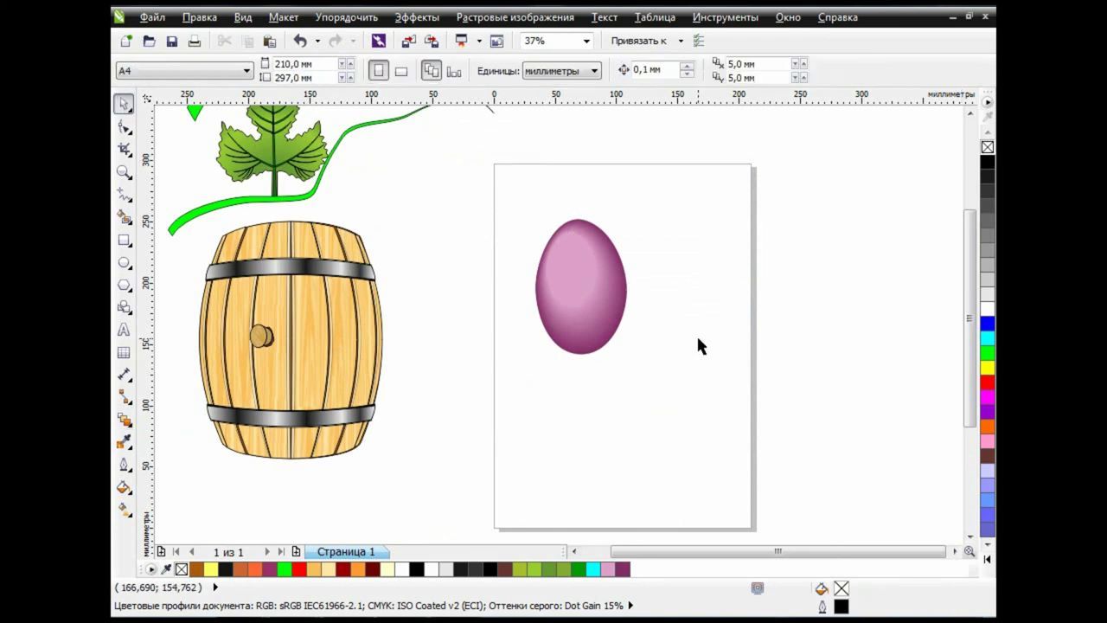
# Step: Try shifting the inner highlight egg up-right, then undo the stretched blend
pyautogui.click(600, 296)
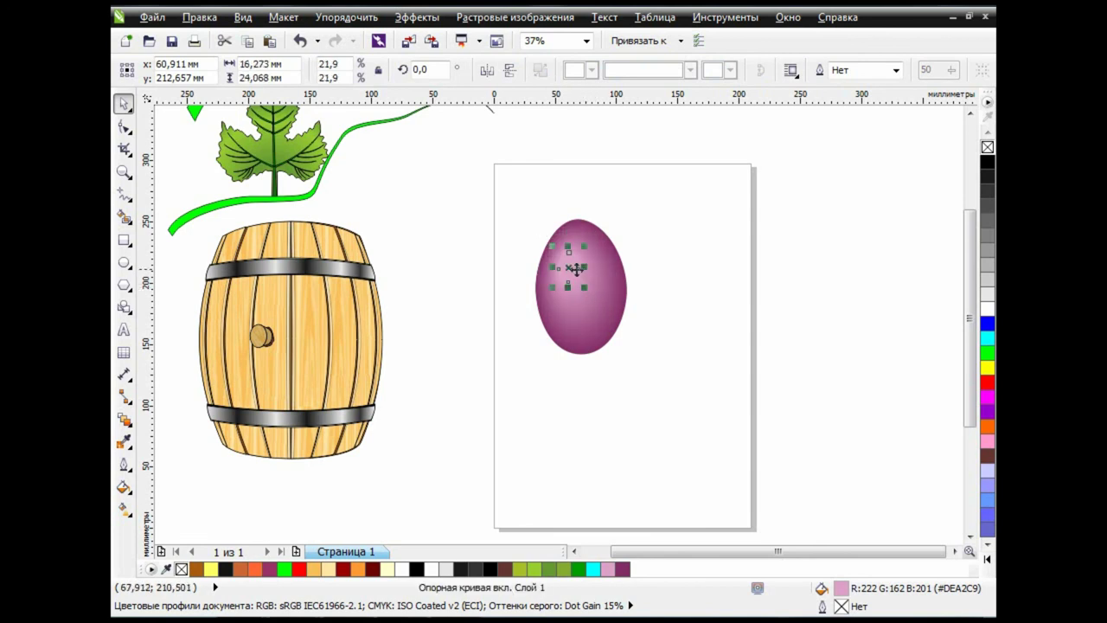
pyautogui.click(701, 310)
pyautogui.click(561, 256)
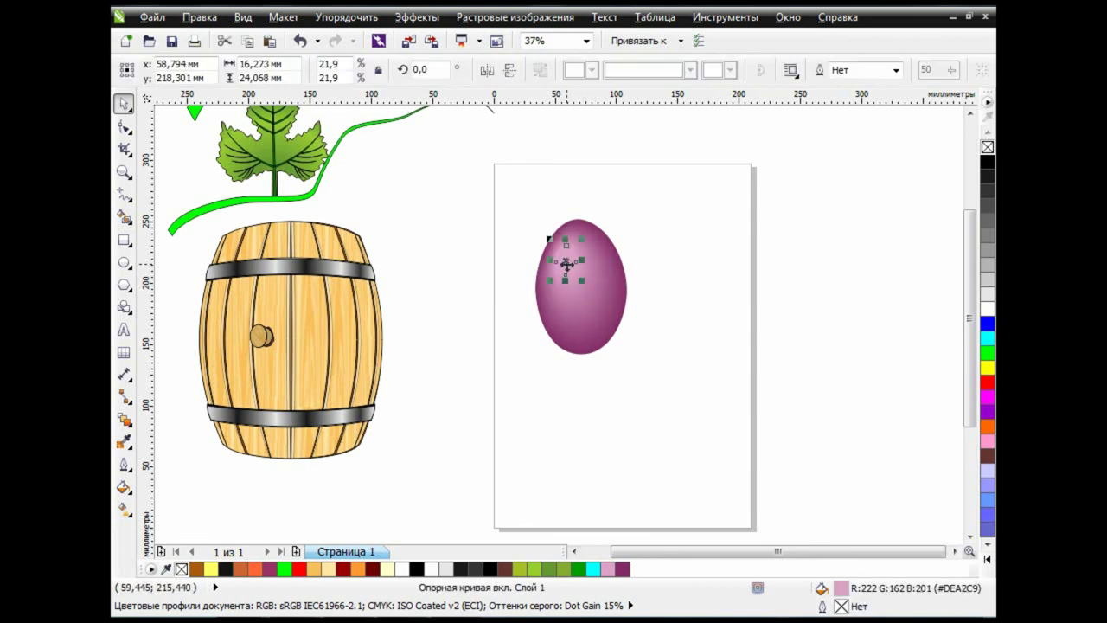
pyautogui.moveTo(561, 256); pyautogui.dragTo(680, 235)
pyautogui.click(294, 43)
# Step: Break the blend apart into separate objects
pyautogui.click(581, 298)
pyautogui.click(346, 17)
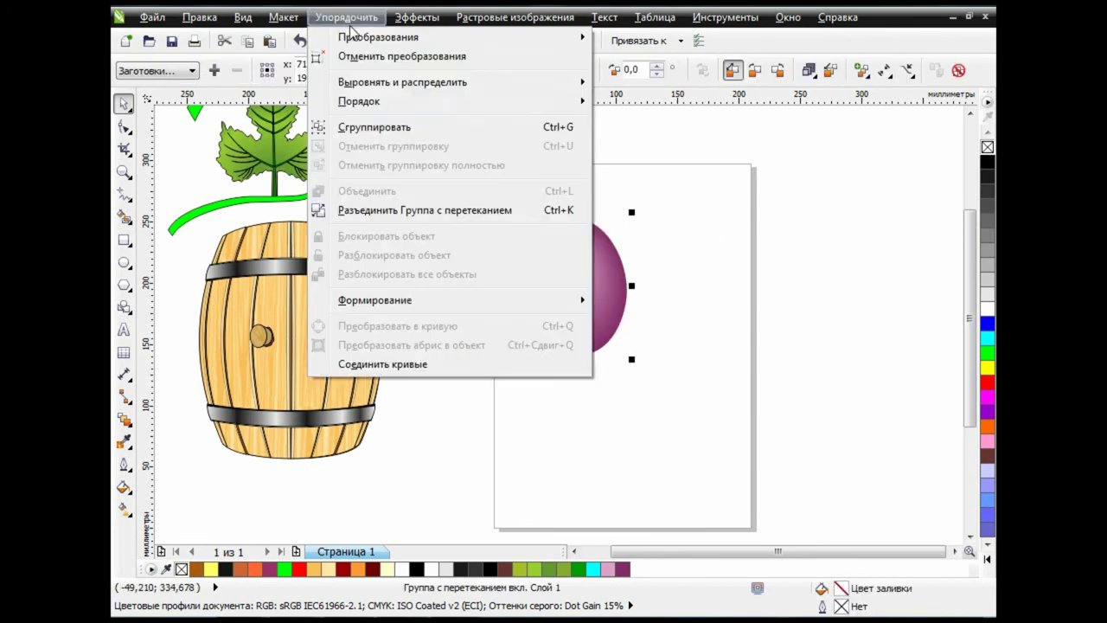
pyautogui.click(415, 210)
pyautogui.click(676, 301)
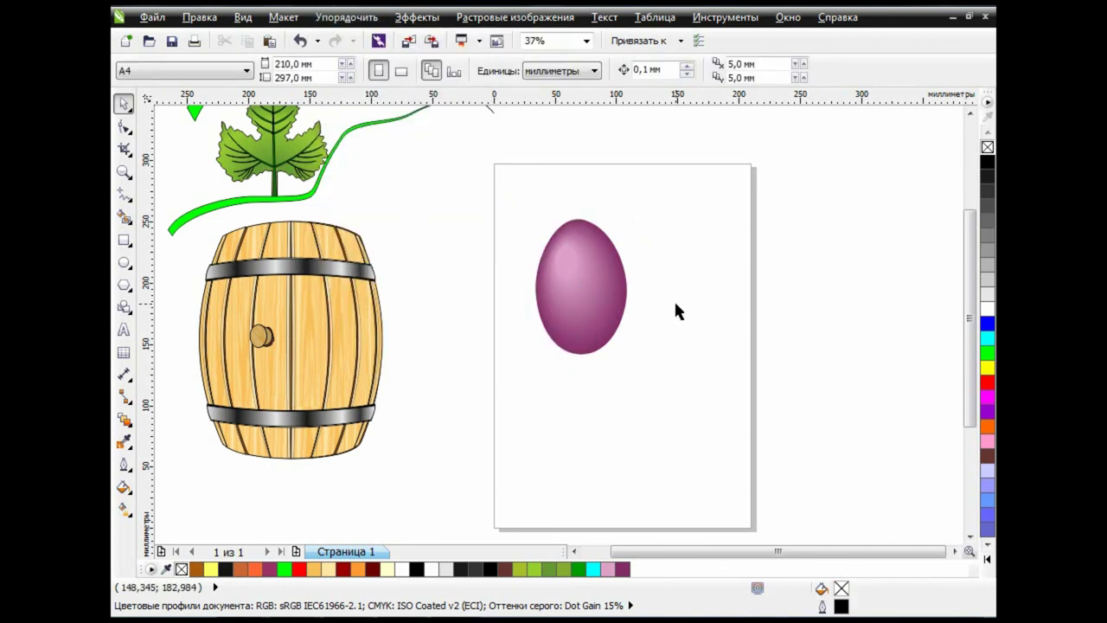
# Step: Draw a white ellipse on the grape's upper part and fade it with linear transparency
pyautogui.click(124, 263)
pyautogui.moveTo(542, 228); pyautogui.dragTo(613, 299)
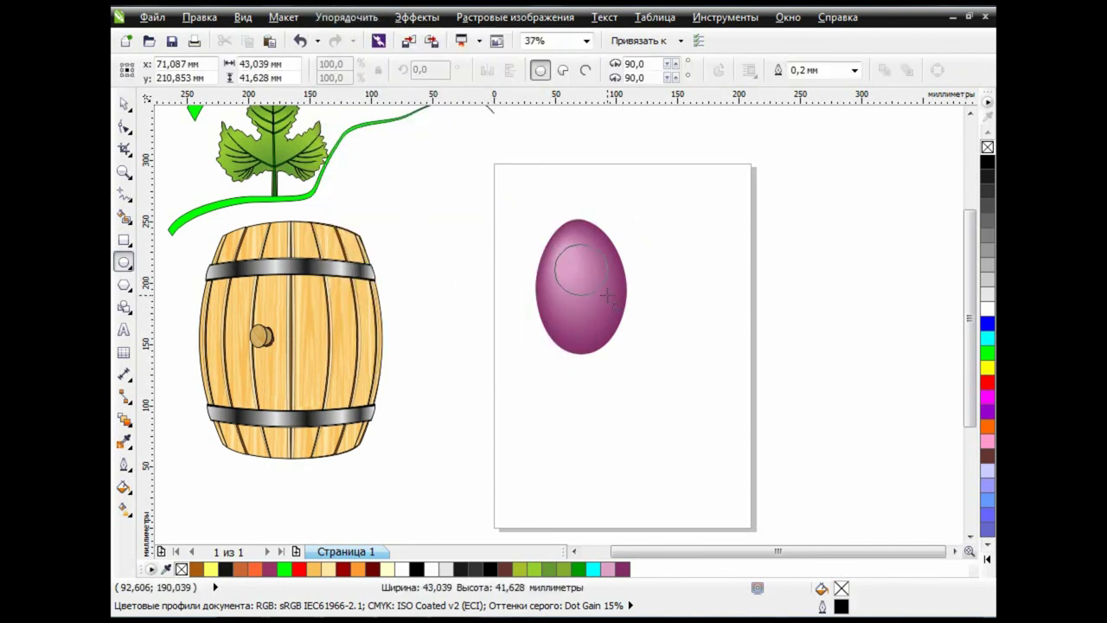
pyautogui.click(987, 309)
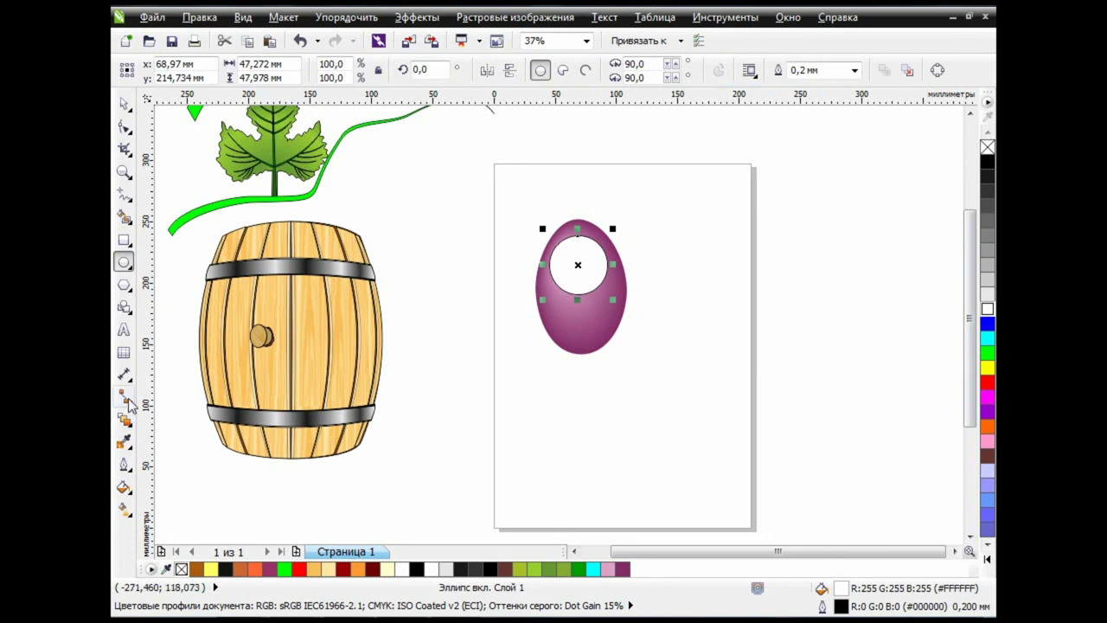
pyautogui.click(129, 402)
pyautogui.click(198, 531)
pyautogui.moveTo(539, 201); pyautogui.dragTo(581, 309)
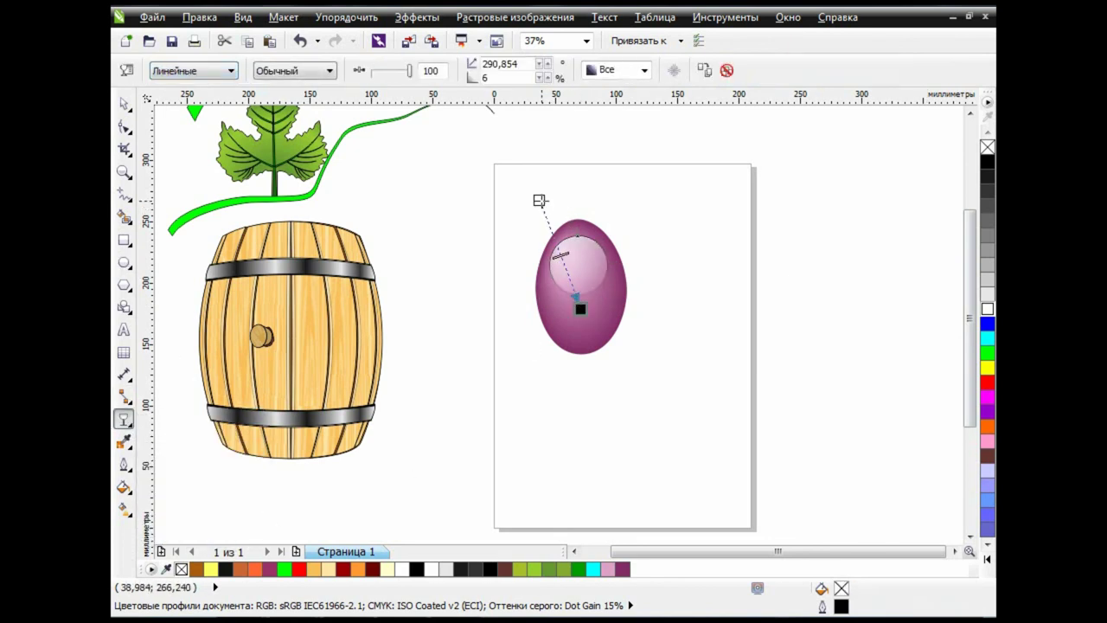
pyautogui.moveTo(539, 201); pyautogui.dragTo(539, 182)
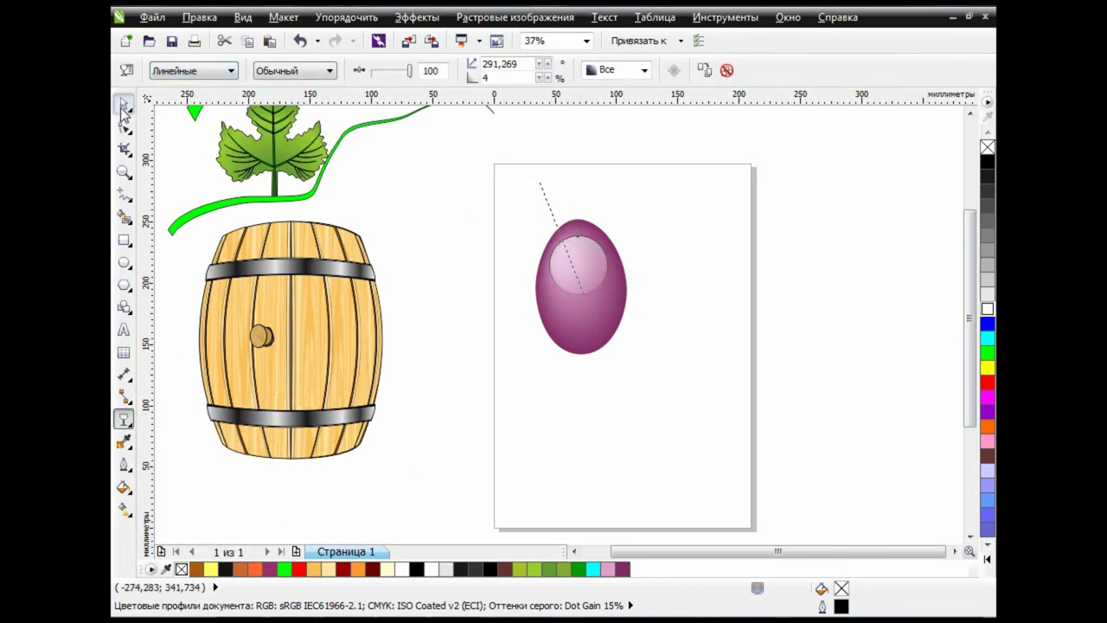
# Step: Pull the highlight's top node into a pointed shape
pyautogui.click(124, 103)
pyautogui.click(123, 127)
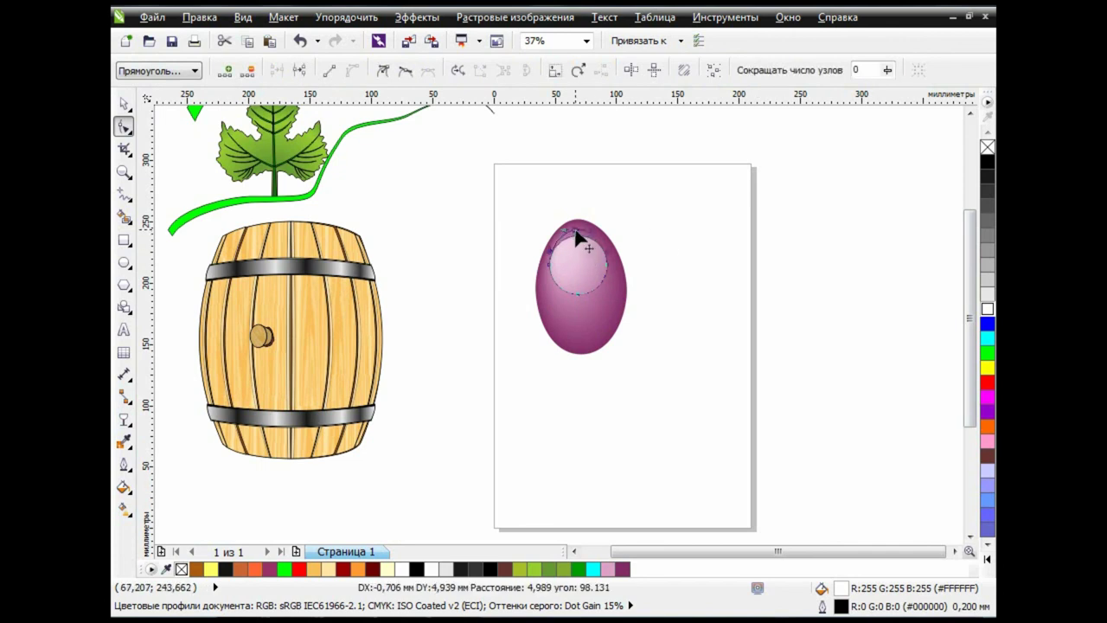
pyautogui.moveTo(578, 240); pyautogui.dragTo(573, 231)
pyautogui.click(781, 268)
pyautogui.press('space')
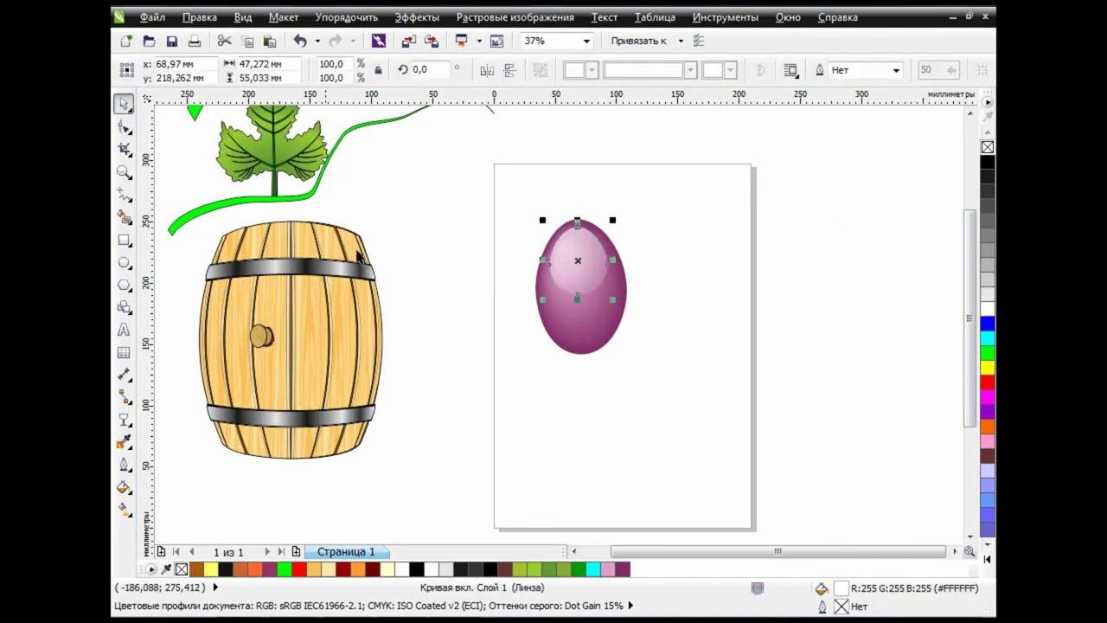
# Step: Move the highlight's fade points higher, then group berry and highlight
pyautogui.click(692, 400)
pyautogui.click(578, 258)
pyautogui.click(124, 418)
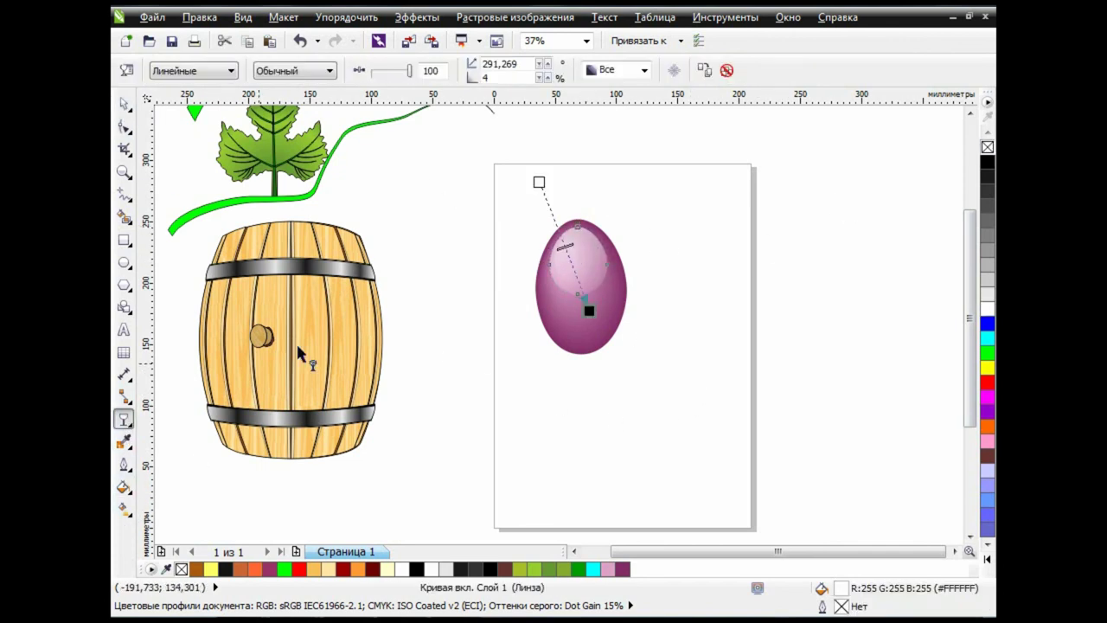
pyautogui.moveTo(578, 303); pyautogui.dragTo(580, 276)
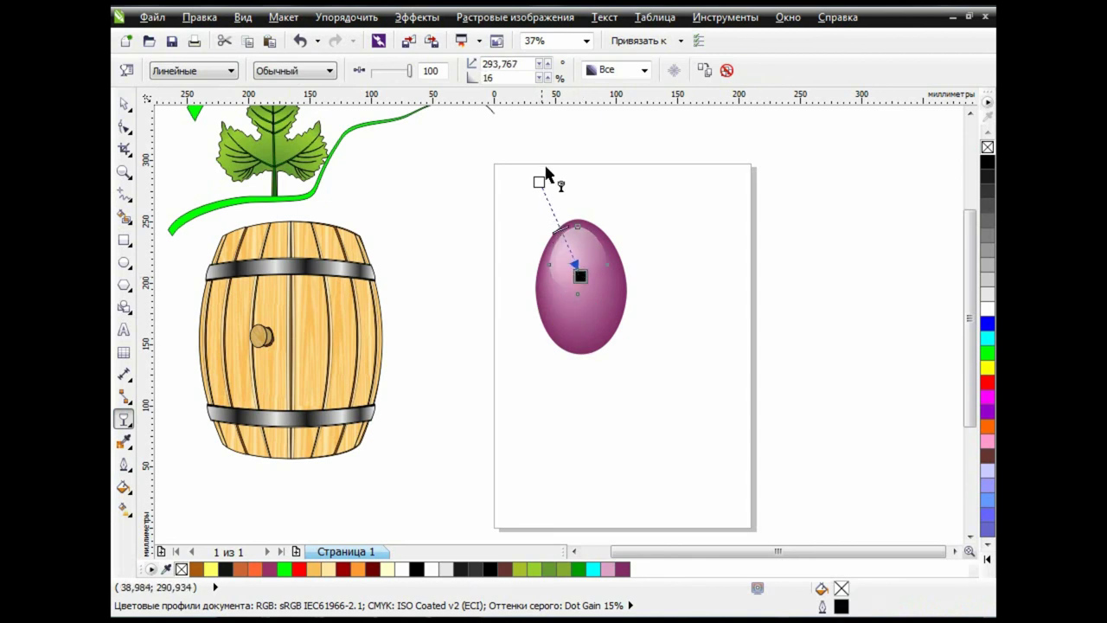
pyautogui.moveTo(539, 181)
pyautogui.mouseDown()
pyautogui.moveTo(538, 160)
pyautogui.moveTo(644, 368)
pyautogui.mouseUp()
pyautogui.click(126, 106)
pyautogui.click(584, 69)
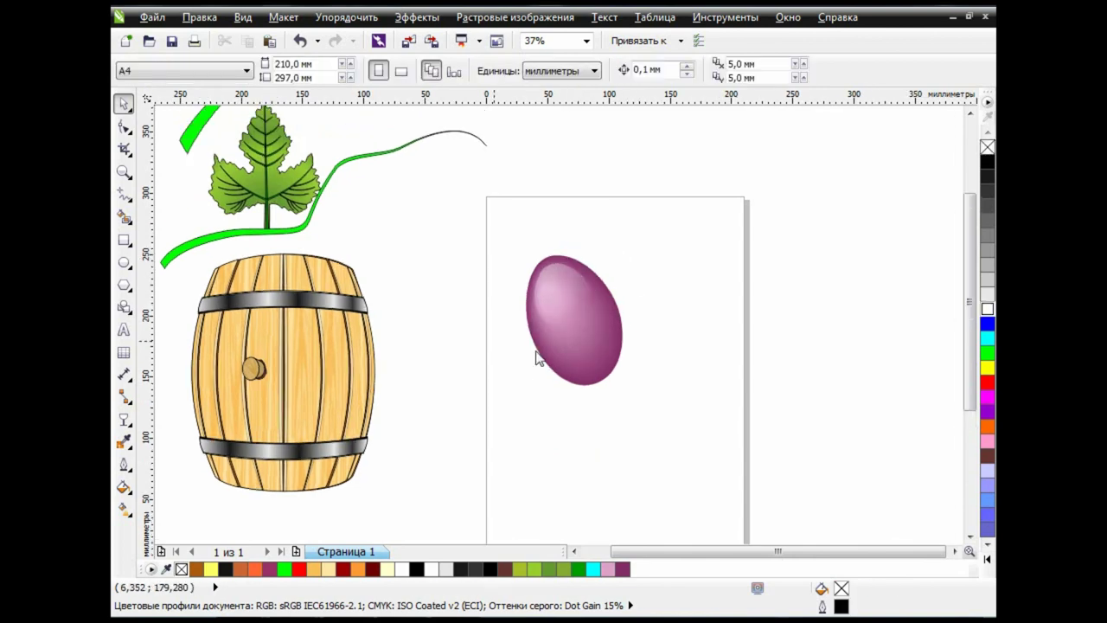
# Step: Place a copy of the grape berry up and to the right
pyautogui.scroll(1, 689, 309)
pyautogui.moveTo(575, 333)
pyautogui.mouseDown()
pyautogui.moveTo(682, 238)
pyautogui.moveTo(685, 298)
pyautogui.moveTo(724, 249)
pyautogui.mouseUp()
pyautogui.rightClick(692, 305)
pyautogui.press('Escape')
pyautogui.click(766, 280)
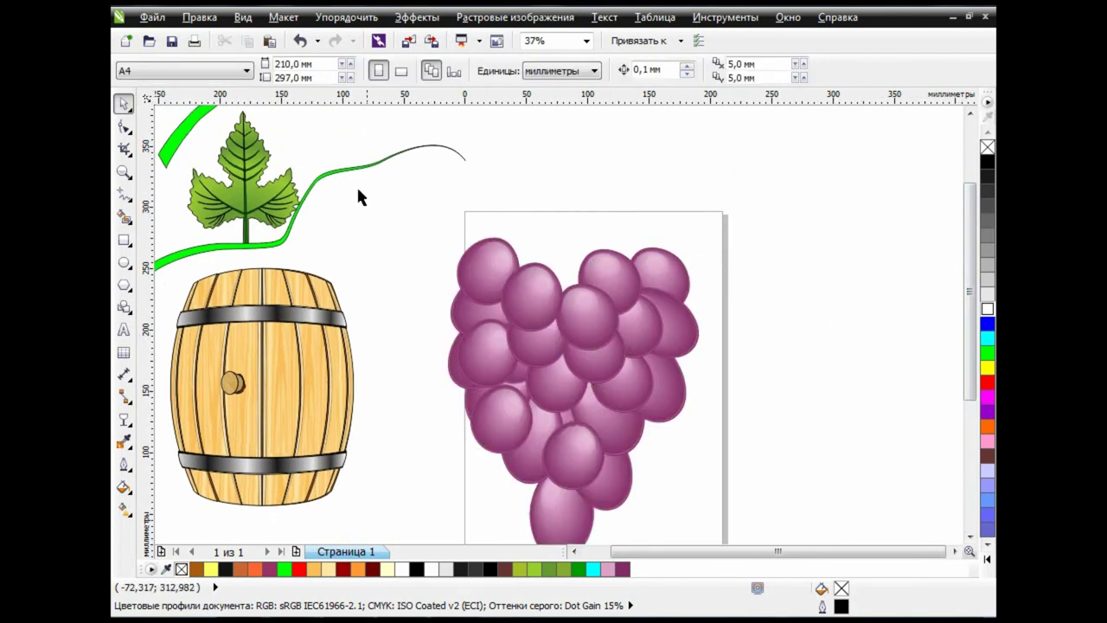
# Step: Move the grape leaf onto the cluster's top and the tendril to the right
pyautogui.moveTo(246, 177); pyautogui.dragTo(564, 199)
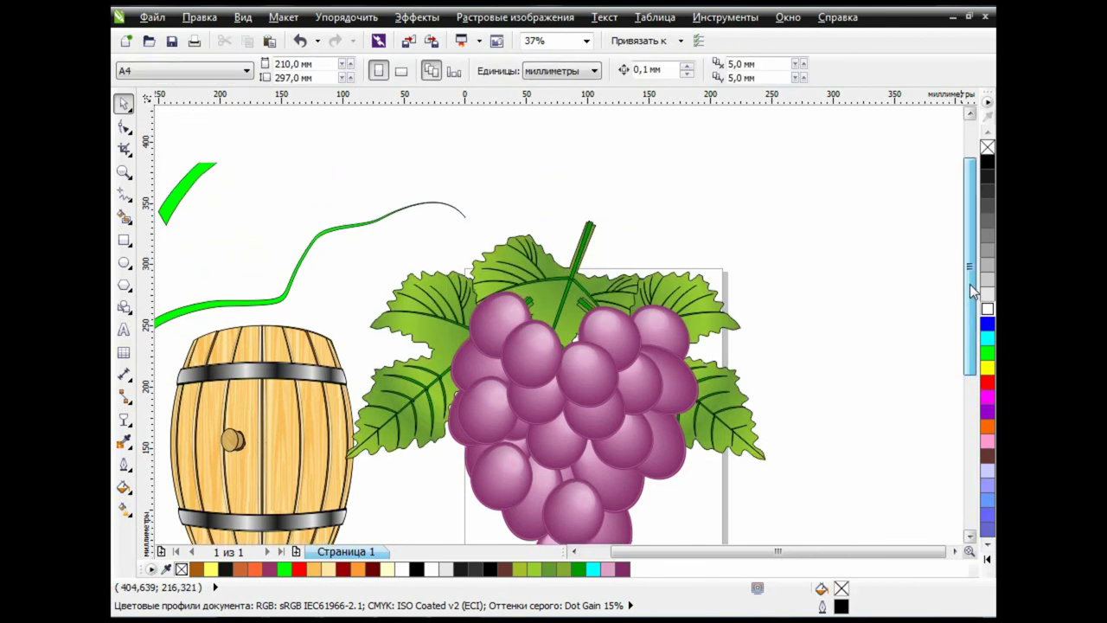
pyautogui.scroll(2, 917, 293)
pyautogui.moveTo(251, 120)
pyautogui.mouseDown()
pyautogui.moveTo(776, 325)
pyautogui.moveTo(786, 343)
pyautogui.mouseUp()
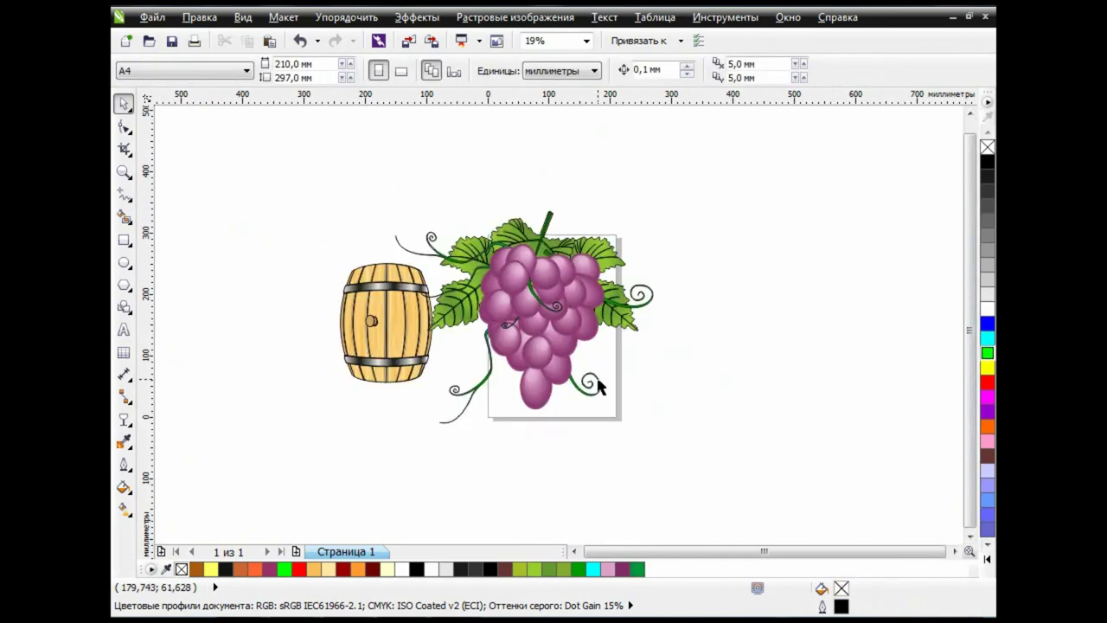
# Step: Group the grape cluster with its leaves and tendrils and set the barrel beneath it
pyautogui.moveTo(384, 322); pyautogui.dragTo(291, 322)
pyautogui.moveTo(371, 169); pyautogui.dragTo(739, 492)
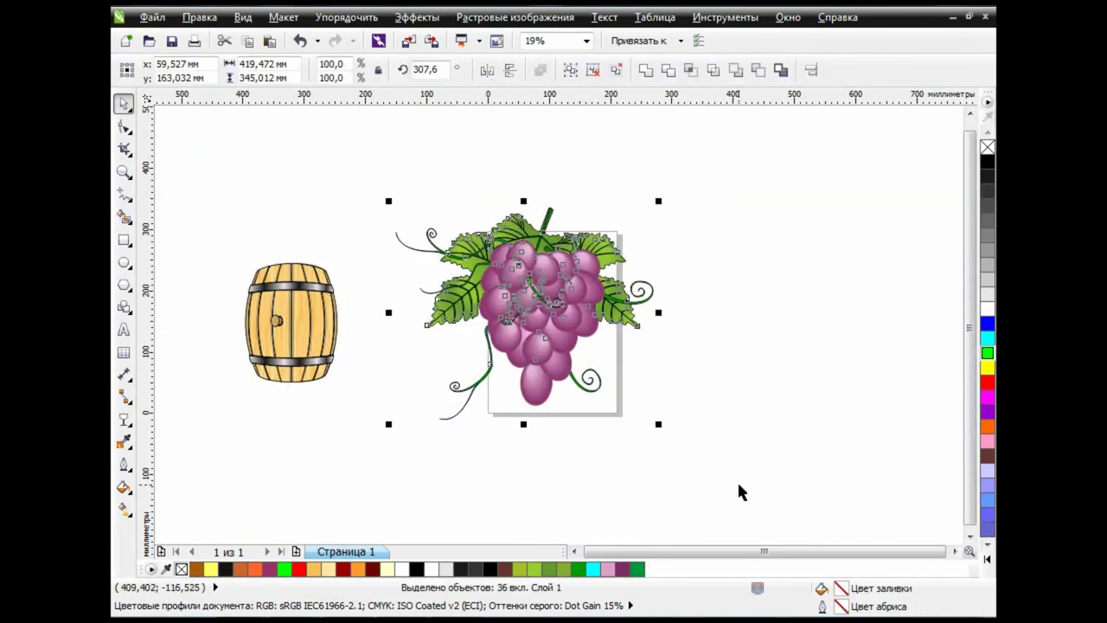
pyautogui.hotkey('ctrl', 'g')
pyautogui.moveTo(300, 318); pyautogui.dragTo(563, 346)
pyautogui.moveTo(554, 277); pyautogui.dragTo(405, 277)
pyautogui.click(731, 342)
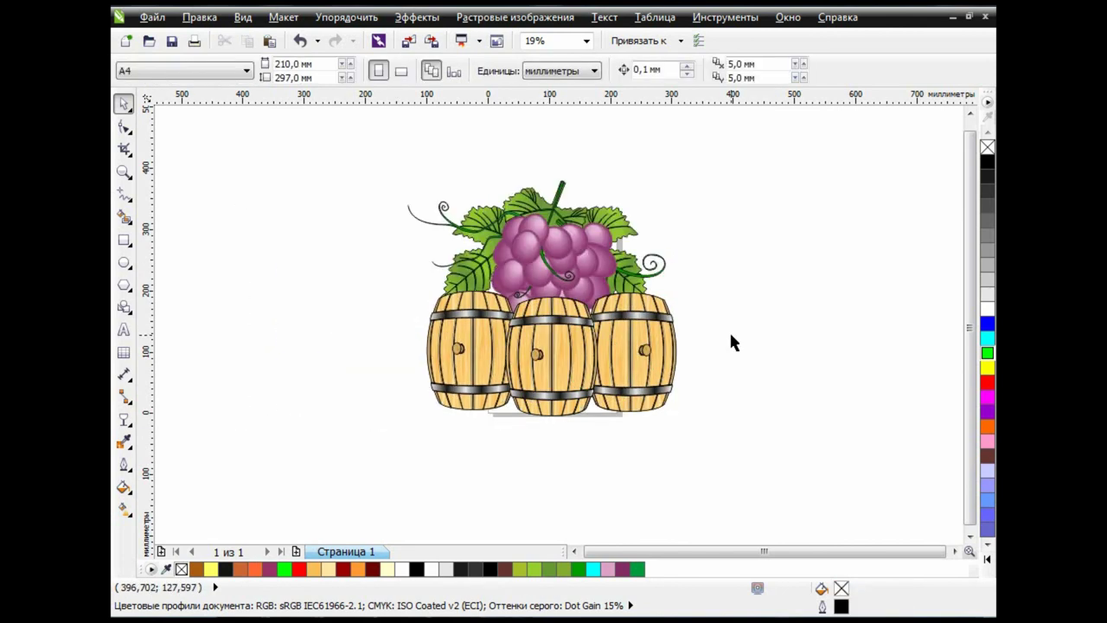
pyautogui.click(123, 103)
pyautogui.press('Escape')
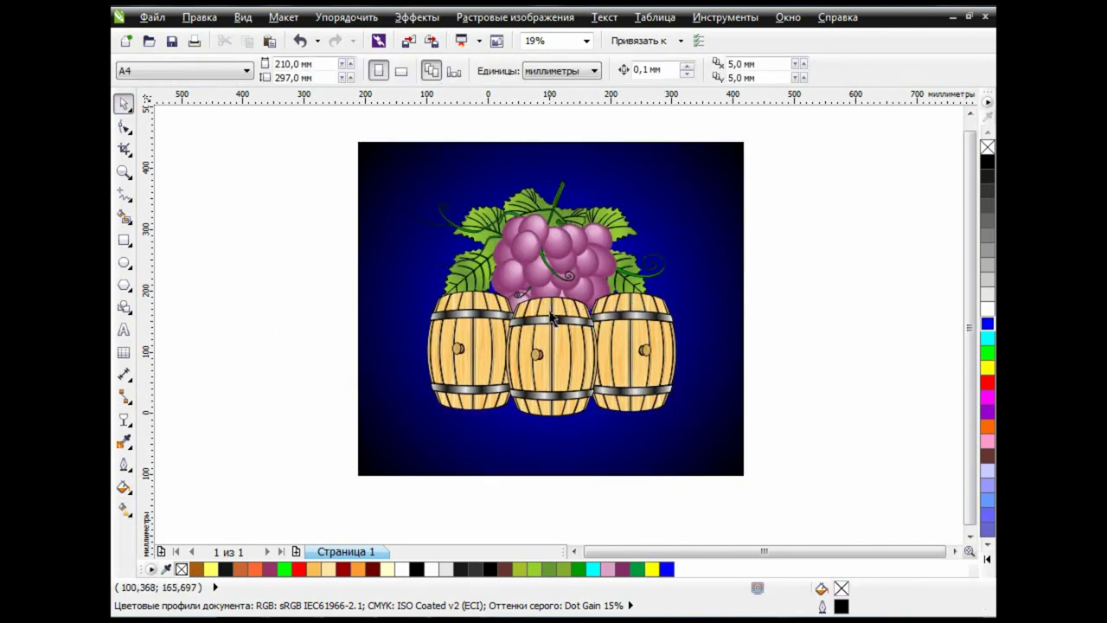
pyautogui.scroll(2, 554, 319)
pyautogui.click(609, 362)
pyautogui.scroll(-2, 619, 320)
pyautogui.hotkey('ctrl', 'u')
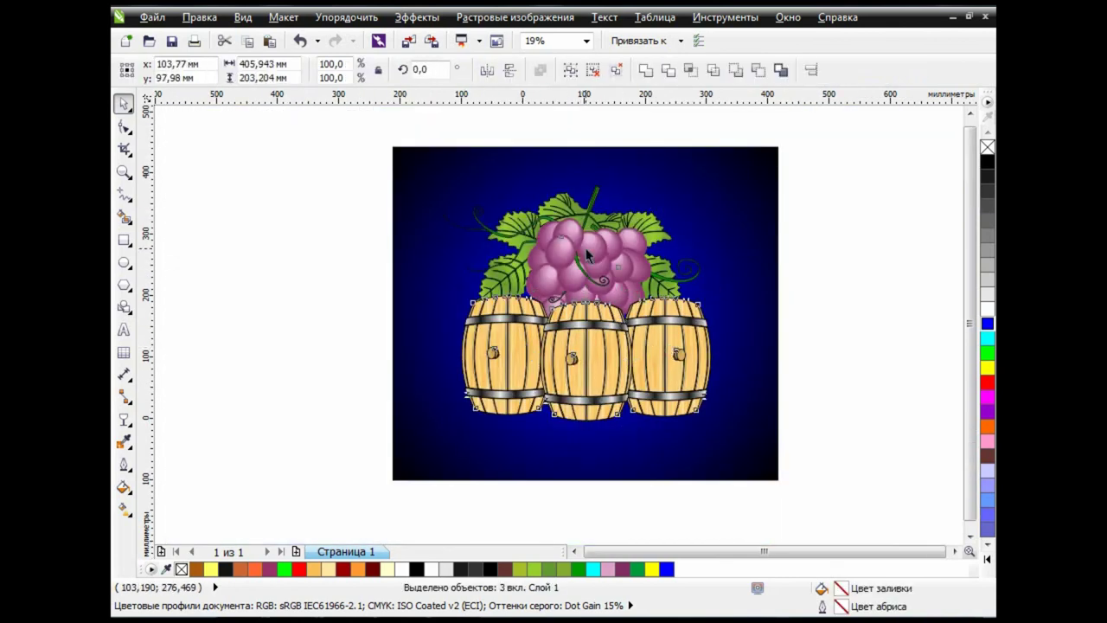
pyautogui.keyDown('shift'); pyautogui.click(587, 253); pyautogui.keyUp('shift')
pyautogui.click(853, 293)
pyautogui.scroll(2, 612, 284)
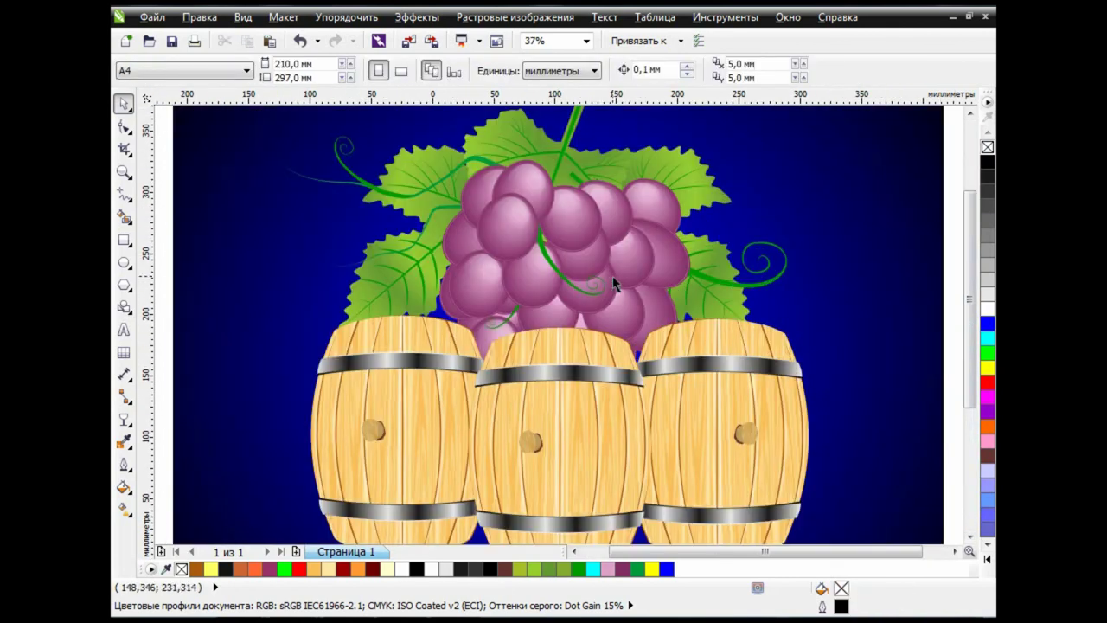
pyautogui.moveTo(966, 250); pyautogui.dragTo(971, 268)
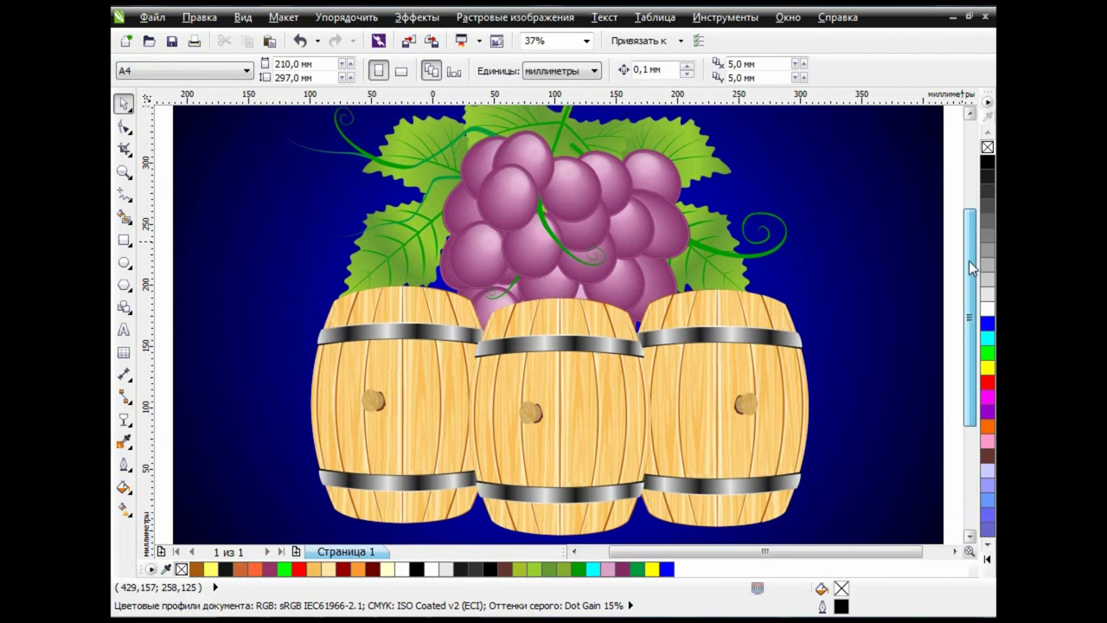
pyautogui.scroll(-2, 951, 277)
pyautogui.click(955, 551)
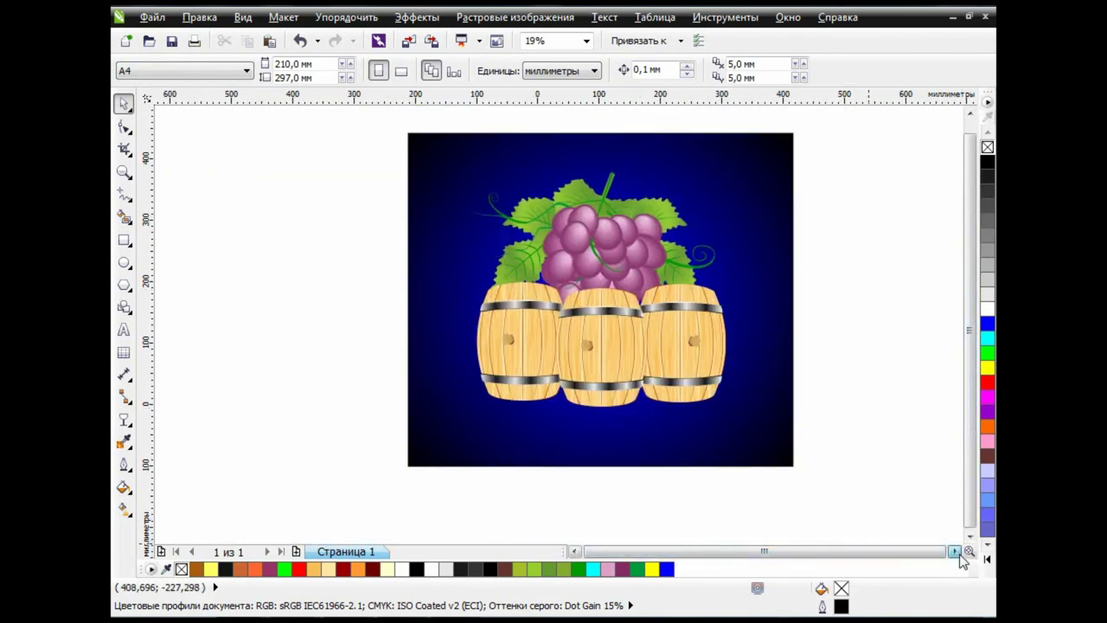
pyautogui.click(573, 552)
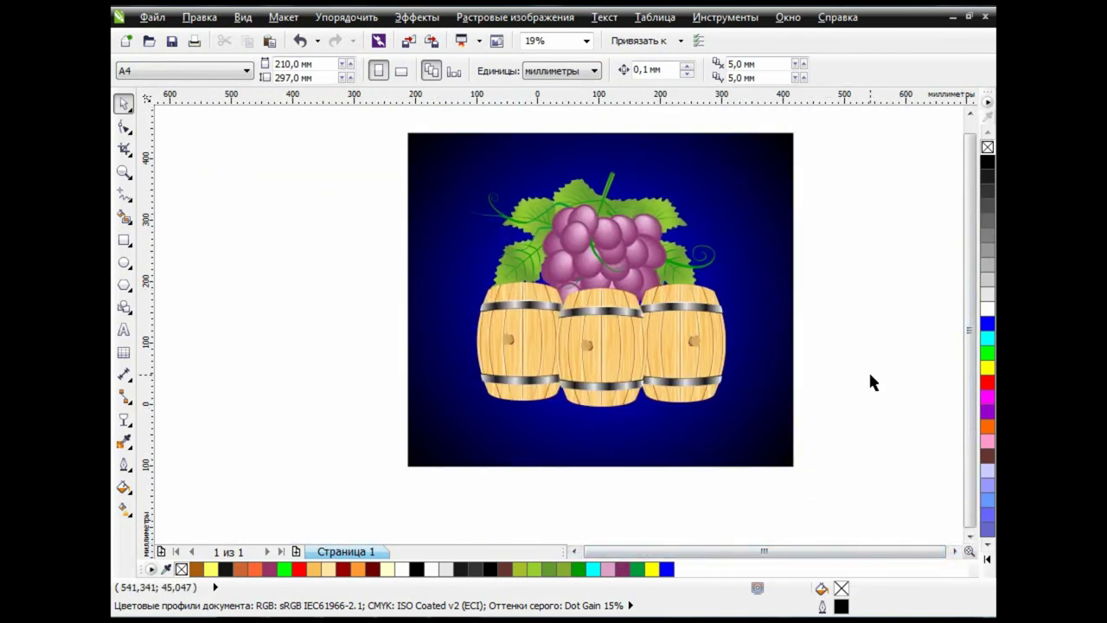